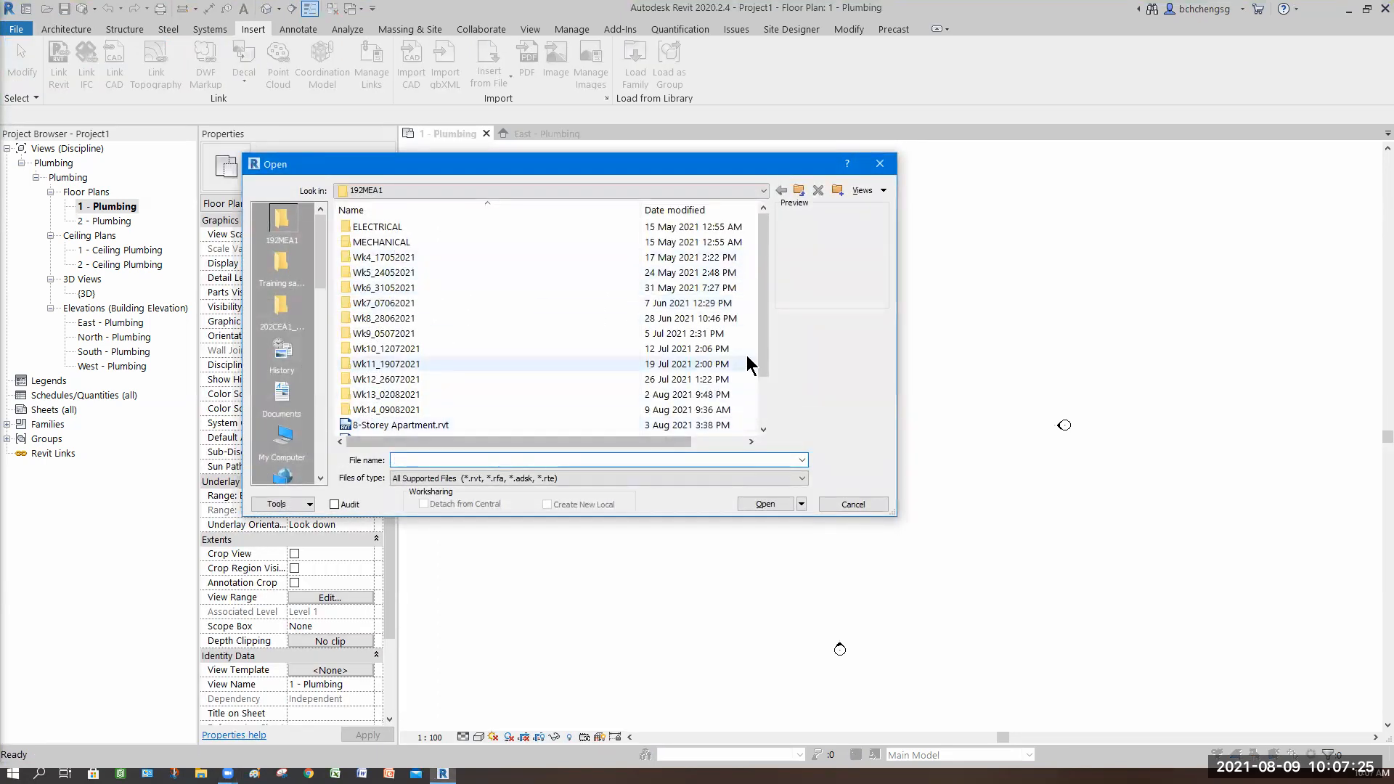
Step: Open the project file 8-Storey Apartment.rvt
{"action": "left_click_drag", "start_coordinate": [761, 357], "coordinate": [761, 381]}
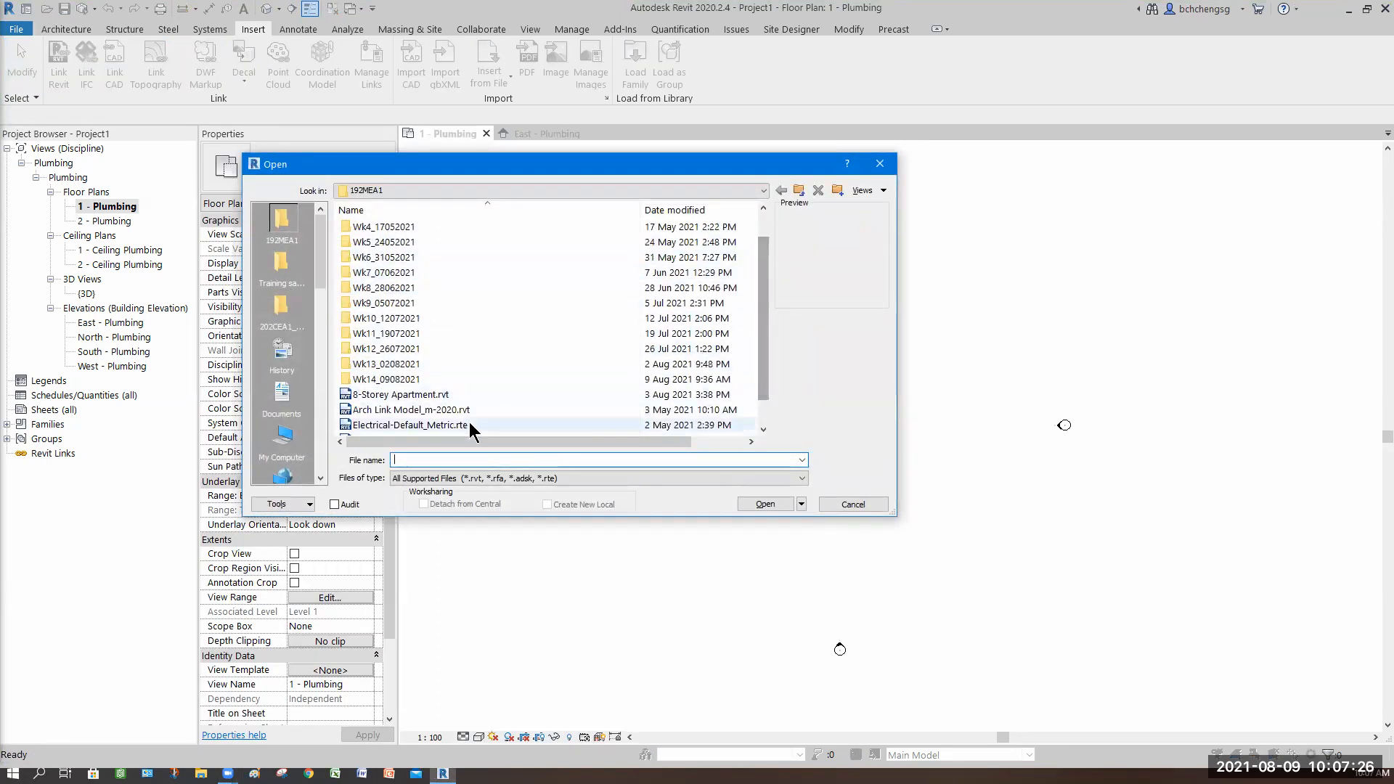
{"action": "left_click", "coordinate": [400, 394]}
{"action": "left_click", "coordinate": [767, 504]}
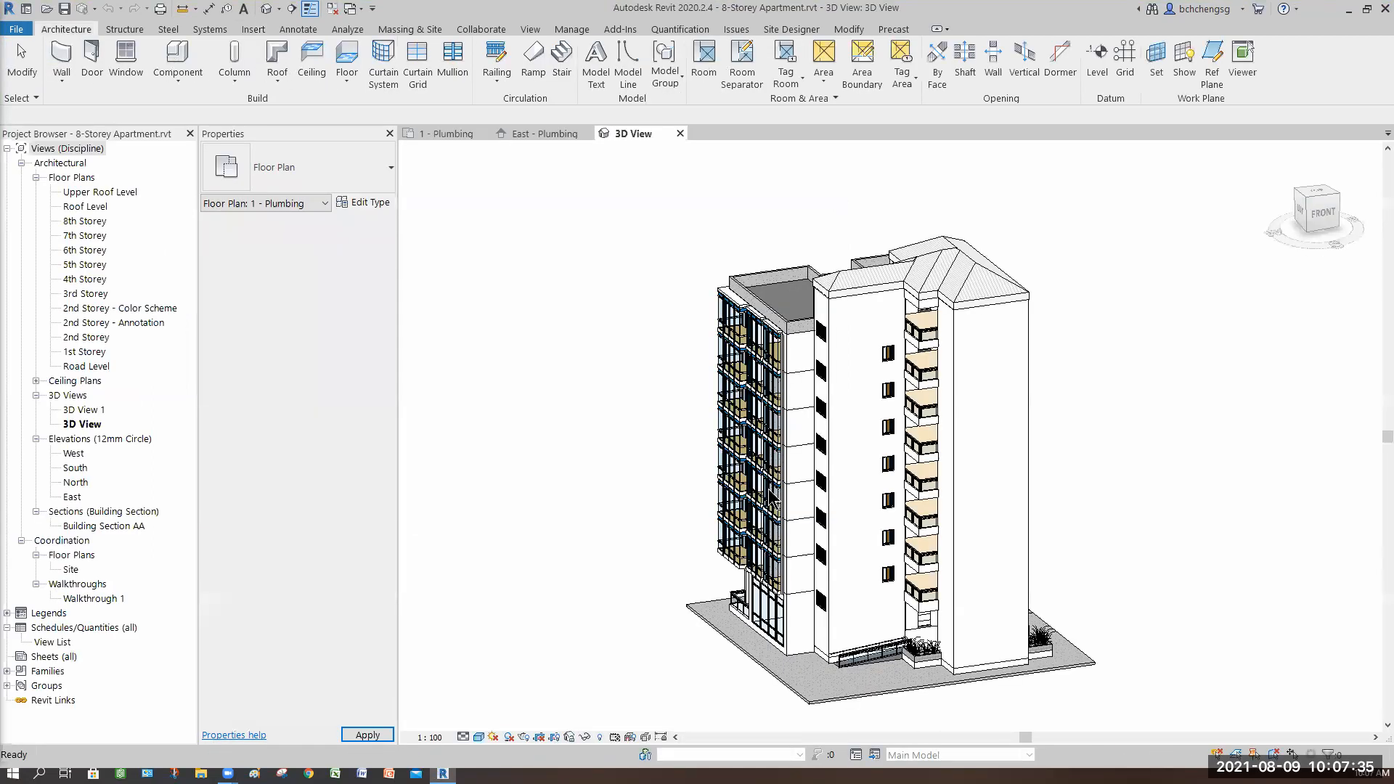
Step: Inspect the building's curtain-wall facade in the 3D view
{"action": "middle_click_drag", "start_coordinate": [625, 466], "coordinate": [560, 430]}
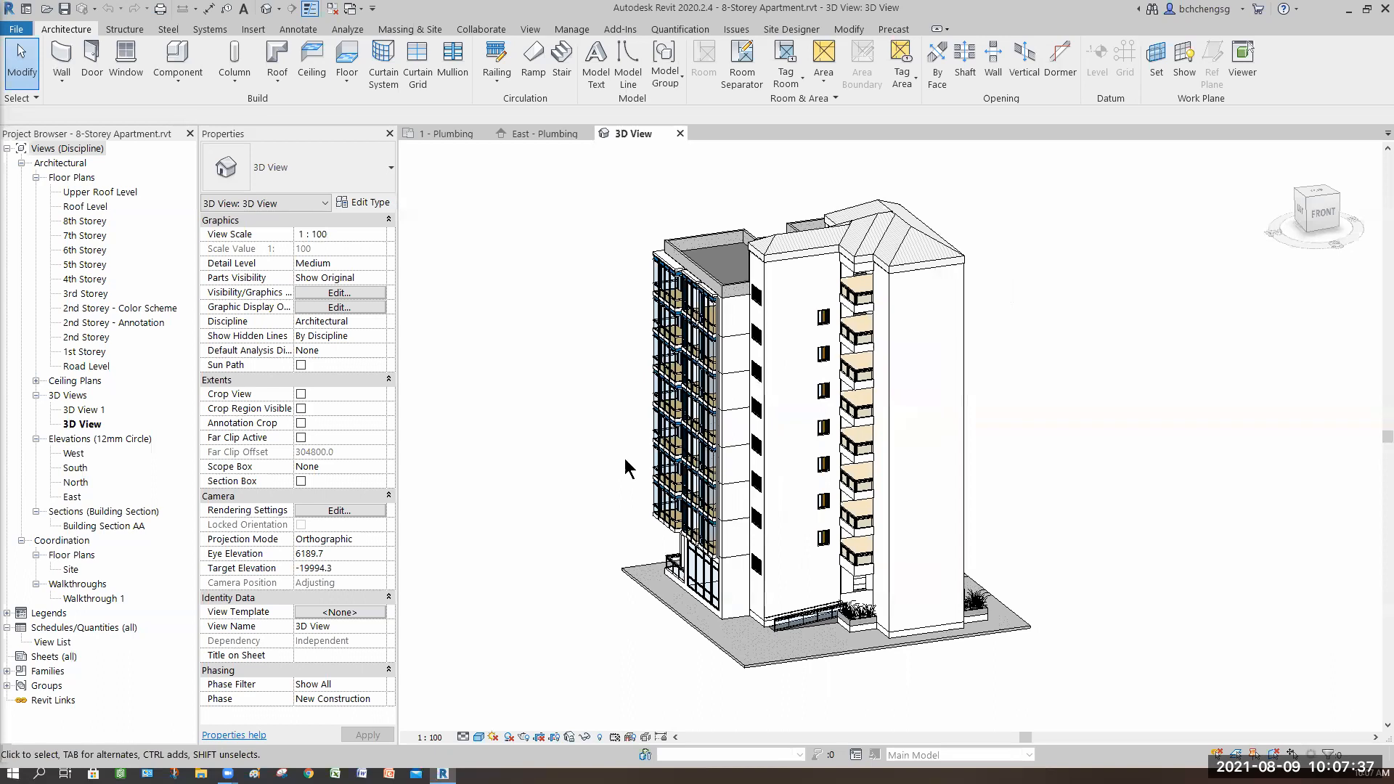
{"action": "middle_click_drag", "start_coordinate": [719, 649], "coordinate": [909, 592], "text": "shift"}
{"action": "scroll", "coordinate": [907, 589], "scroll_direction": "up", "scroll_amount": 5}
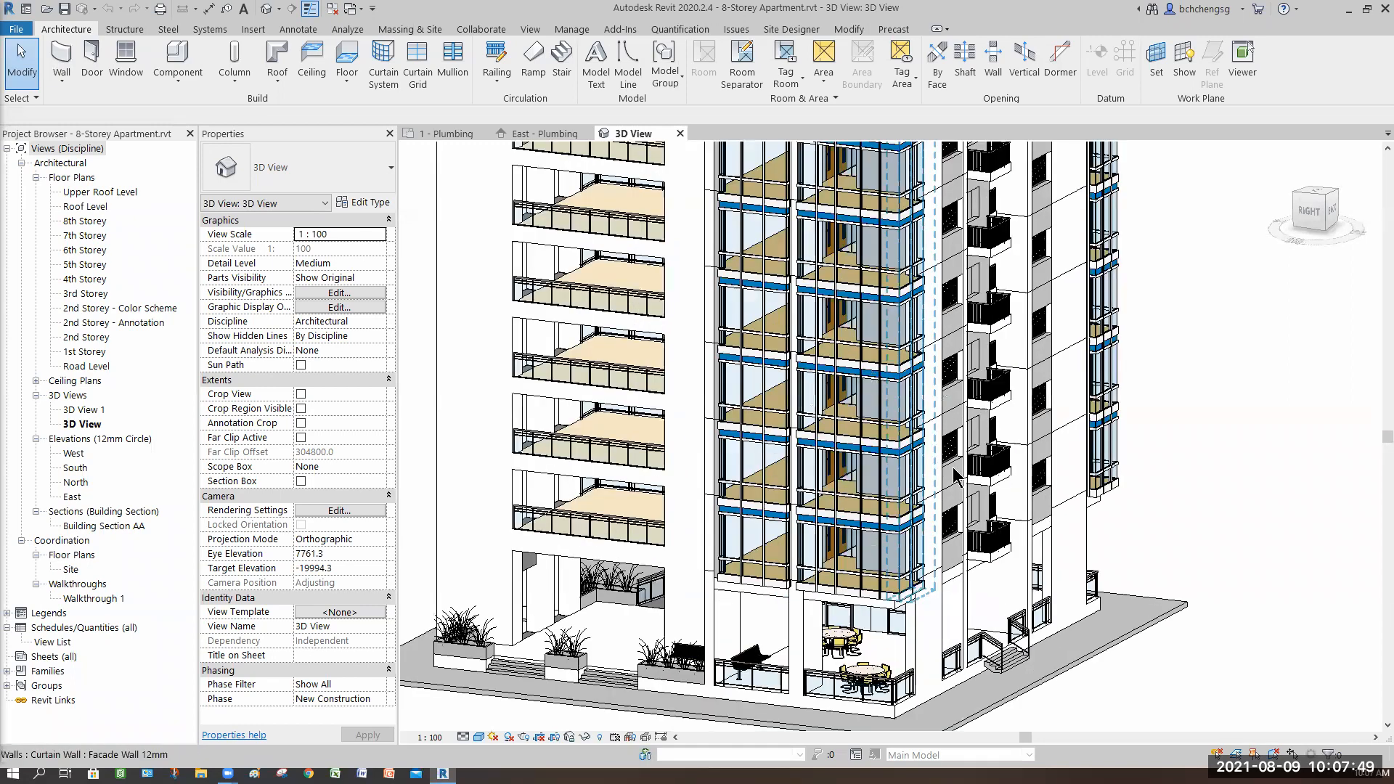
{"action": "mouse_move", "coordinate": [1013, 499]}
{"action": "middle_mouse_down", "text": "shift"}
{"action": "mouse_move", "coordinate": [864, 577]}
{"action": "mouse_move", "coordinate": [887, 514]}
{"action": "mouse_move", "coordinate": [745, 456]}
{"action": "mouse_move", "coordinate": [672, 485]}
{"action": "mouse_move", "coordinate": [955, 477]}
{"action": "mouse_move", "coordinate": [933, 473]}
{"action": "mouse_move", "coordinate": [1005, 505]}
{"action": "mouse_move", "coordinate": [1135, 506]}
{"action": "mouse_move", "coordinate": [912, 549]}
{"action": "mouse_move", "coordinate": [881, 520]}
{"action": "mouse_move", "coordinate": [1064, 612]}
{"action": "mouse_move", "coordinate": [754, 298]}
{"action": "mouse_move", "coordinate": [731, 427]}
{"action": "mouse_move", "coordinate": [770, 395]}
{"action": "mouse_move", "coordinate": [935, 455]}
{"action": "mouse_move", "coordinate": [689, 386]}
{"action": "mouse_move", "coordinate": [729, 399]}
{"action": "middle_mouse_up", "text": "shift"}
{"action": "scroll", "coordinate": [679, 479], "scroll_direction": "down", "scroll_amount": 2}
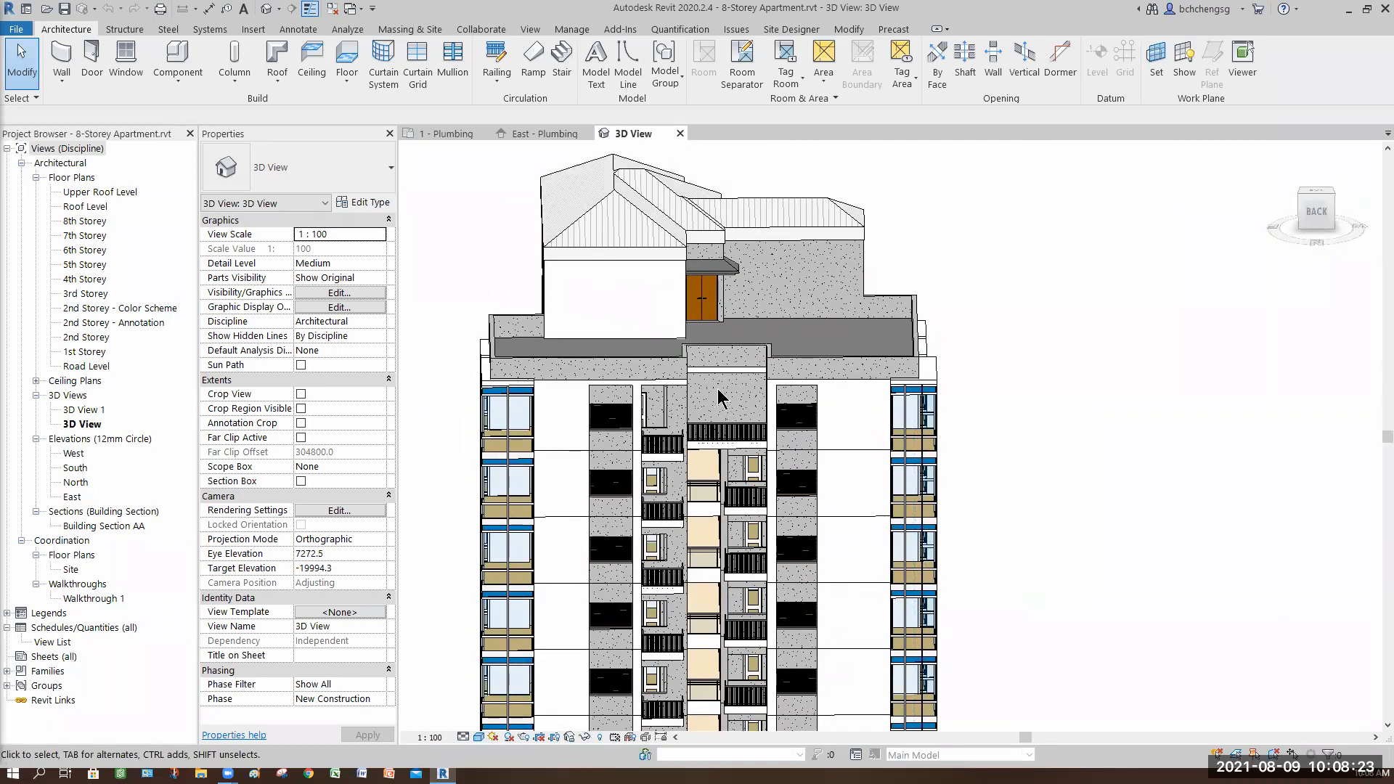
Step: Inspect the roof, parapet and balcony areas of the building in the 3D view
{"action": "middle_click_drag", "start_coordinate": [717, 389], "coordinate": [696, 596], "text": "shift"}
{"action": "scroll", "coordinate": [696, 596], "scroll_direction": "up", "scroll_amount": 5}
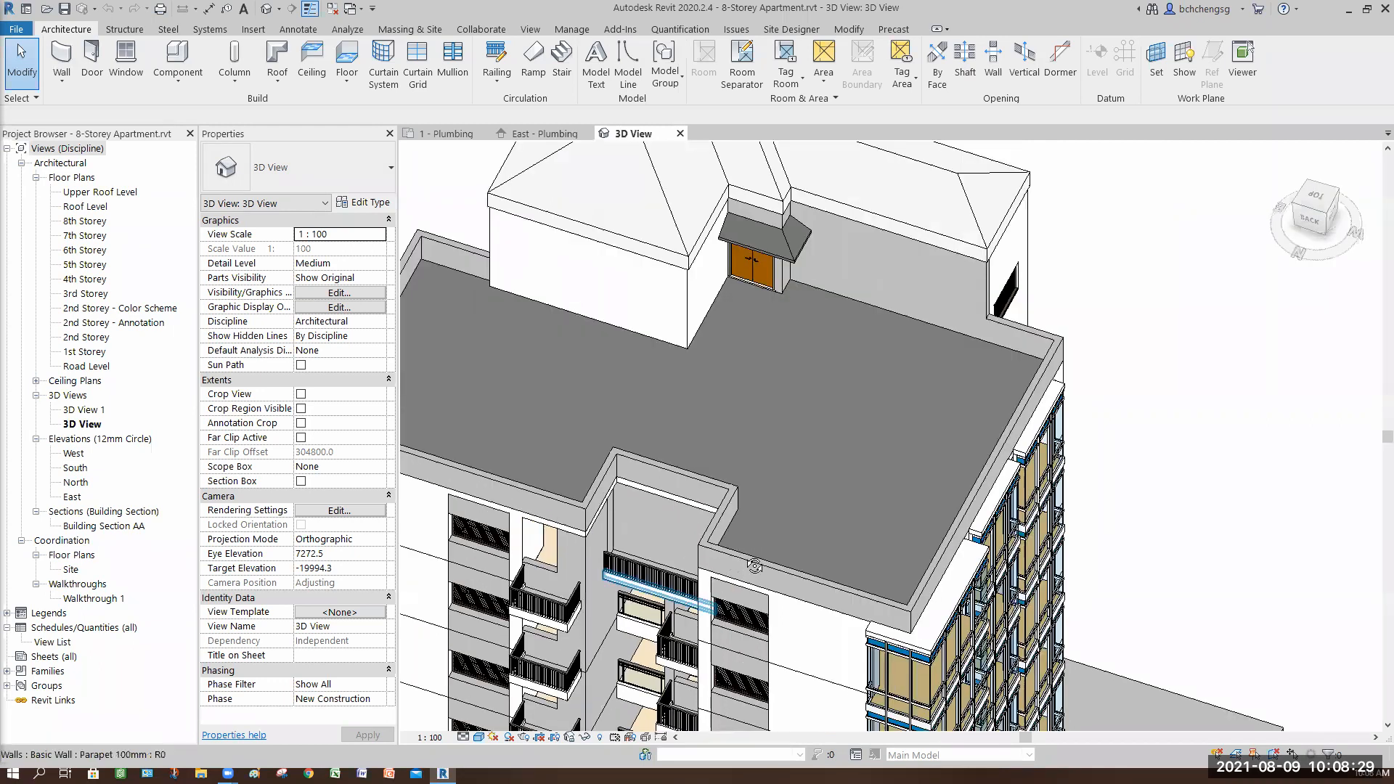
{"action": "middle_click_drag", "start_coordinate": [758, 648], "coordinate": [798, 385], "text": "shift"}
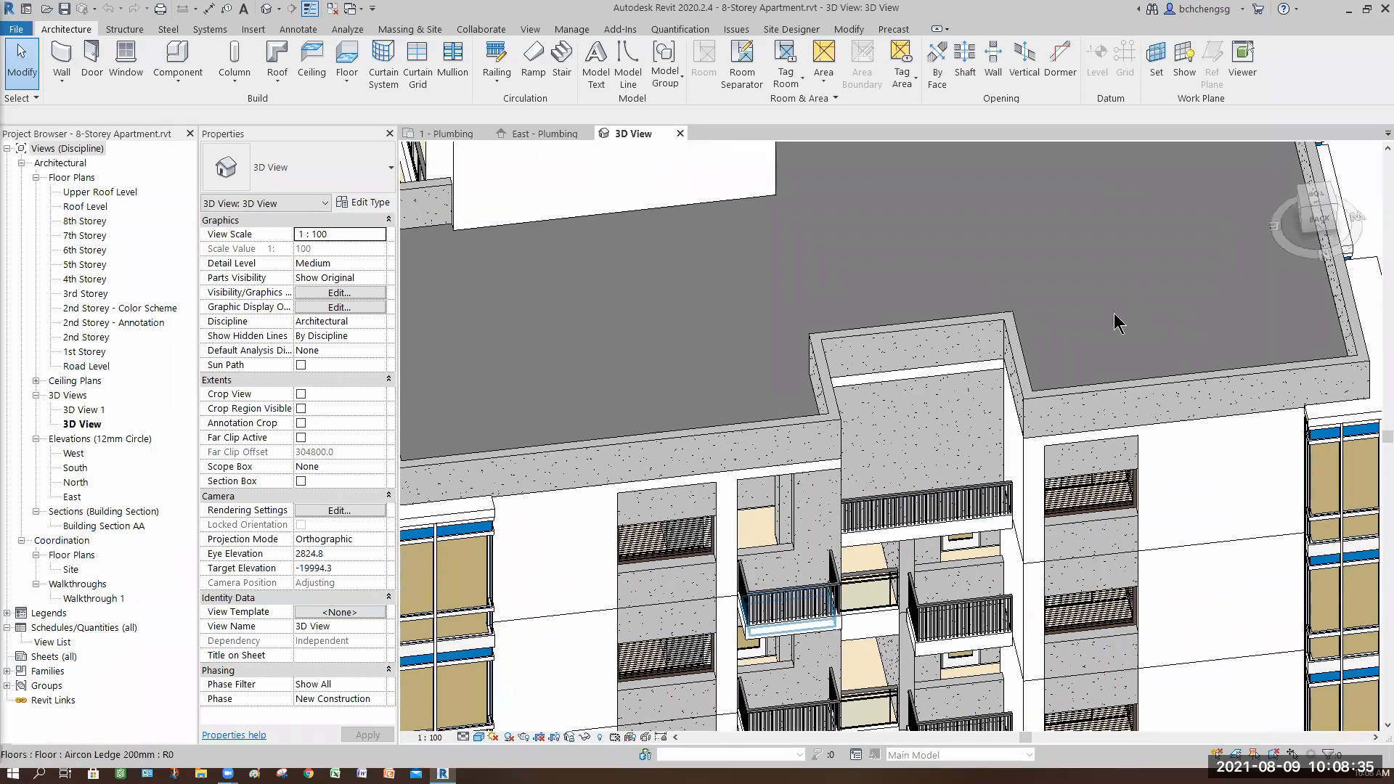
{"action": "scroll", "coordinate": [710, 323], "scroll_direction": "down", "scroll_amount": 2}
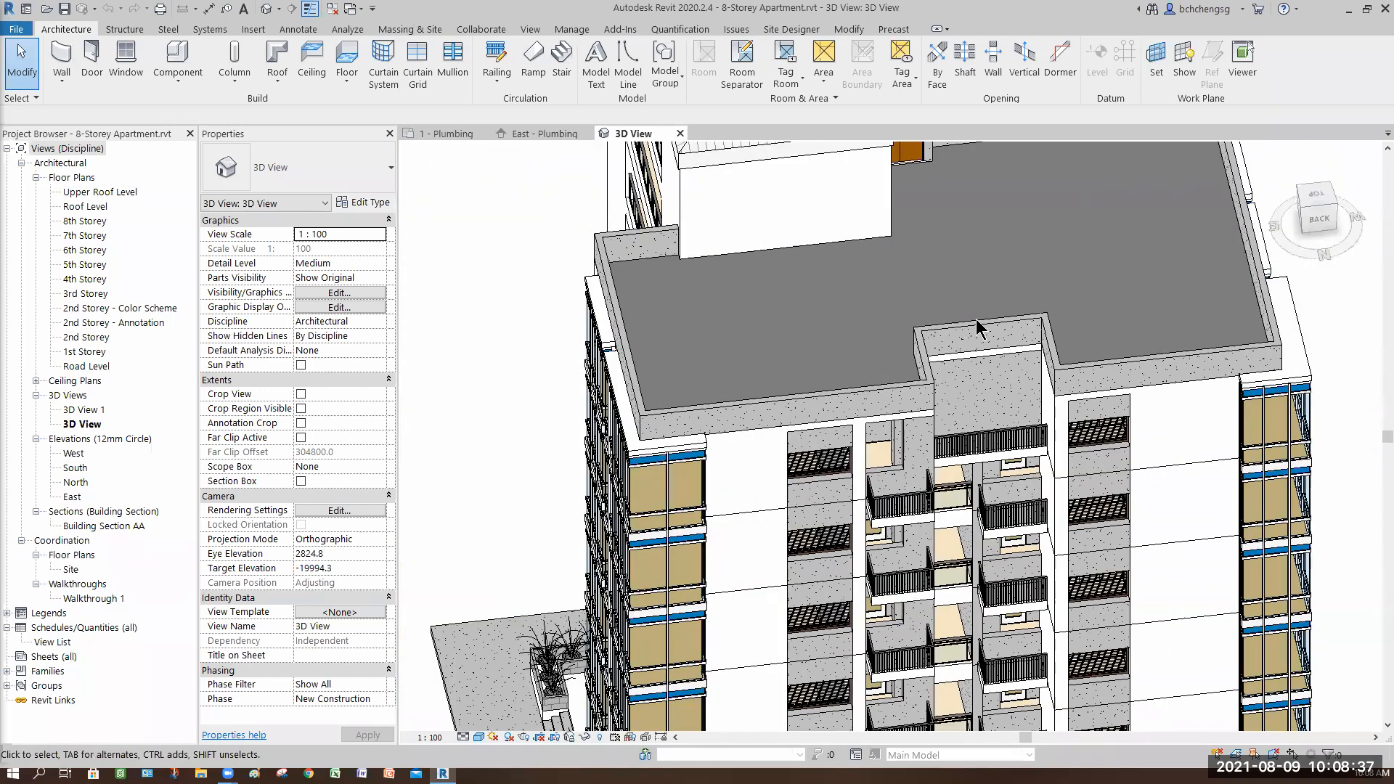
{"action": "middle_click_drag", "start_coordinate": [988, 386], "coordinate": [705, 250]}
{"action": "middle_click_drag", "start_coordinate": [1062, 290], "coordinate": [1000, 646]}
{"action": "scroll", "coordinate": [729, 290], "scroll_direction": "down", "scroll_amount": 4}
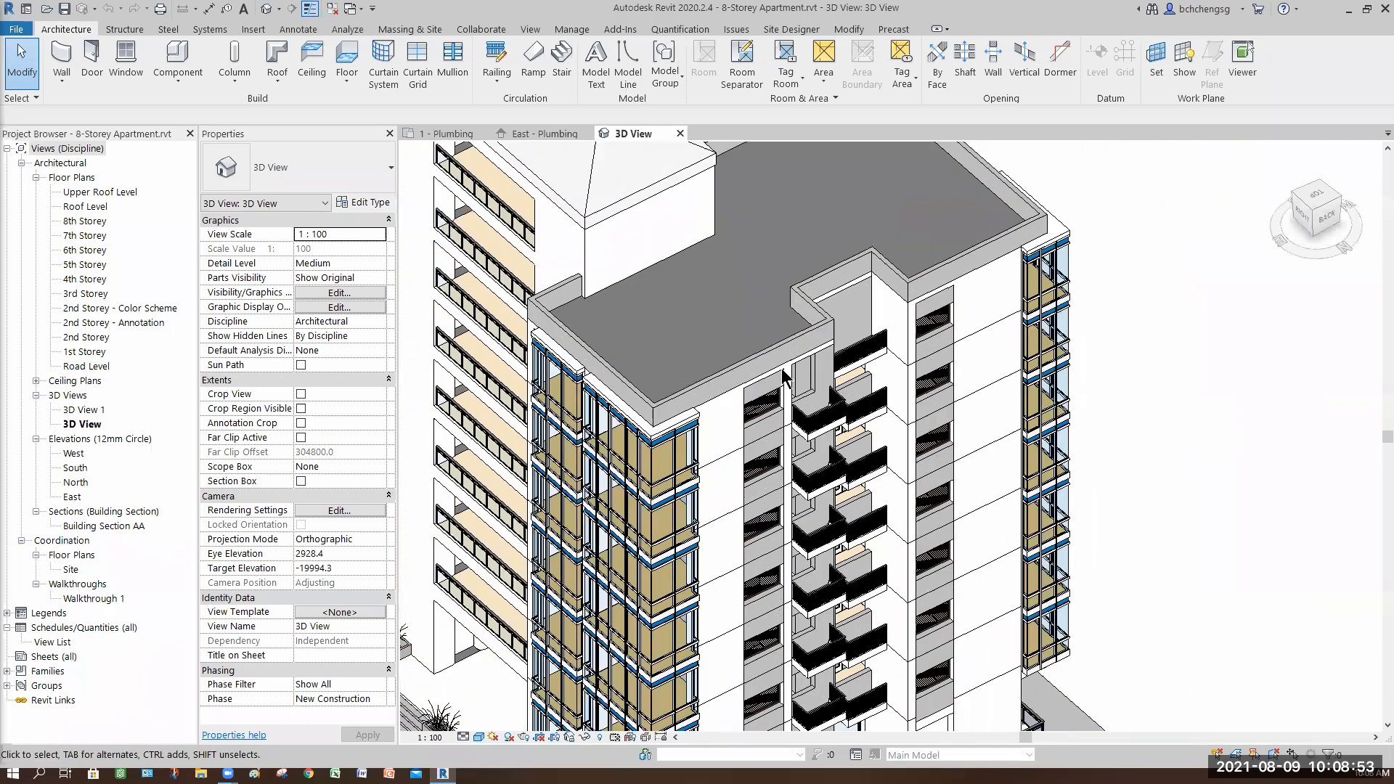
{"action": "middle_click_drag", "start_coordinate": [813, 501], "coordinate": [527, 498], "text": "shift"}
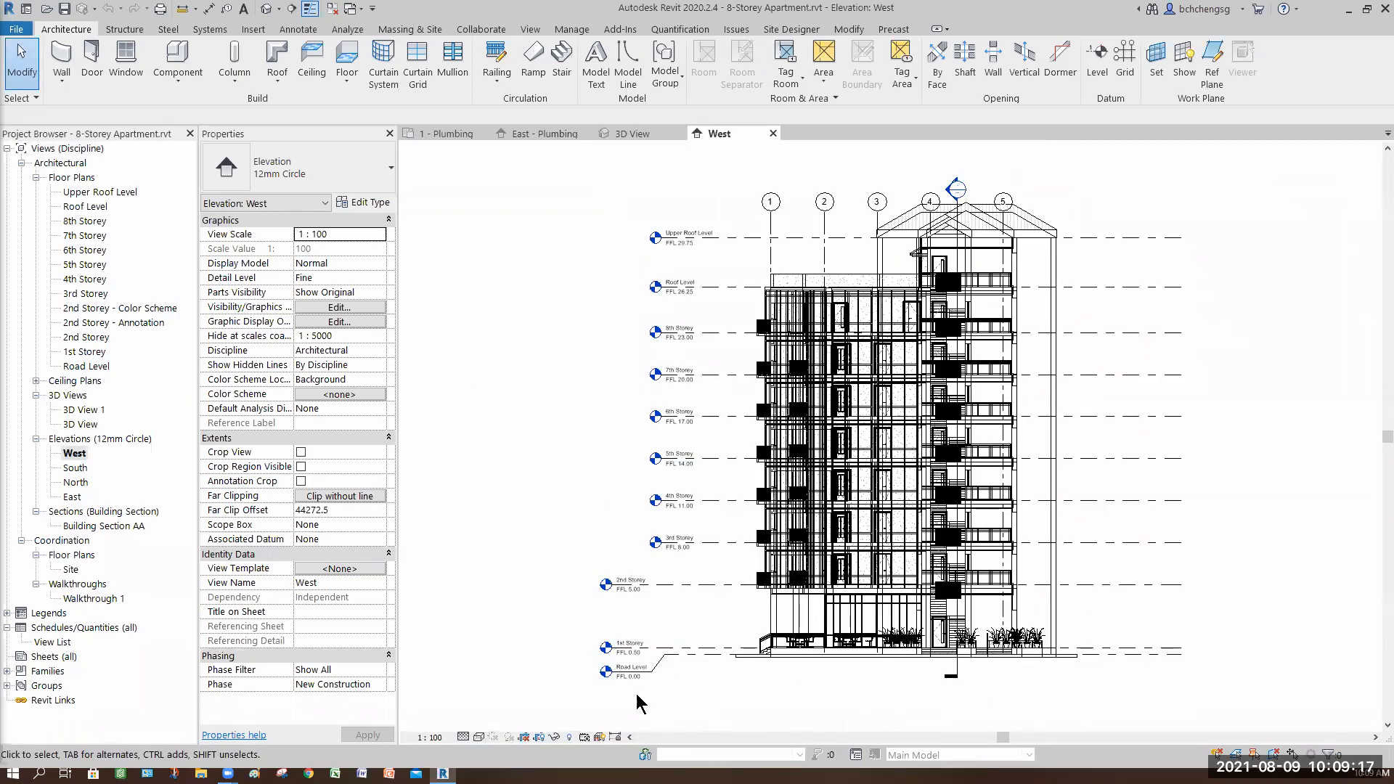
Step: Examine the West elevation and the 1st Storey floor plan with its imported CAD drawing
{"action": "scroll", "coordinate": [631, 698], "scroll_direction": "up", "scroll_amount": 5}
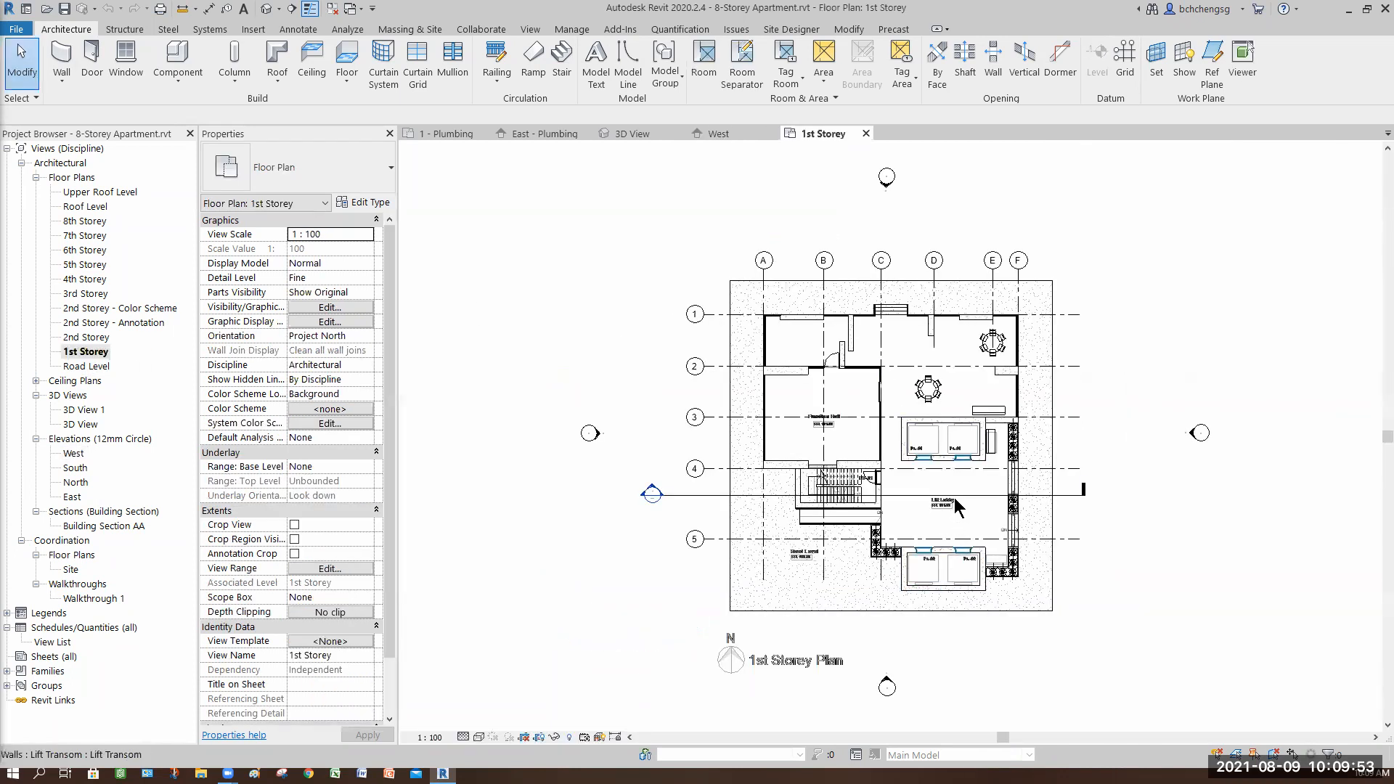
{"action": "scroll", "coordinate": [964, 501], "scroll_direction": "up", "scroll_amount": 4}
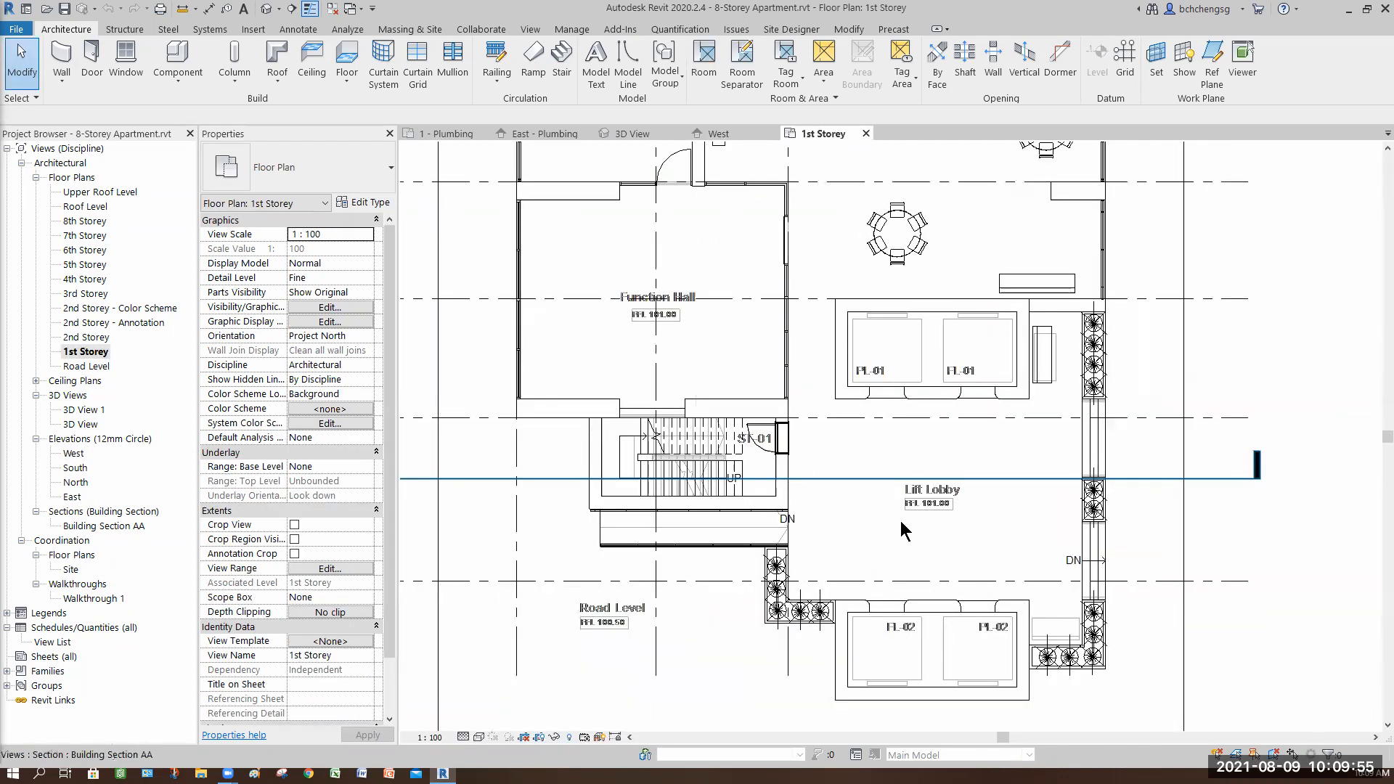
{"action": "scroll", "coordinate": [907, 534], "scroll_direction": "up", "scroll_amount": 3}
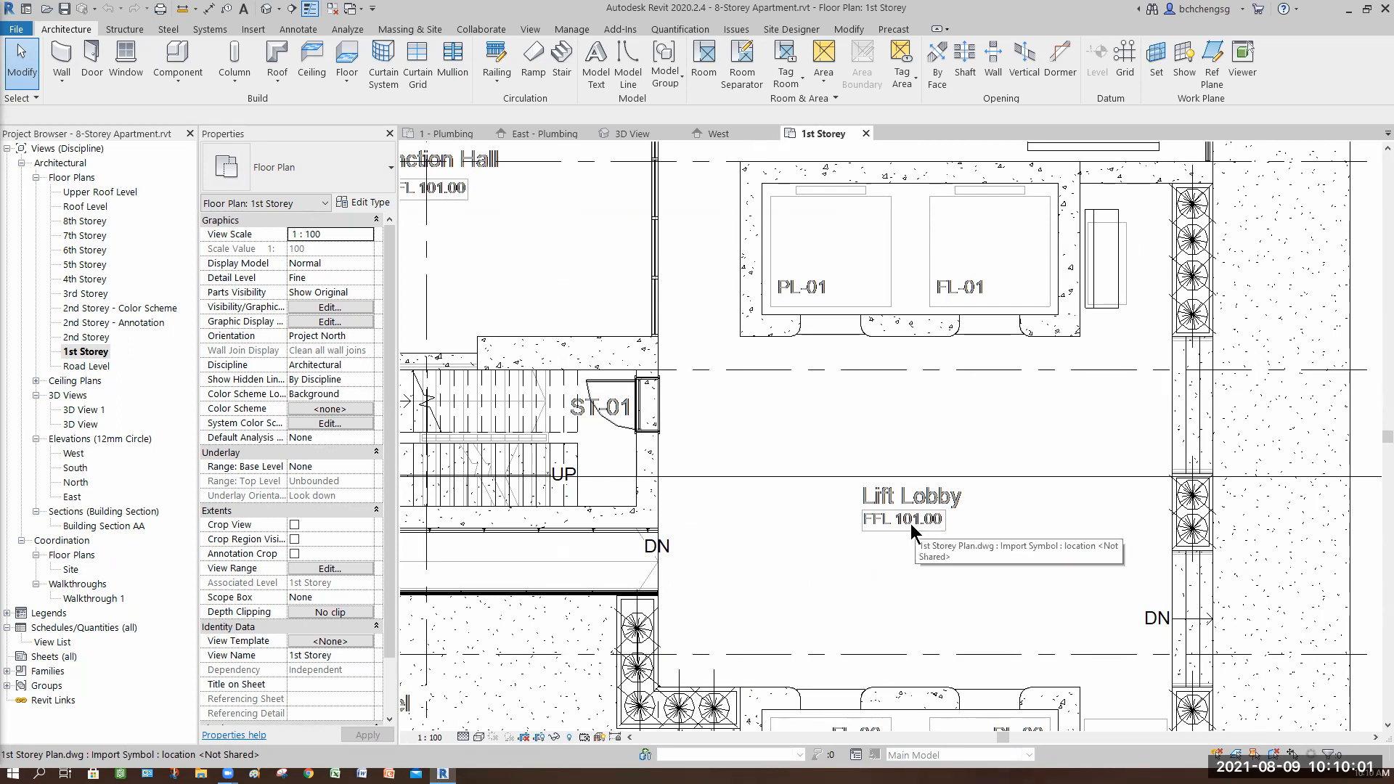
{"action": "scroll", "coordinate": [910, 524], "scroll_direction": "down", "scroll_amount": 2}
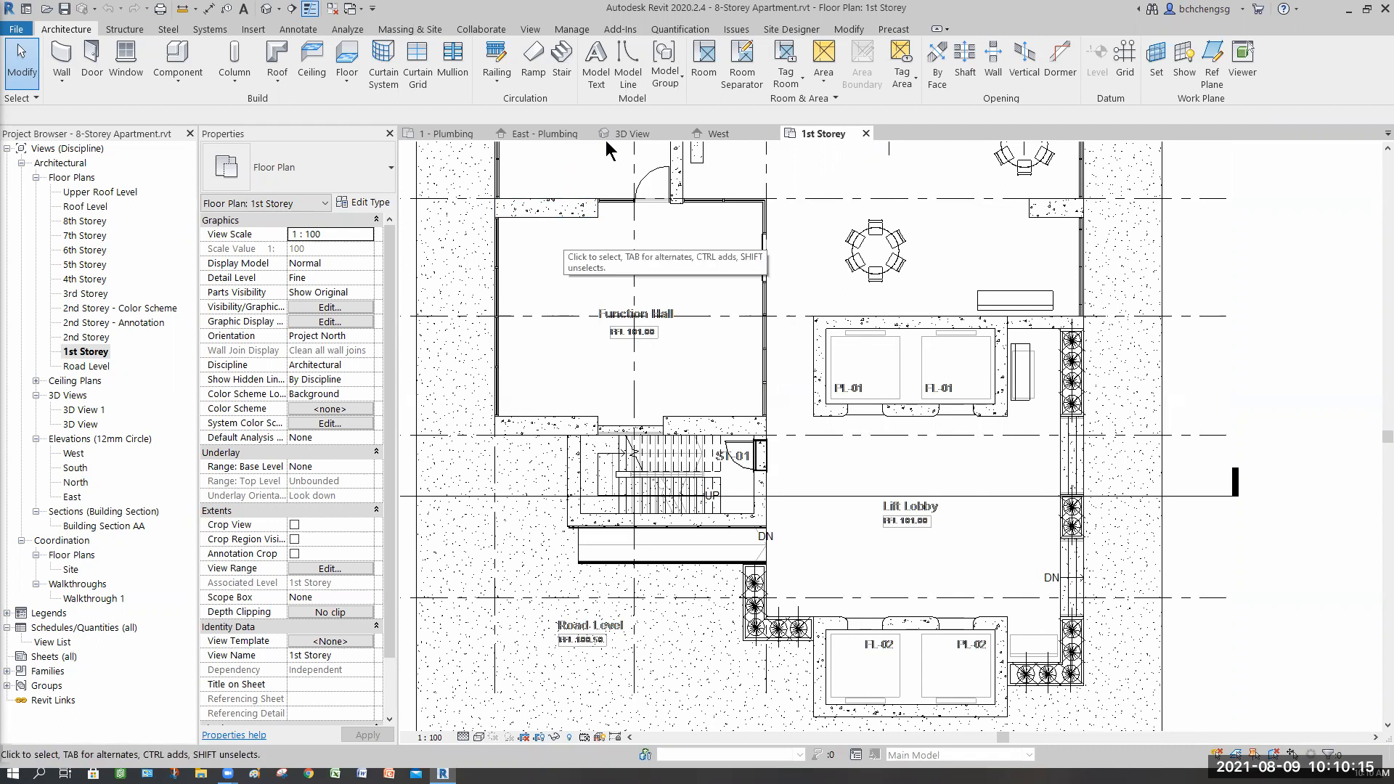
Step: Open and examine the 2nd Storey floor plan
{"action": "left_click", "coordinate": [253, 29]}
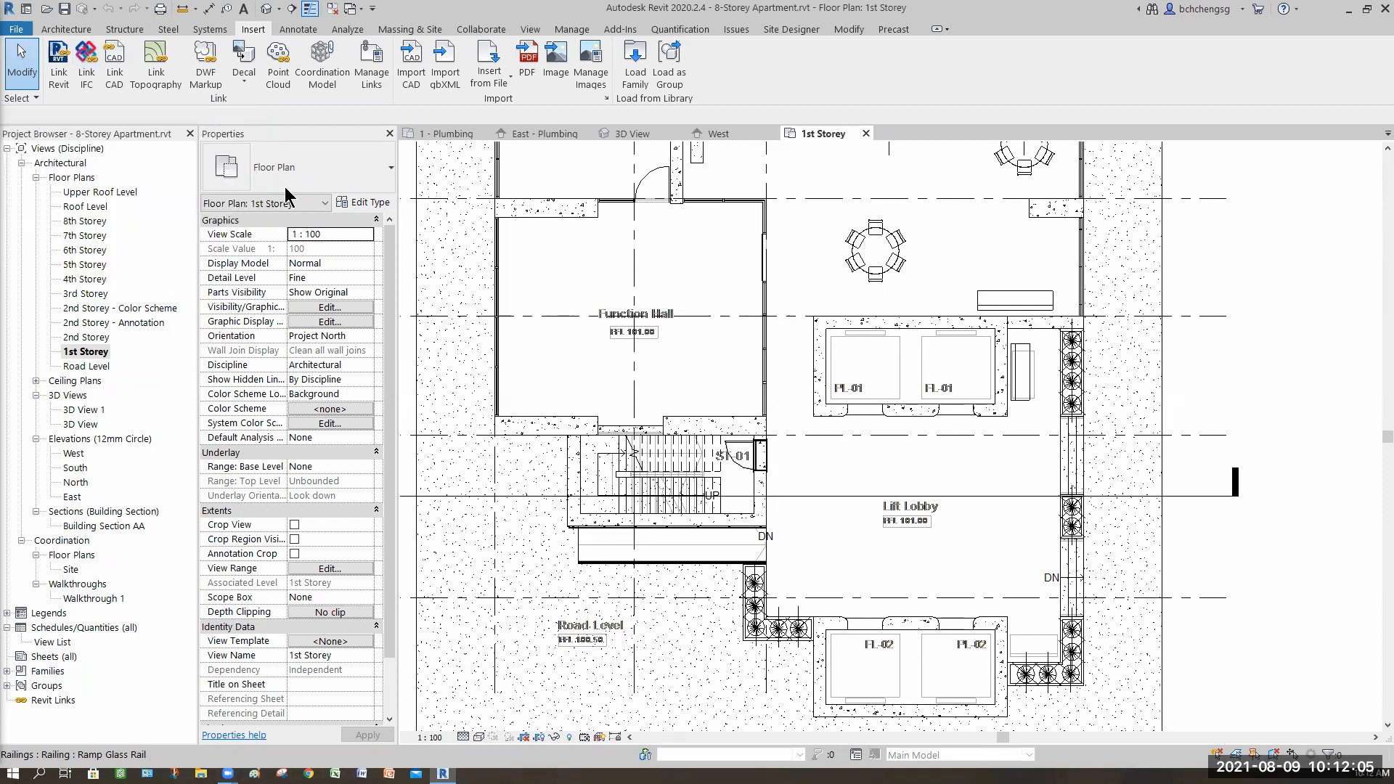
{"action": "middle_click_drag", "start_coordinate": [591, 371], "coordinate": [629, 413]}
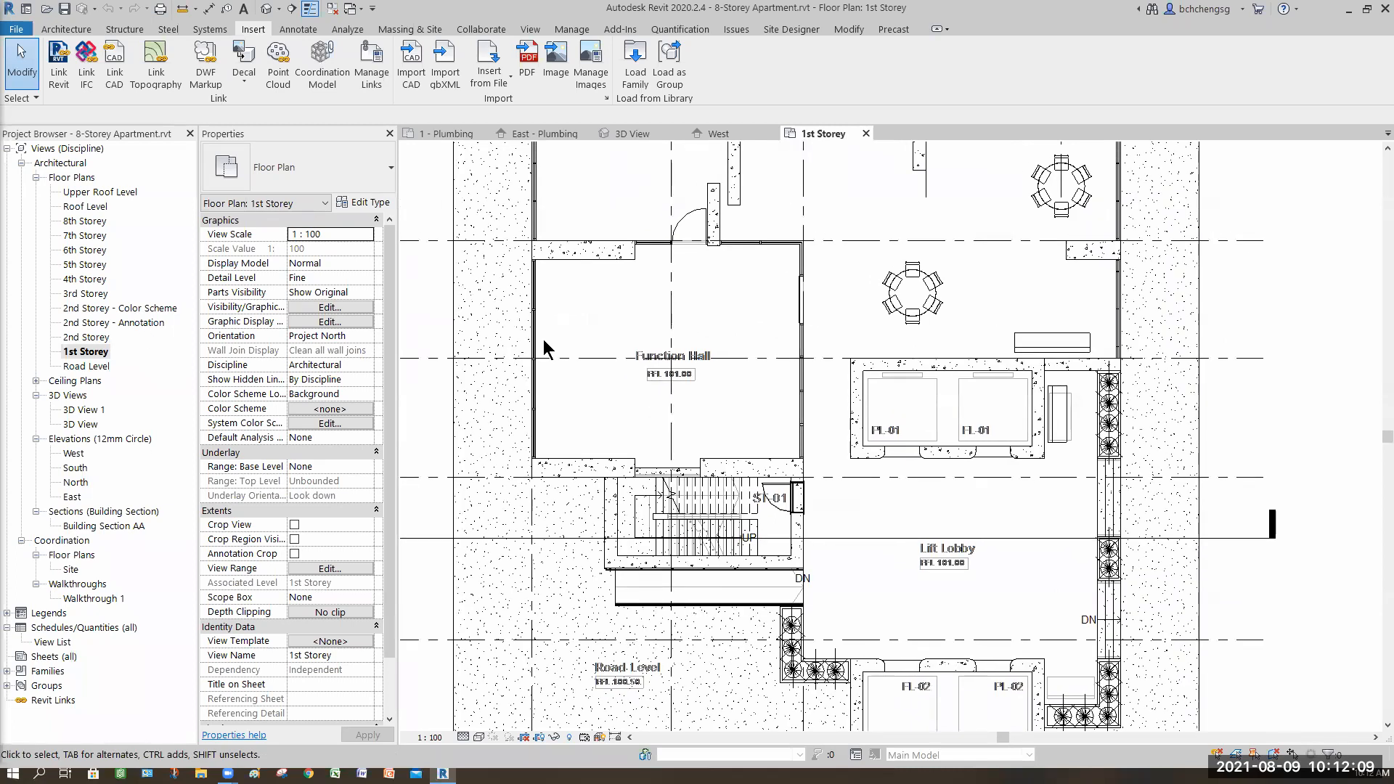
{"action": "double_click", "coordinate": [87, 337]}
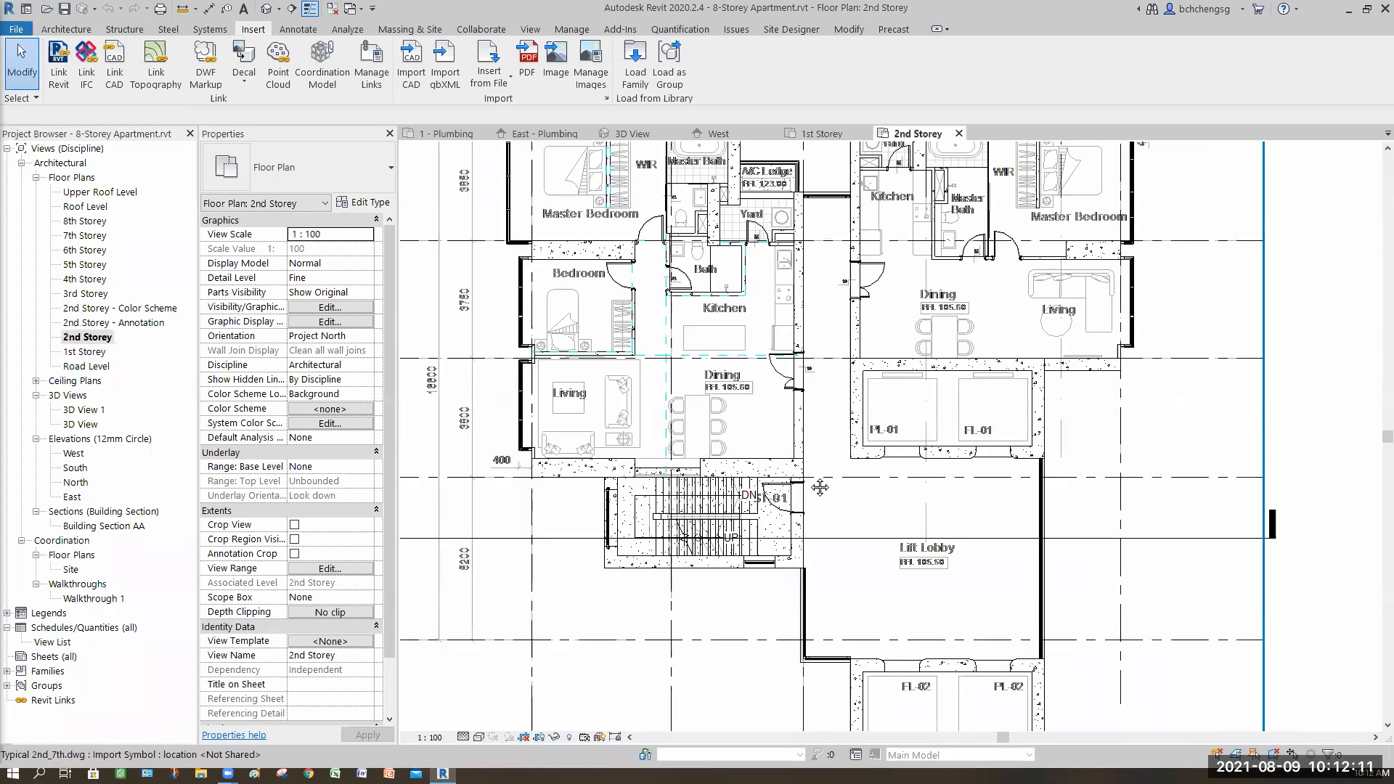
{"action": "middle_click_drag", "start_coordinate": [820, 523], "coordinate": [855, 613]}
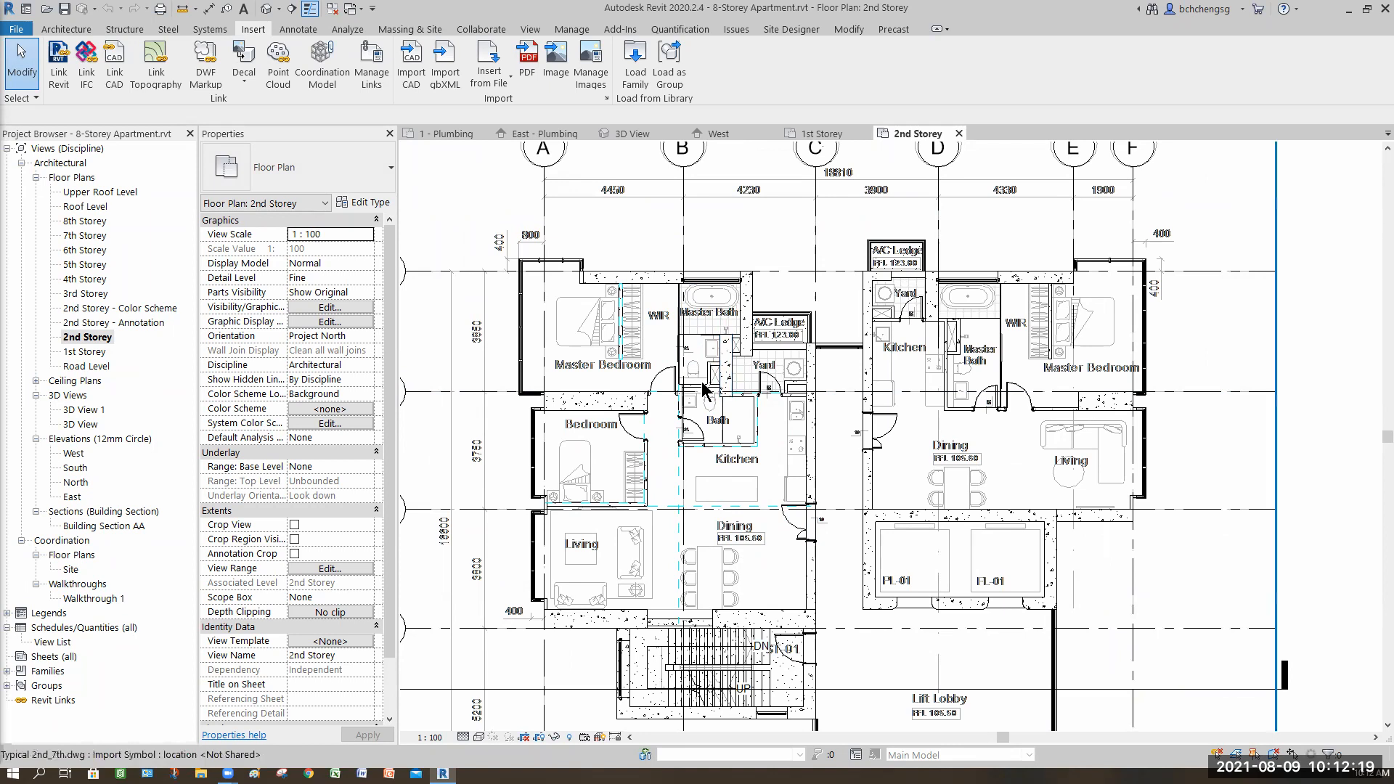
Step: Review the CAD format links listed in Manage Links, then close the dialog
{"action": "scroll", "coordinate": [702, 391], "scroll_direction": "up", "scroll_amount": 4}
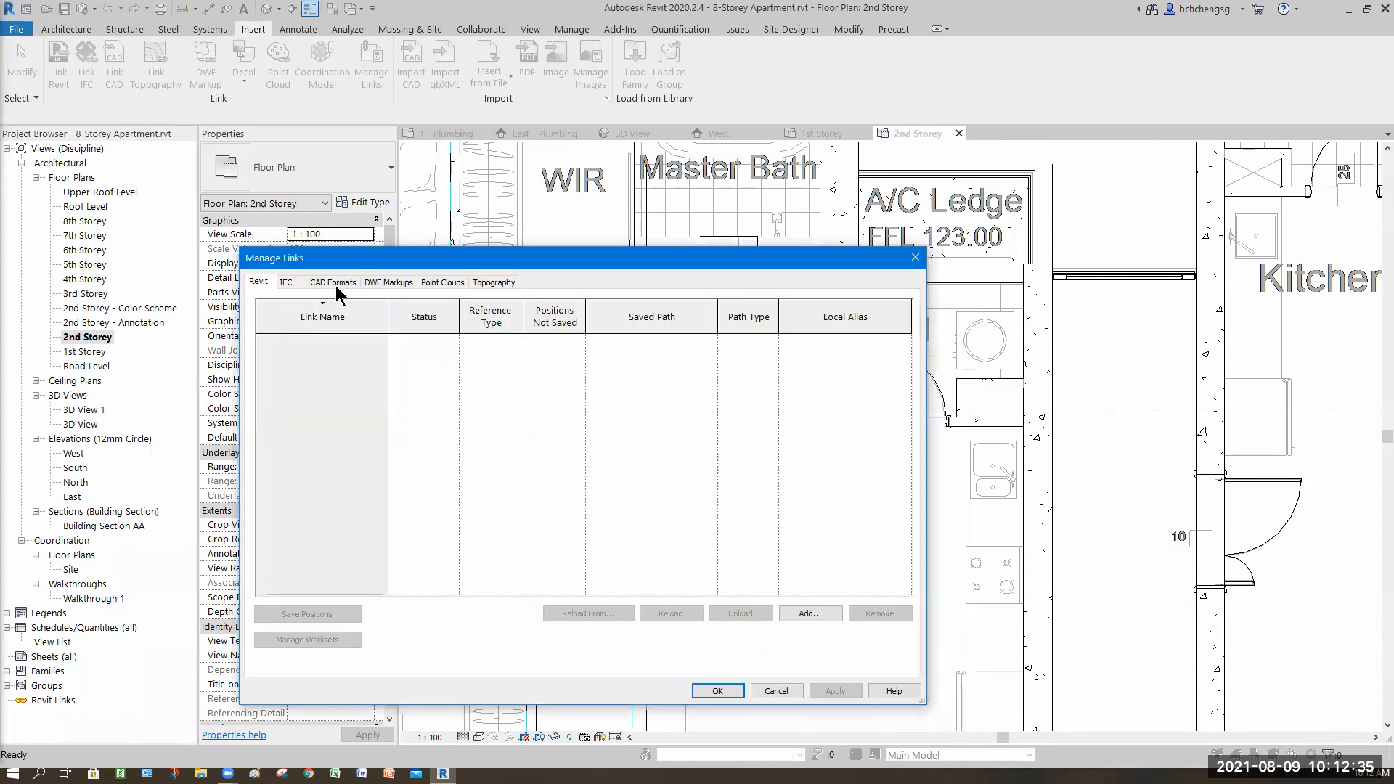
{"action": "left_click", "coordinate": [339, 282]}
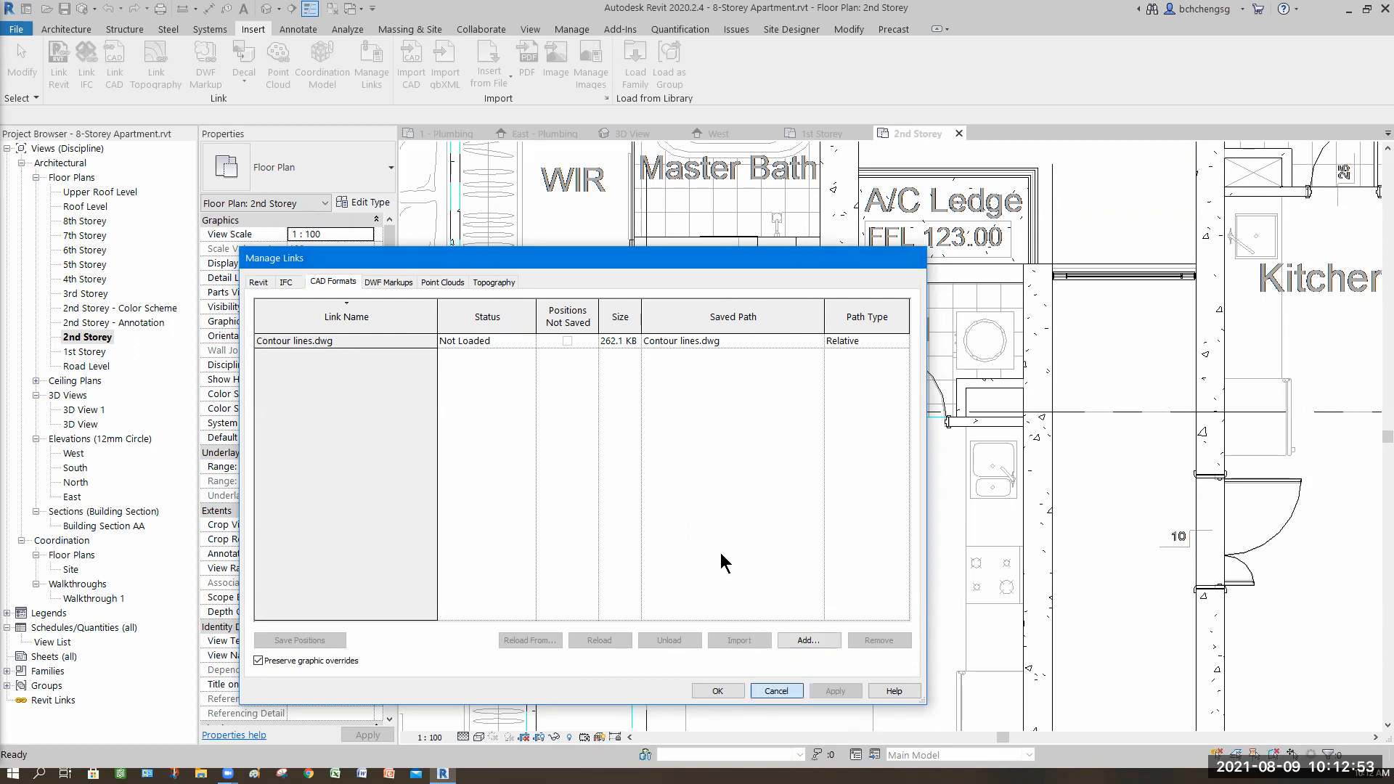
{"action": "key", "text": "Escape"}
Step: Review the imported categories in the 2nd Storey plan's Visibility/Graphic Overrides, then close the dialog
{"action": "key", "text": "v"}
{"action": "key", "text": "v"}
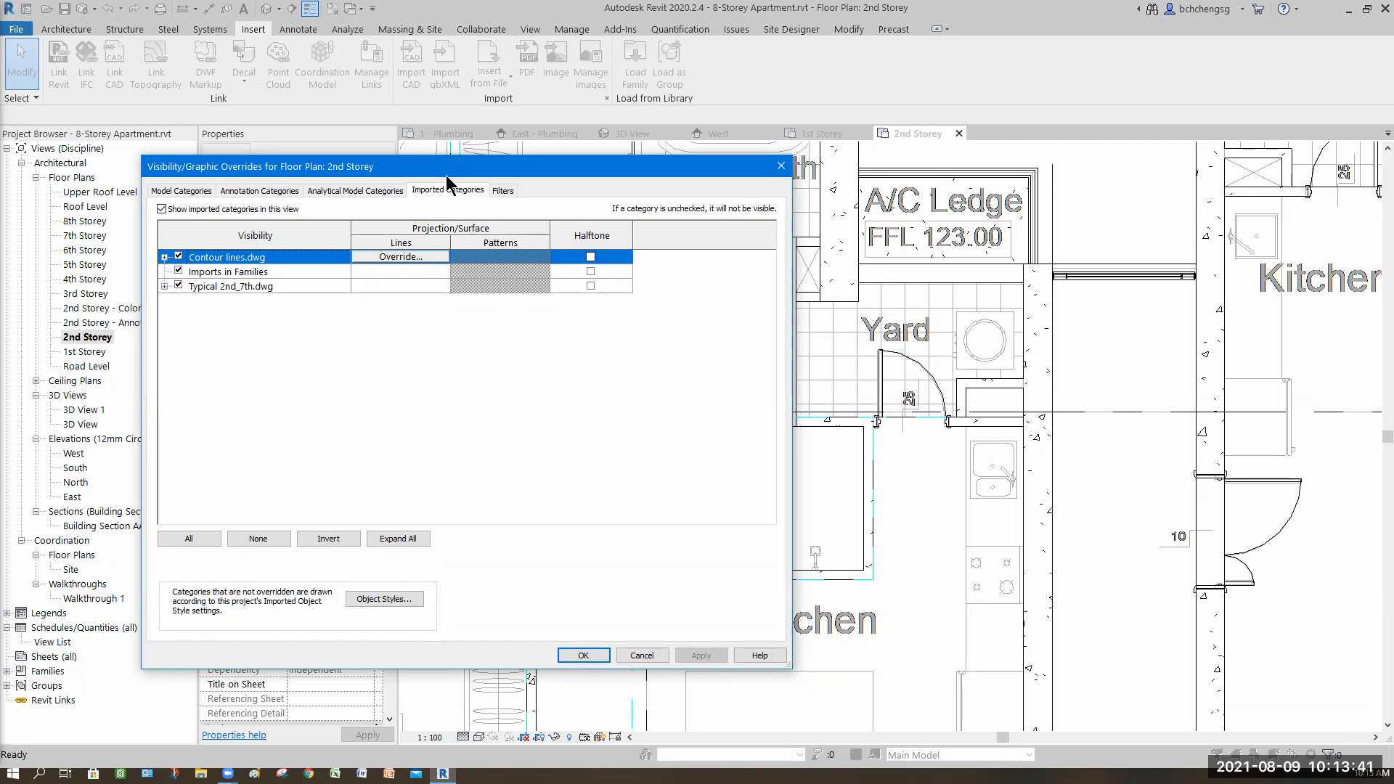
{"action": "left_click_drag", "start_coordinate": [523, 170], "coordinate": [605, 168]}
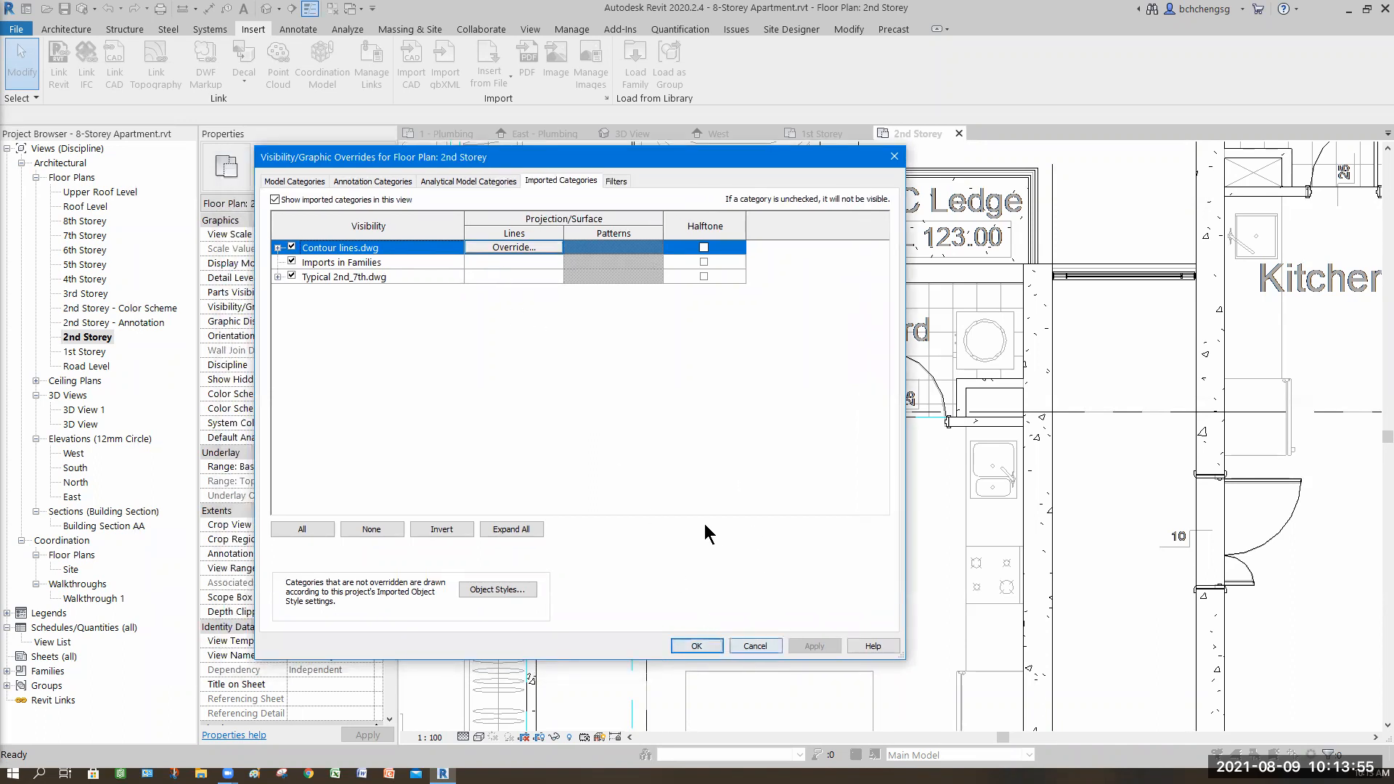
{"action": "key", "text": "Escape"}
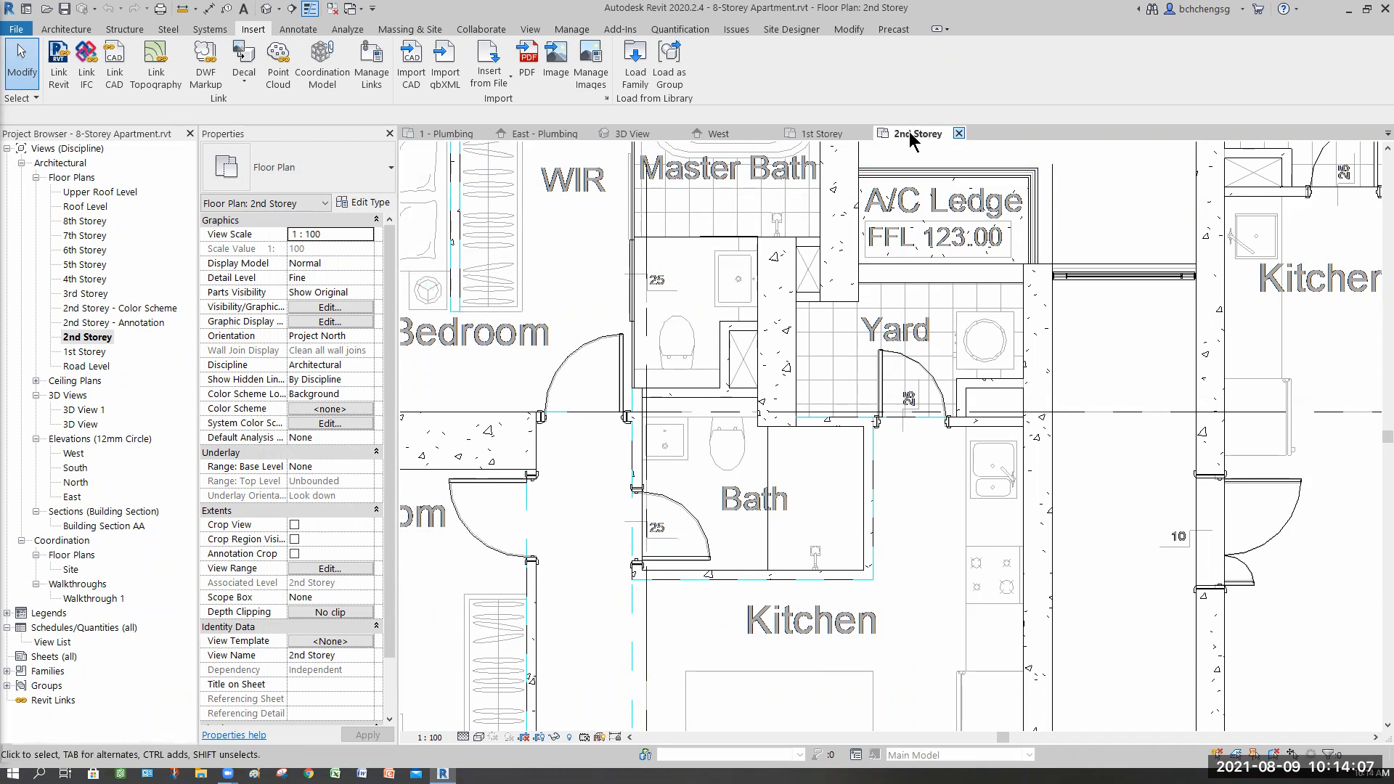
Step: Close the 2nd Storey, 1st Storey, West and 3D View tabs
{"action": "left_click", "coordinate": [864, 133]}
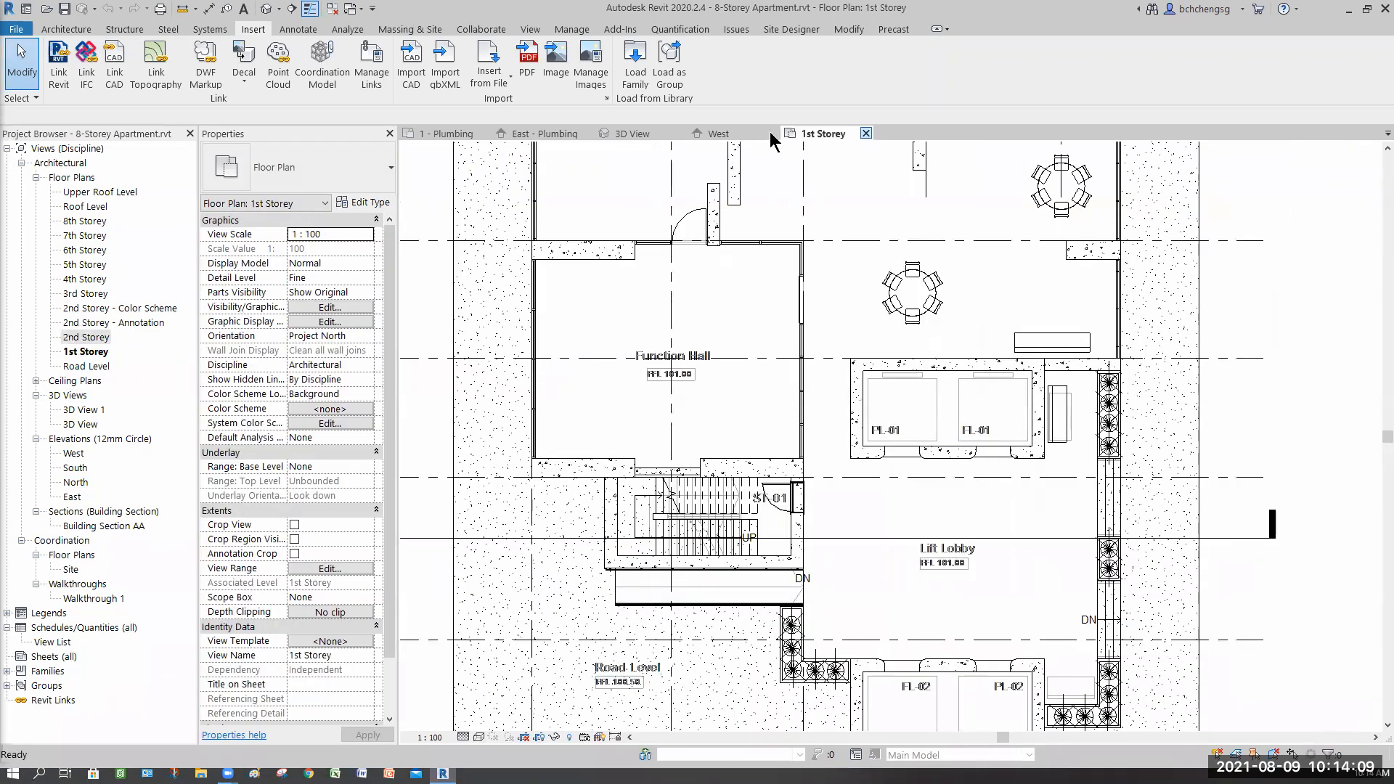
{"action": "left_click", "coordinate": [773, 133]}
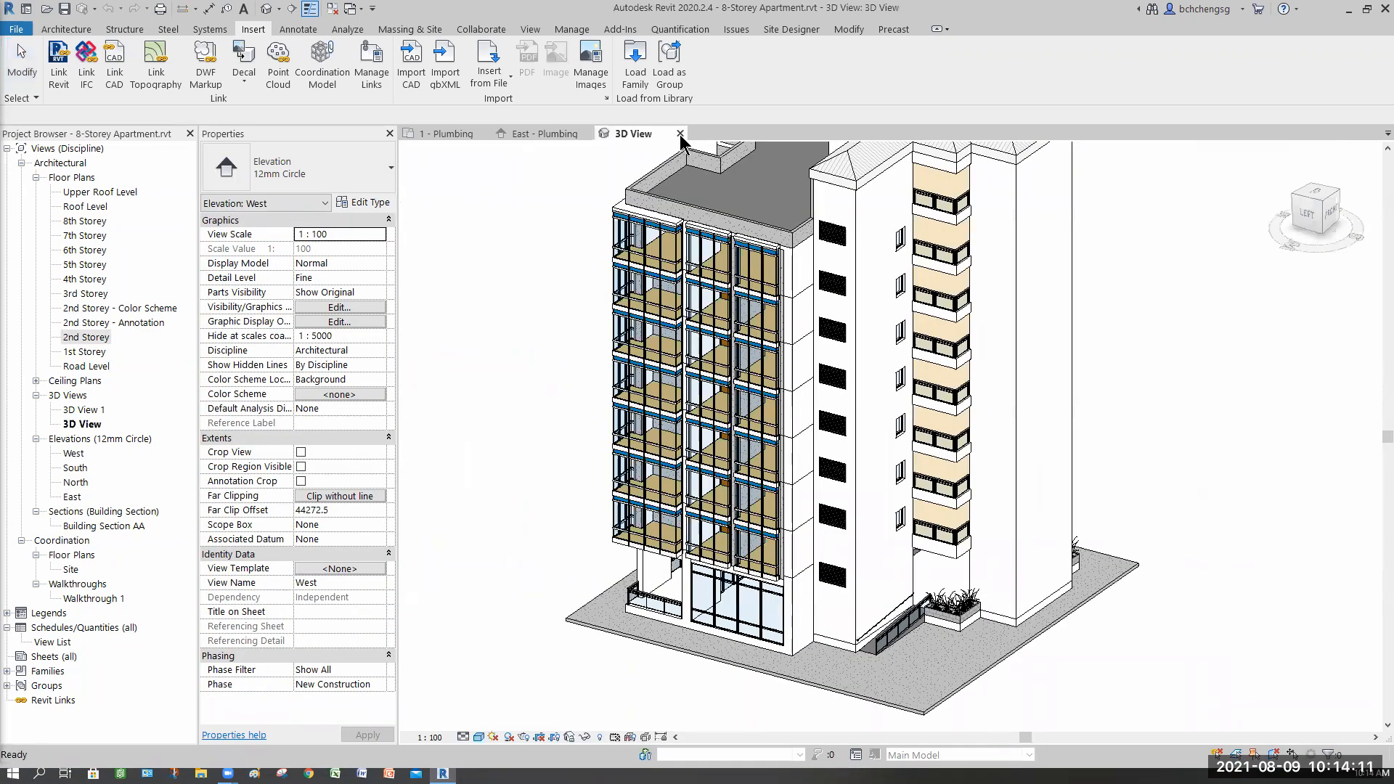
{"action": "left_click", "coordinate": [680, 134]}
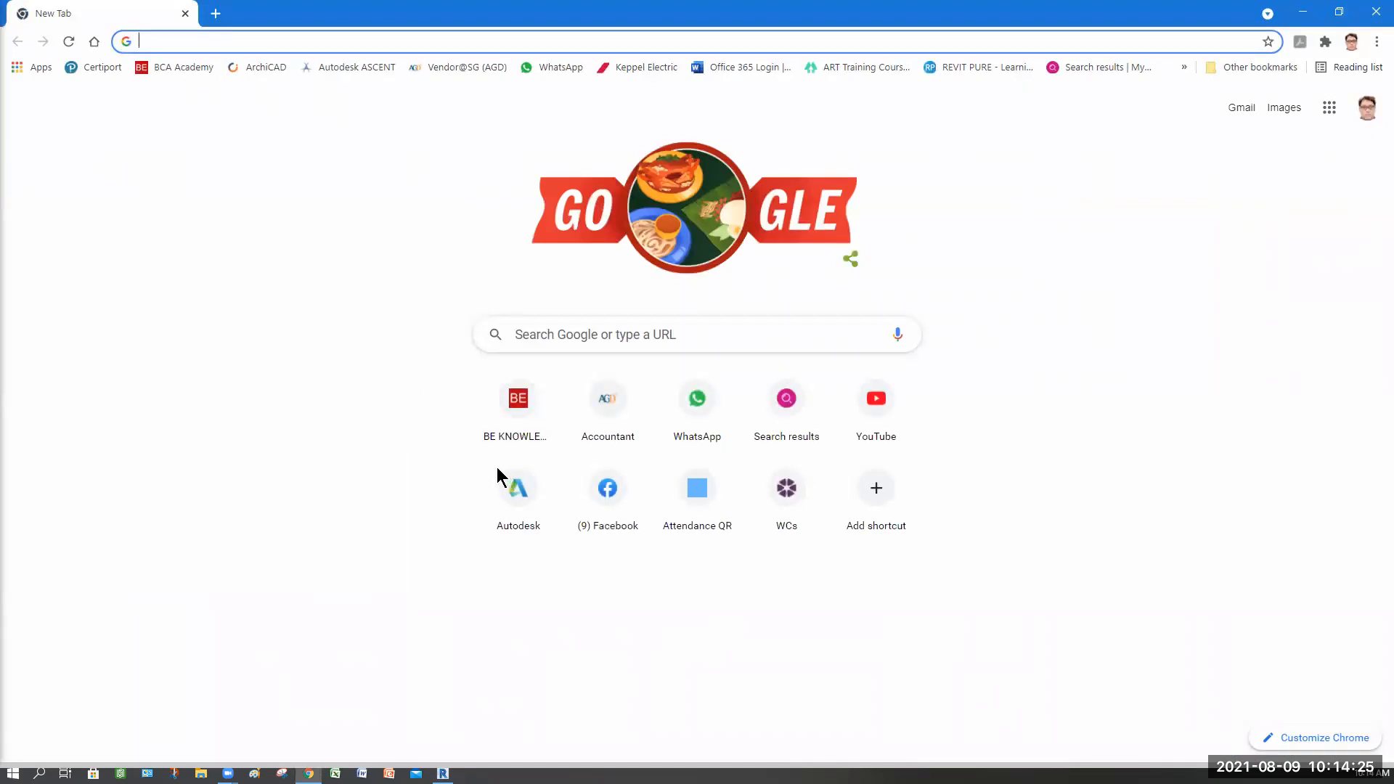
Step: Switch to the web browser, open the BE Knowledge Hub site and log in
{"action": "left_click", "coordinate": [182, 67]}
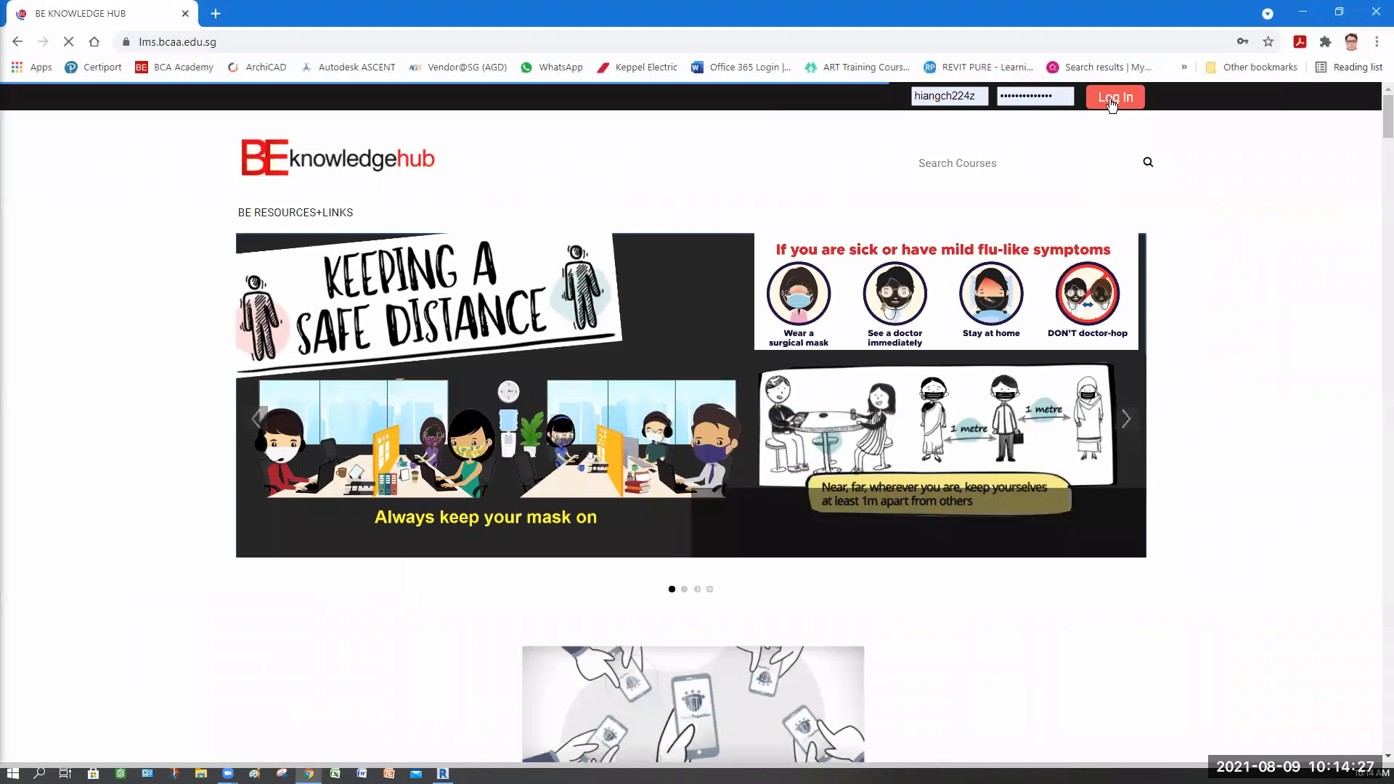
{"action": "key", "text": "Return"}
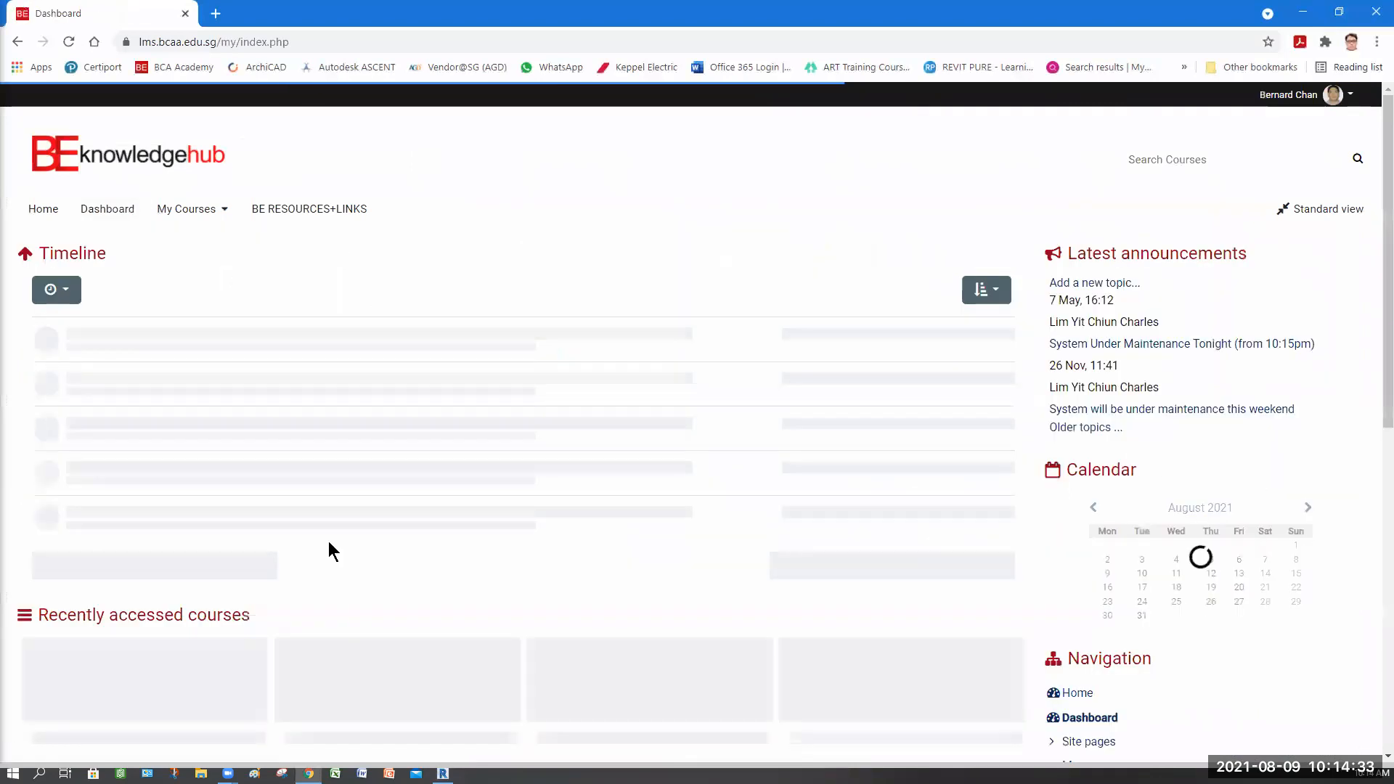
Step: Open the BIM for MEP course from the recently accessed courses
{"action": "scroll", "coordinate": [147, 537], "scroll_direction": "down", "scroll_amount": 2}
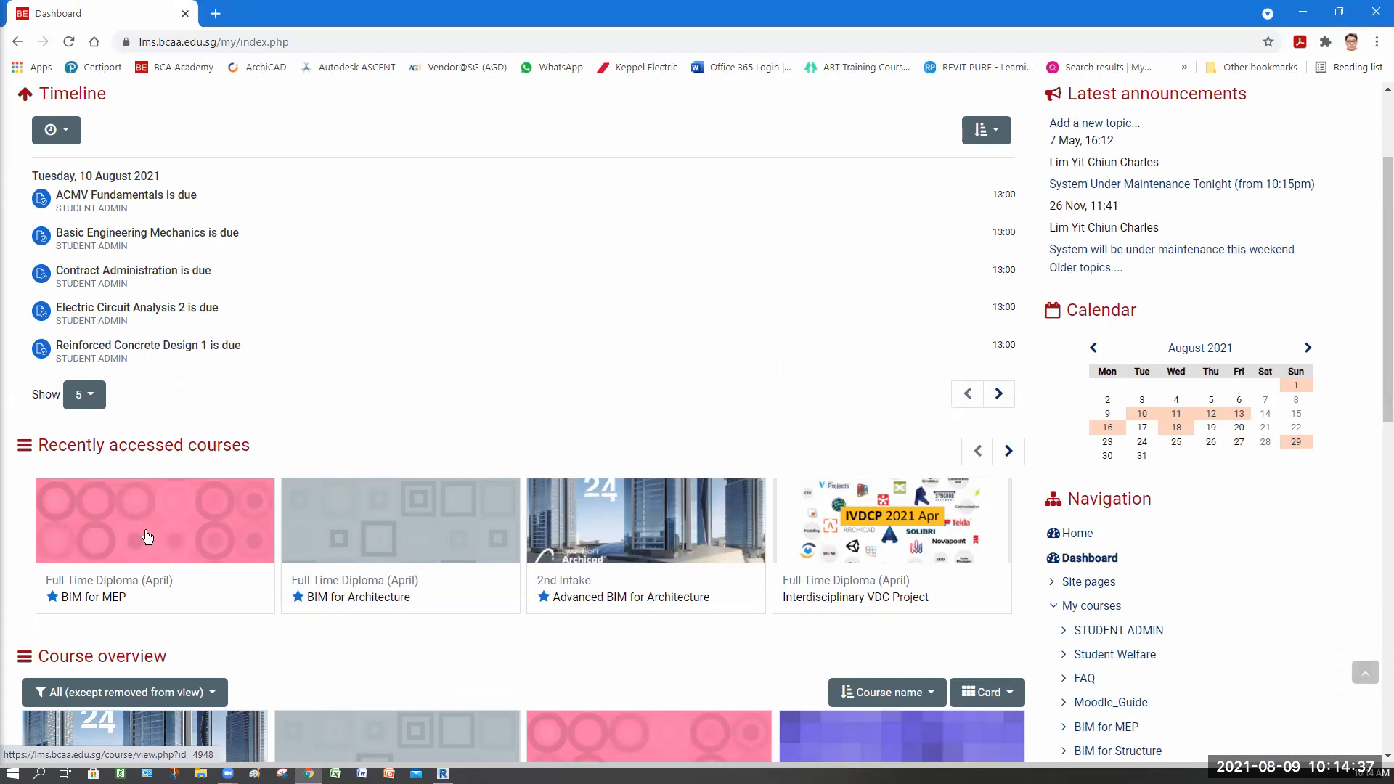
{"action": "left_click", "coordinate": [147, 537]}
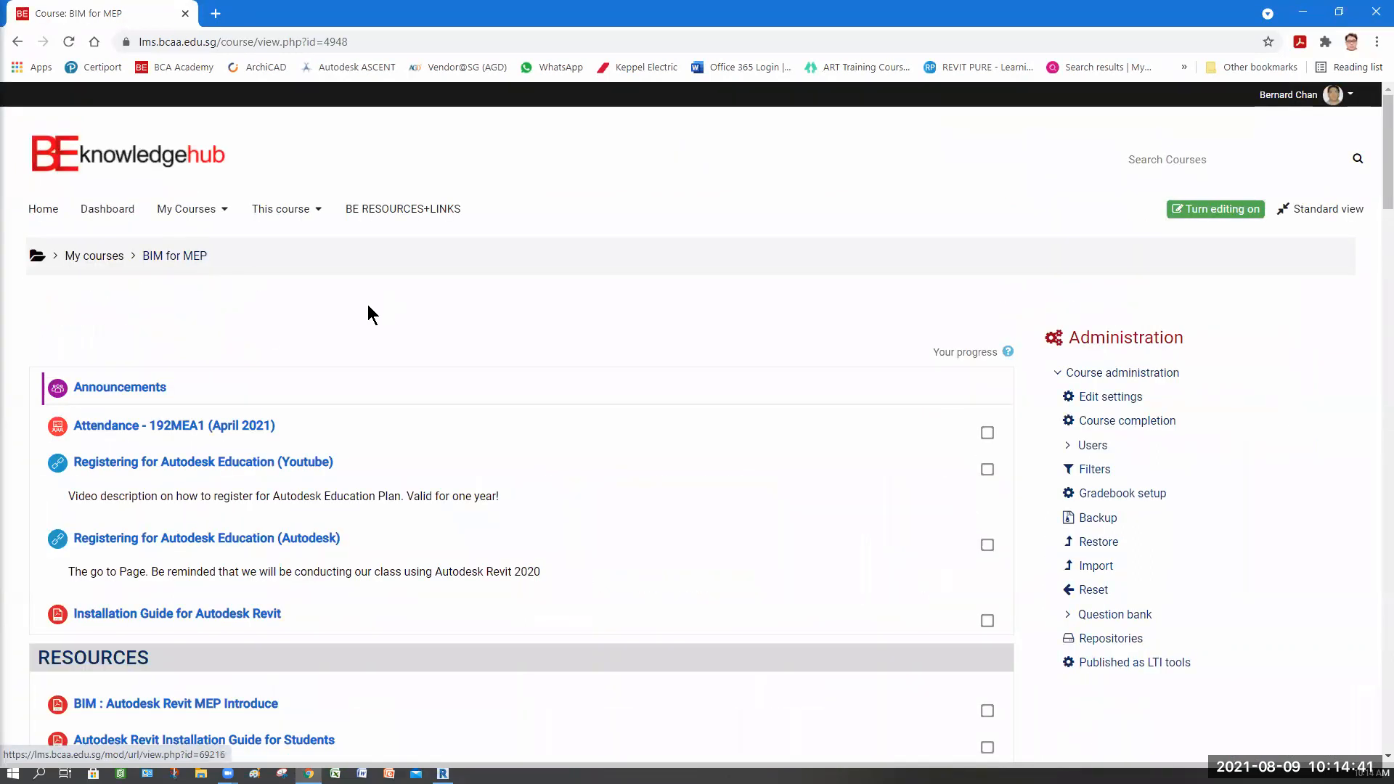
Step: Open the Additional assignment and download the 8-Storey Apartment.rvt file
{"action": "scroll", "coordinate": [364, 308], "scroll_direction": "down", "scroll_amount": 2}
{"action": "scroll", "coordinate": [365, 307], "scroll_direction": "down", "scroll_amount": 9}
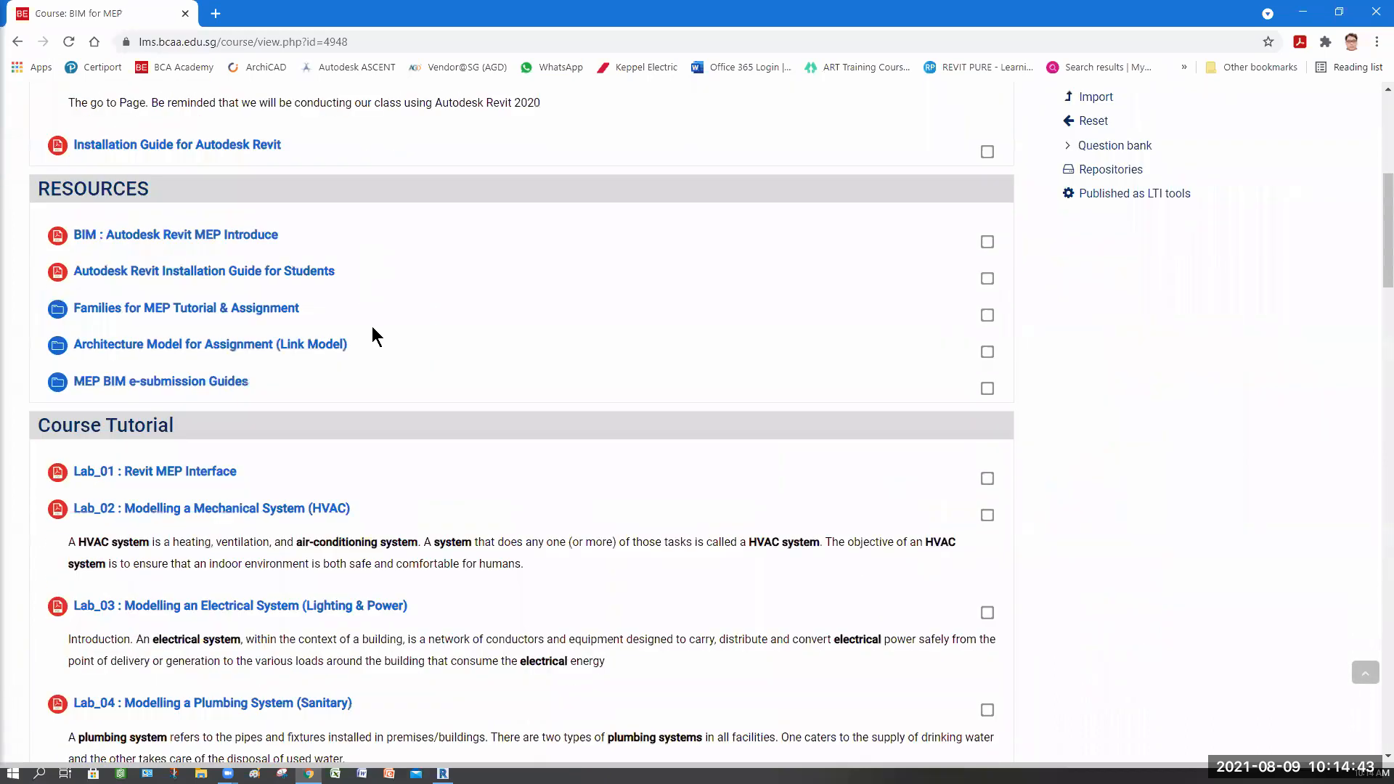
{"action": "scroll", "coordinate": [376, 337], "scroll_direction": "down", "scroll_amount": 12}
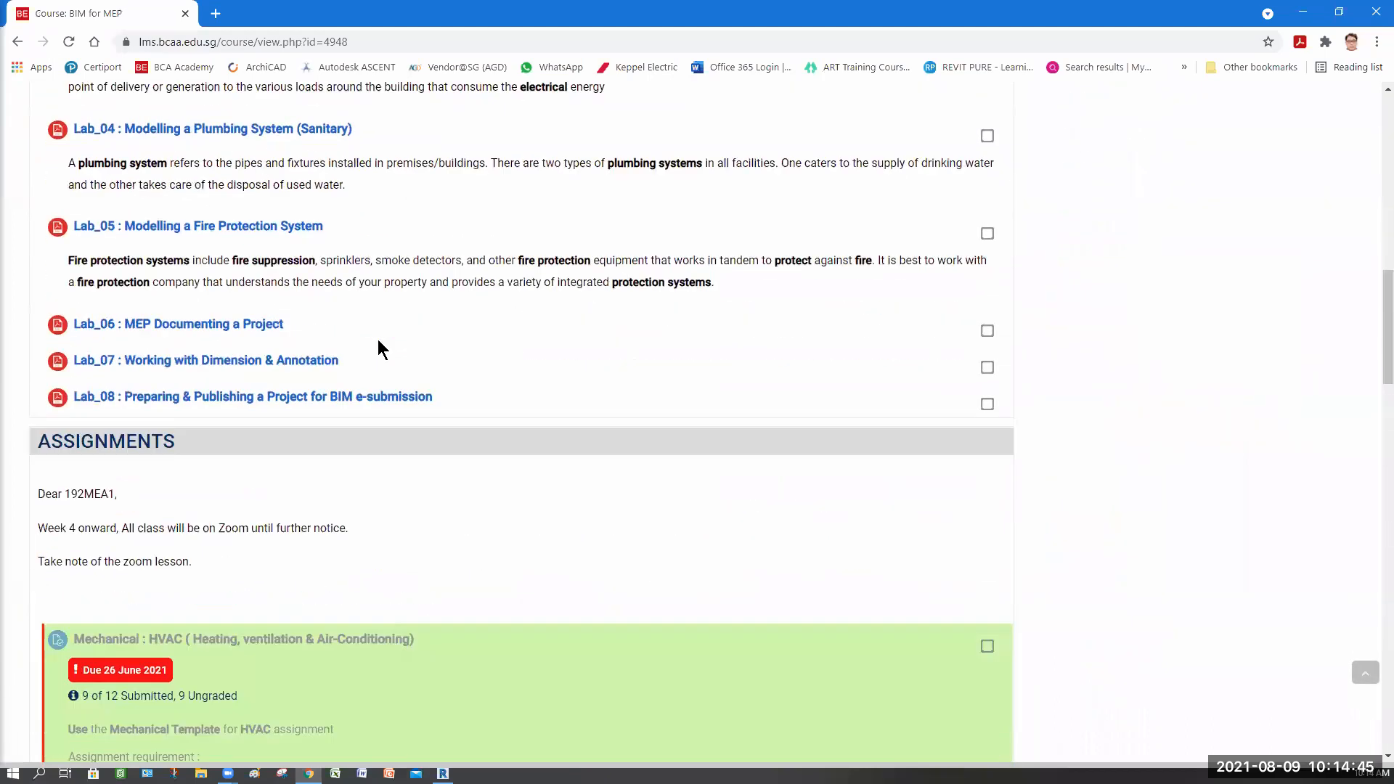
{"action": "scroll", "coordinate": [377, 341], "scroll_direction": "down", "scroll_amount": 4}
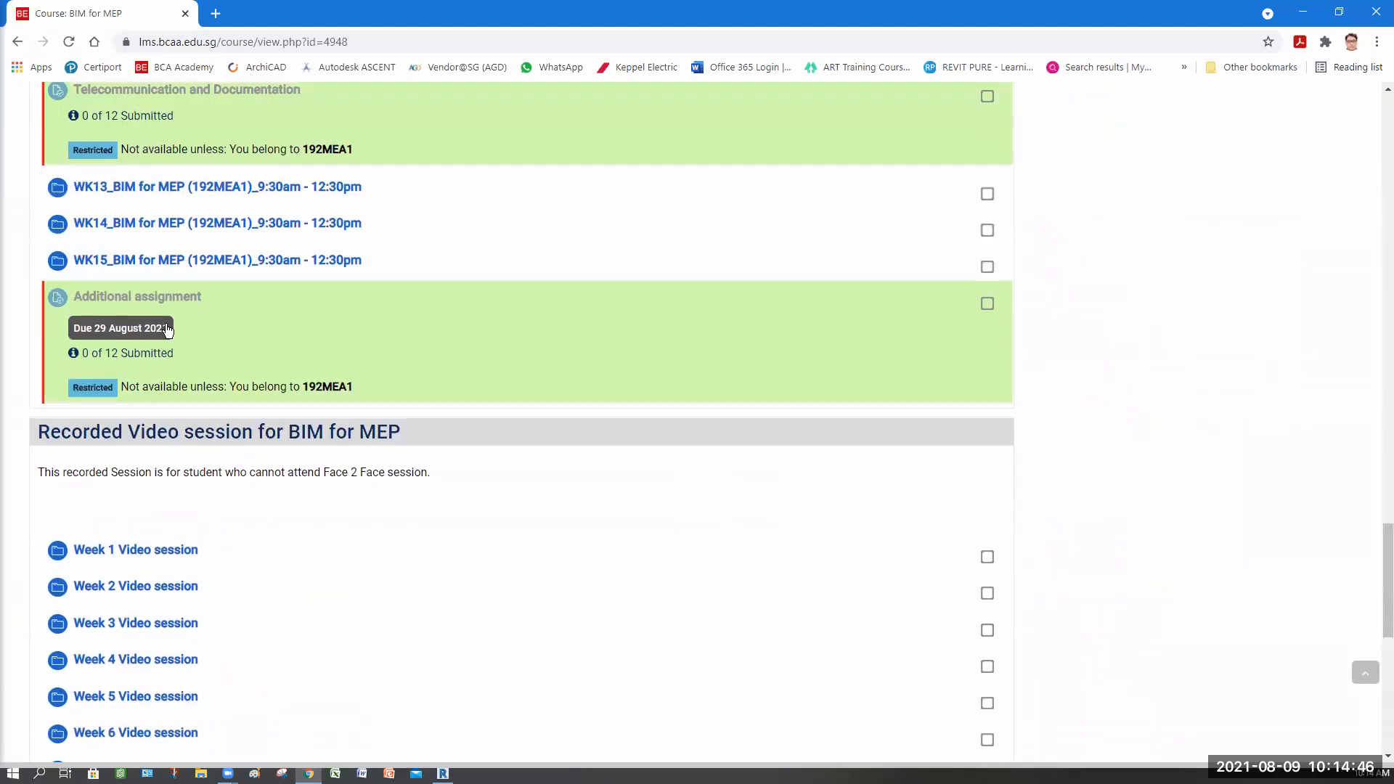
{"action": "left_click", "coordinate": [413, 368]}
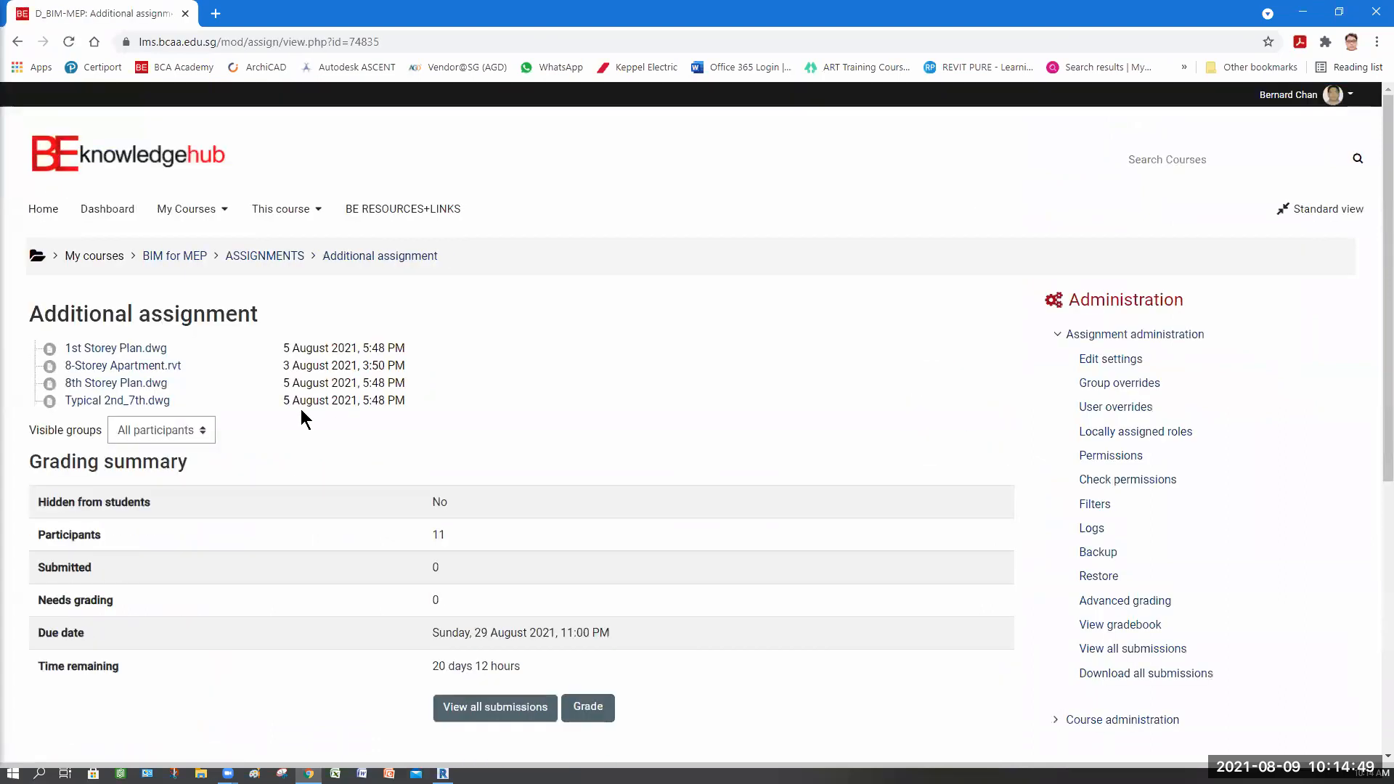
{"action": "left_click", "coordinate": [152, 369]}
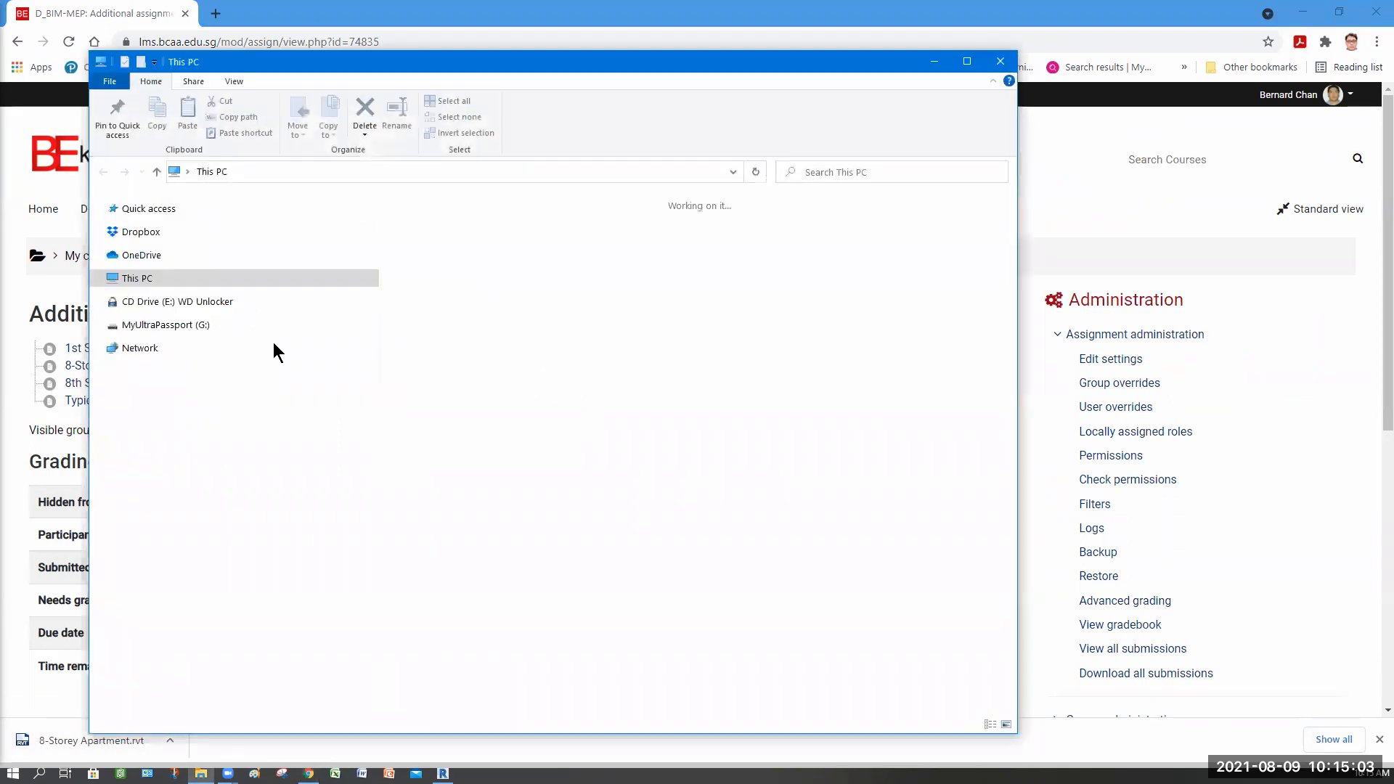
Step: Cut the downloaded 8-Storey Apartment.rvt file from the Downloads folder
{"action": "left_click", "coordinate": [151, 348]}
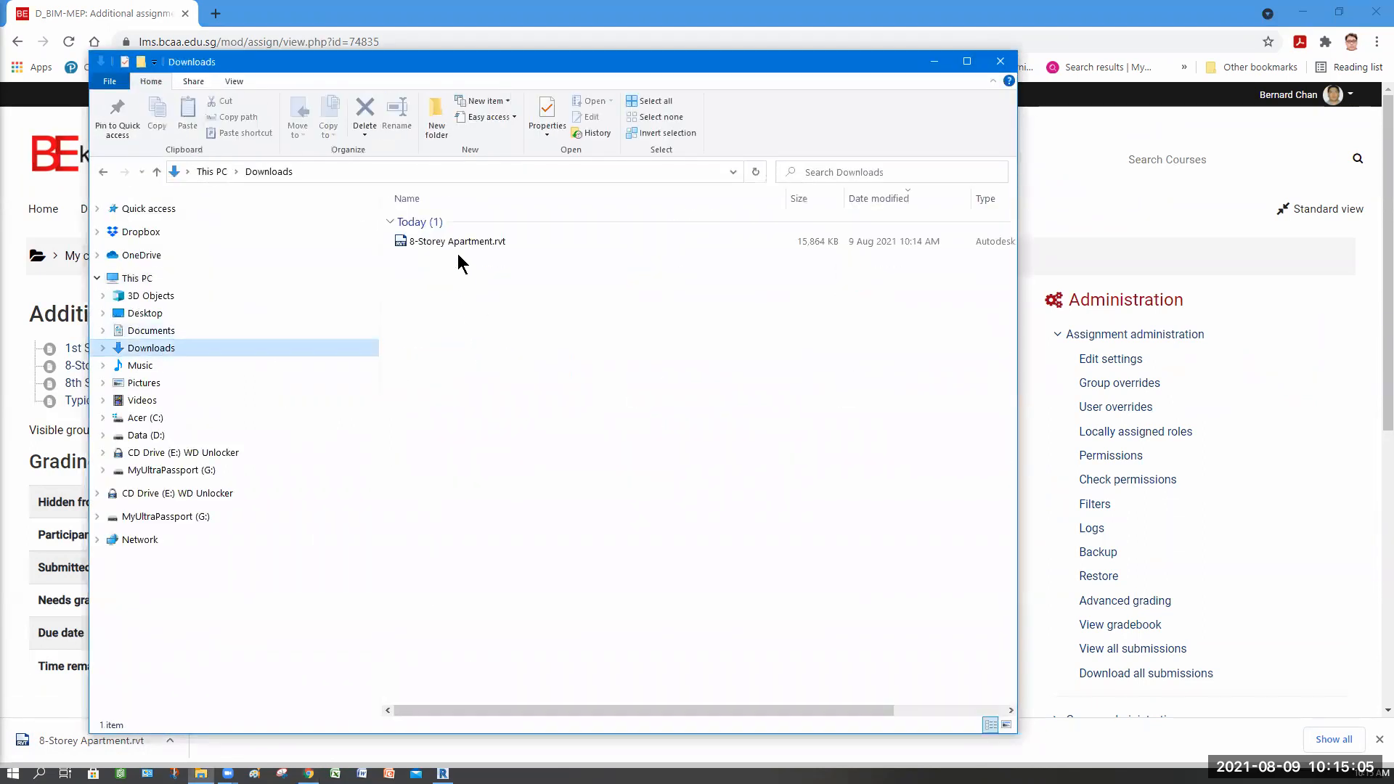
{"action": "right_click", "coordinate": [460, 242]}
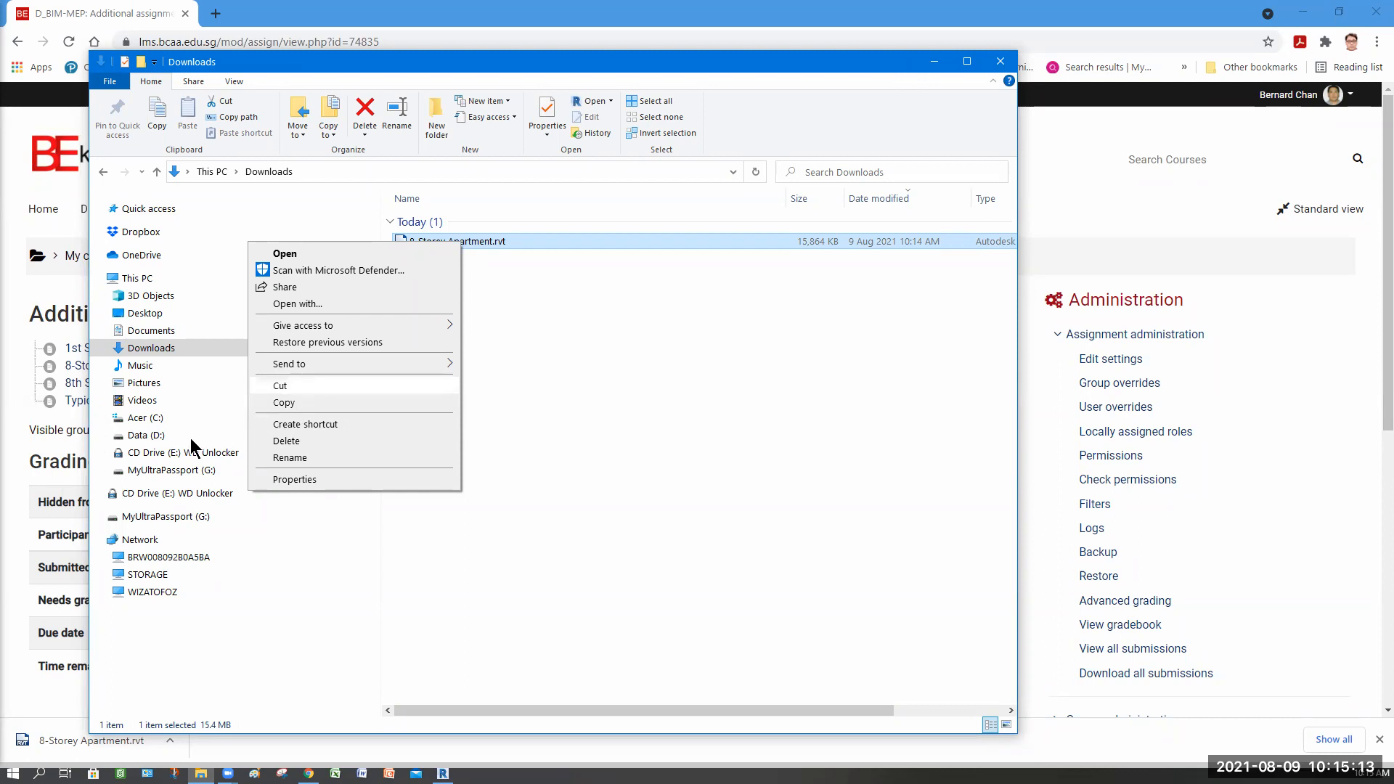
{"action": "left_click", "coordinate": [298, 402]}
Step: Paste the file into D:\BCA Academy\Students\April Semester 2021\FT_BIM for MEP\192MEA1\Wk14_09082021
{"action": "left_click", "coordinate": [146, 435]}
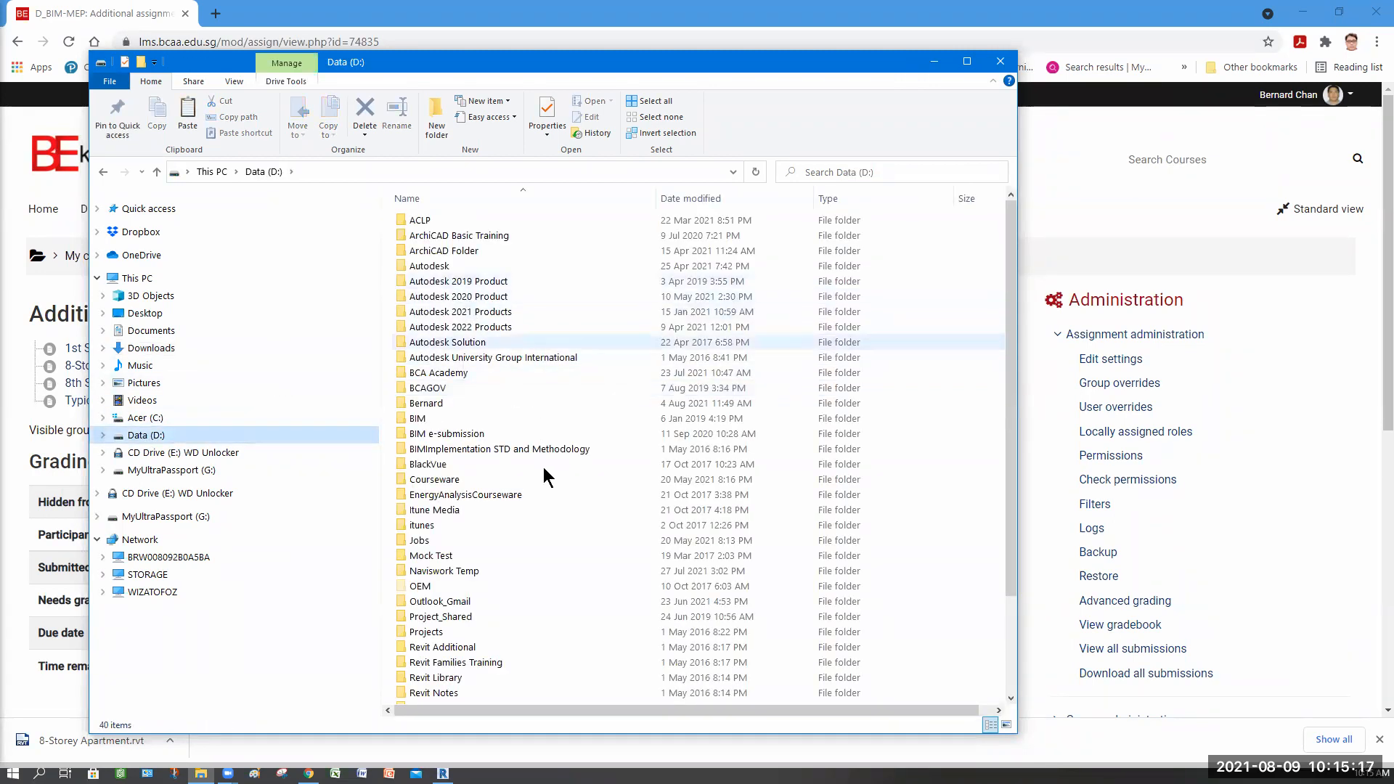
{"action": "scroll", "coordinate": [540, 472], "scroll_direction": "down", "scroll_amount": 3}
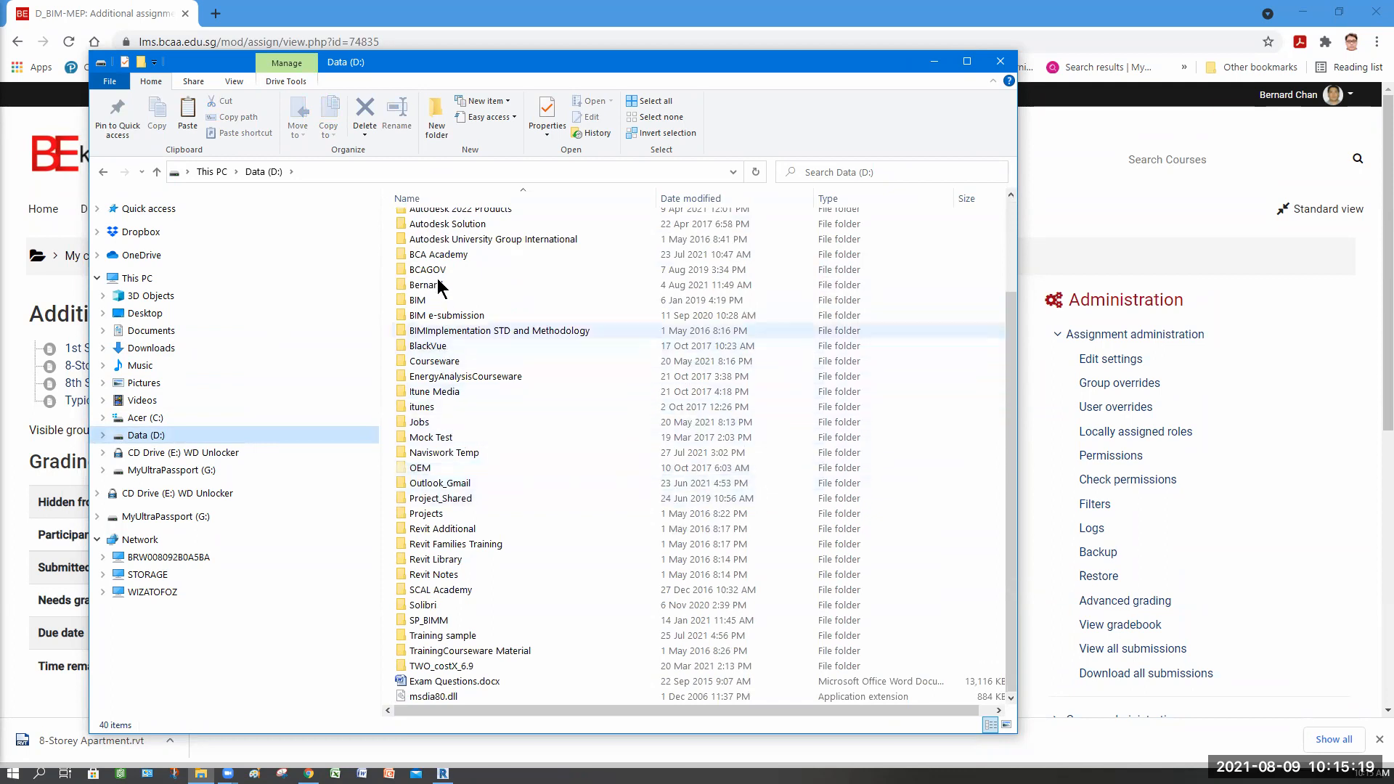
{"action": "left_click", "coordinate": [440, 255]}
{"action": "key", "text": "Return"}
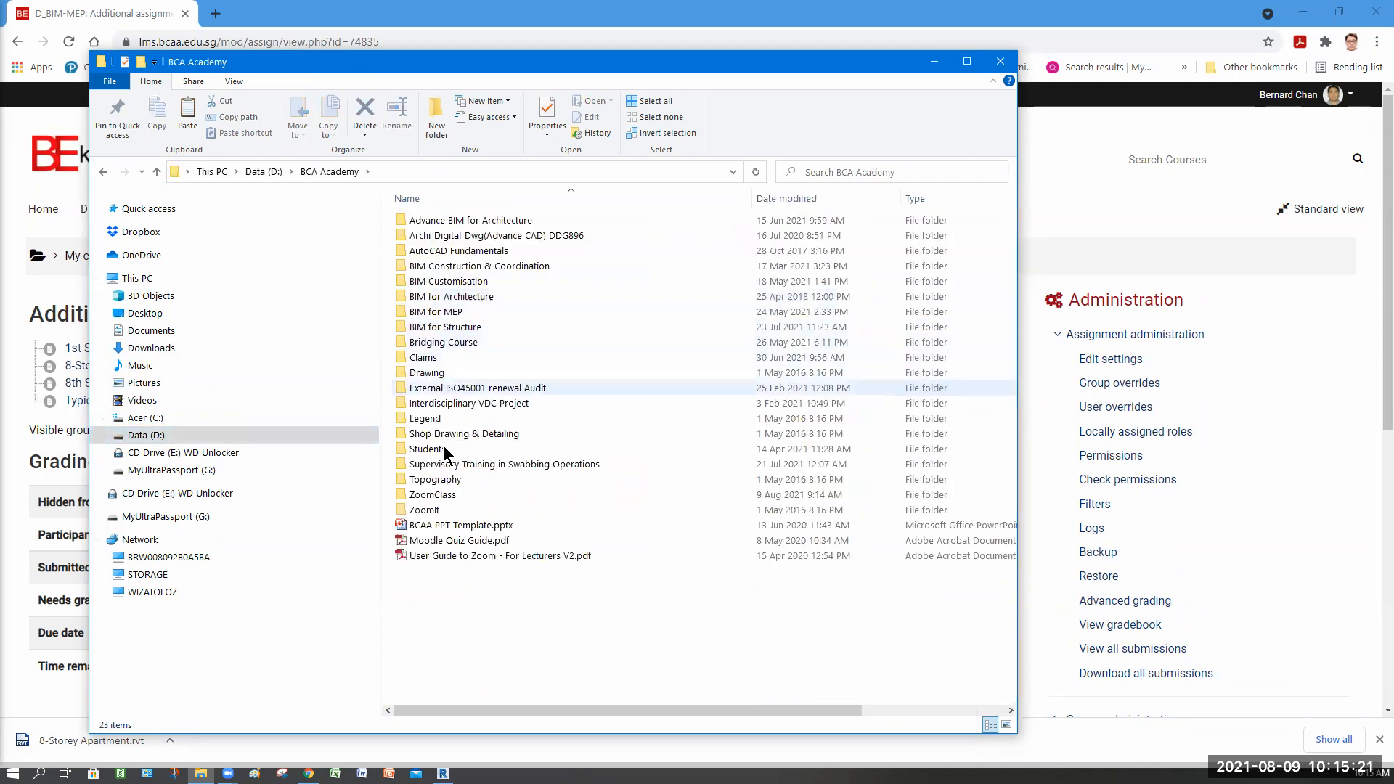
{"action": "left_click", "coordinate": [435, 450]}
{"action": "key", "text": "Return"}
{"action": "double_click", "coordinate": [453, 225]}
{"action": "left_click", "coordinate": [453, 262]}
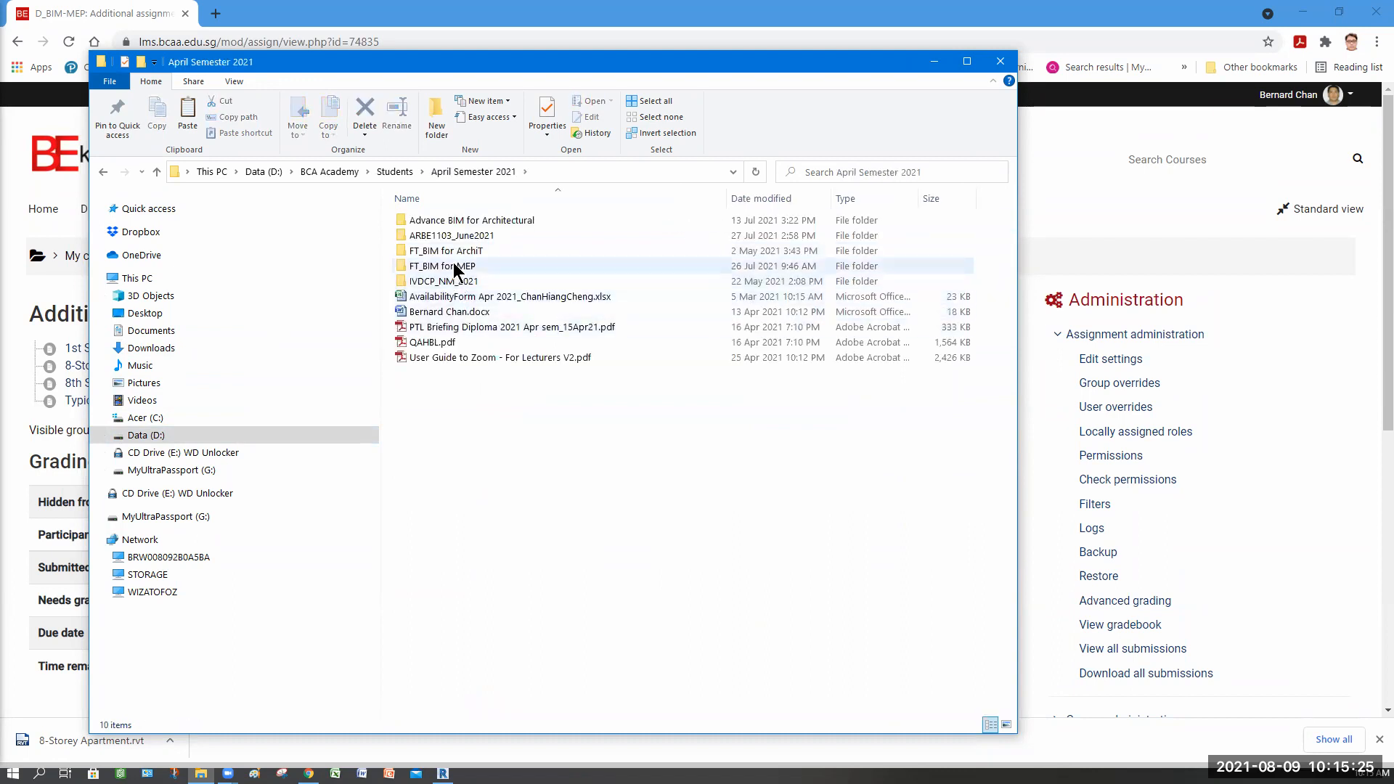
{"action": "key", "text": "Return"}
{"action": "left_click", "coordinate": [440, 220]}
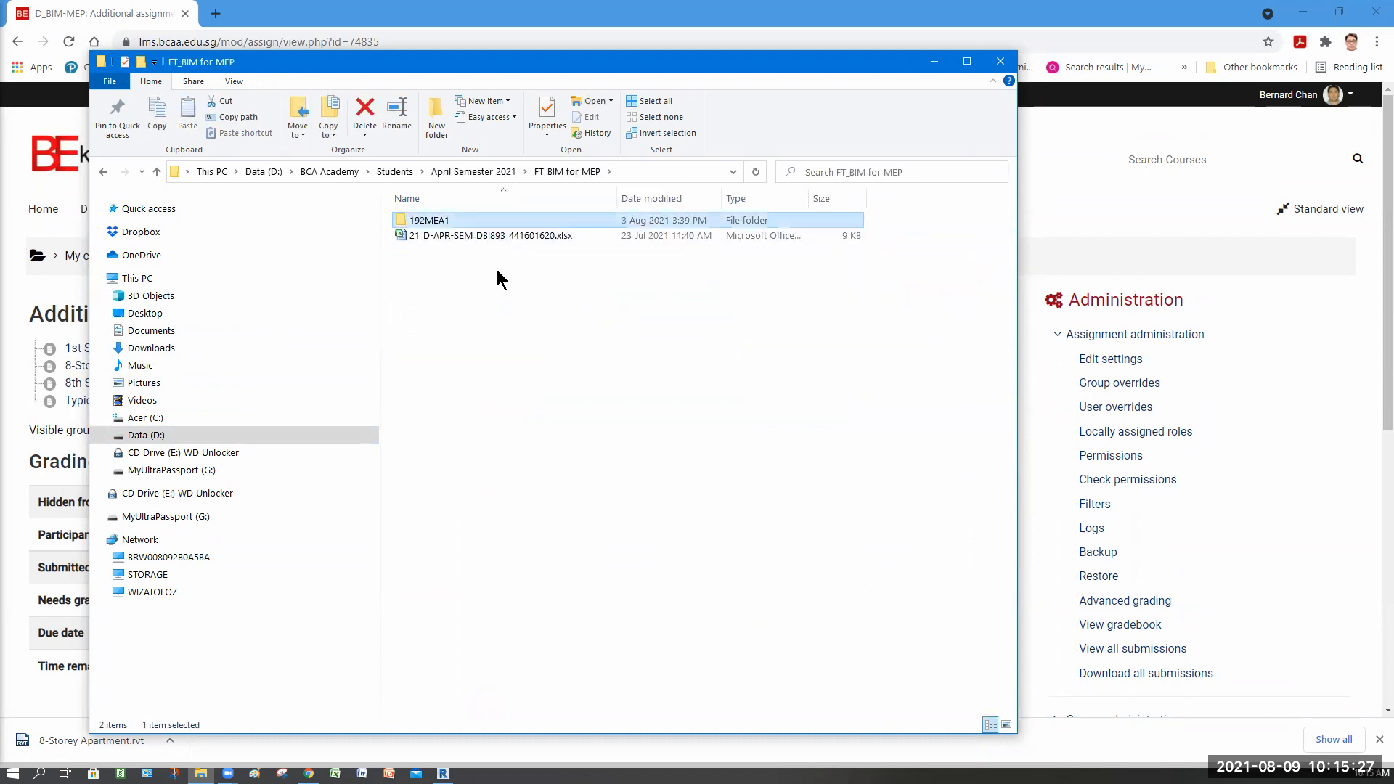
{"action": "key", "text": "Return"}
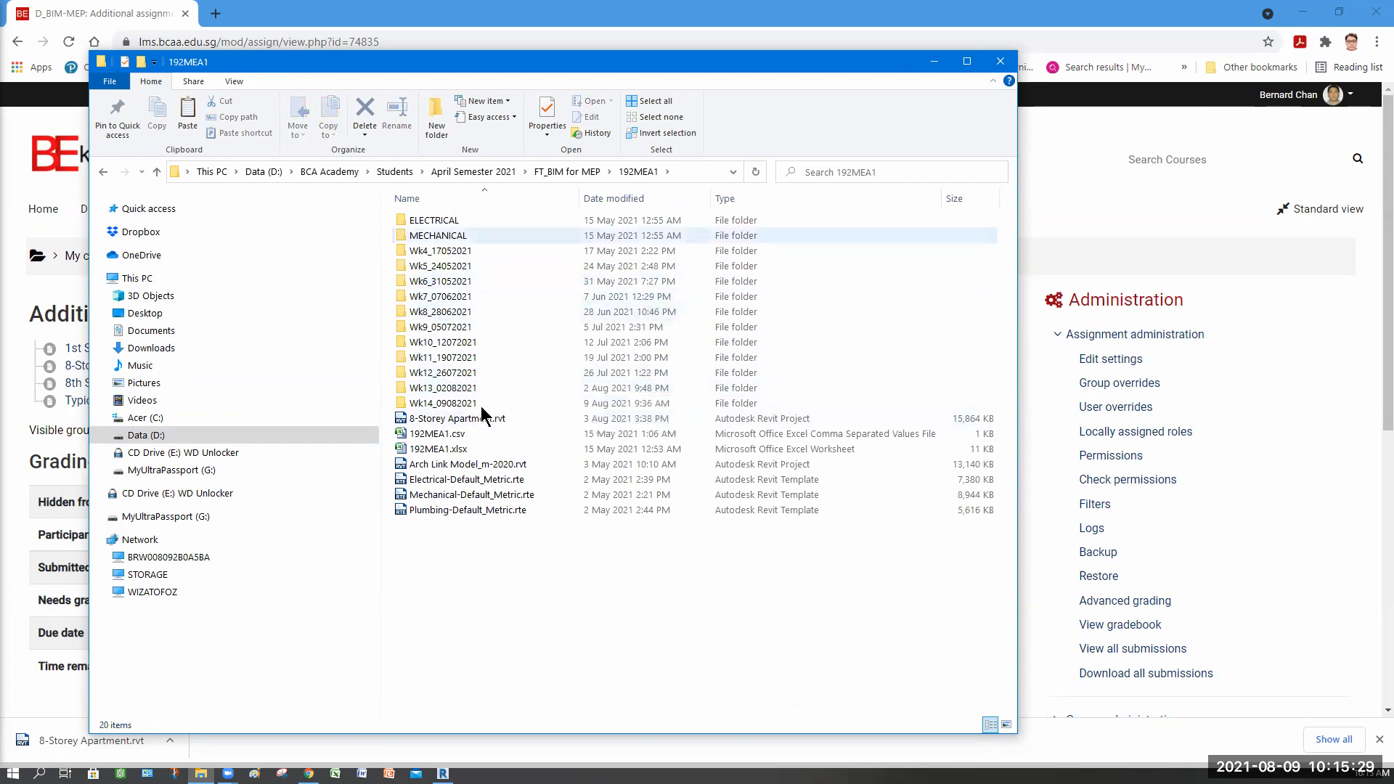
{"action": "left_click", "coordinate": [459, 404]}
{"action": "key", "text": "Return"}
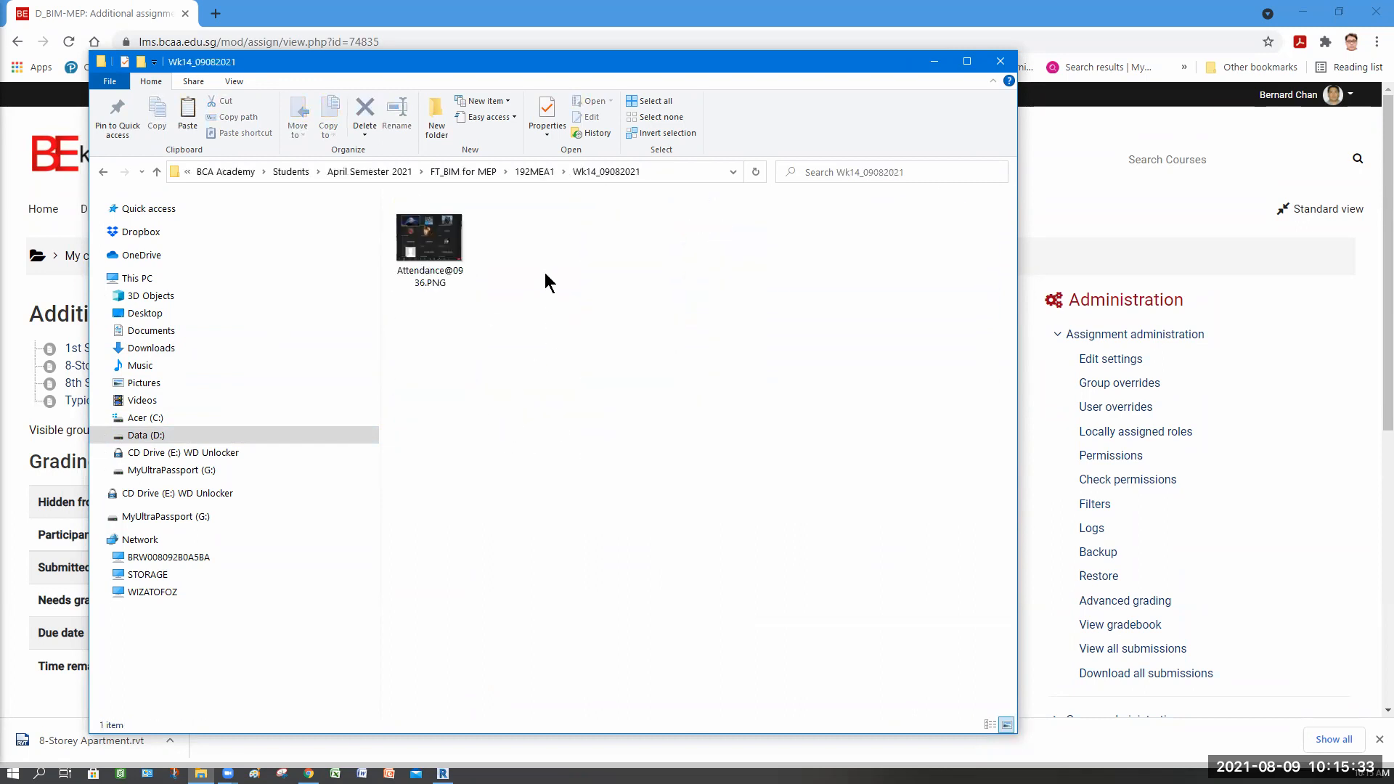
{"action": "right_click", "coordinate": [471, 419]}
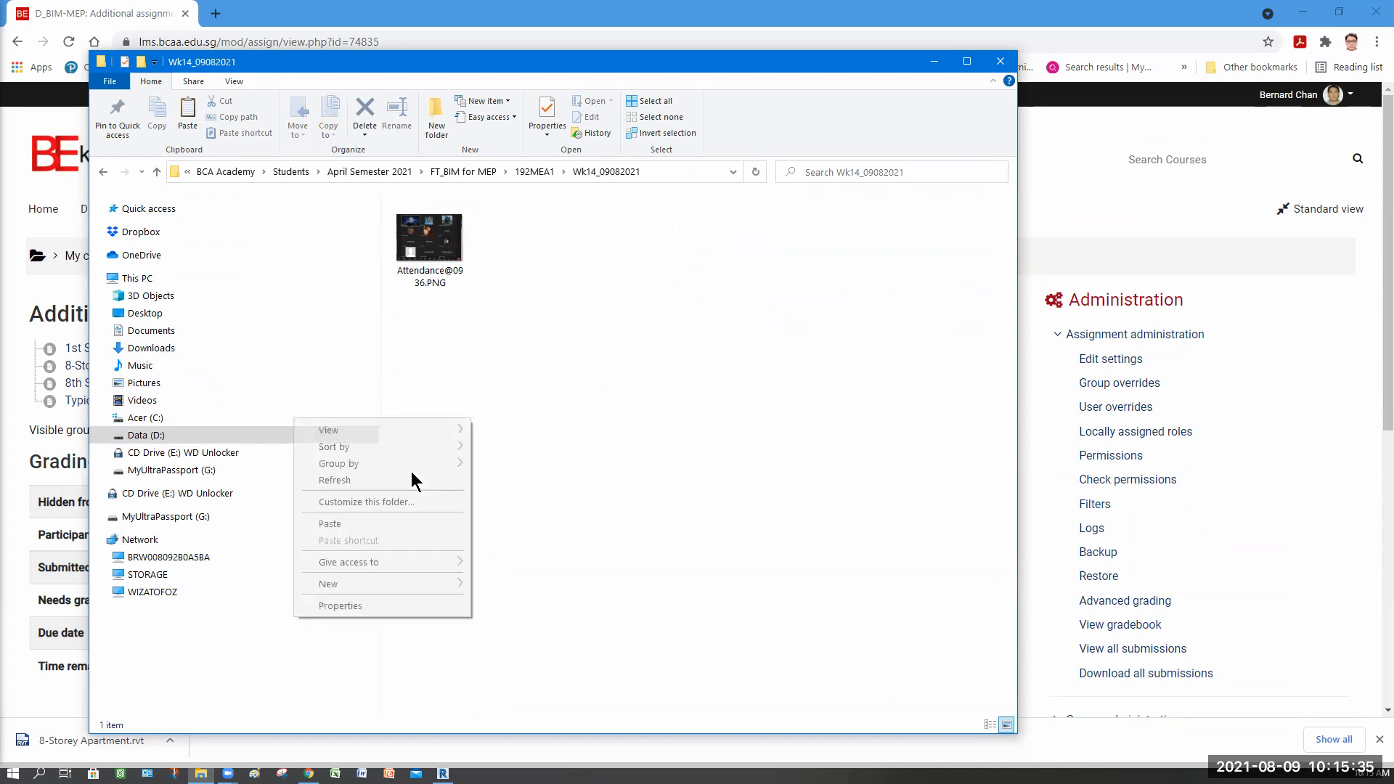
{"action": "left_click", "coordinate": [339, 526]}
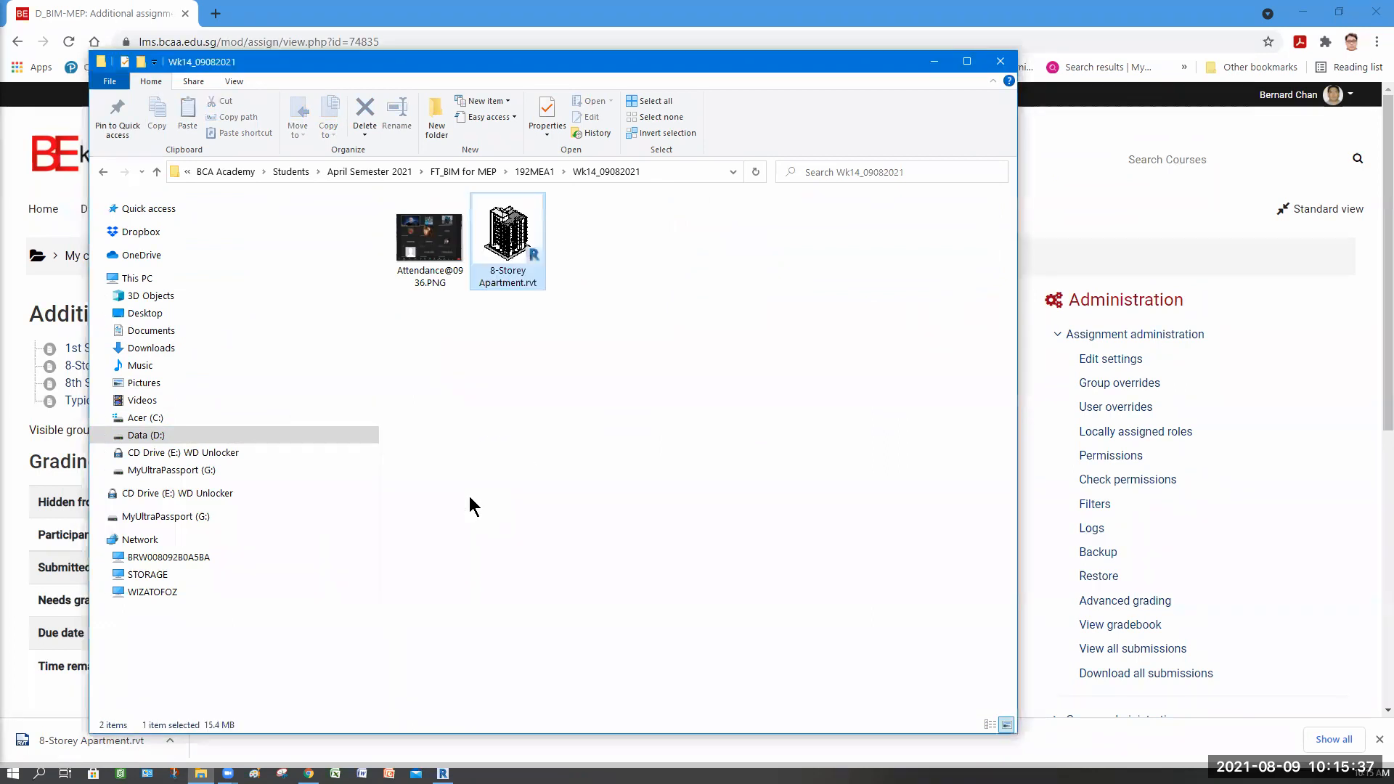
Step: Minimize the file window and the web browser to return to Revit
{"action": "left_click", "coordinate": [560, 373]}
{"action": "left_click", "coordinate": [934, 61]}
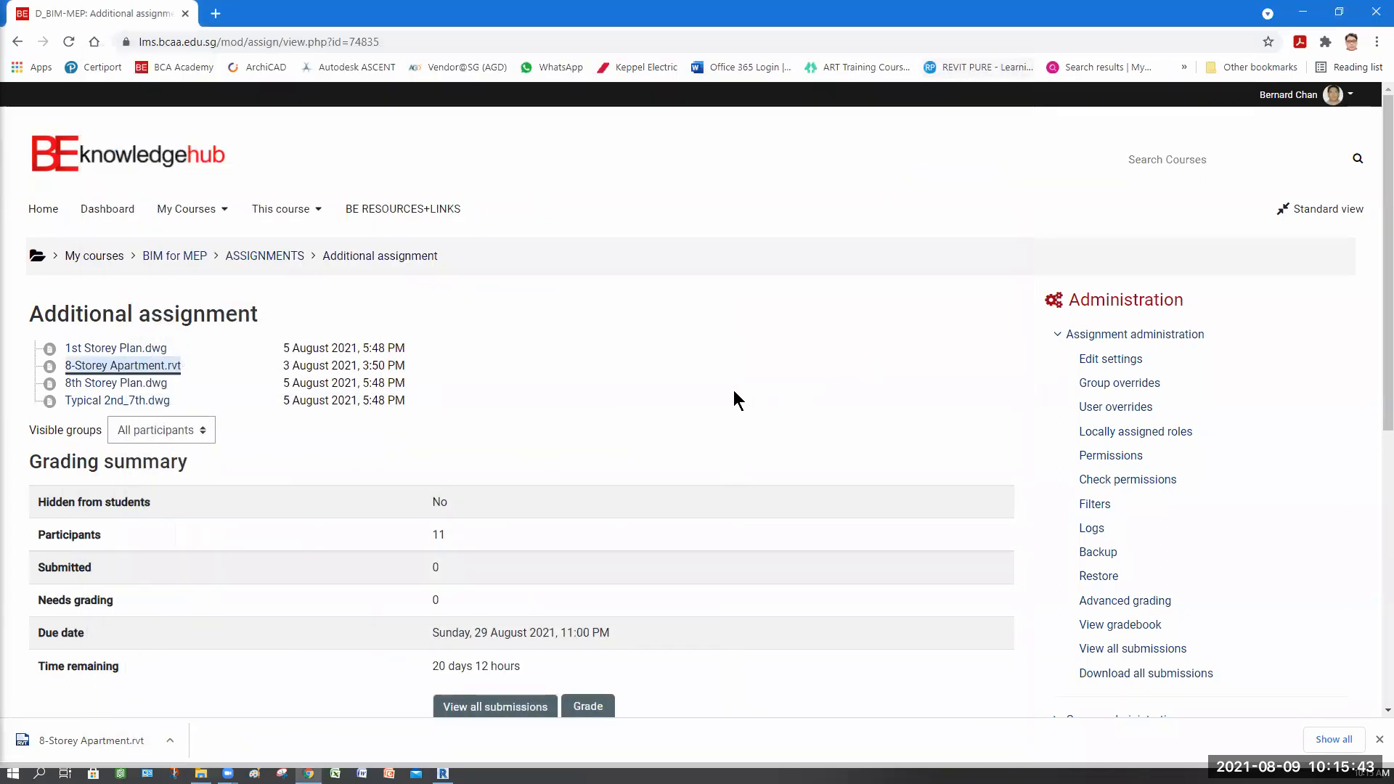
{"action": "left_click", "coordinate": [1303, 14]}
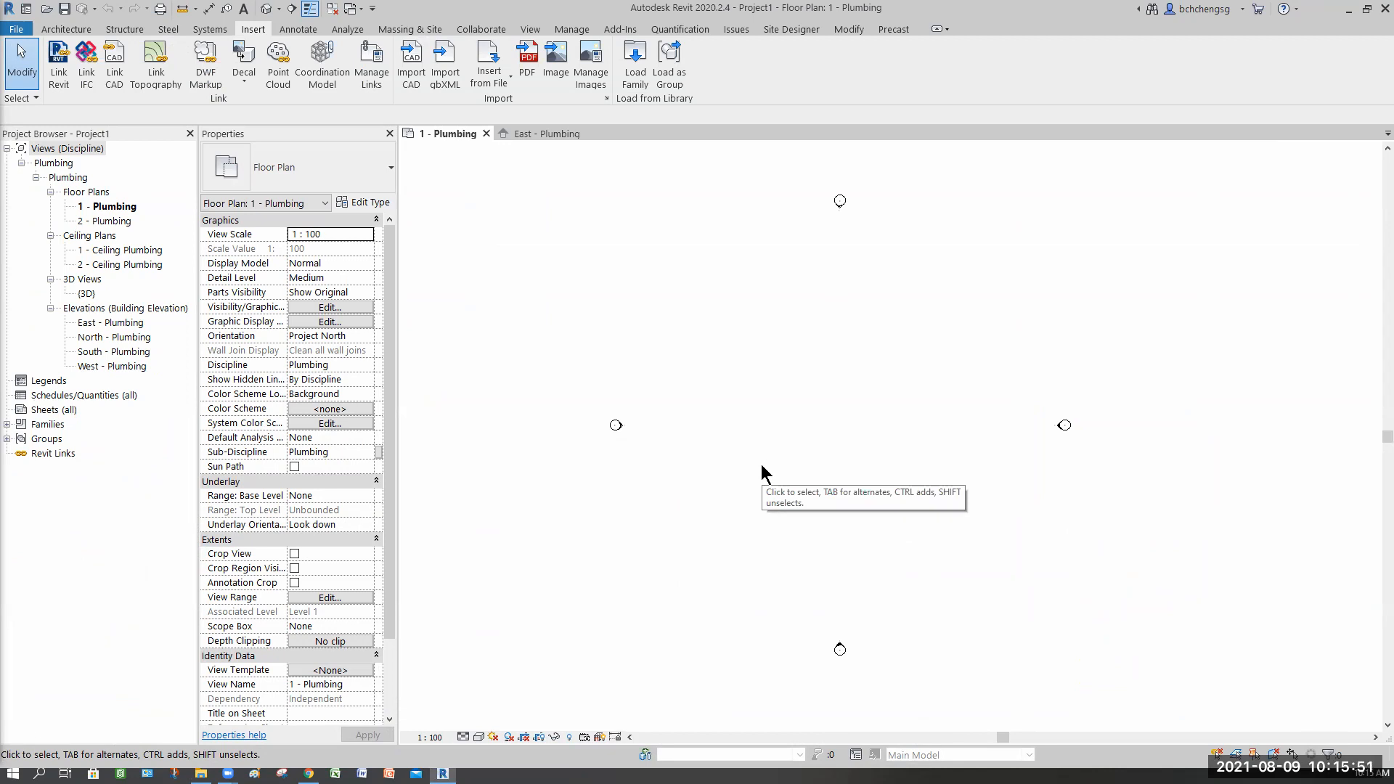
Step: Link 8-Storey Apartment.rvt from the Wk14_09082021 folder using Auto - By Shared Coordinates positioning
{"action": "scroll", "coordinate": [788, 436], "scroll_direction": "down", "scroll_amount": 1}
{"action": "middle_click_drag", "start_coordinate": [787, 436], "coordinate": [768, 444]}
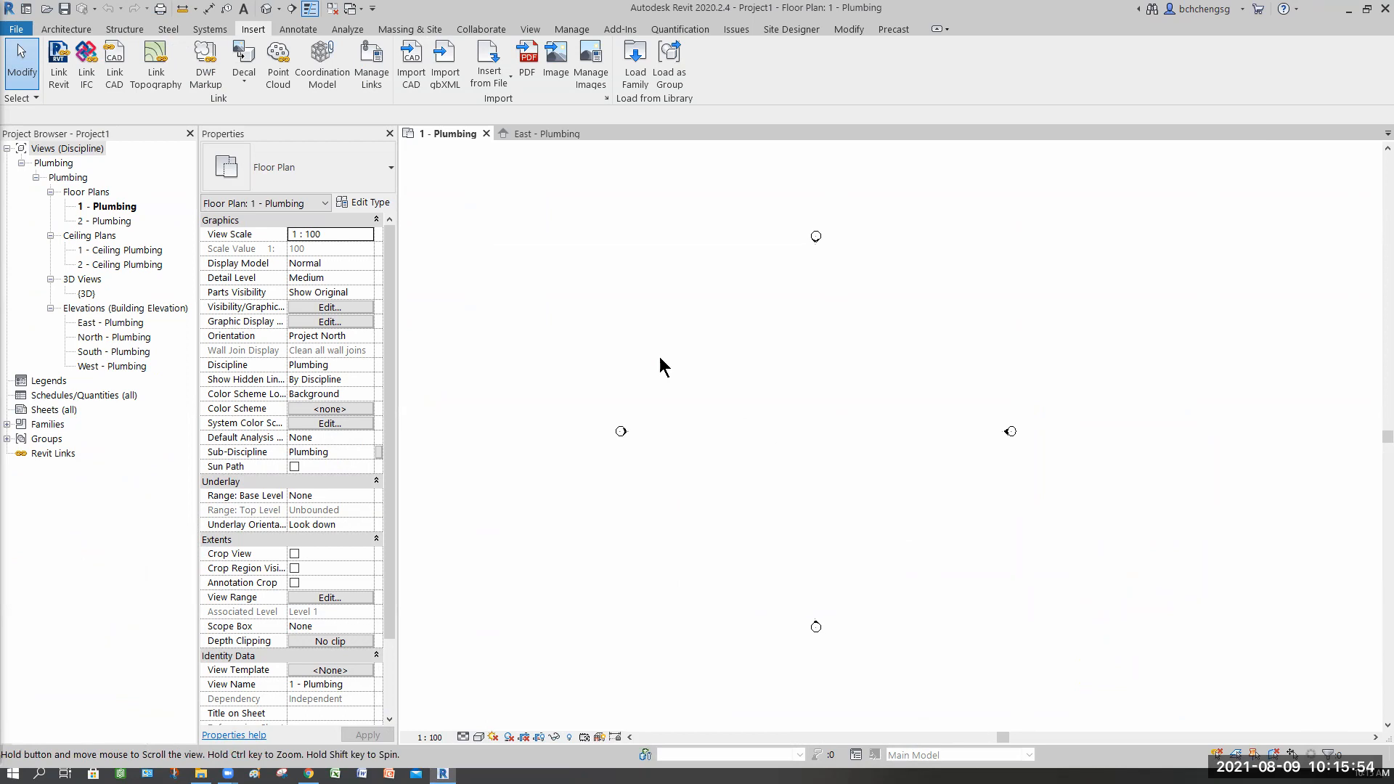
{"action": "left_click", "coordinate": [61, 73]}
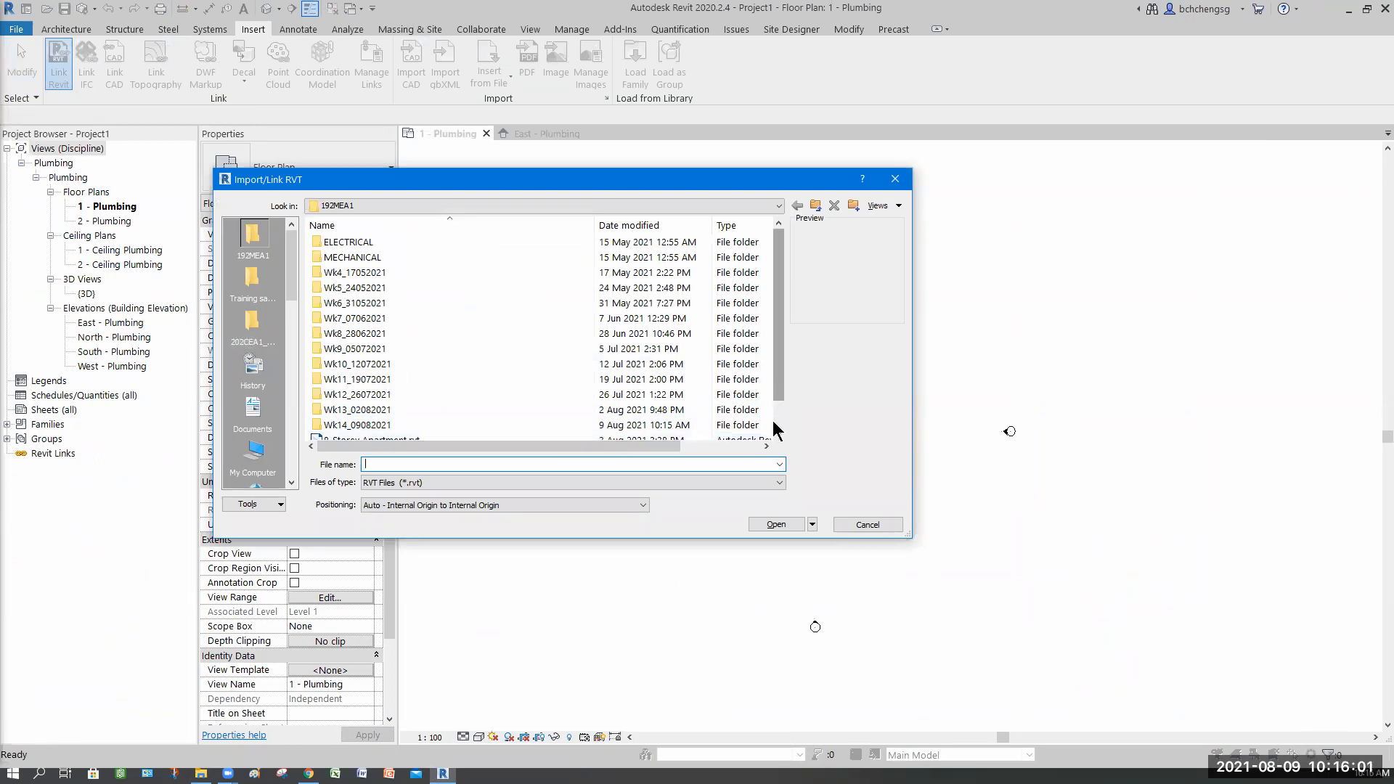
{"action": "scroll", "coordinate": [776, 428], "scroll_direction": "down", "scroll_amount": 1}
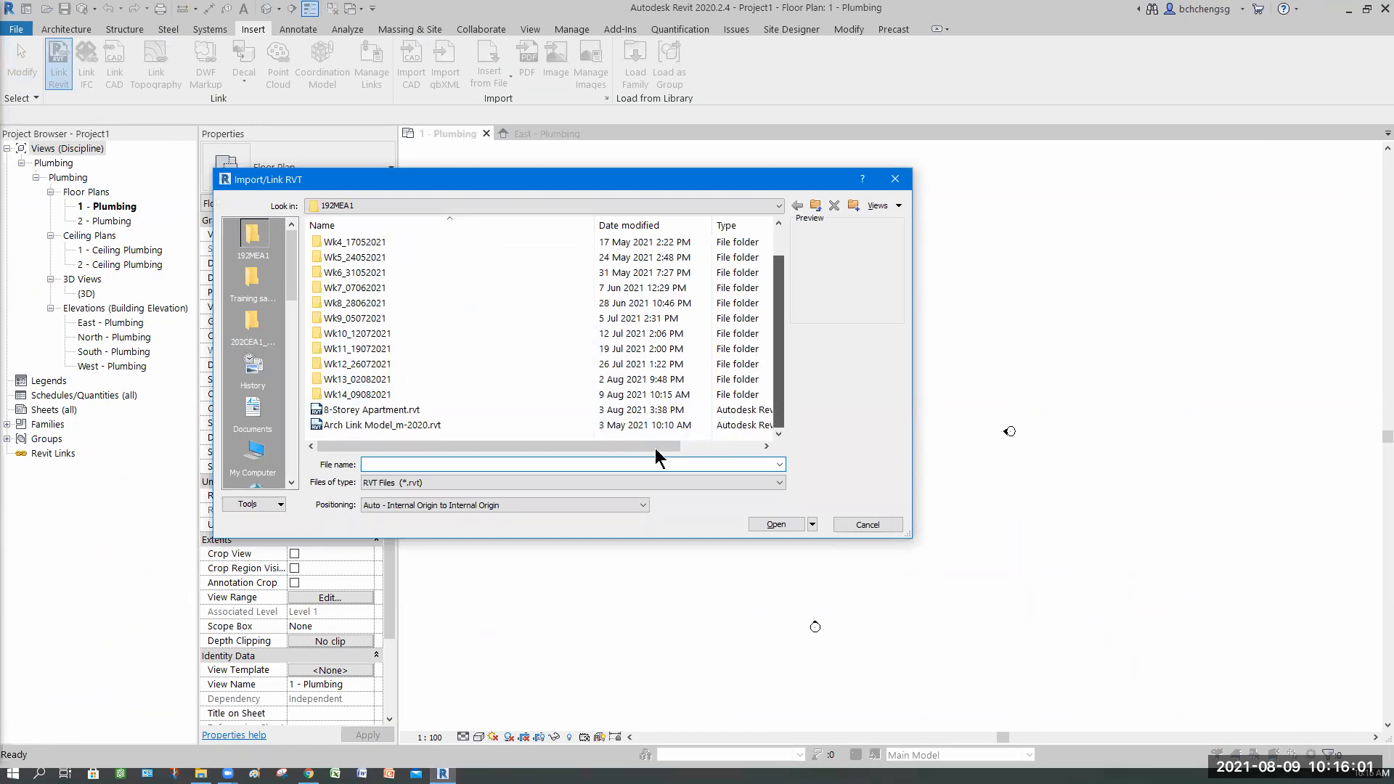
{"action": "double_click", "coordinate": [376, 394]}
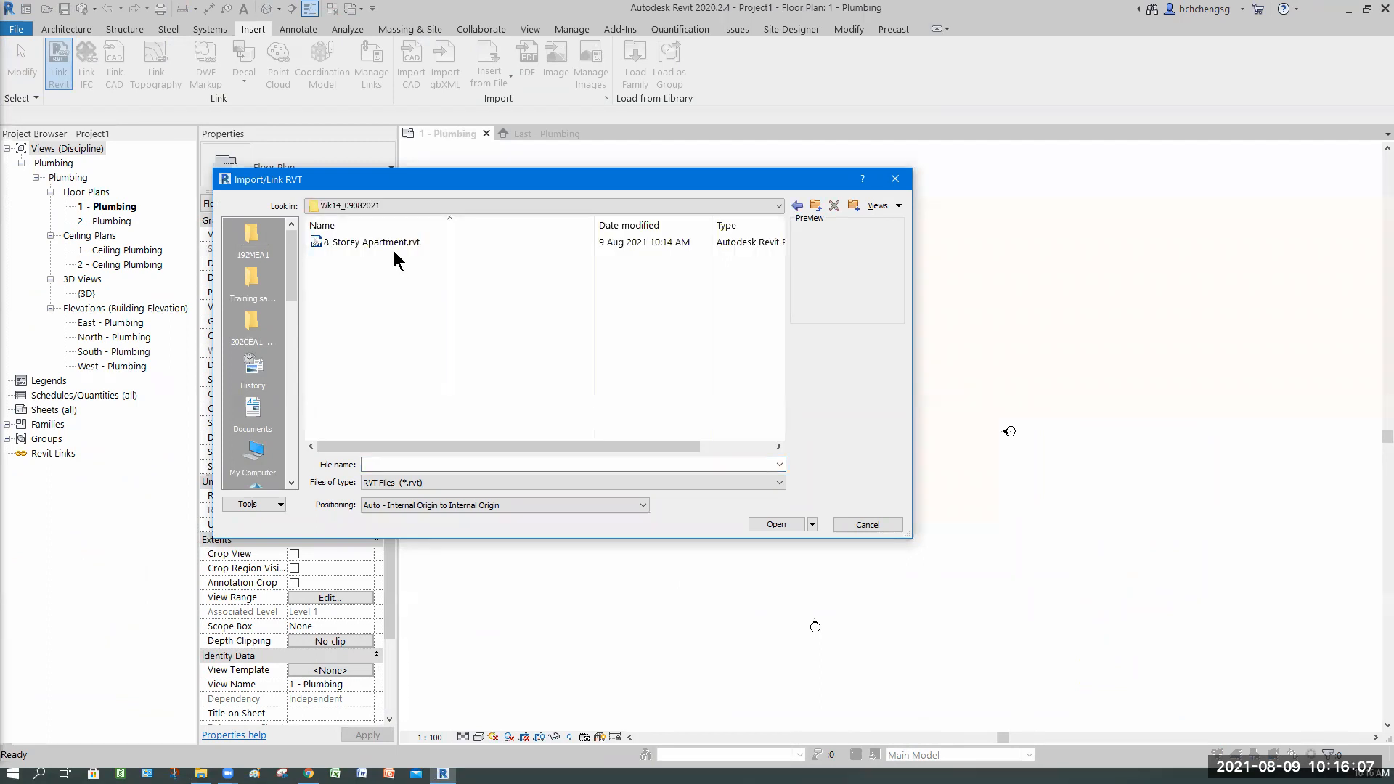
{"action": "left_click", "coordinate": [390, 249]}
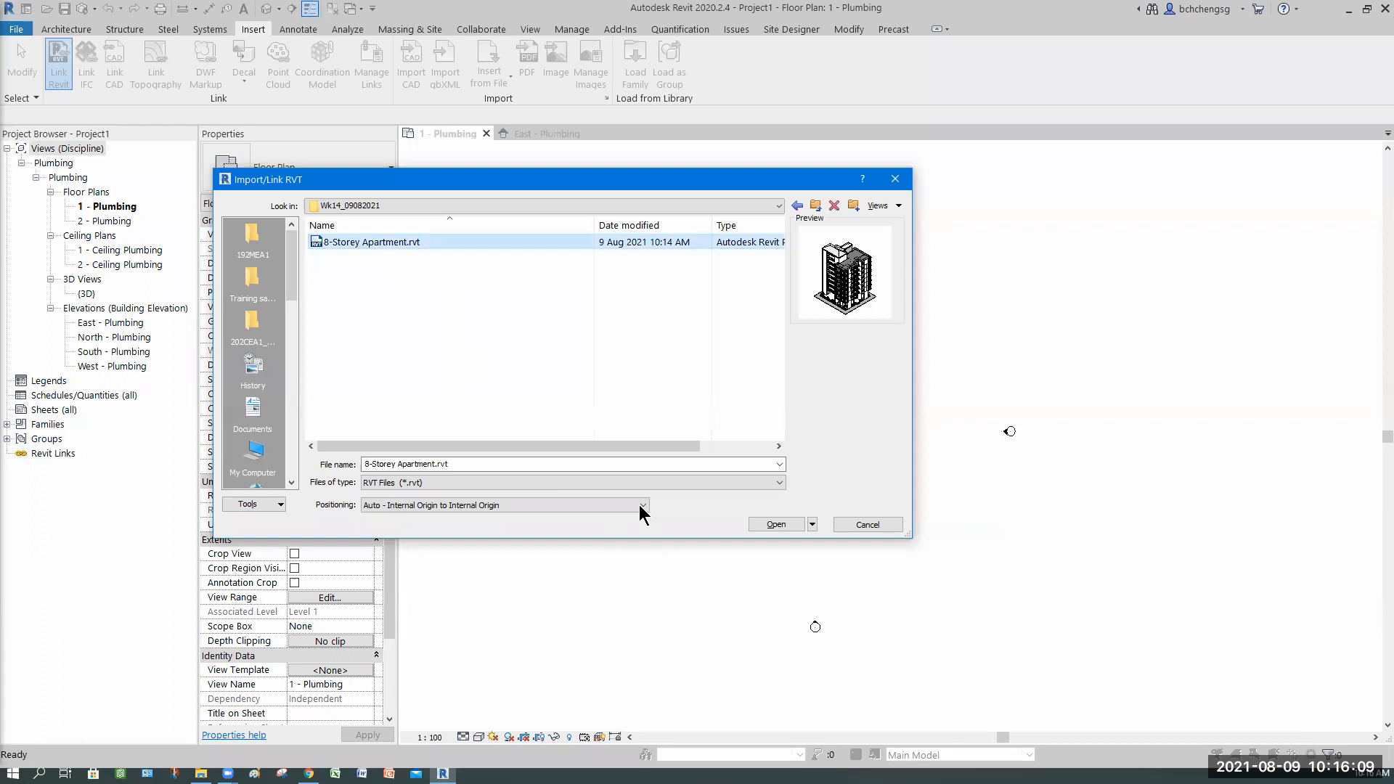
{"action": "left_click", "coordinate": [552, 506]}
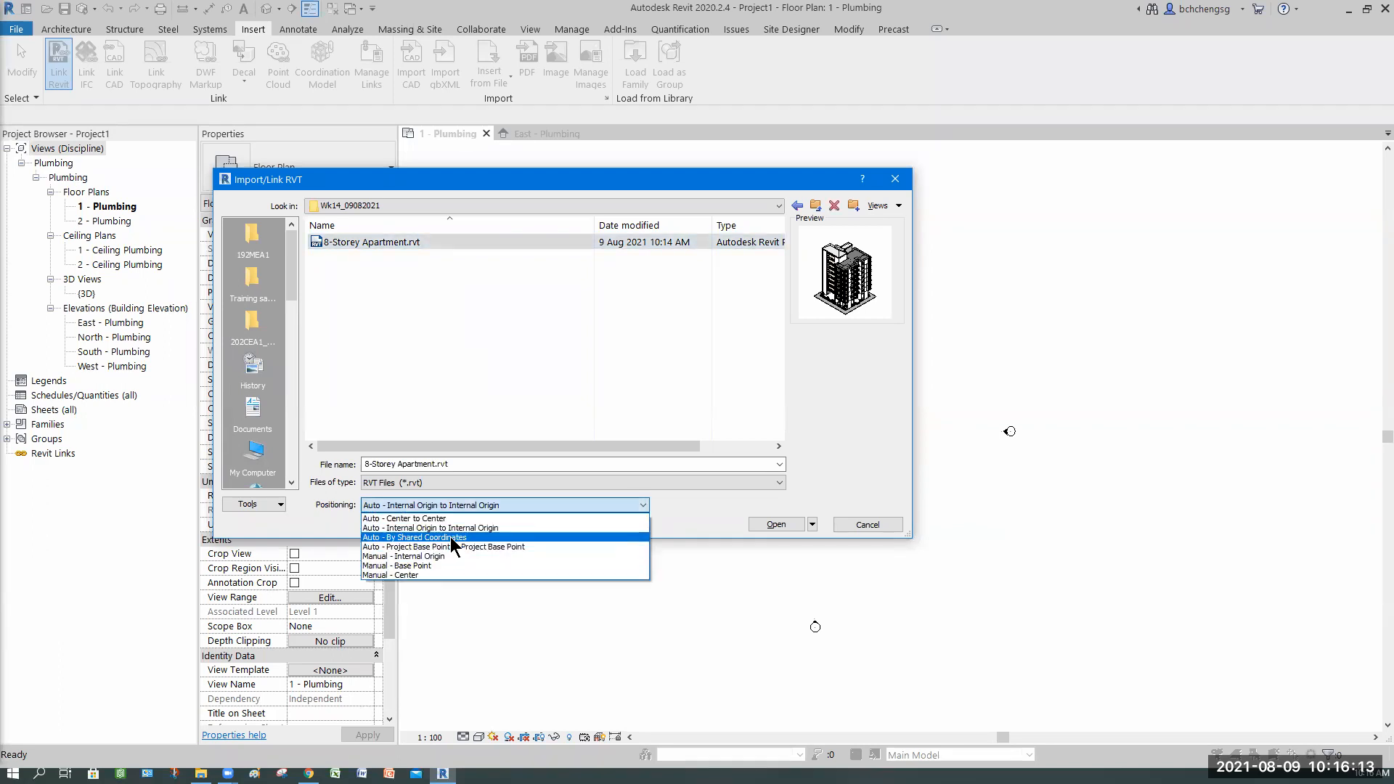
{"action": "left_click", "coordinate": [451, 537]}
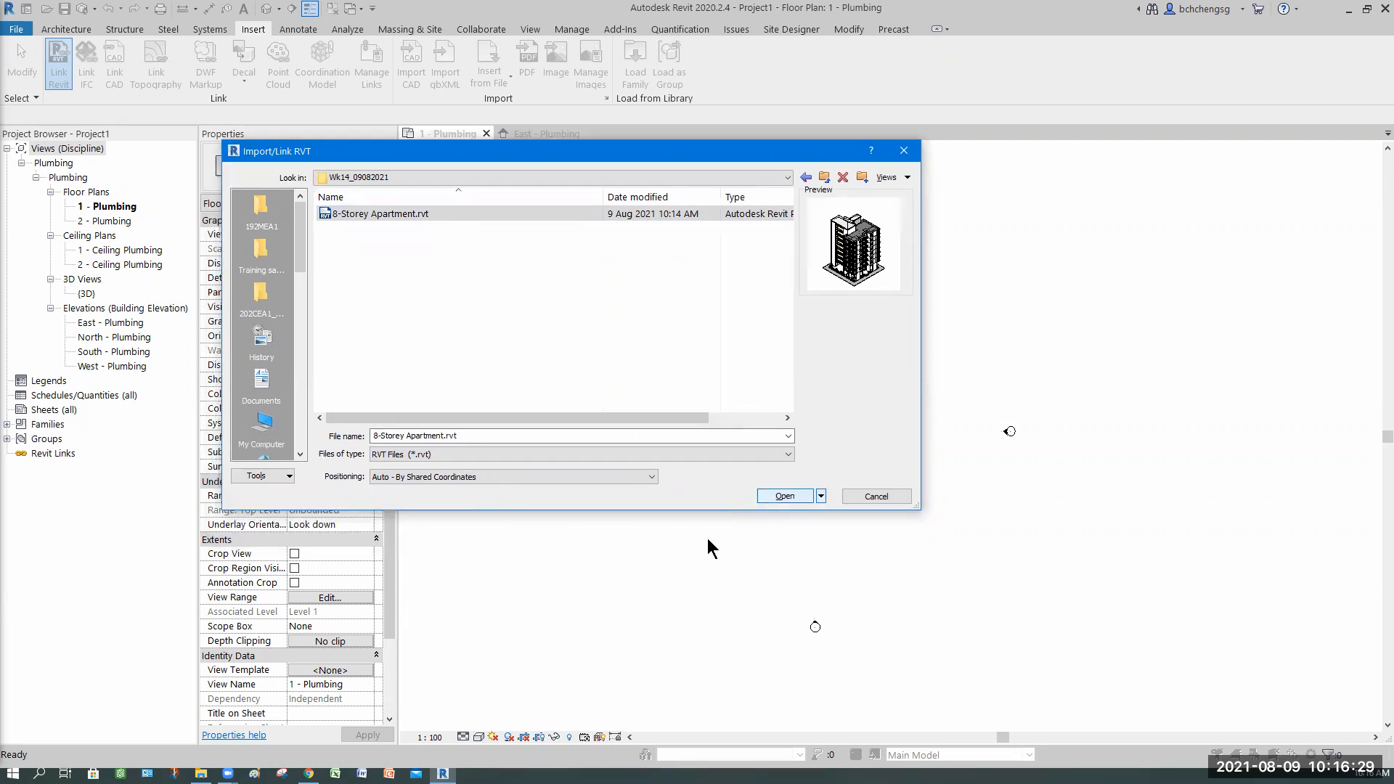
{"action": "key", "text": "Return"}
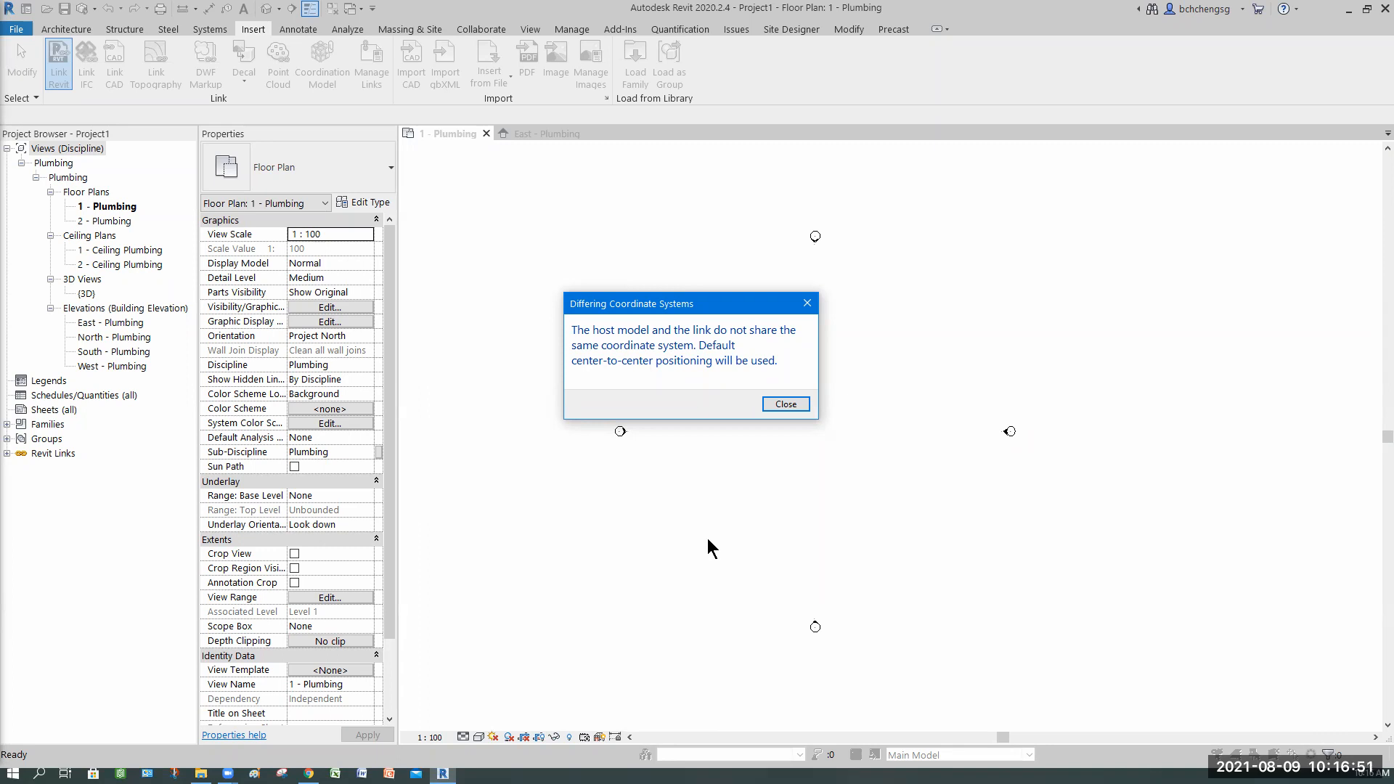
{"action": "left_click", "coordinate": [777, 402]}
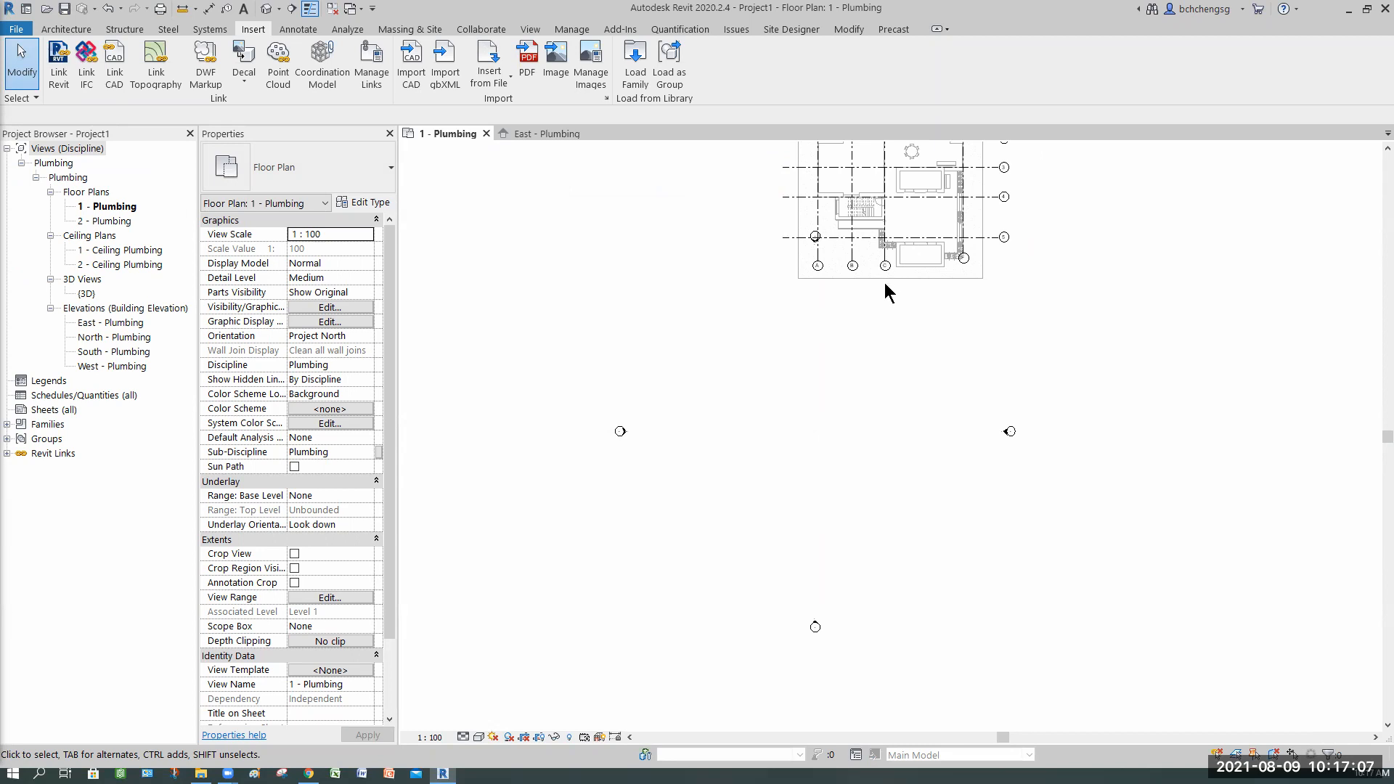
Step: Remove the 8-Storey Apartment.rvt link from the project's managed Revit links
{"action": "left_click", "coordinate": [63, 86]}
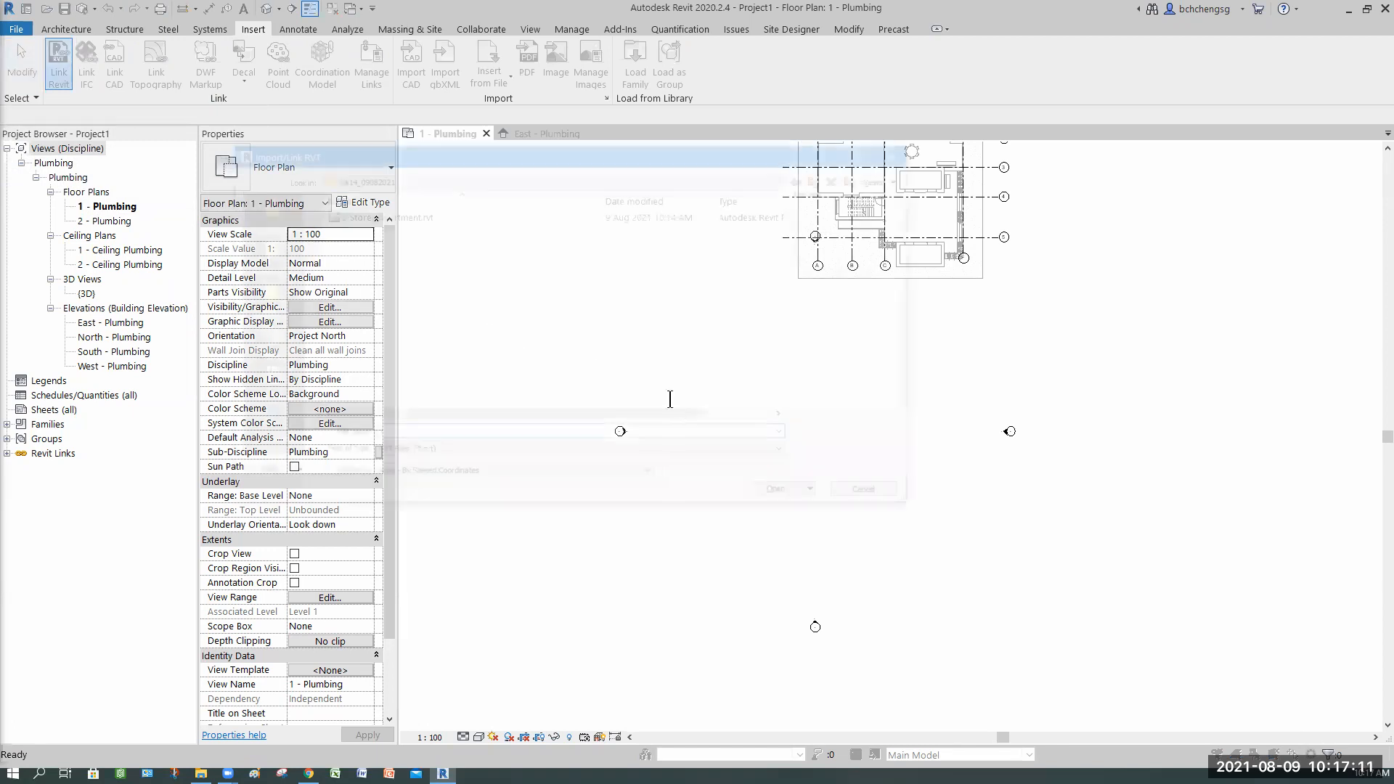
{"action": "left_click", "coordinate": [875, 496]}
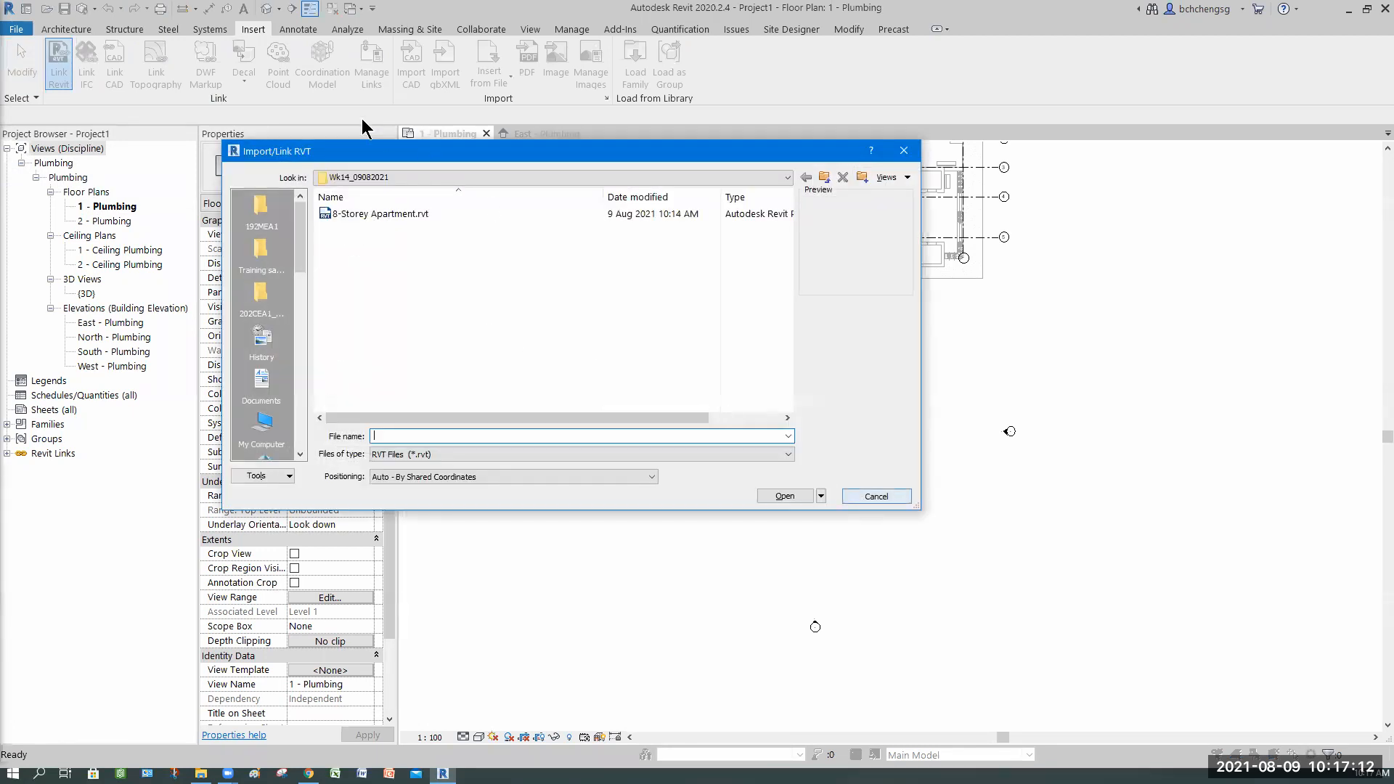
{"action": "left_click", "coordinate": [367, 49]}
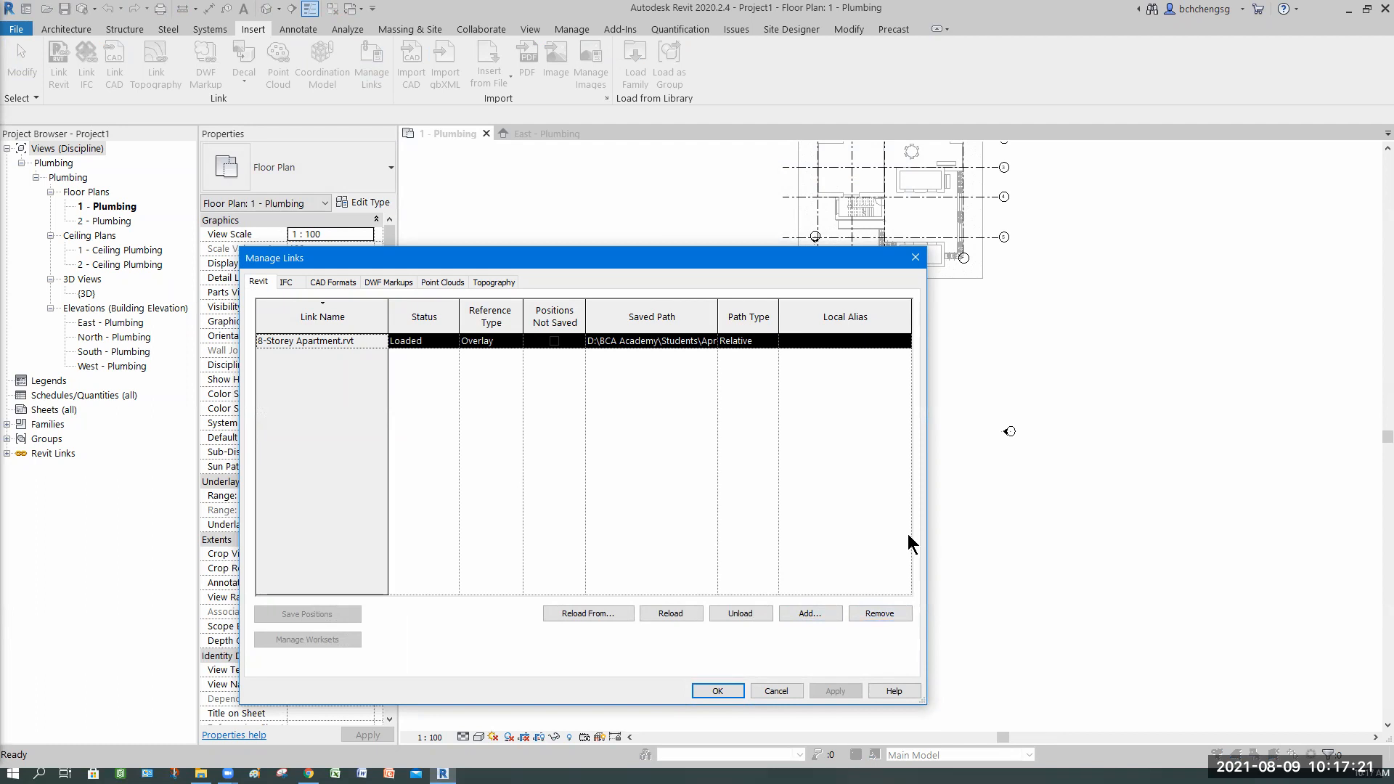
{"action": "left_click", "coordinate": [872, 615]}
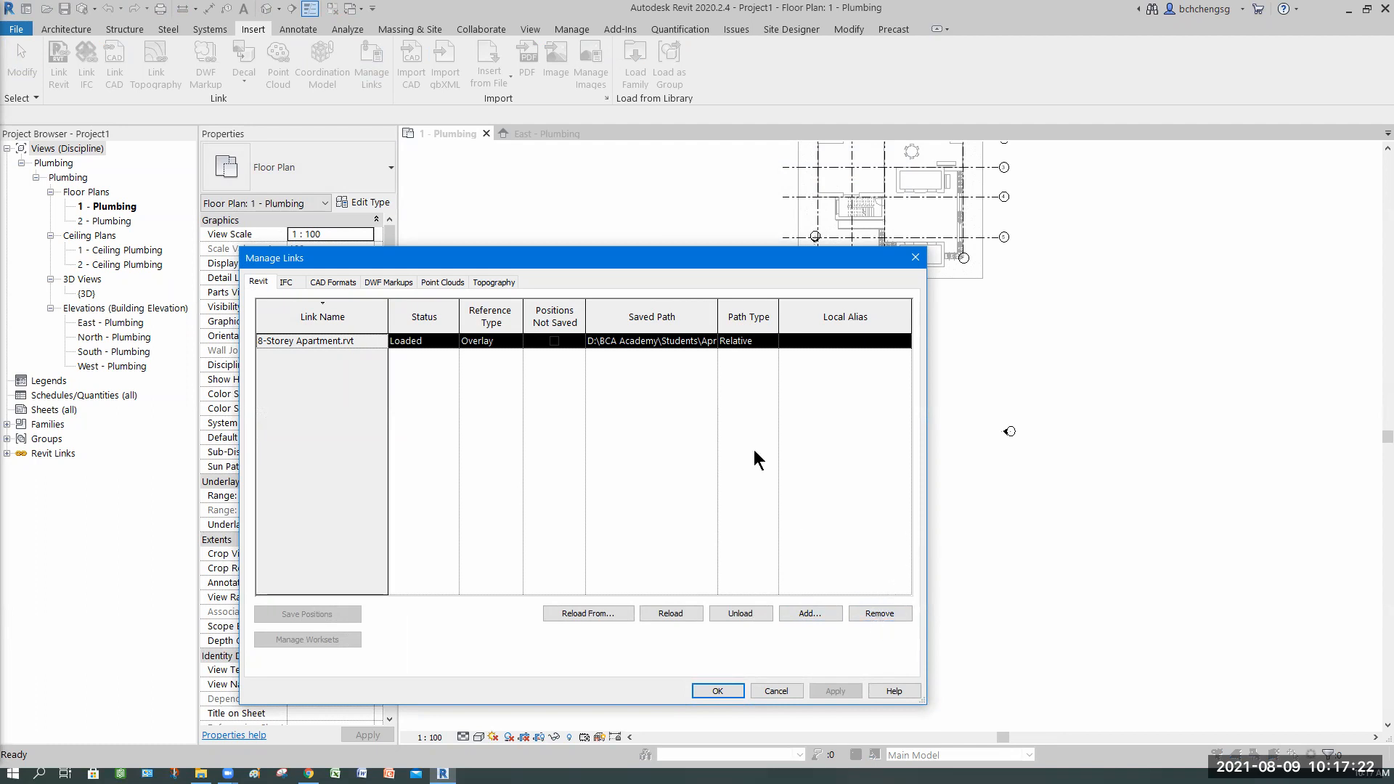
{"action": "left_click", "coordinate": [726, 410]}
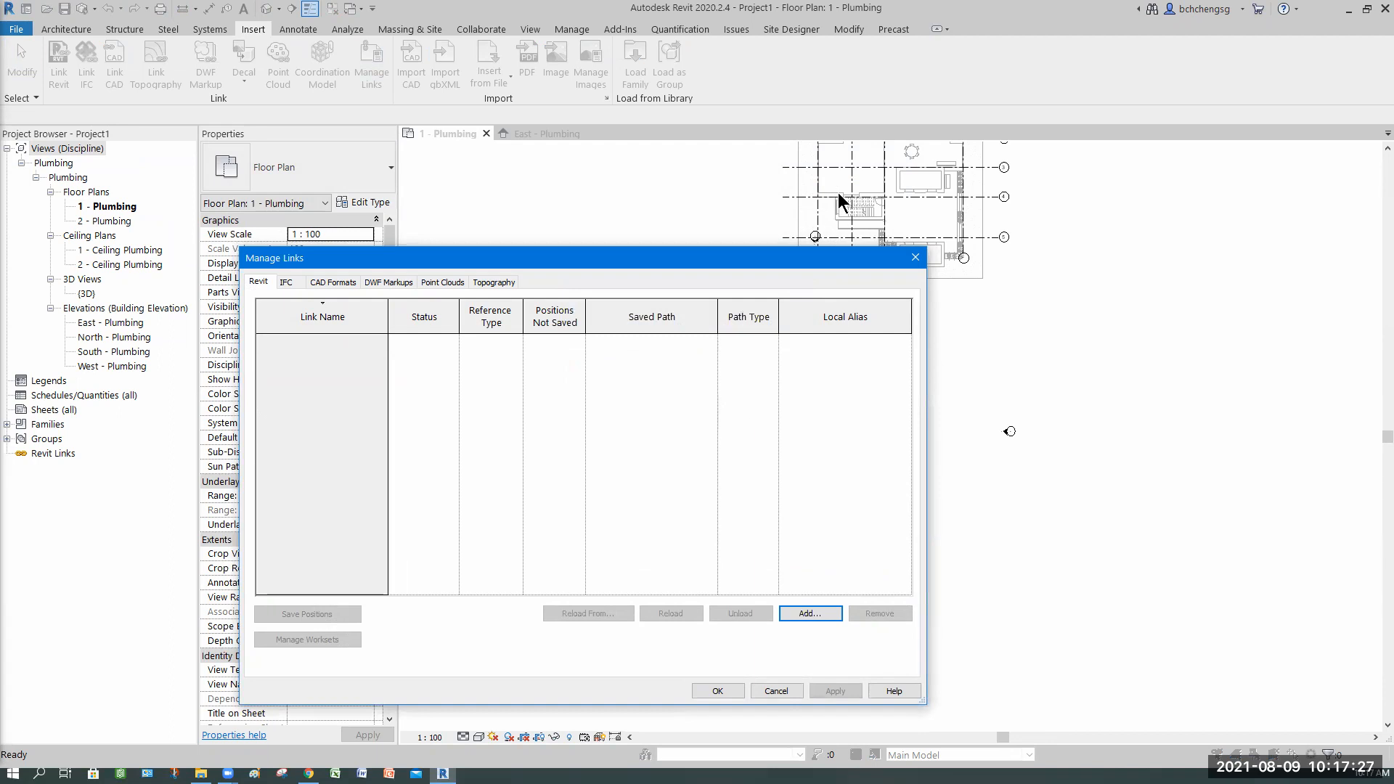
{"action": "left_click", "coordinate": [716, 691]}
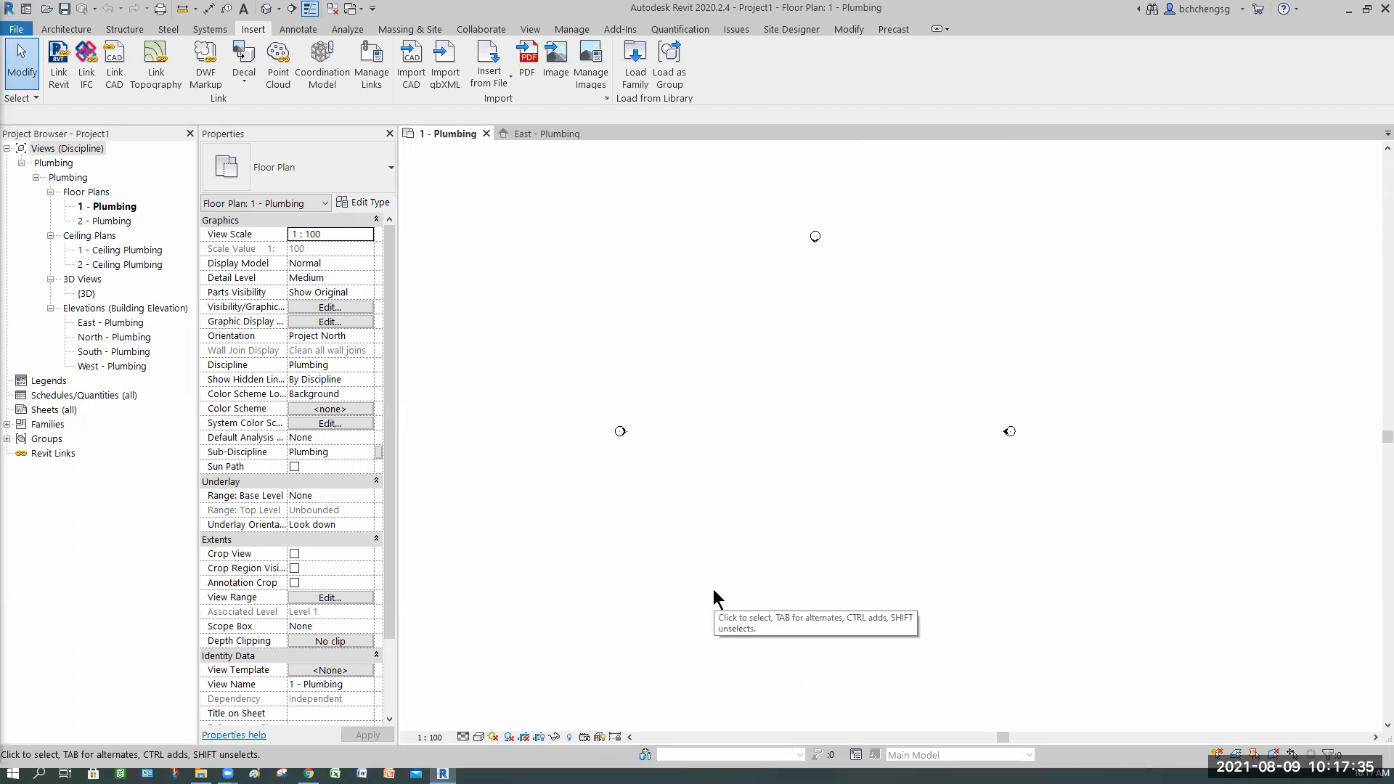
Step: Link 8-Storey Apartment.rvt again using Auto - Internal Origin to Internal Origin positioning
{"action": "left_click", "coordinate": [57, 80]}
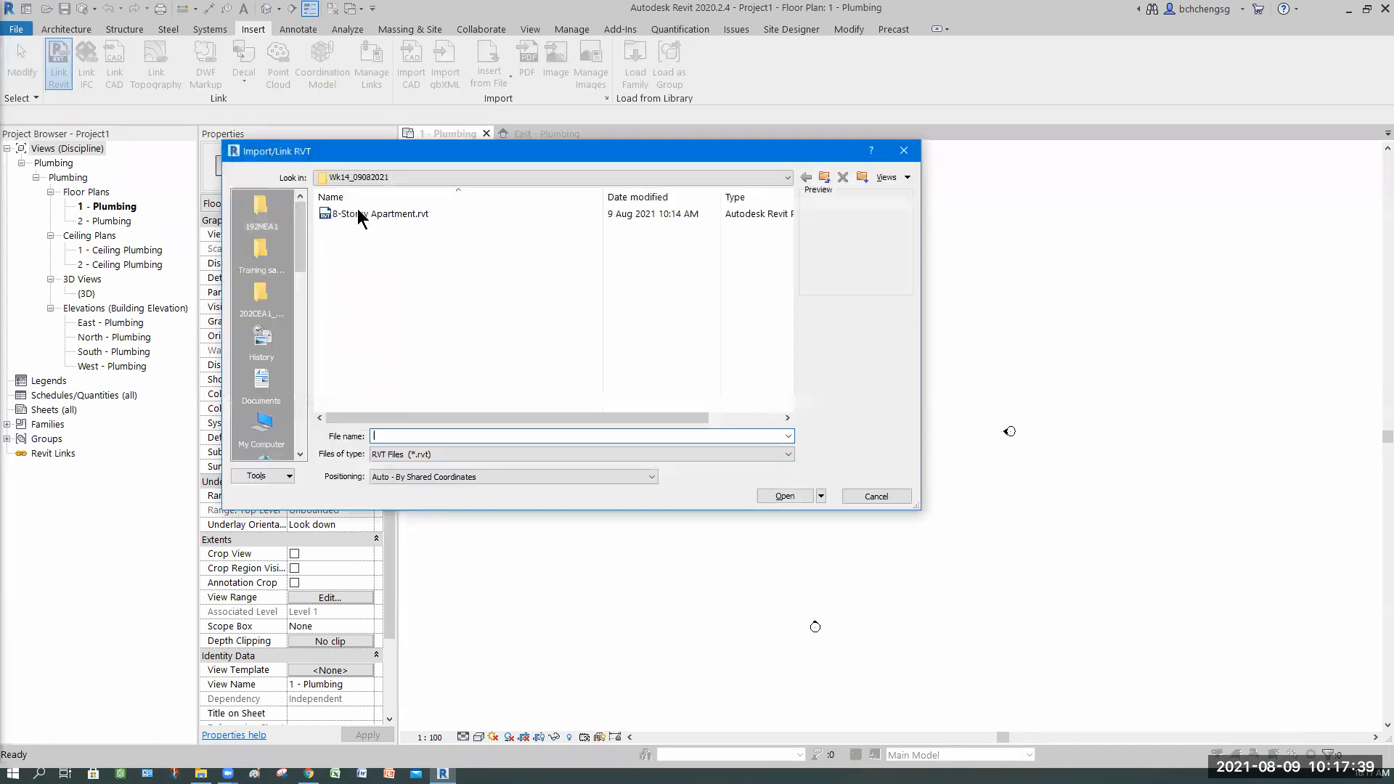
{"action": "left_click", "coordinate": [418, 216]}
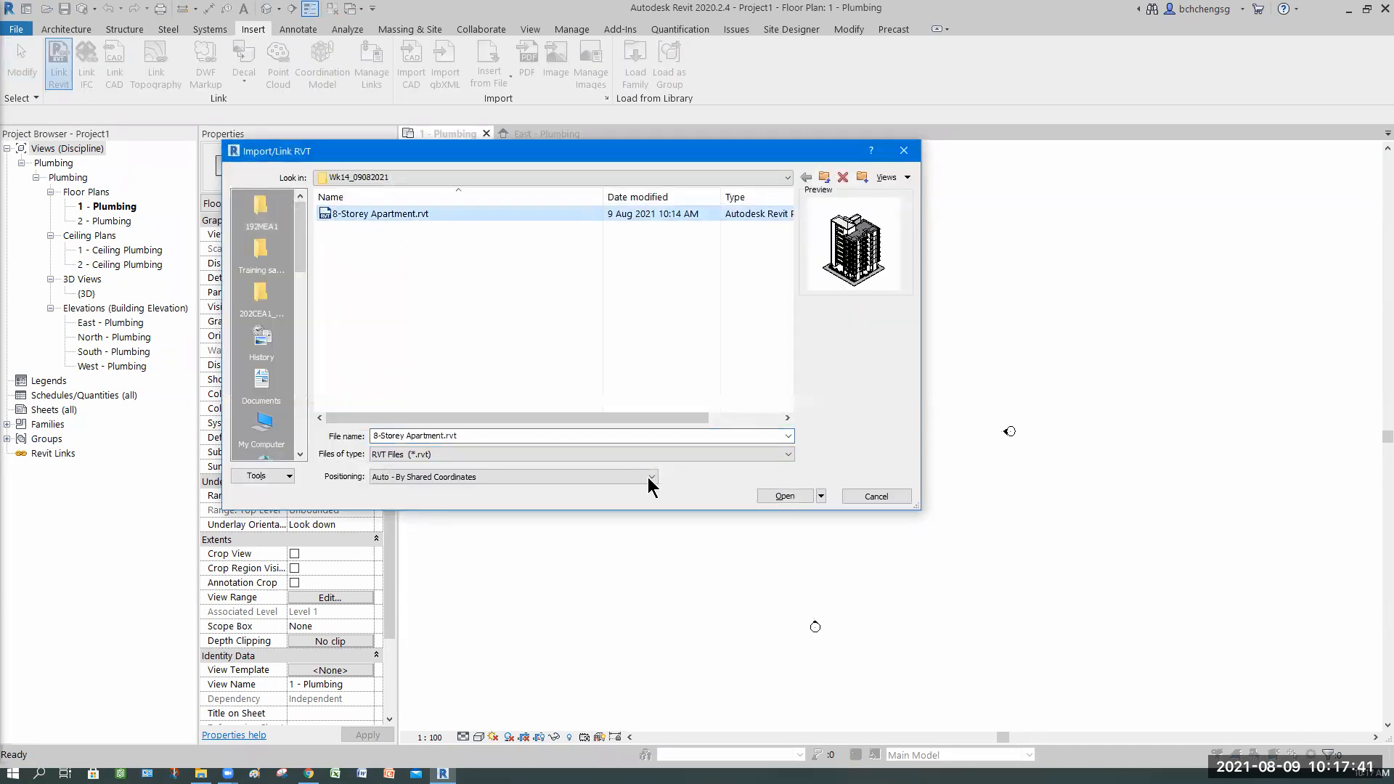
{"action": "left_click", "coordinate": [445, 477]}
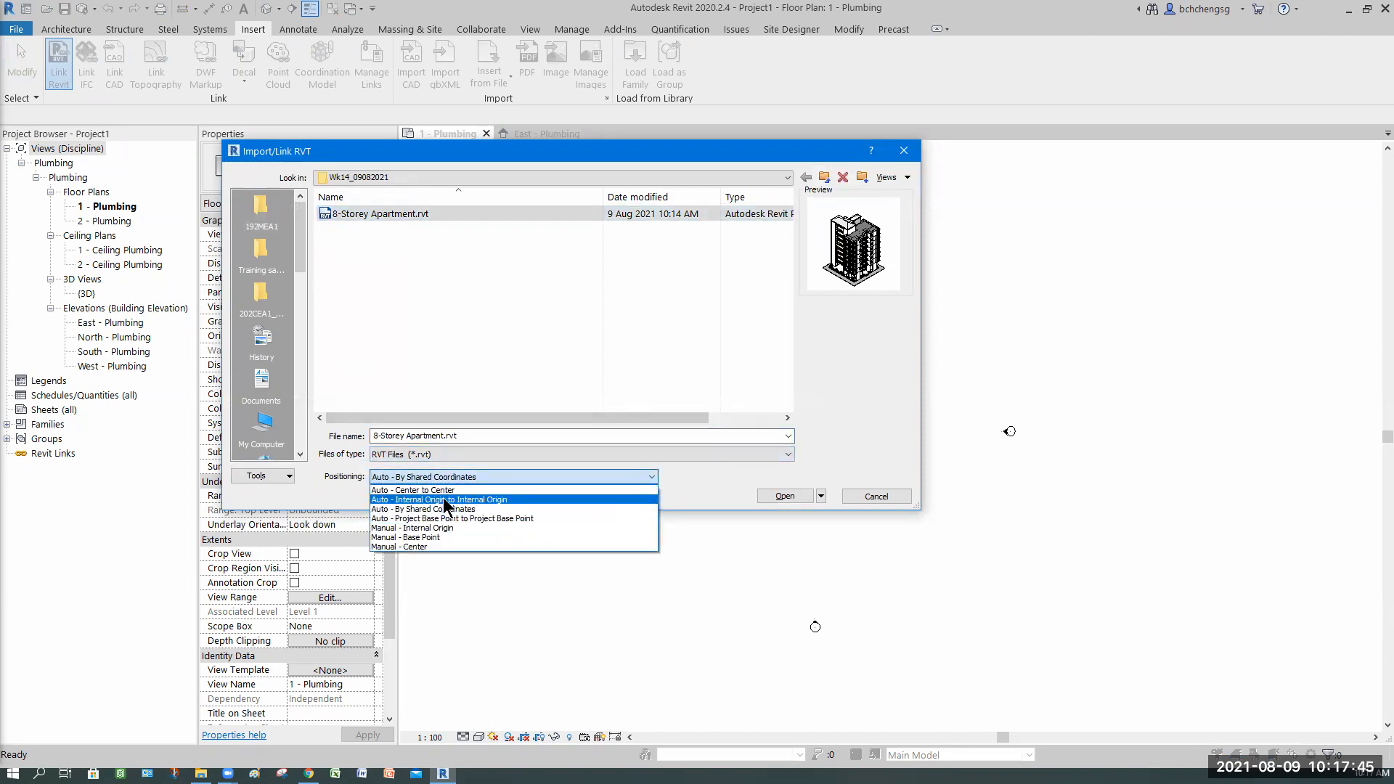
{"action": "left_click", "coordinate": [443, 499]}
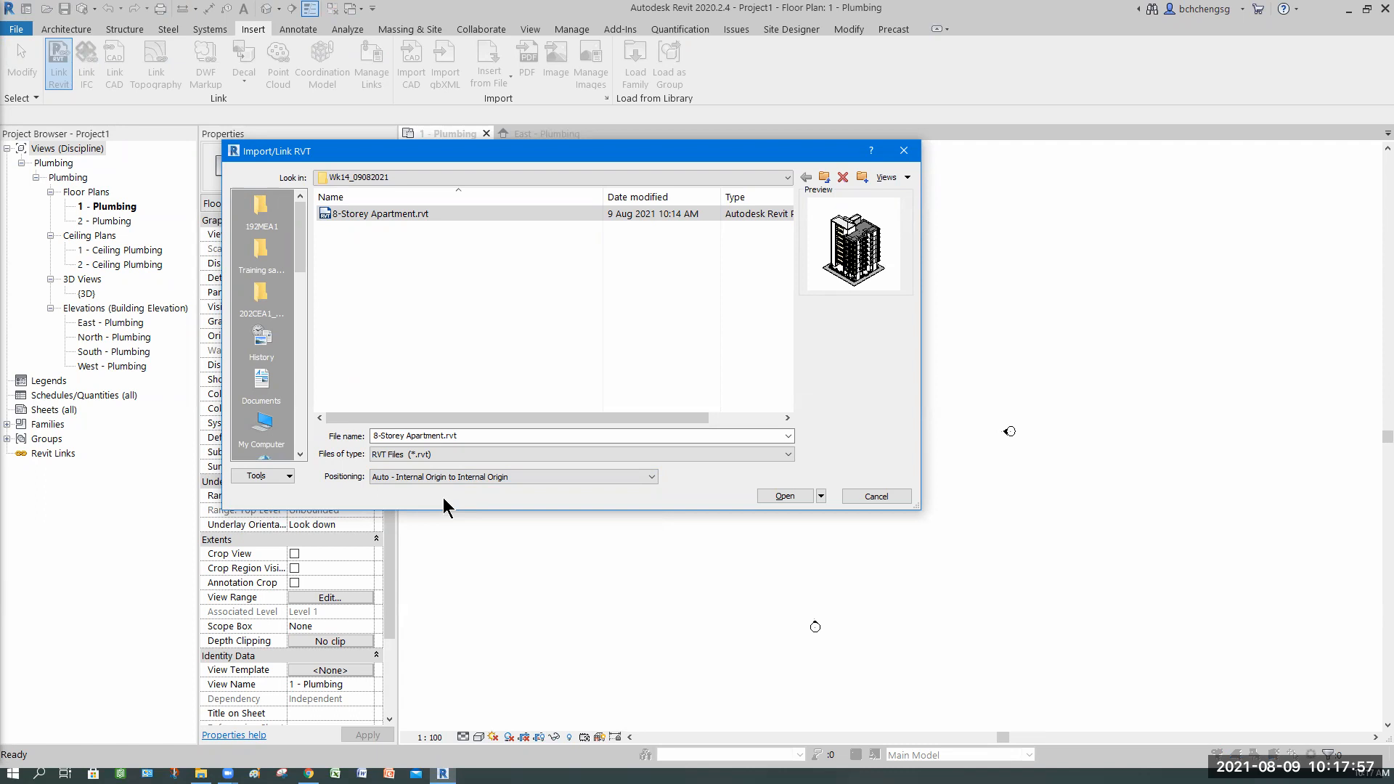
{"action": "left_click", "coordinate": [786, 497]}
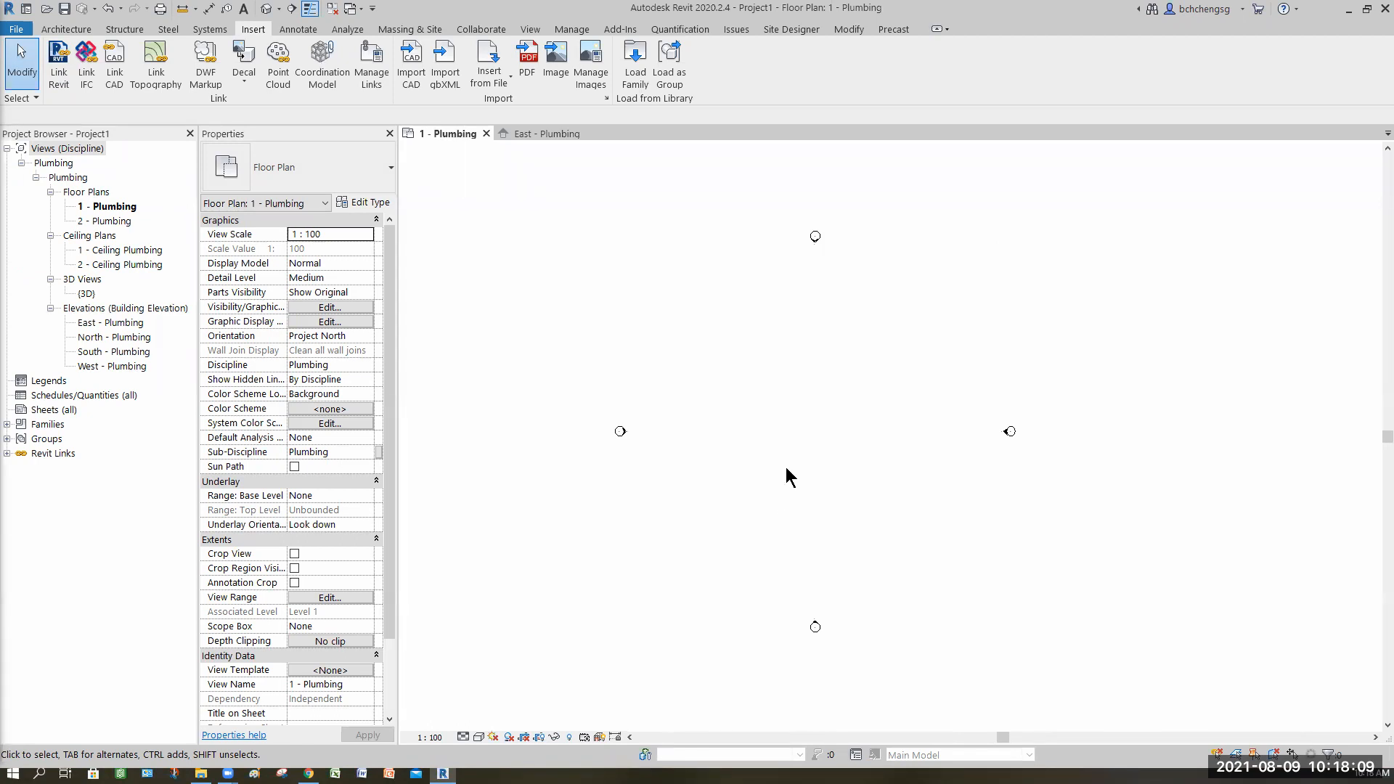
Step: Select the linked 8-Storey Apartment model and pin it in place
{"action": "middle_click", "coordinate": [786, 468]}
{"action": "middle_click", "coordinate": [786, 468]}
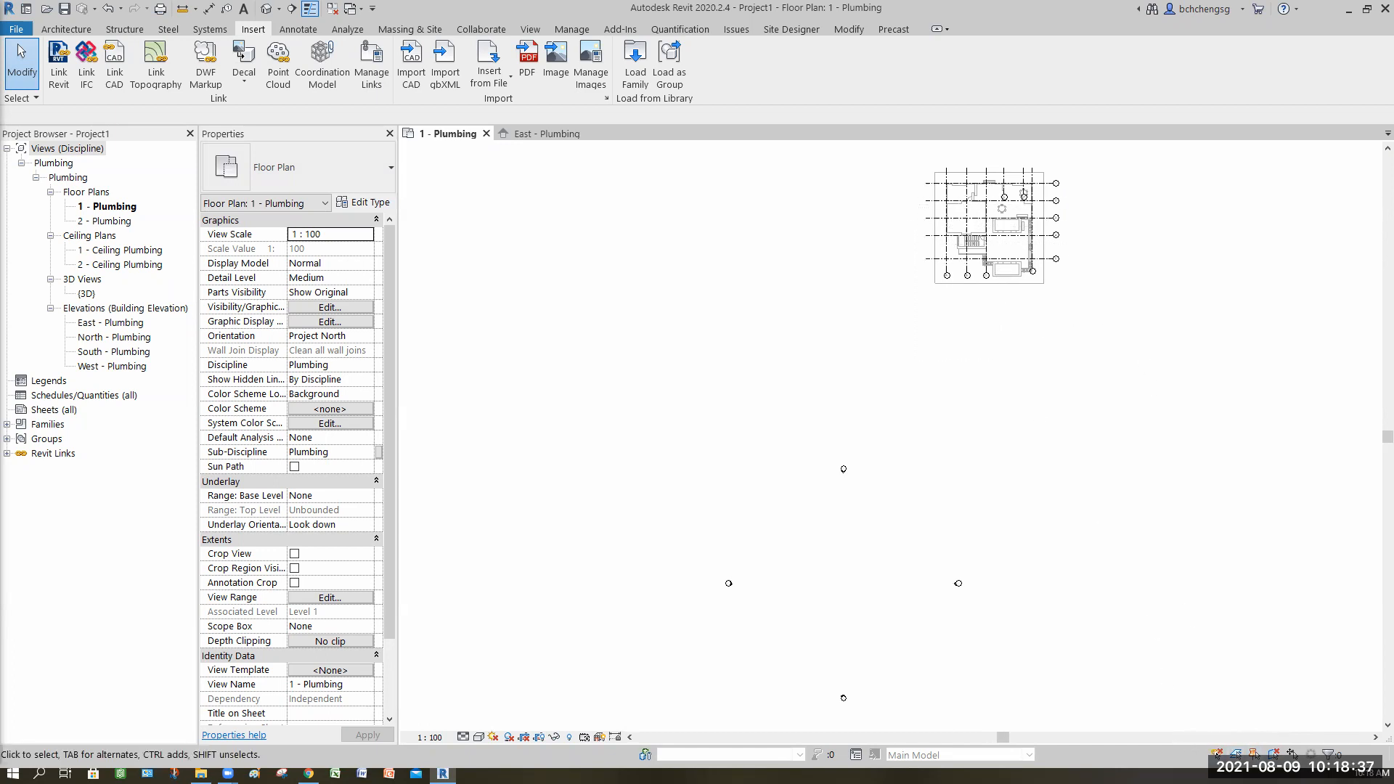
{"action": "left_click", "coordinate": [985, 276]}
{"action": "left_click", "coordinate": [1064, 373]}
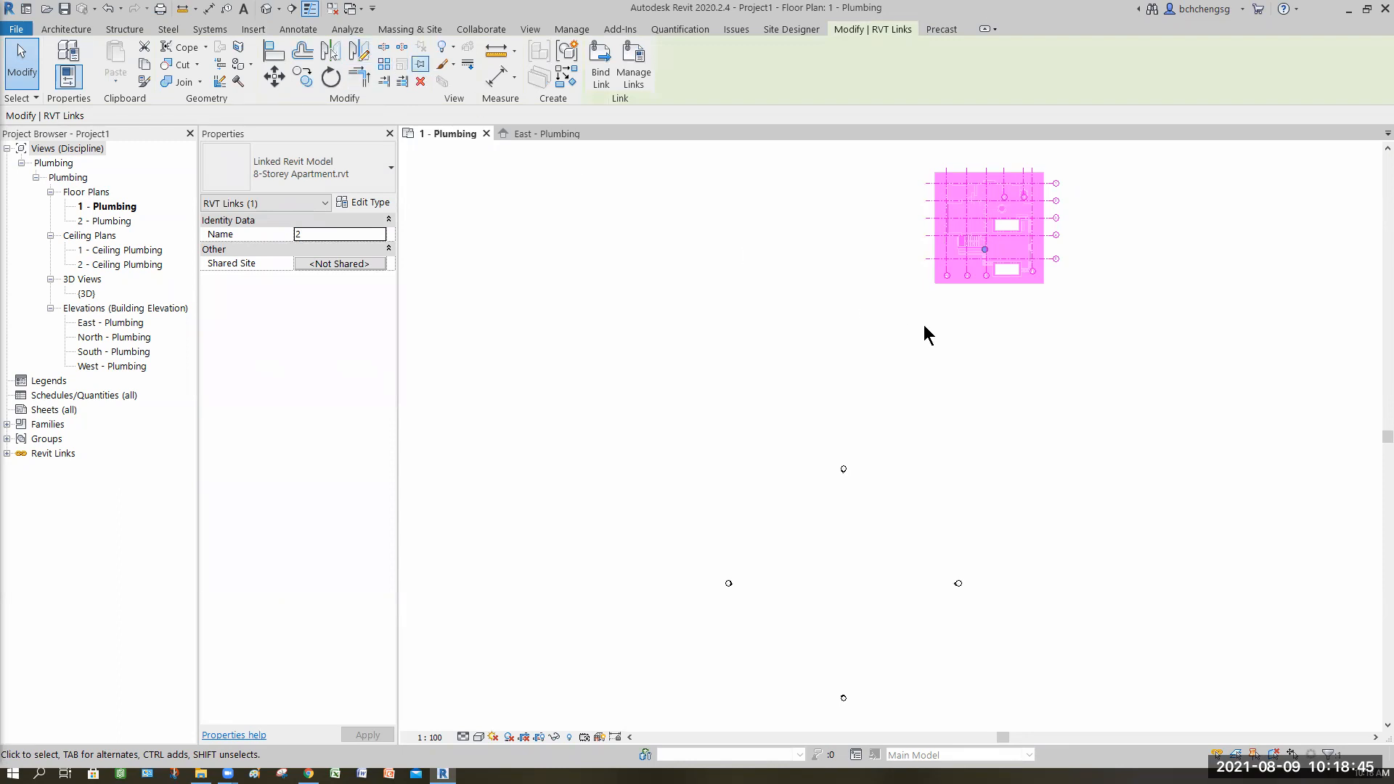
{"action": "key", "text": "p"}
{"action": "key", "text": "n"}
{"action": "key", "text": "Escape"}
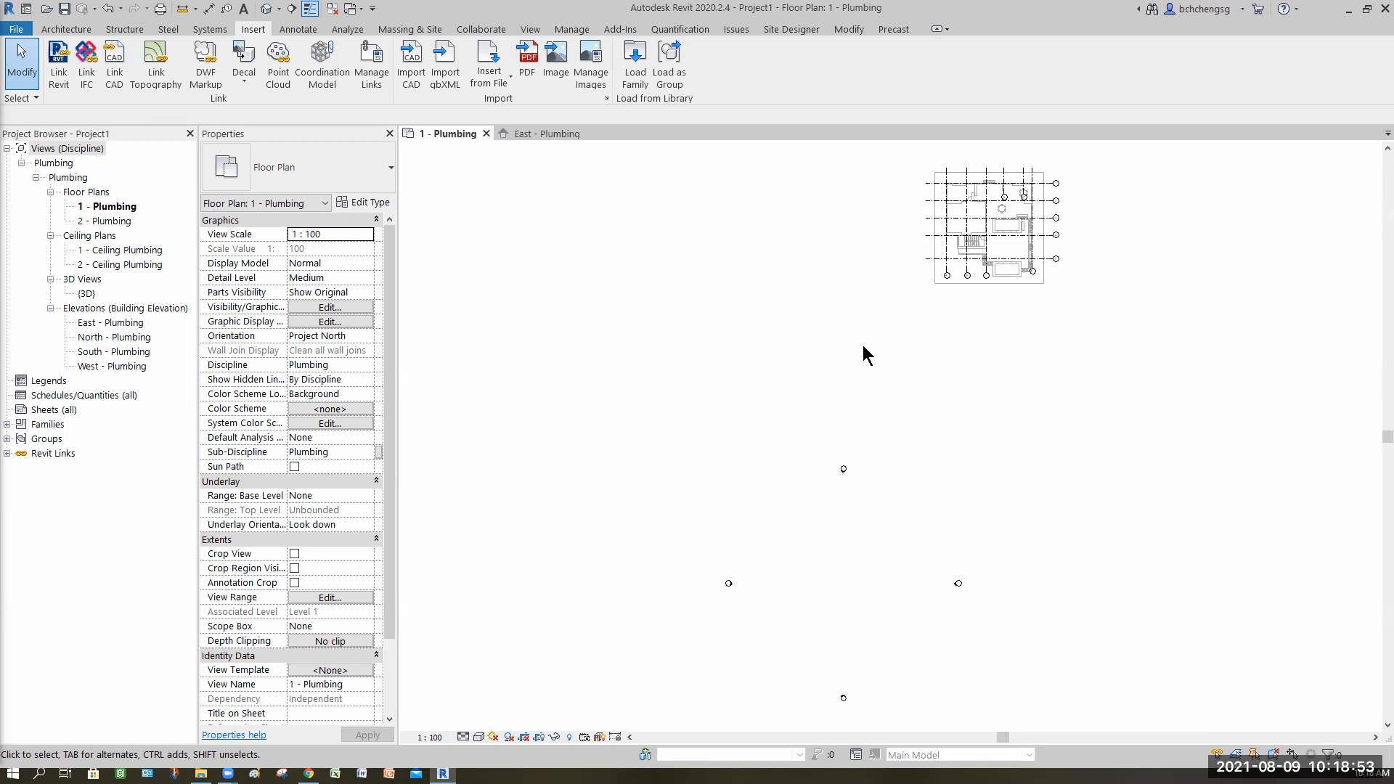
Step: Examine the linked floor plan and the imported categories in the view's visibility/graphic overrides
{"action": "middle_click_drag", "start_coordinate": [862, 355], "coordinate": [863, 356]}
{"action": "scroll", "coordinate": [863, 346], "scroll_direction": "up", "scroll_amount": 8}
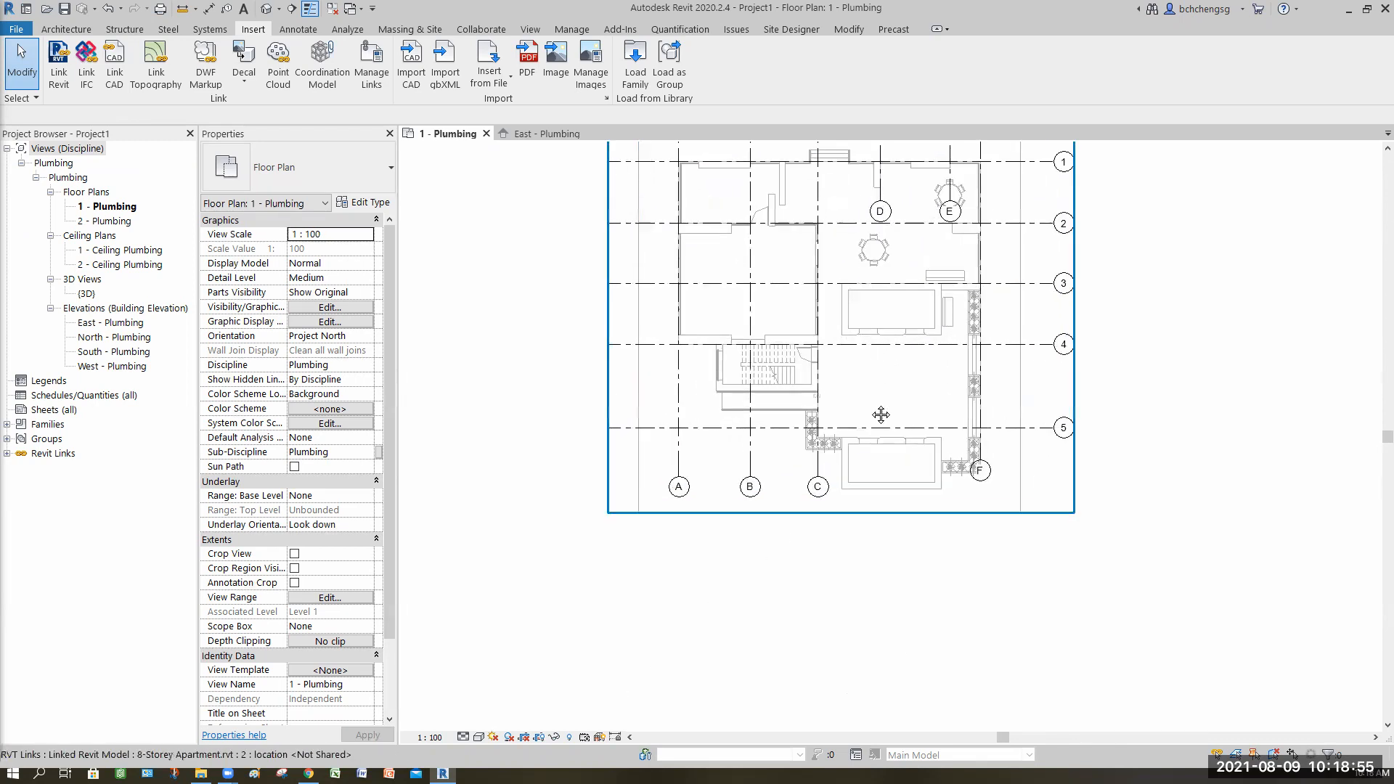
{"action": "middle_click_drag", "start_coordinate": [715, 350], "coordinate": [724, 419]}
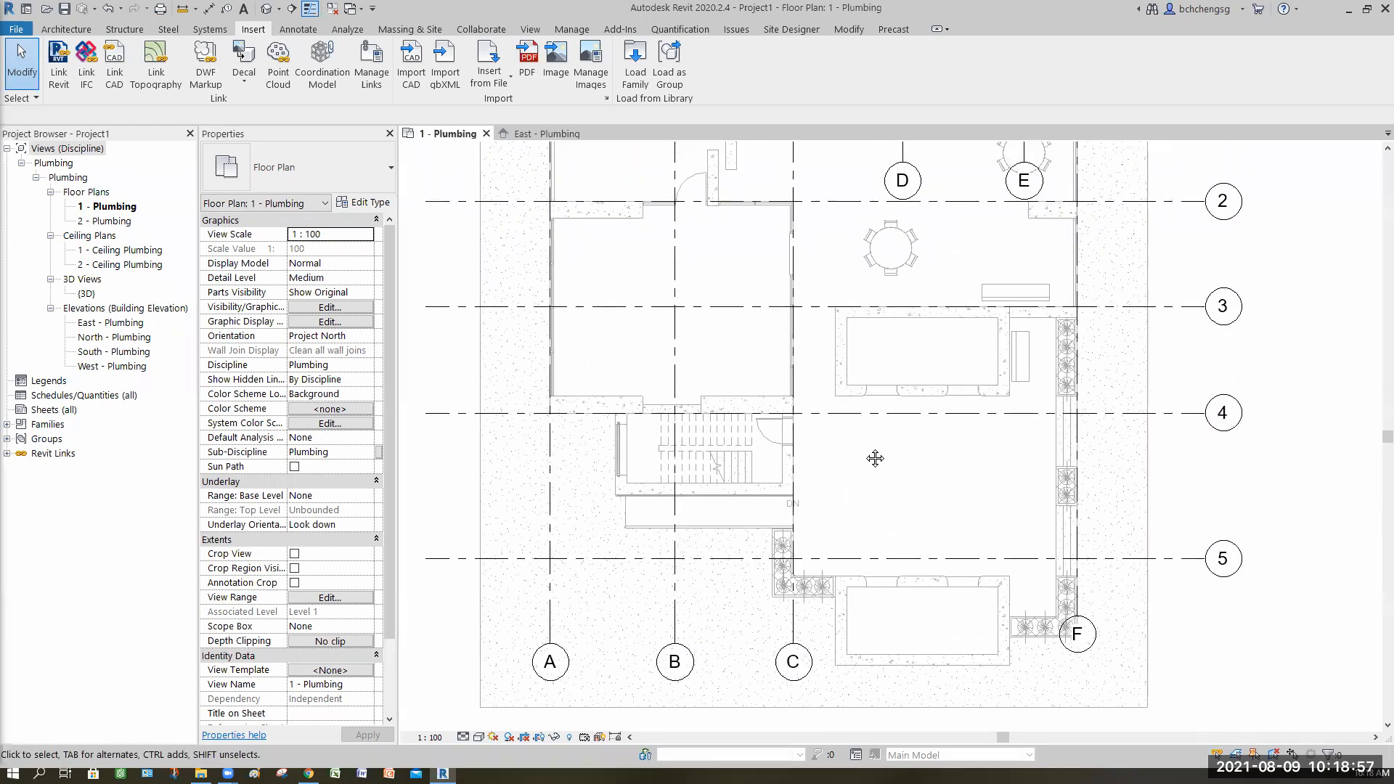
{"action": "middle_click_drag", "start_coordinate": [688, 354], "coordinate": [848, 461]}
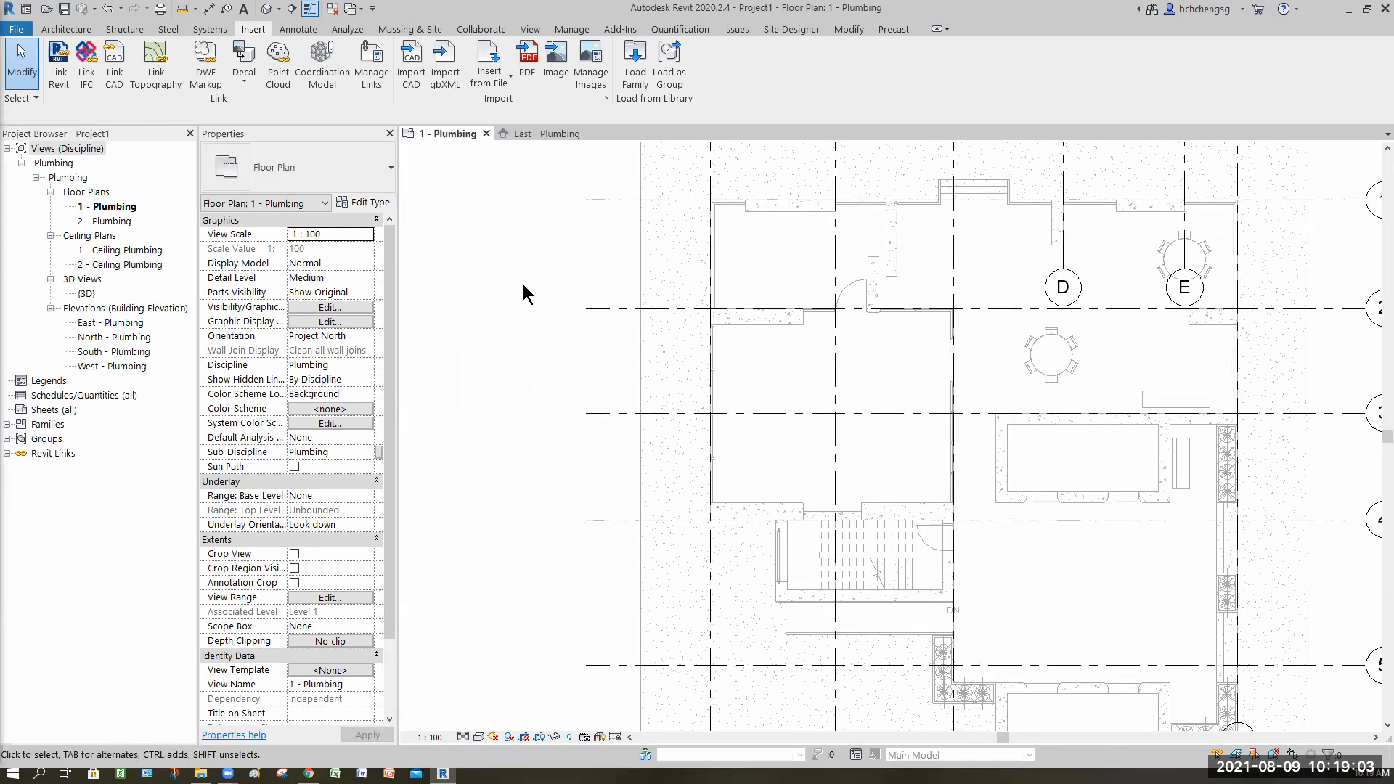
{"action": "key", "text": "v"}
{"action": "key", "text": "v"}
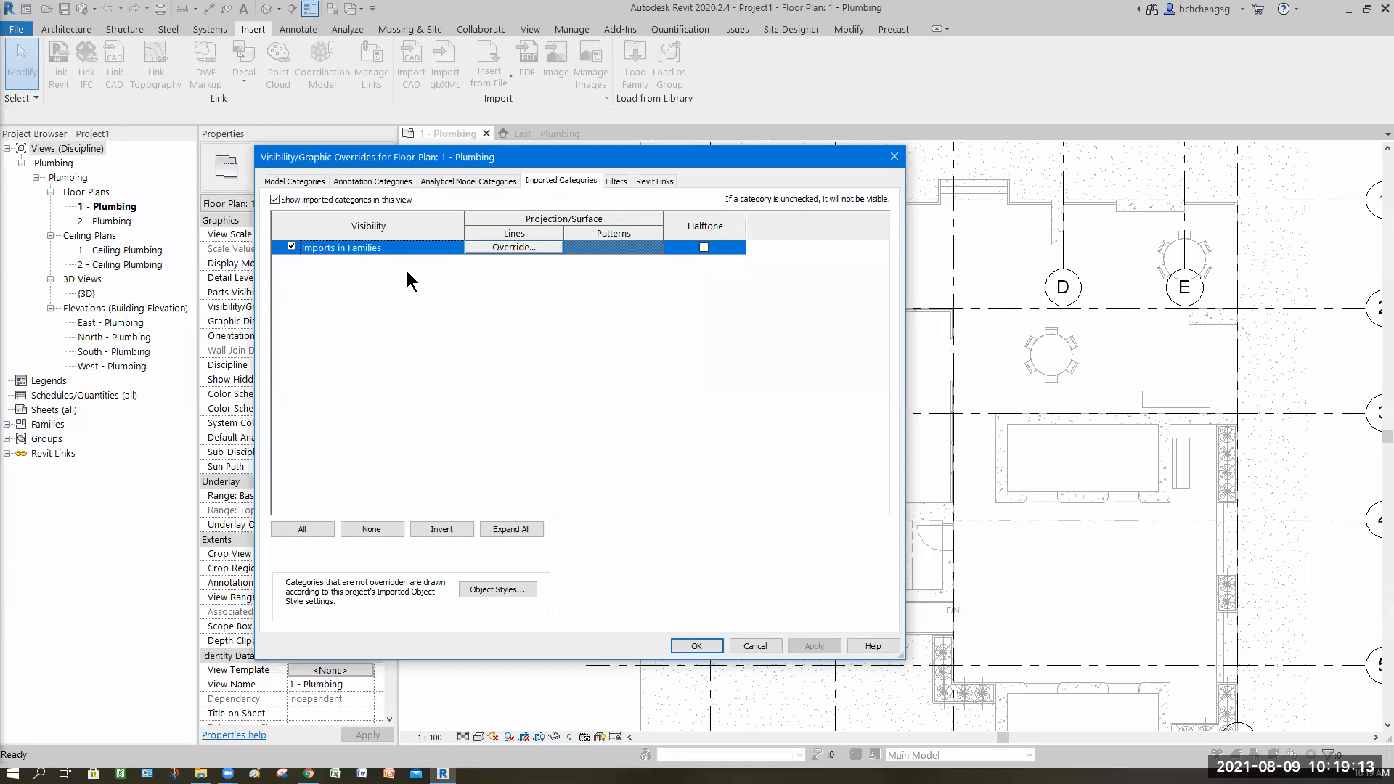
{"action": "left_click", "coordinate": [754, 645]}
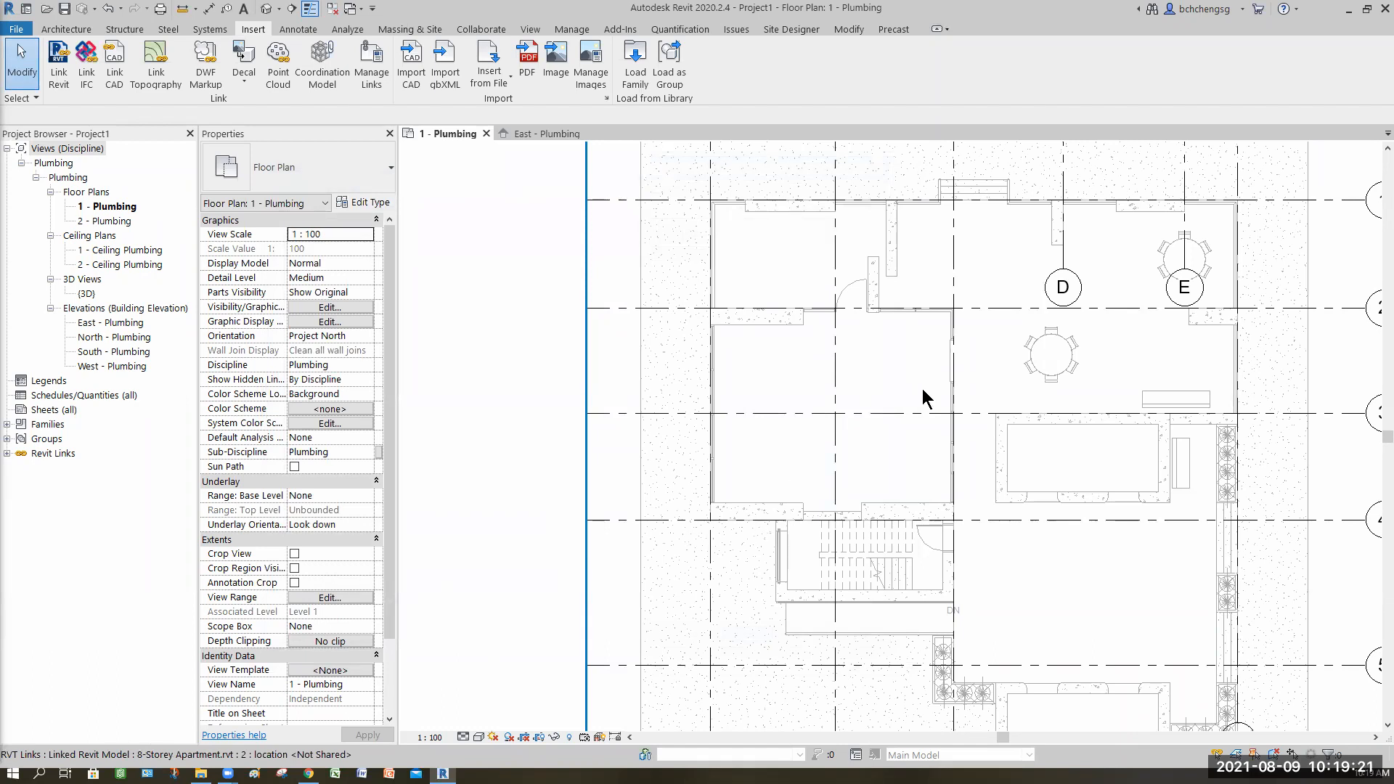
Step: Select the four elevation markers and move them so they surround the linked building
{"action": "scroll", "coordinate": [912, 410], "scroll_direction": "down", "scroll_amount": 3}
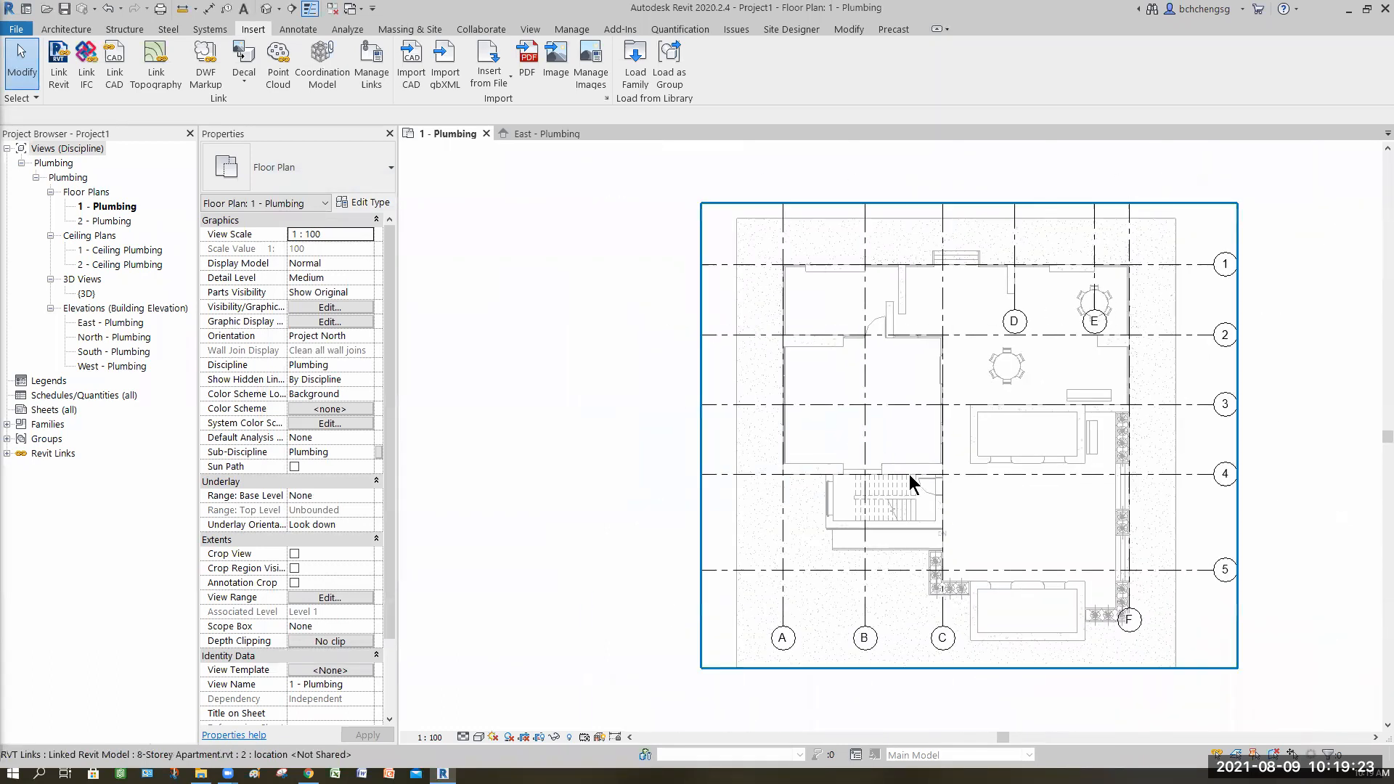
{"action": "middle_click_drag", "start_coordinate": [911, 410], "coordinate": [857, 404]}
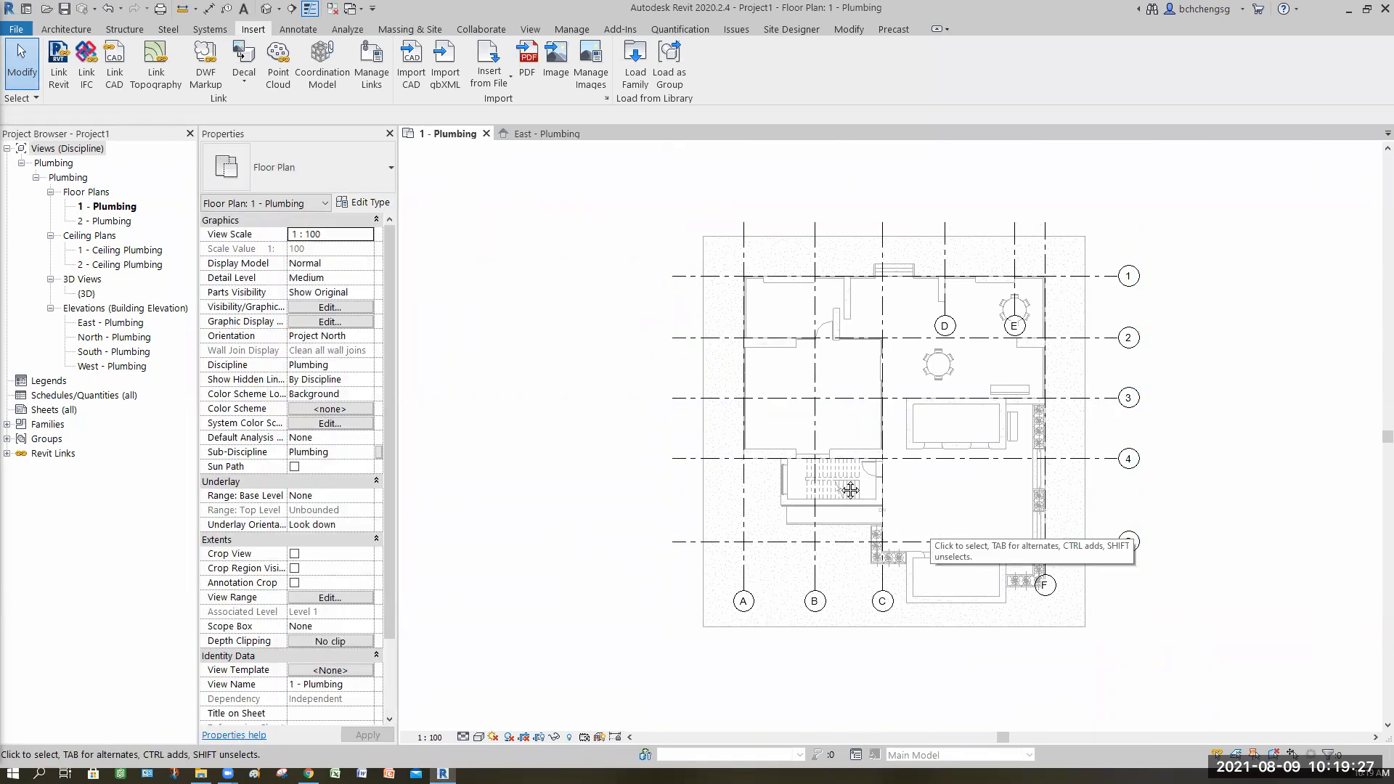
{"action": "middle_click_drag", "start_coordinate": [963, 595], "coordinate": [874, 559]}
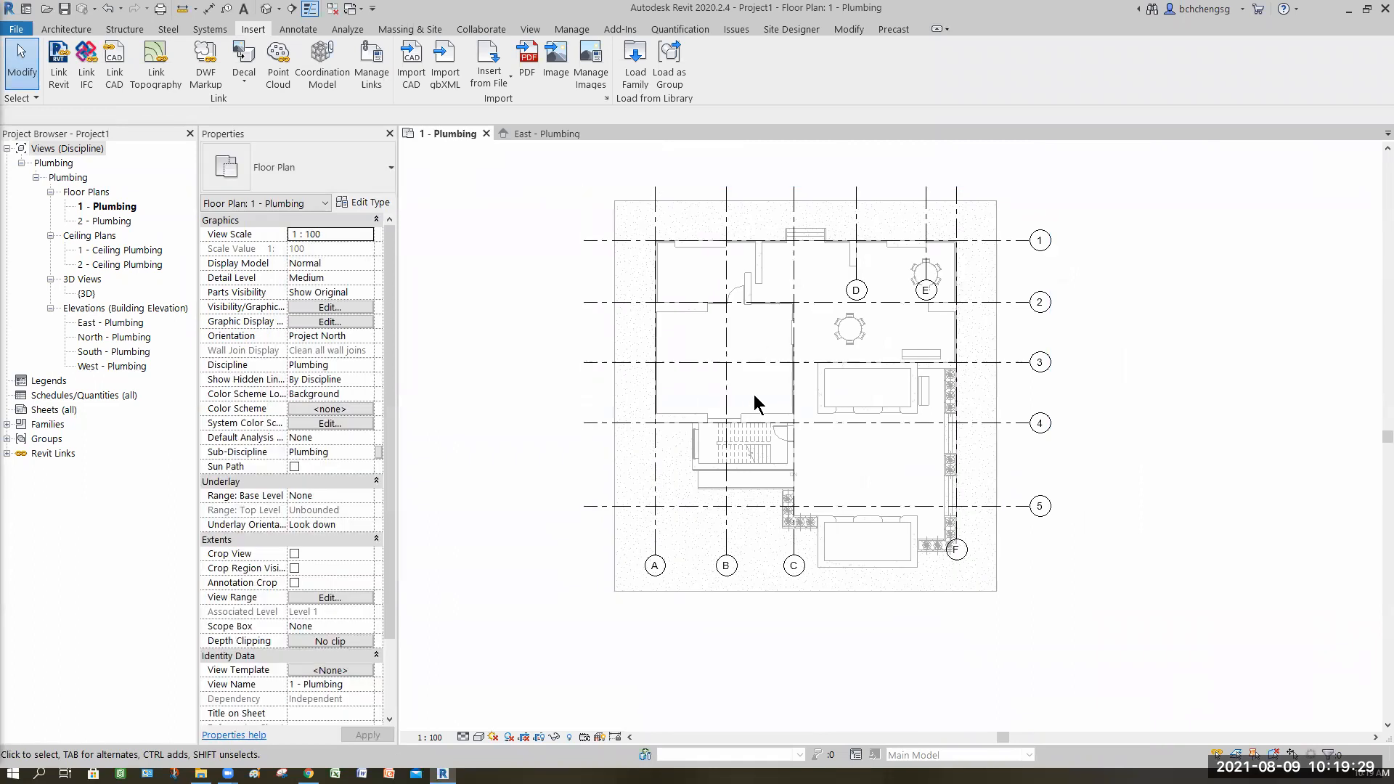
{"action": "scroll", "coordinate": [863, 434], "scroll_direction": "down", "scroll_amount": 2}
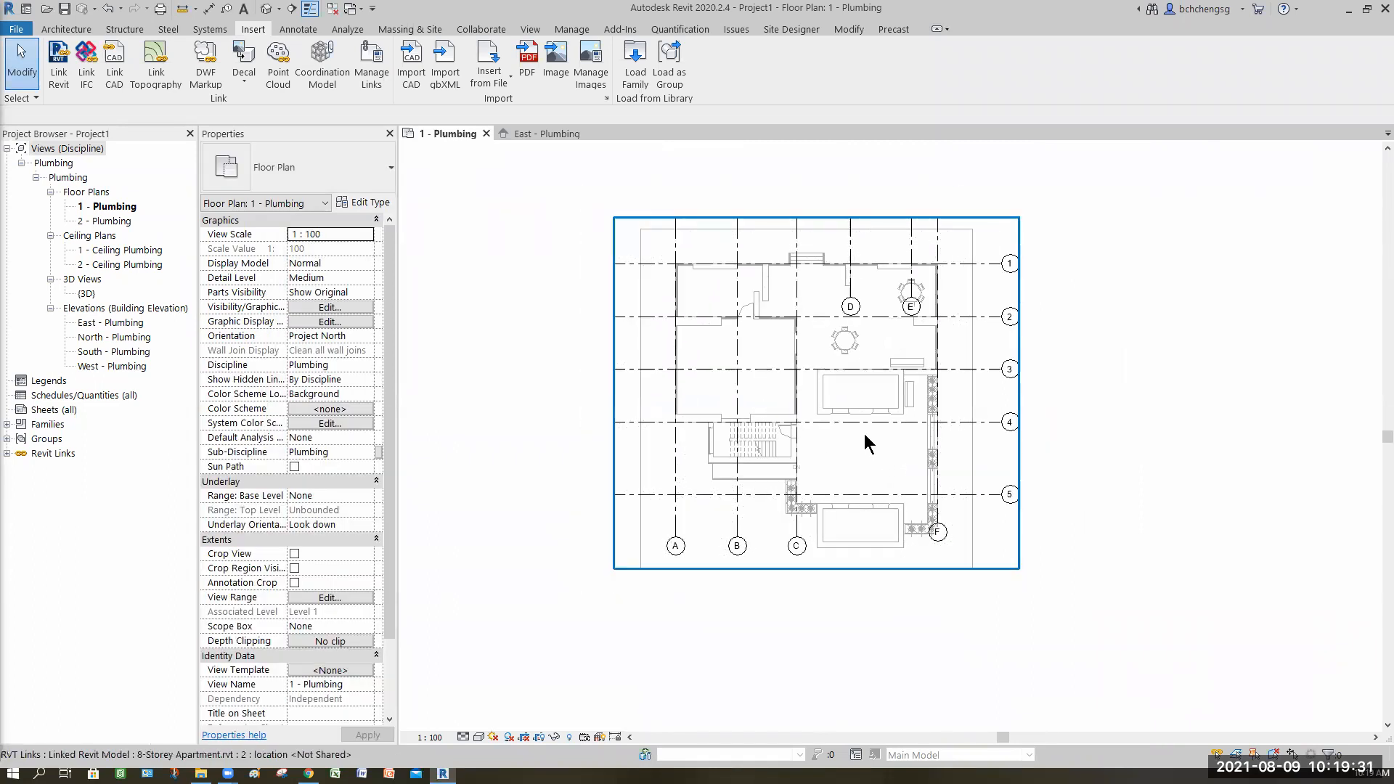
{"action": "scroll", "coordinate": [857, 421], "scroll_direction": "down", "scroll_amount": 3}
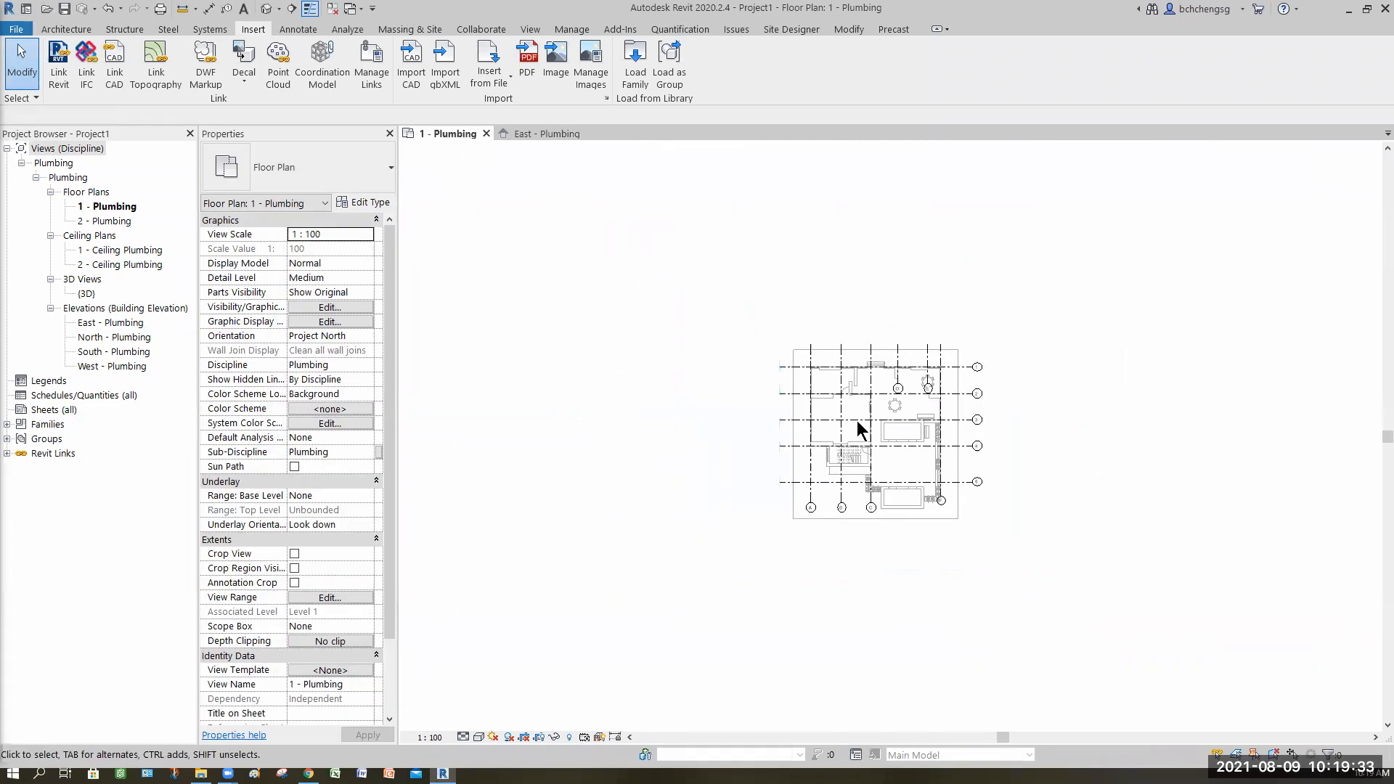
{"action": "scroll", "coordinate": [860, 511], "scroll_direction": "down", "scroll_amount": 2}
{"action": "middle_click_drag", "start_coordinate": [634, 566], "coordinate": [649, 430]}
{"action": "scroll", "coordinate": [907, 653], "scroll_direction": "down", "scroll_amount": 2}
{"action": "left_click_drag", "start_coordinate": [916, 700], "coordinate": [912, 712]}
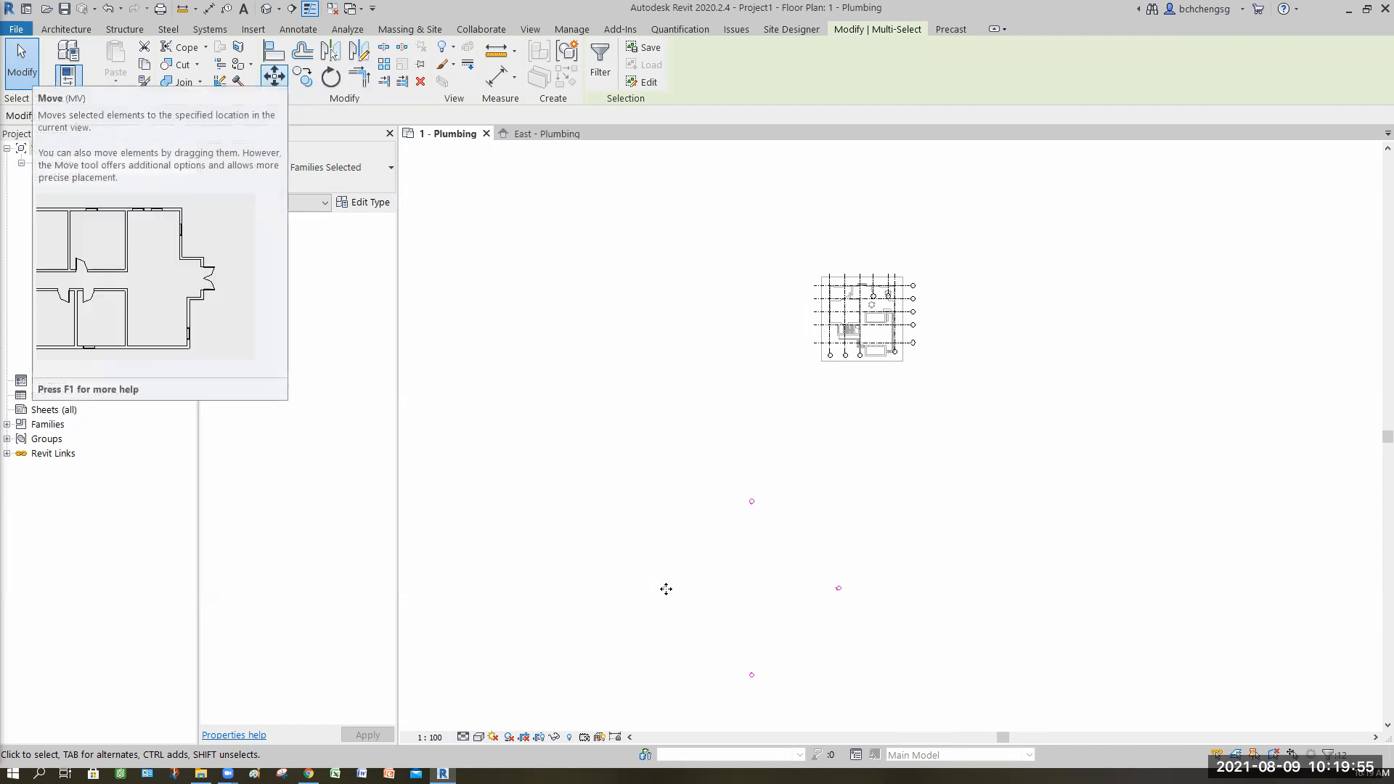
{"action": "left_click_drag", "start_coordinate": [727, 370], "coordinate": [783, 327]}
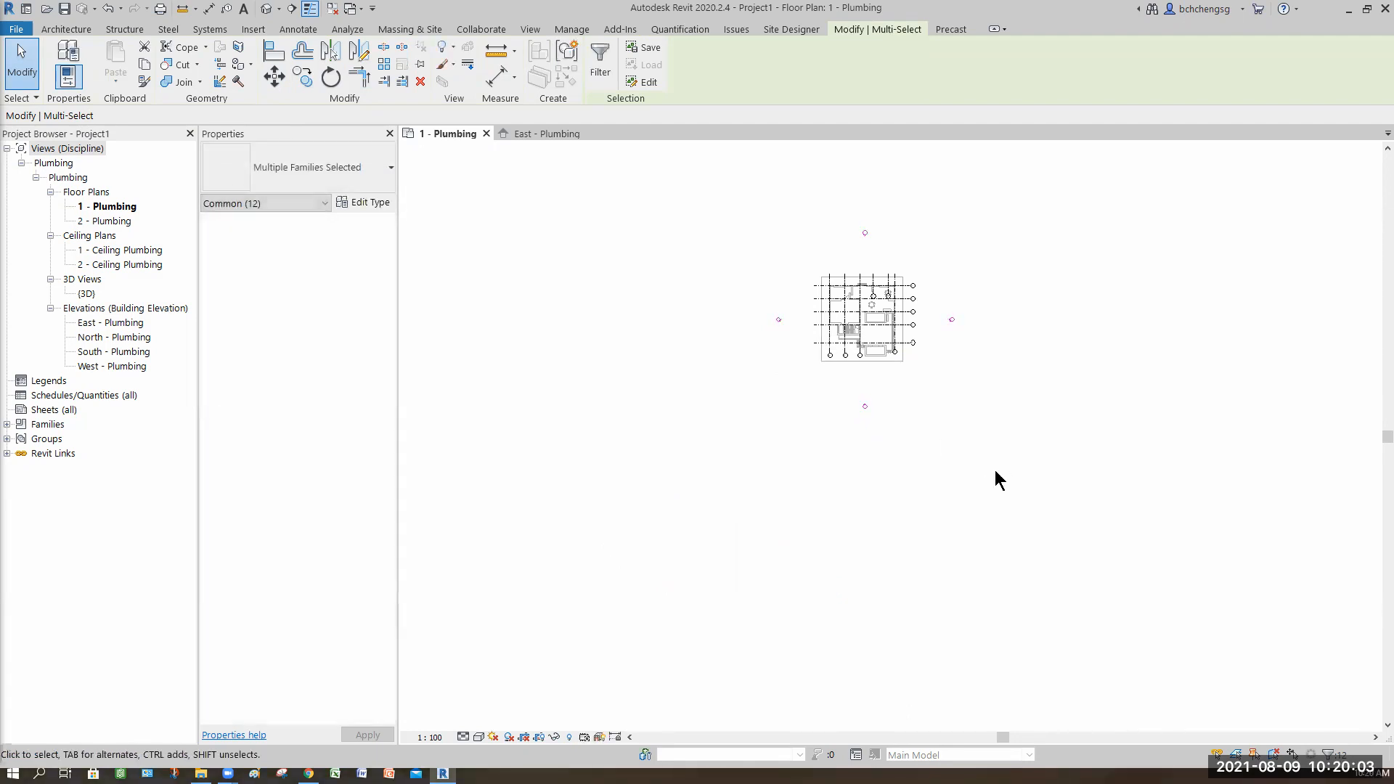
{"action": "left_click", "coordinate": [994, 471]}
Step: Start Copy/Monitor using the linked 8-Storey Apartment model as the source link
{"action": "middle_click", "coordinate": [1137, 571]}
{"action": "middle_click", "coordinate": [1136, 571]}
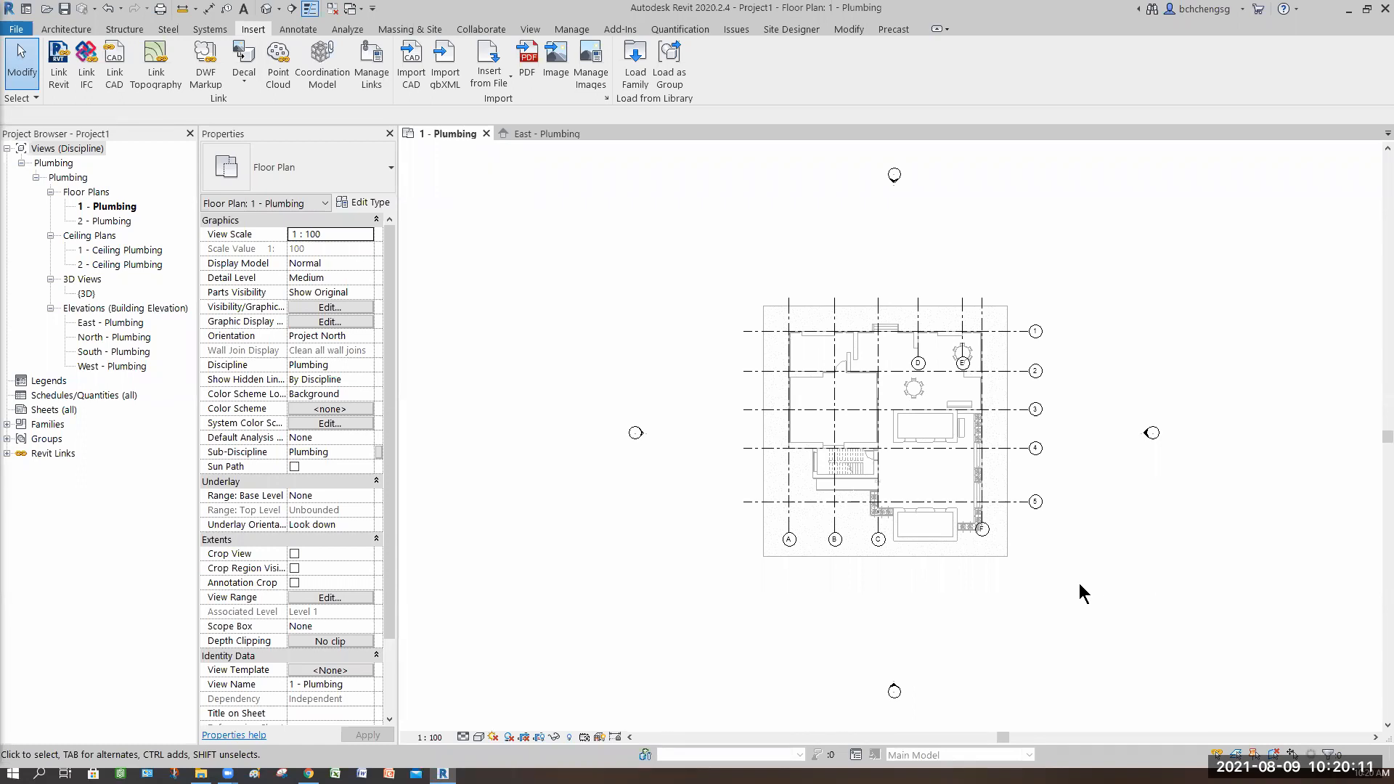
{"action": "middle_click_drag", "start_coordinate": [1059, 585], "coordinate": [1041, 585]}
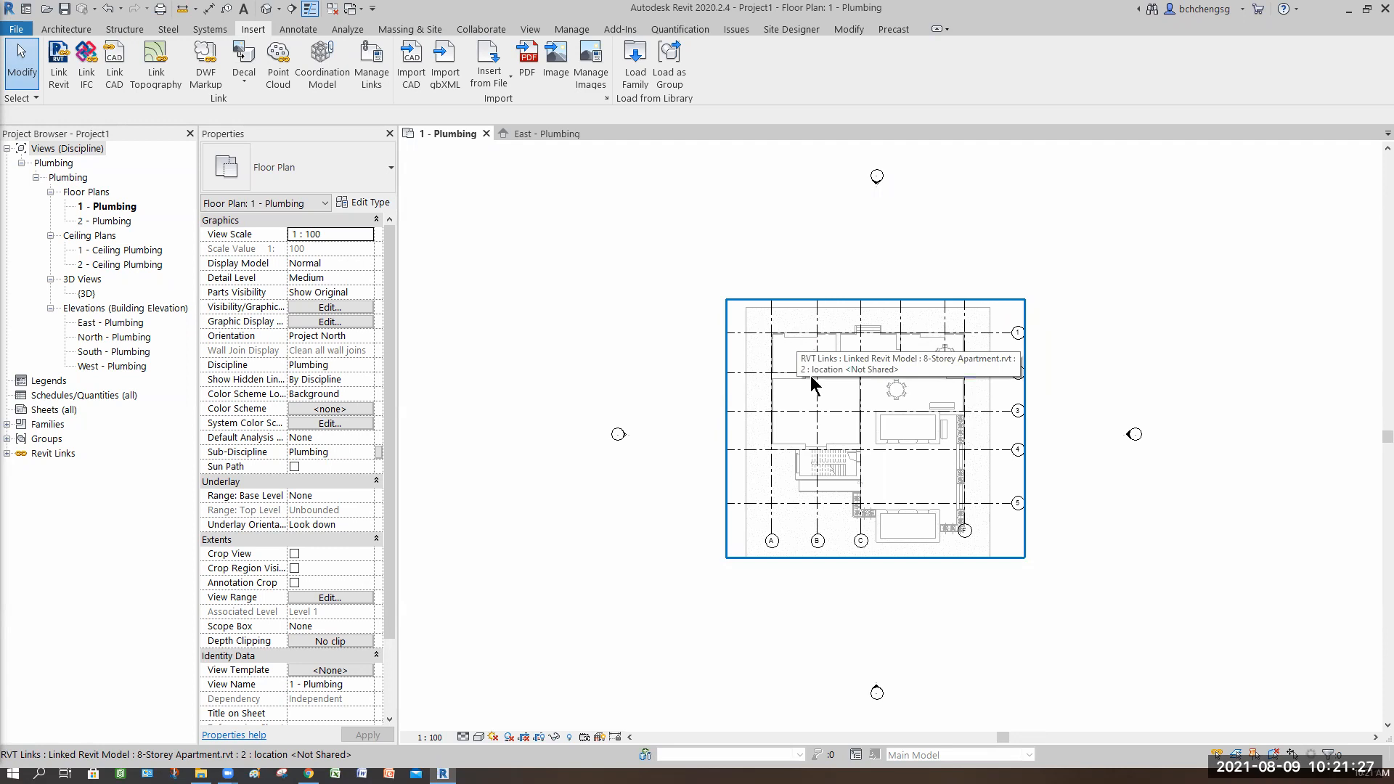
{"action": "scroll", "coordinate": [851, 421], "scroll_direction": "up", "scroll_amount": 2}
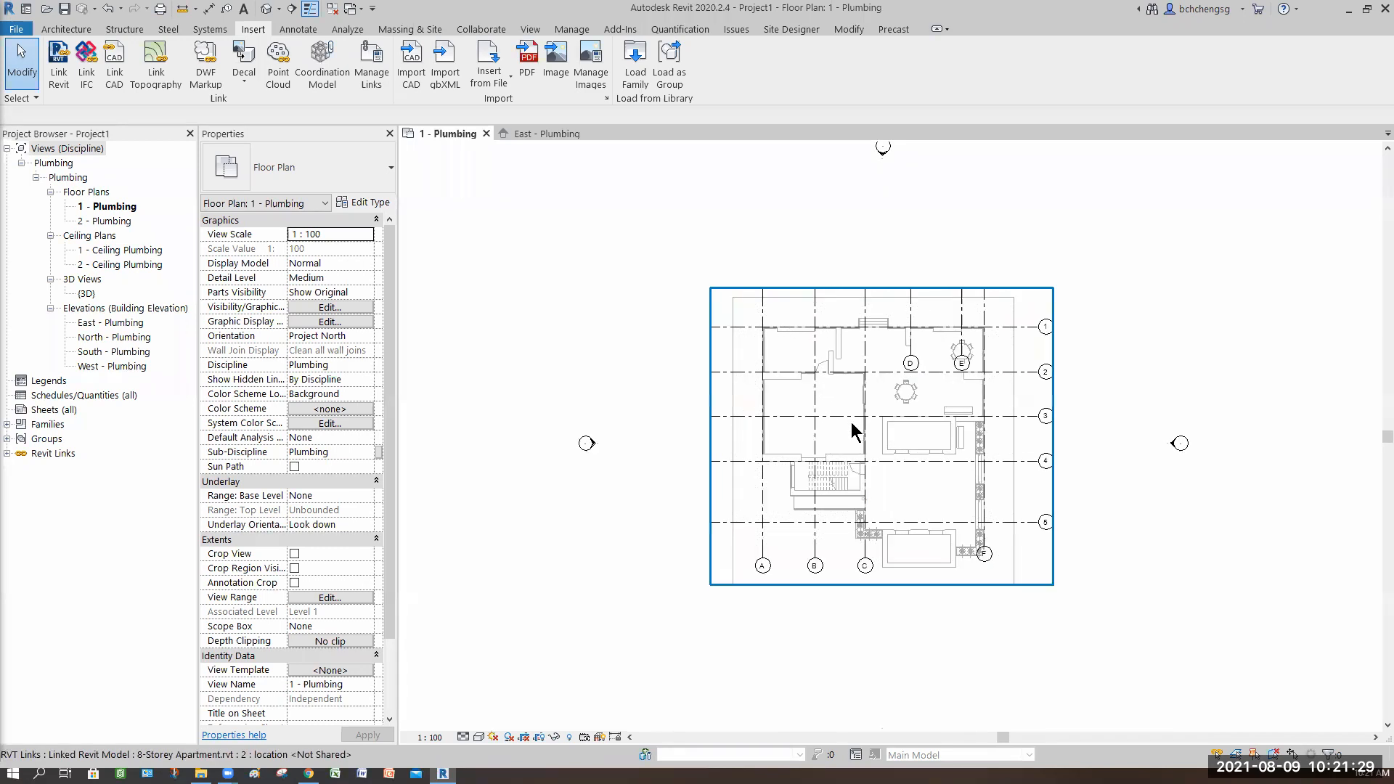
{"action": "middle_click_drag", "start_coordinate": [811, 429], "coordinate": [772, 420]}
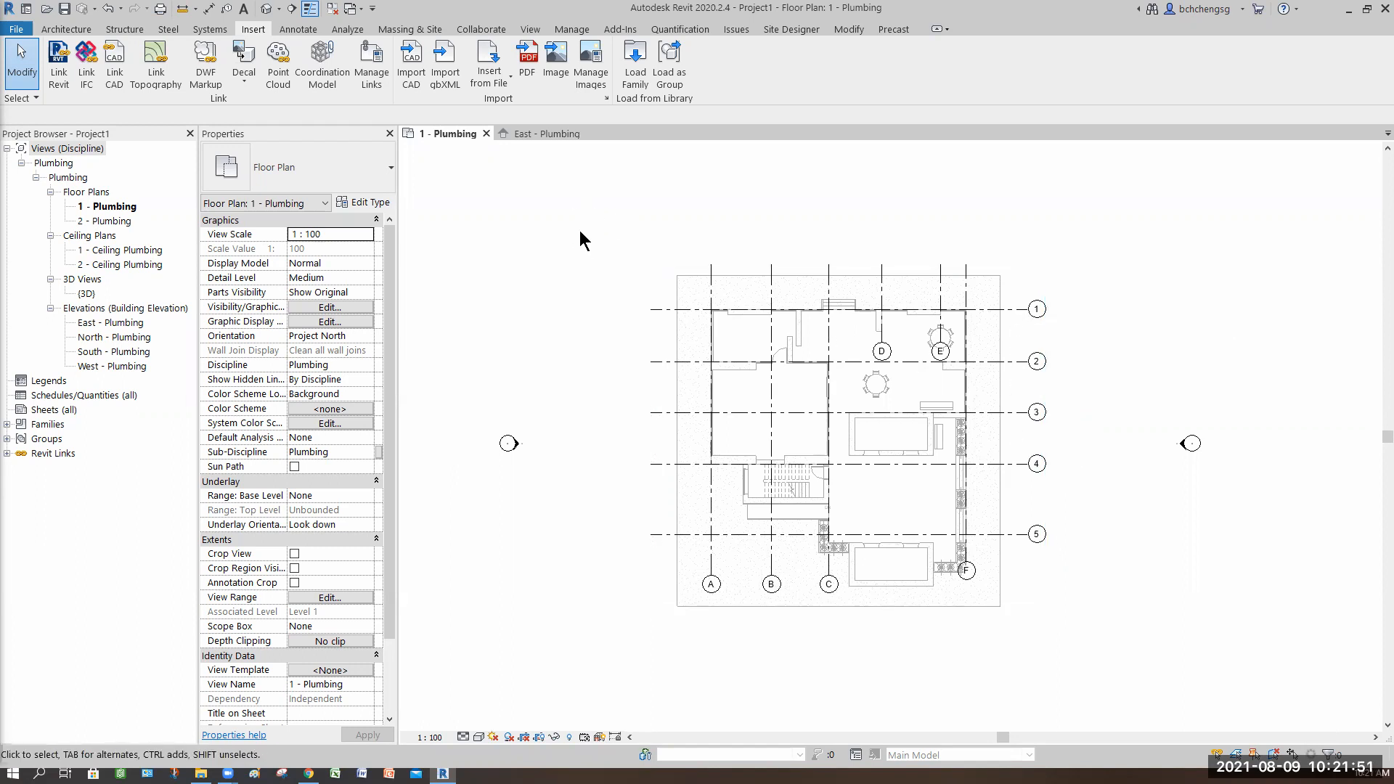
{"action": "scroll", "coordinate": [556, 245], "scroll_direction": "down", "scroll_amount": 1}
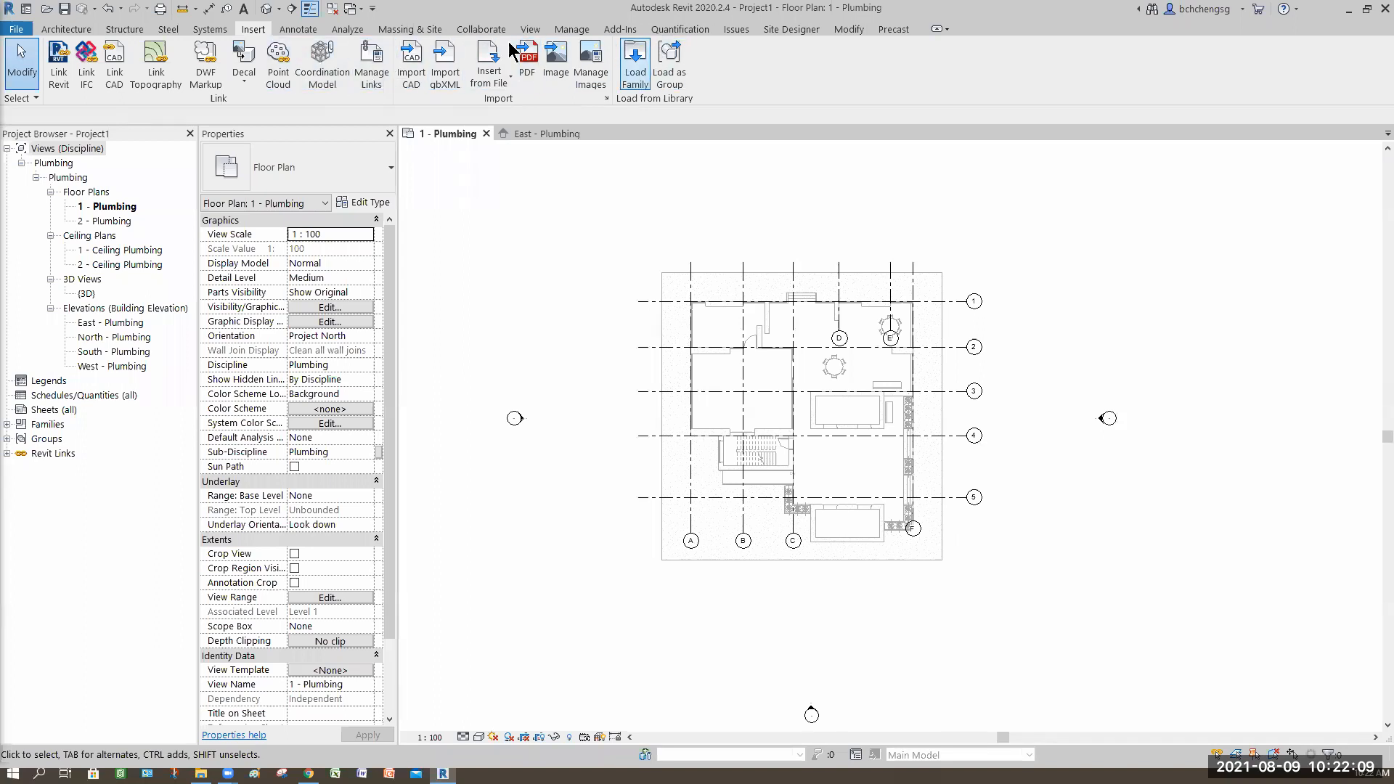
{"action": "left_click", "coordinate": [481, 29]}
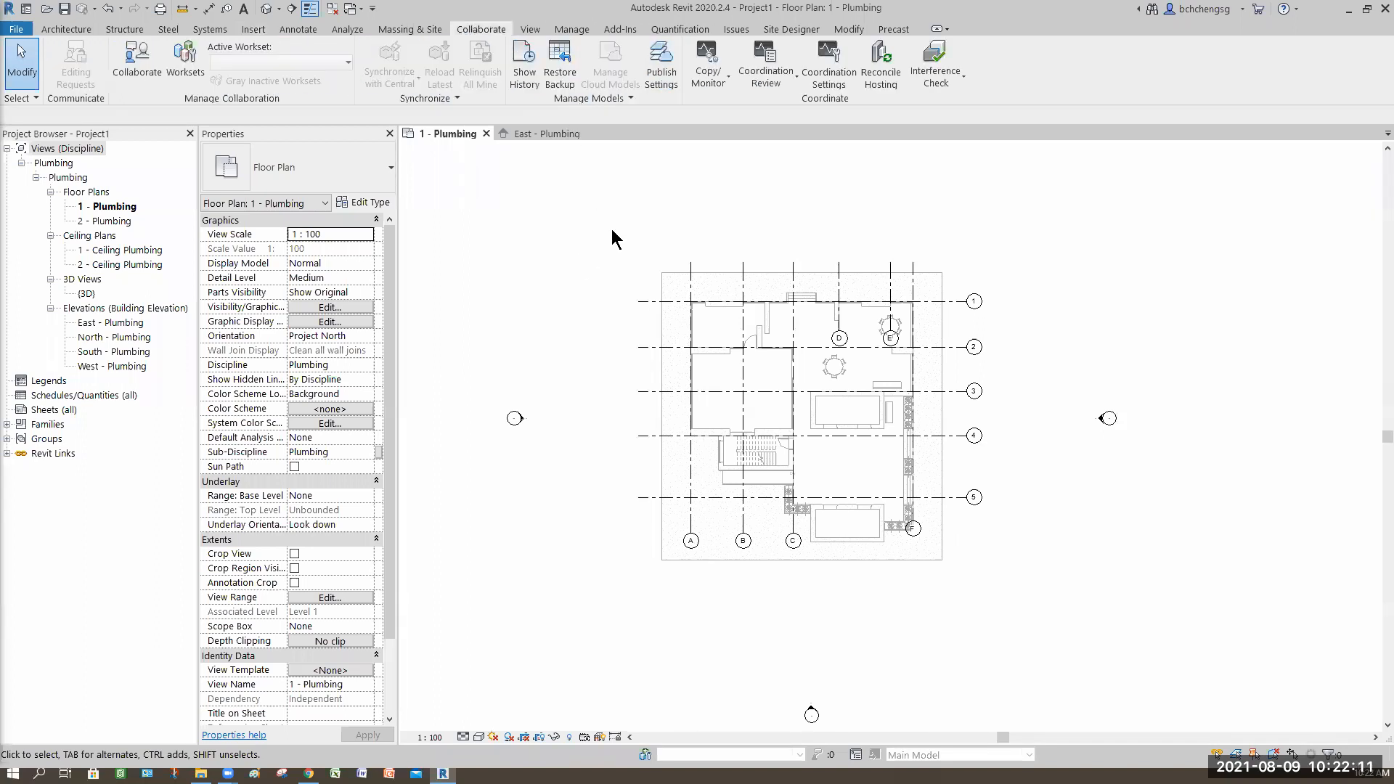
{"action": "left_click", "coordinate": [708, 69]}
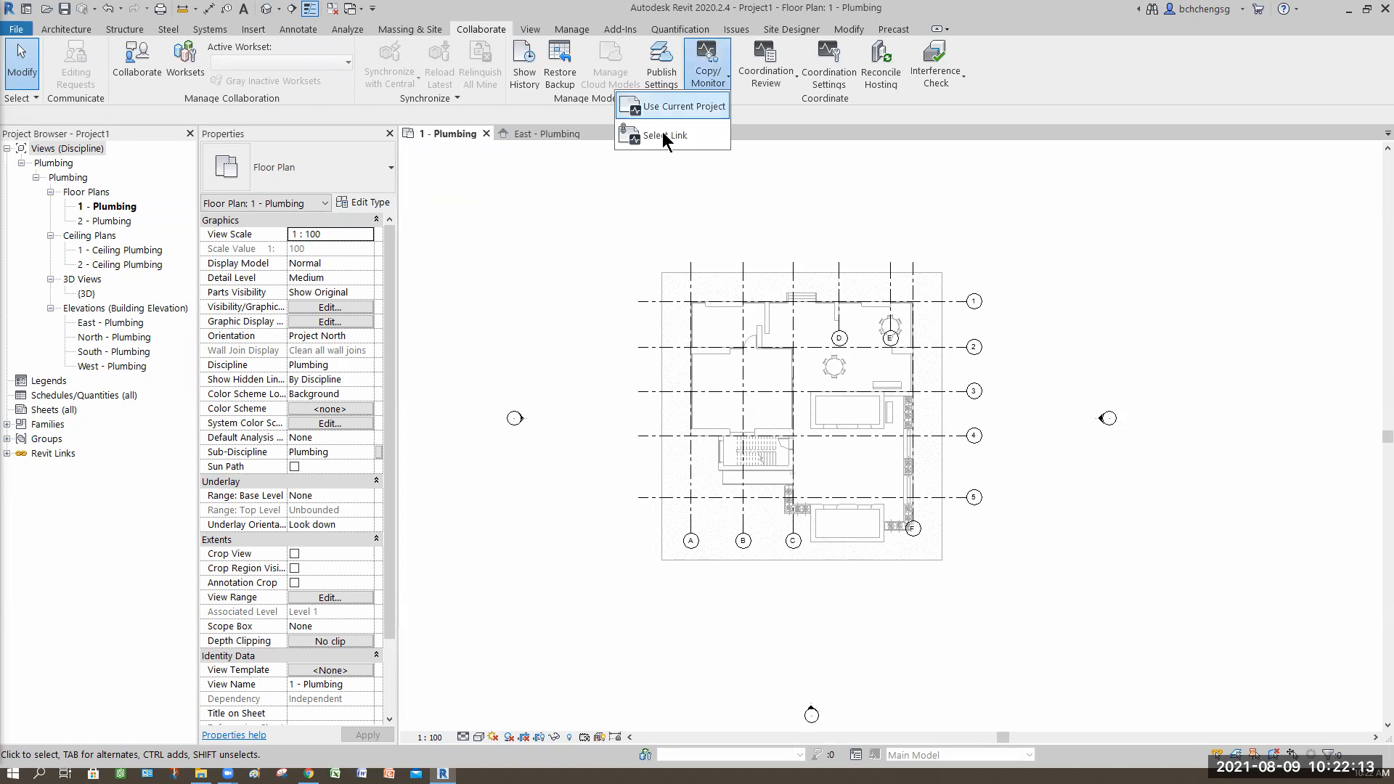
{"action": "left_click", "coordinate": [660, 136]}
{"action": "left_click", "coordinate": [659, 332]}
Step: In Copy/Monitor options, map the Circle Head - Shared Datum level type to 8mm Head
{"action": "left_click", "coordinate": [66, 76]}
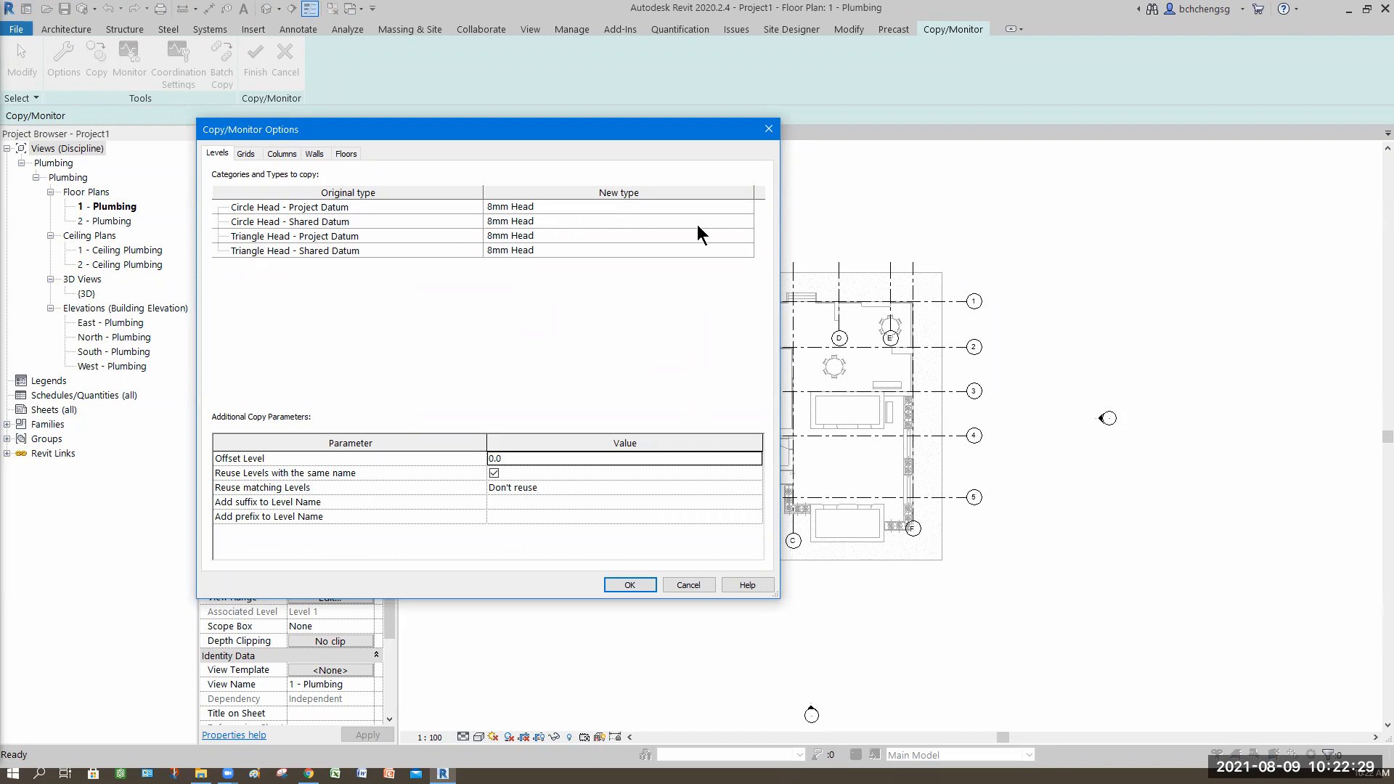
{"action": "left_click", "coordinate": [747, 229]}
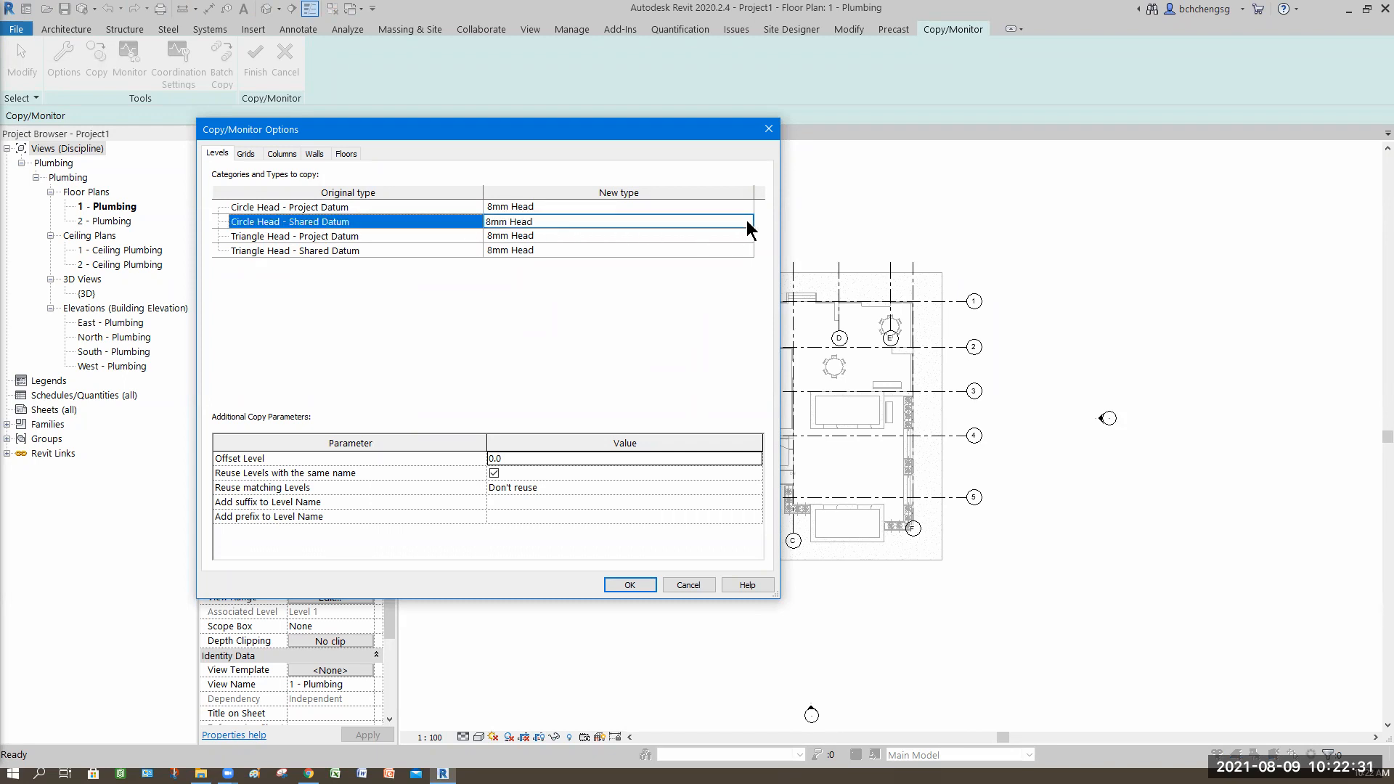
{"action": "left_click", "coordinate": [746, 229]}
{"action": "left_click", "coordinate": [747, 221]}
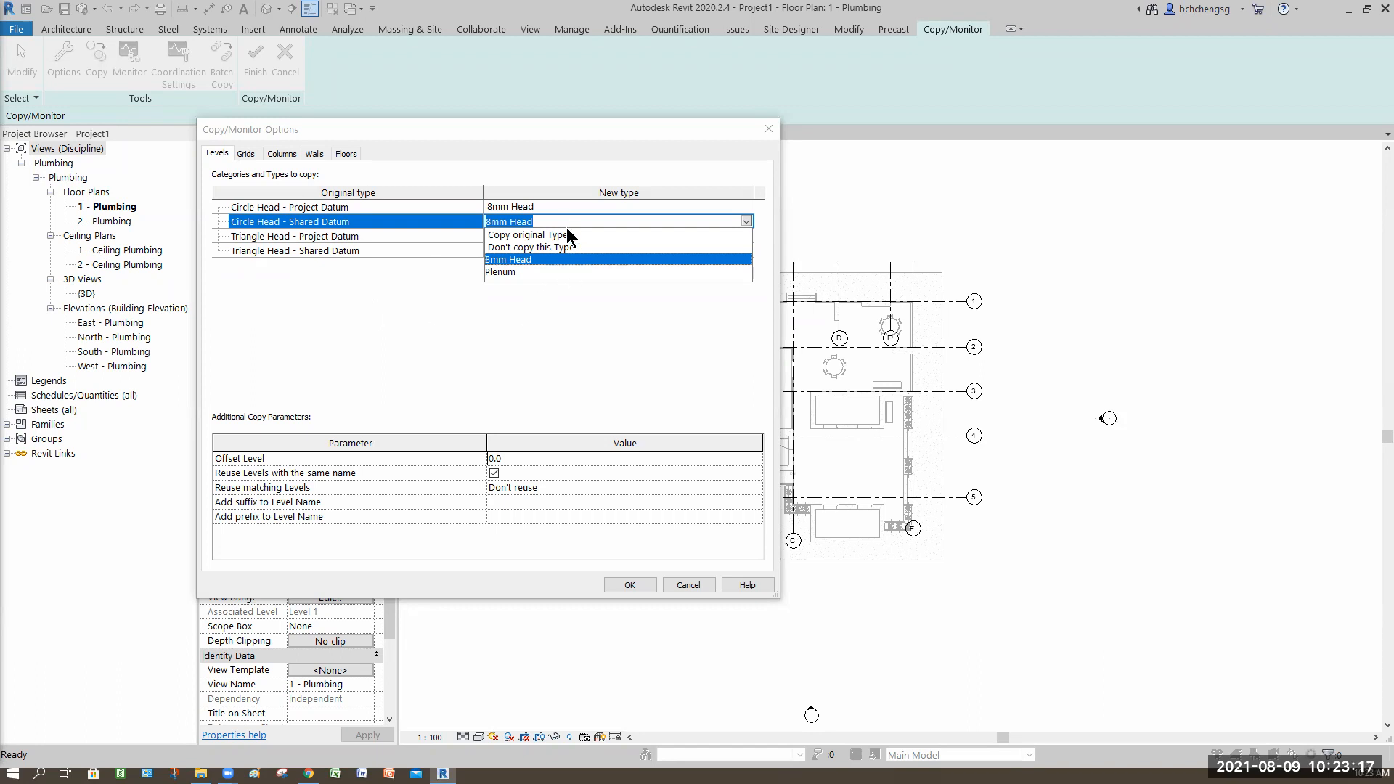
{"action": "left_click", "coordinate": [551, 259]}
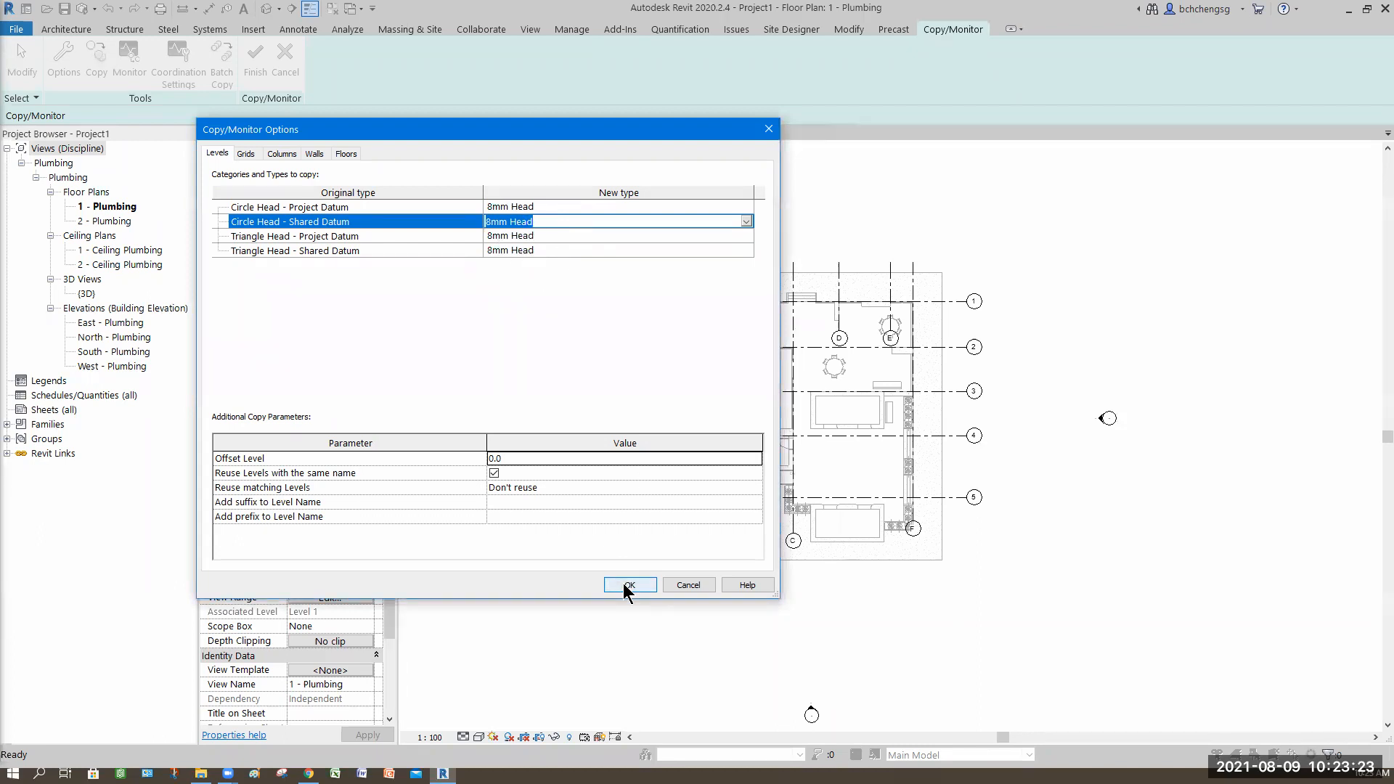
Step: Map the 6.5mm Bubble Custom Gap and 6.5mm Bubble Gap grid types to themselves and confirm the options
{"action": "left_click", "coordinate": [245, 153]}
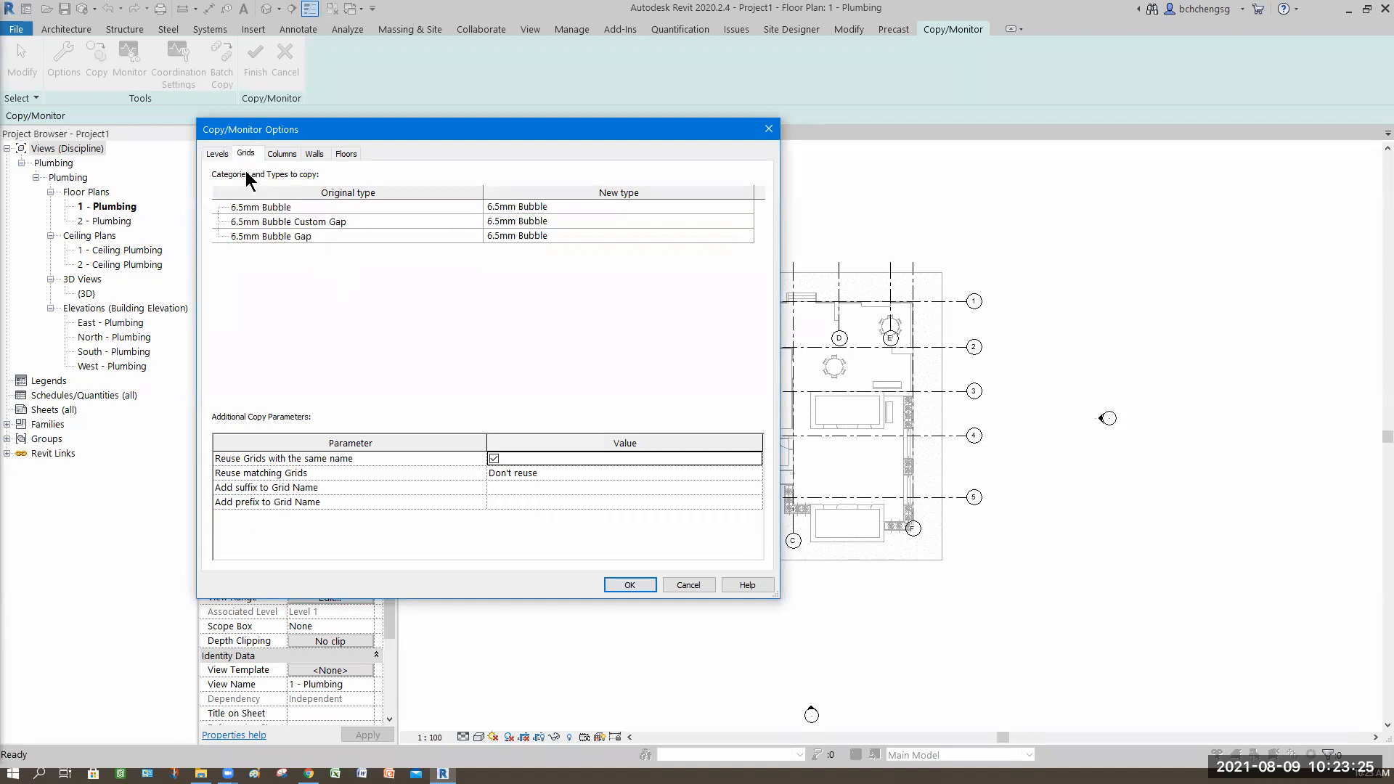
{"action": "left_click", "coordinate": [748, 223]}
{"action": "left_click", "coordinate": [745, 221]}
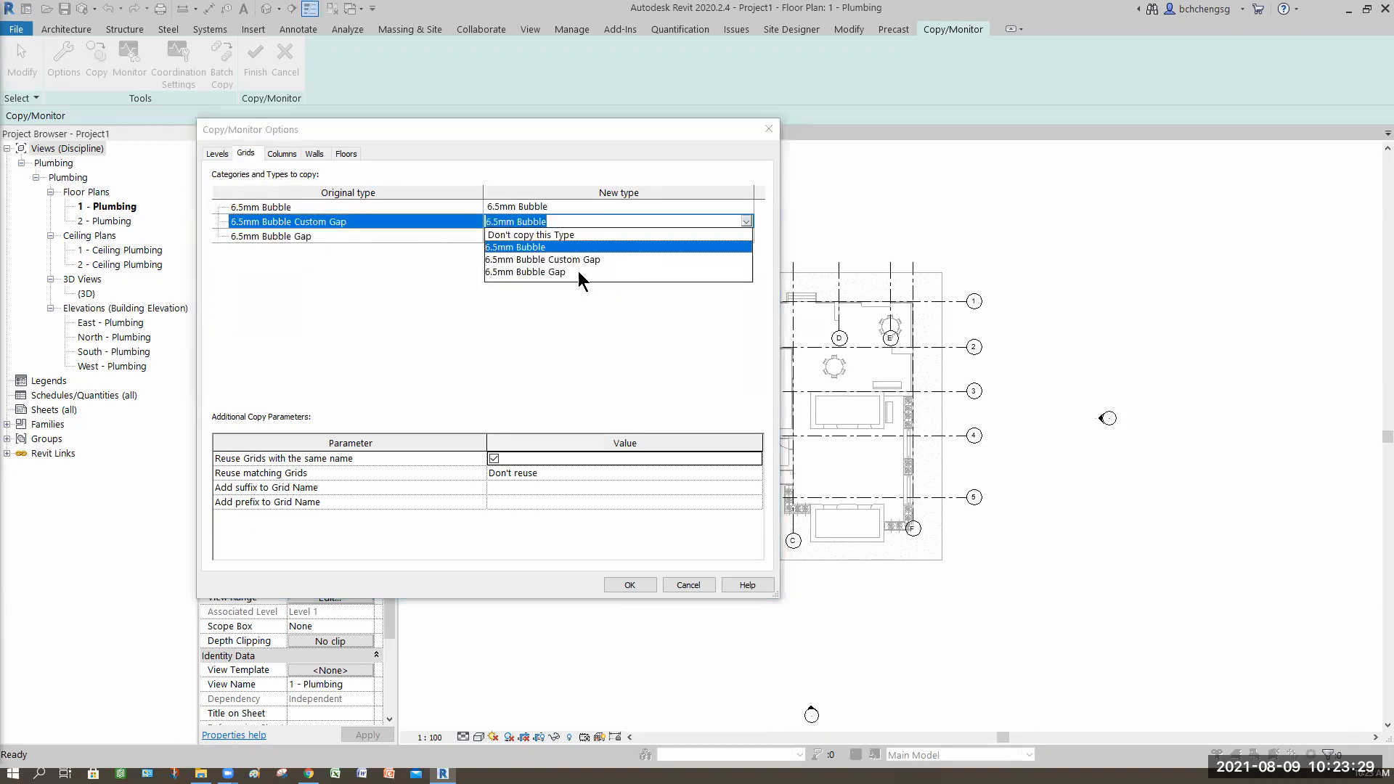
{"action": "left_click", "coordinate": [566, 260]}
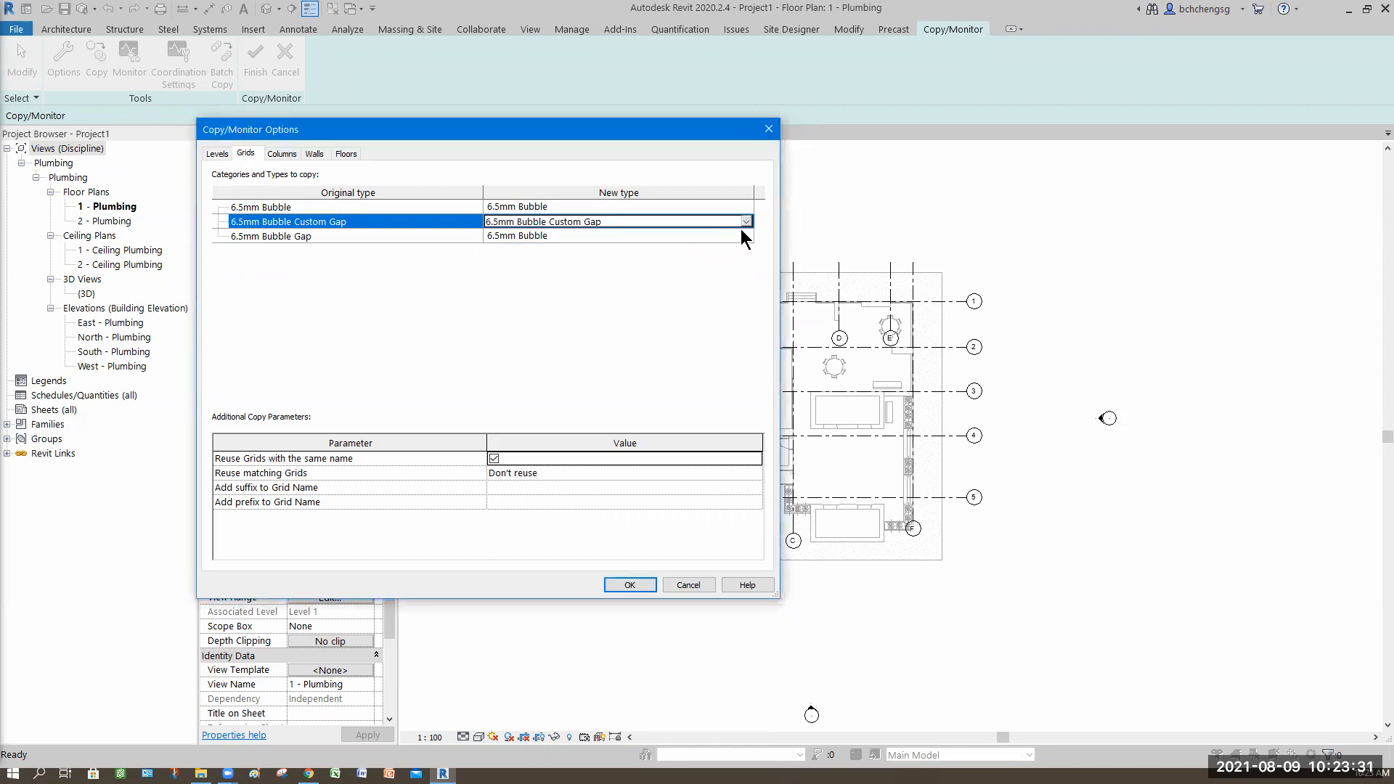
{"action": "left_click", "coordinate": [745, 236]}
{"action": "left_click", "coordinate": [746, 236]}
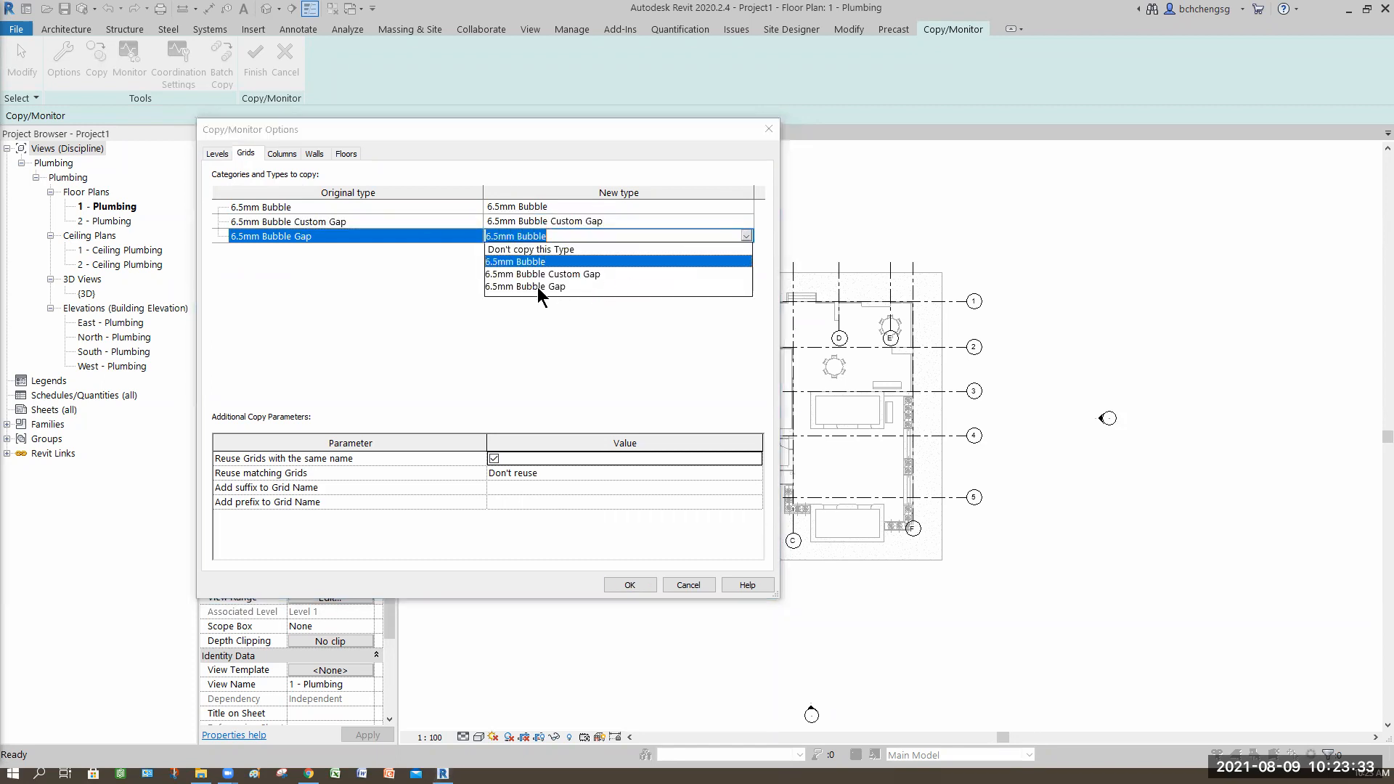
{"action": "left_click", "coordinate": [538, 287]}
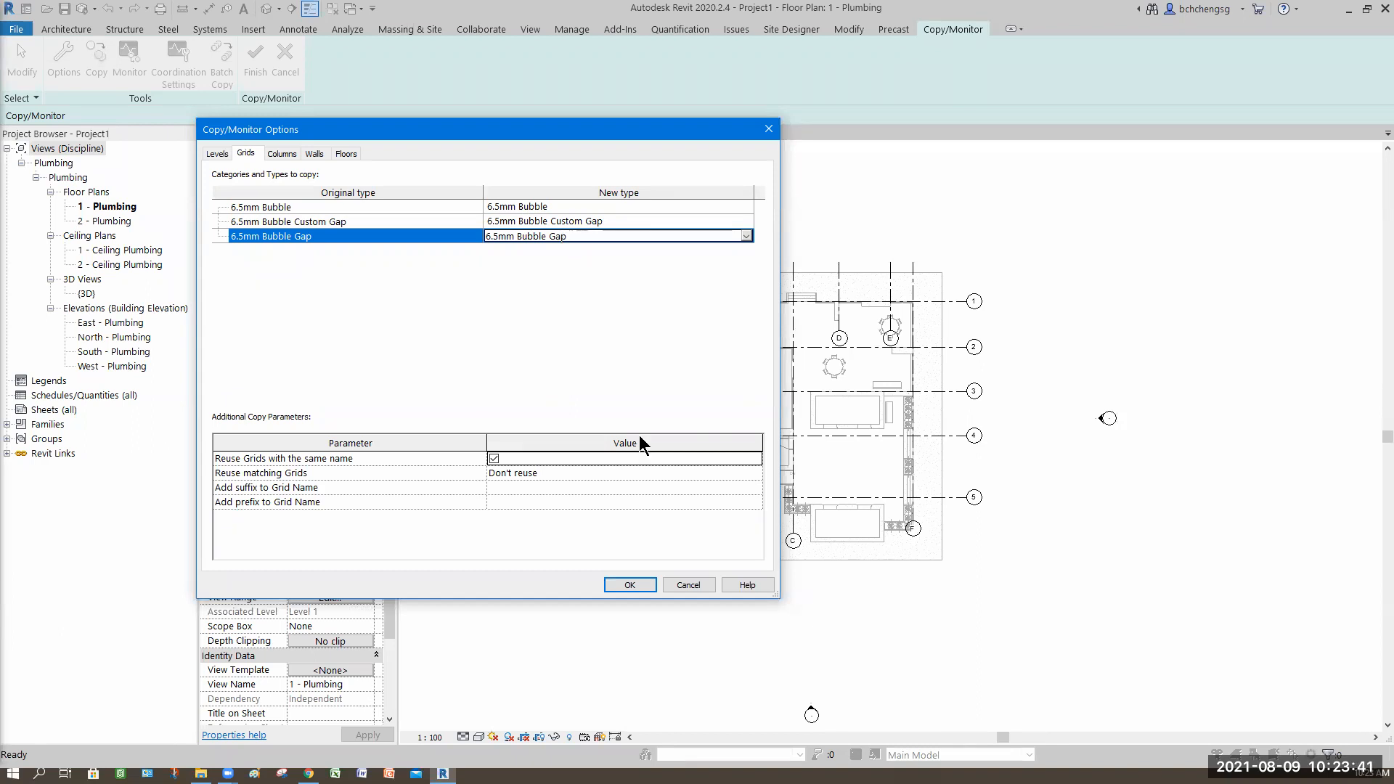
{"action": "left_click", "coordinate": [637, 588]}
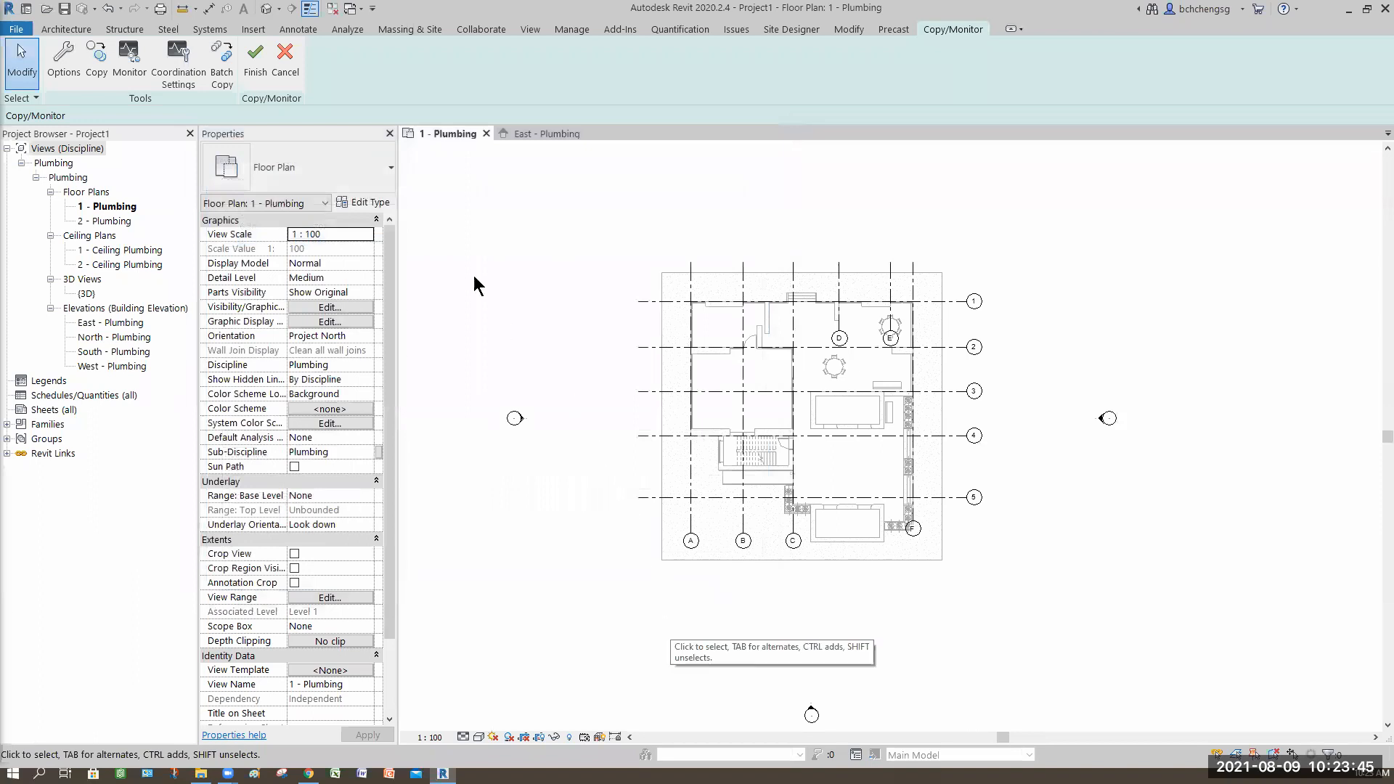
Step: Copy the linked model's grids into the project with Copy/Monitor, selecting multiple elements filtered to Grids only, then finish
{"action": "left_click", "coordinate": [97, 78]}
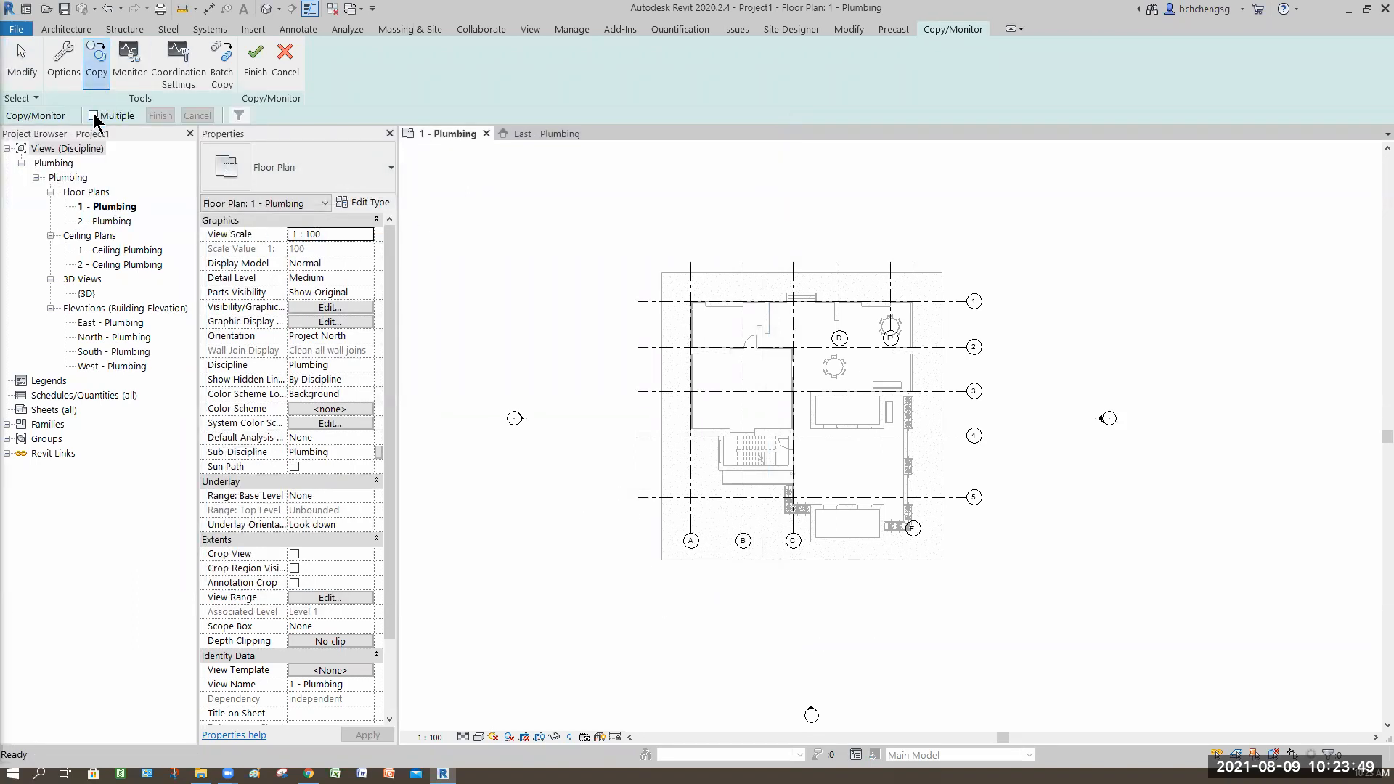
{"action": "left_click", "coordinate": [93, 115]}
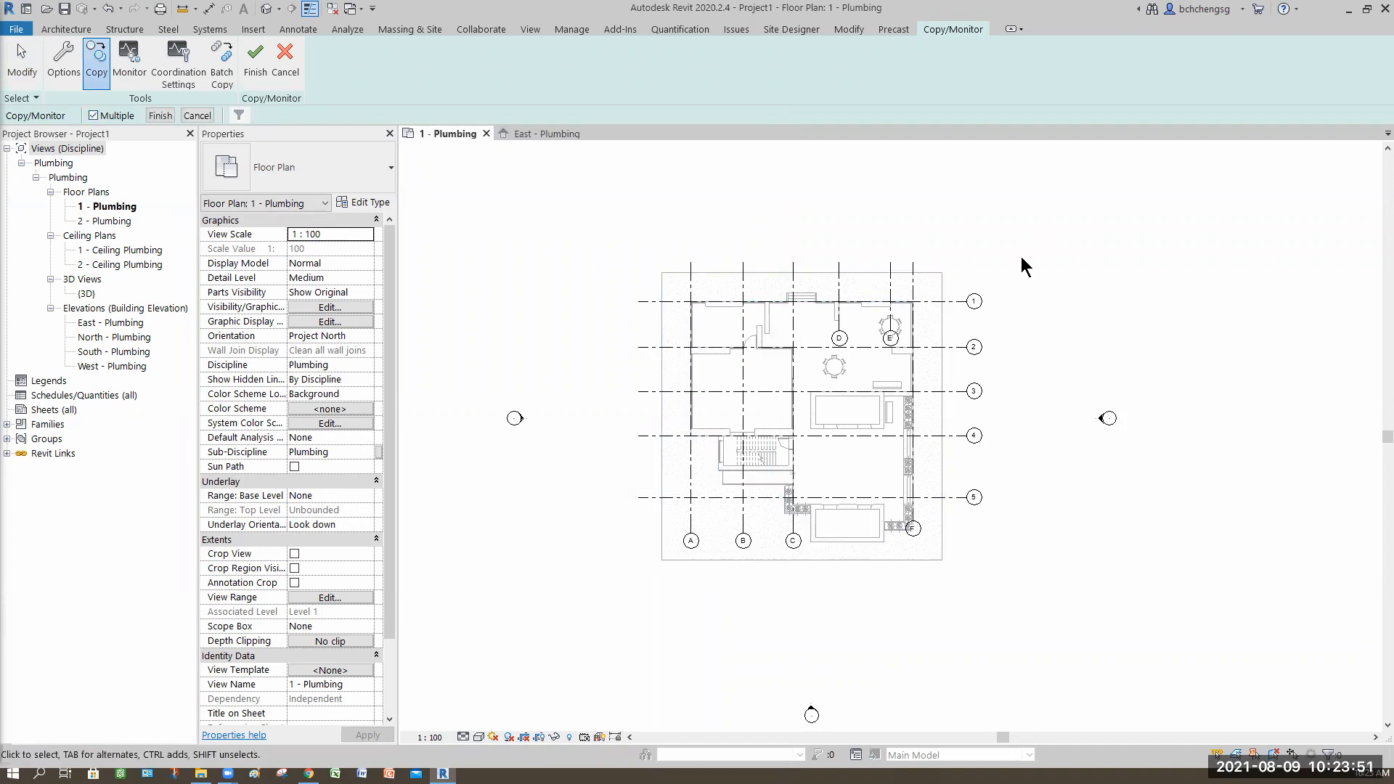
{"action": "left_click_drag", "start_coordinate": [1038, 228], "coordinate": [589, 585]}
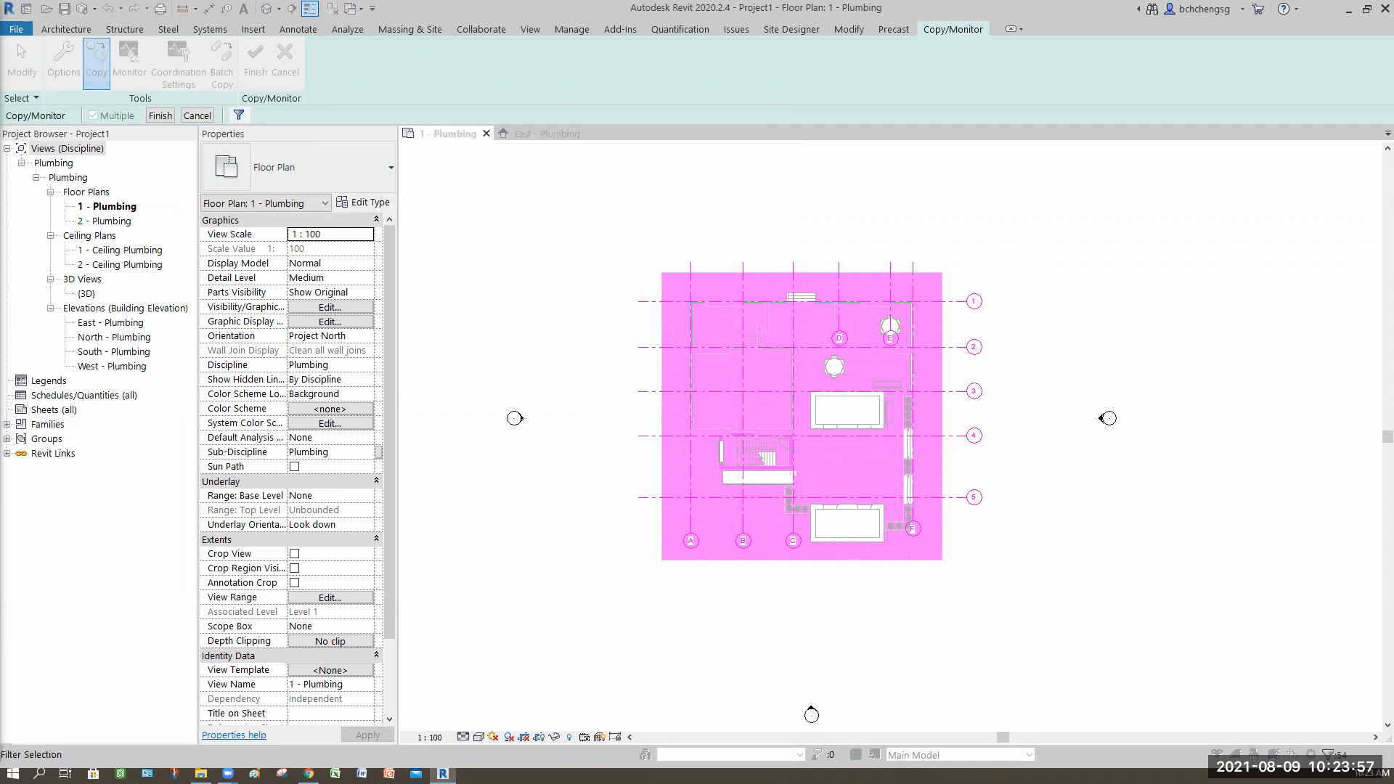
{"action": "left_click", "coordinate": [787, 326]}
{"action": "left_click", "coordinate": [567, 315]}
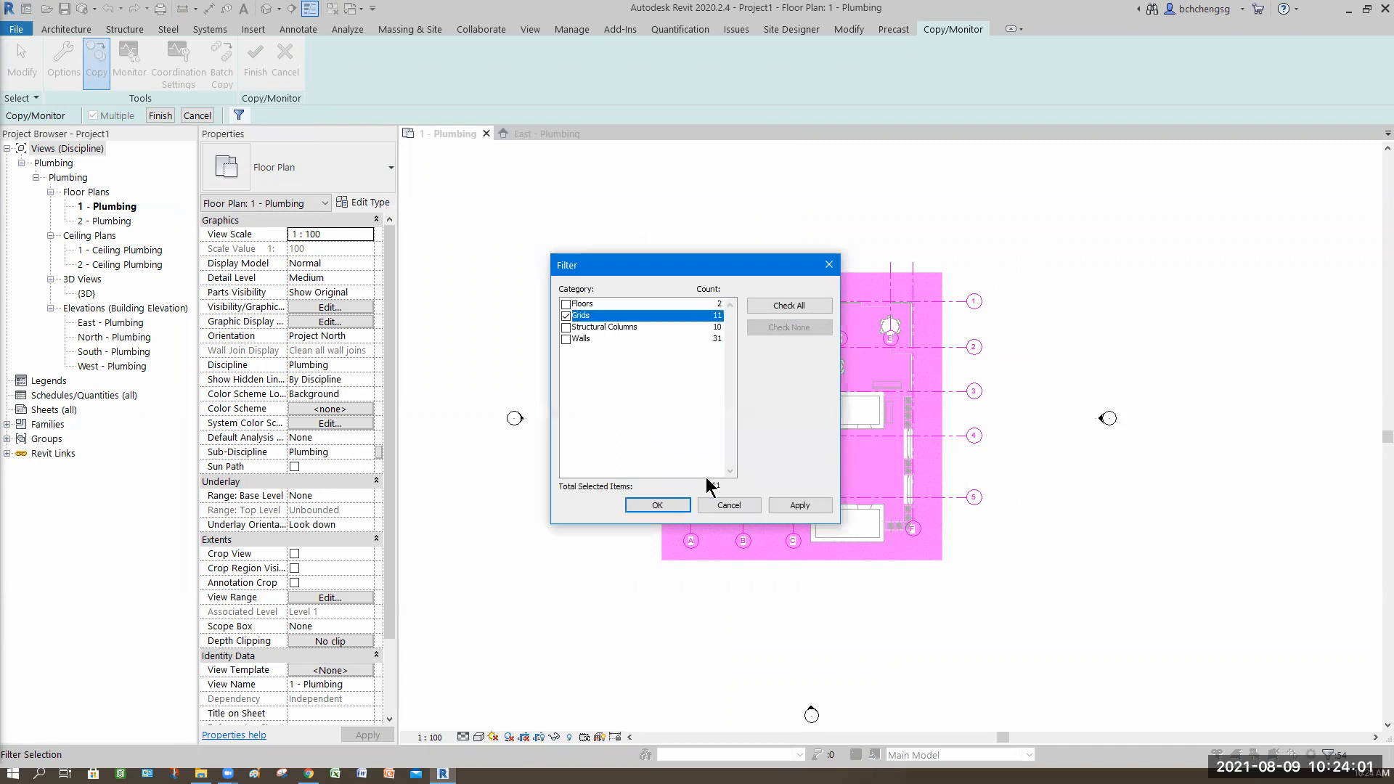
{"action": "left_click", "coordinate": [799, 505]}
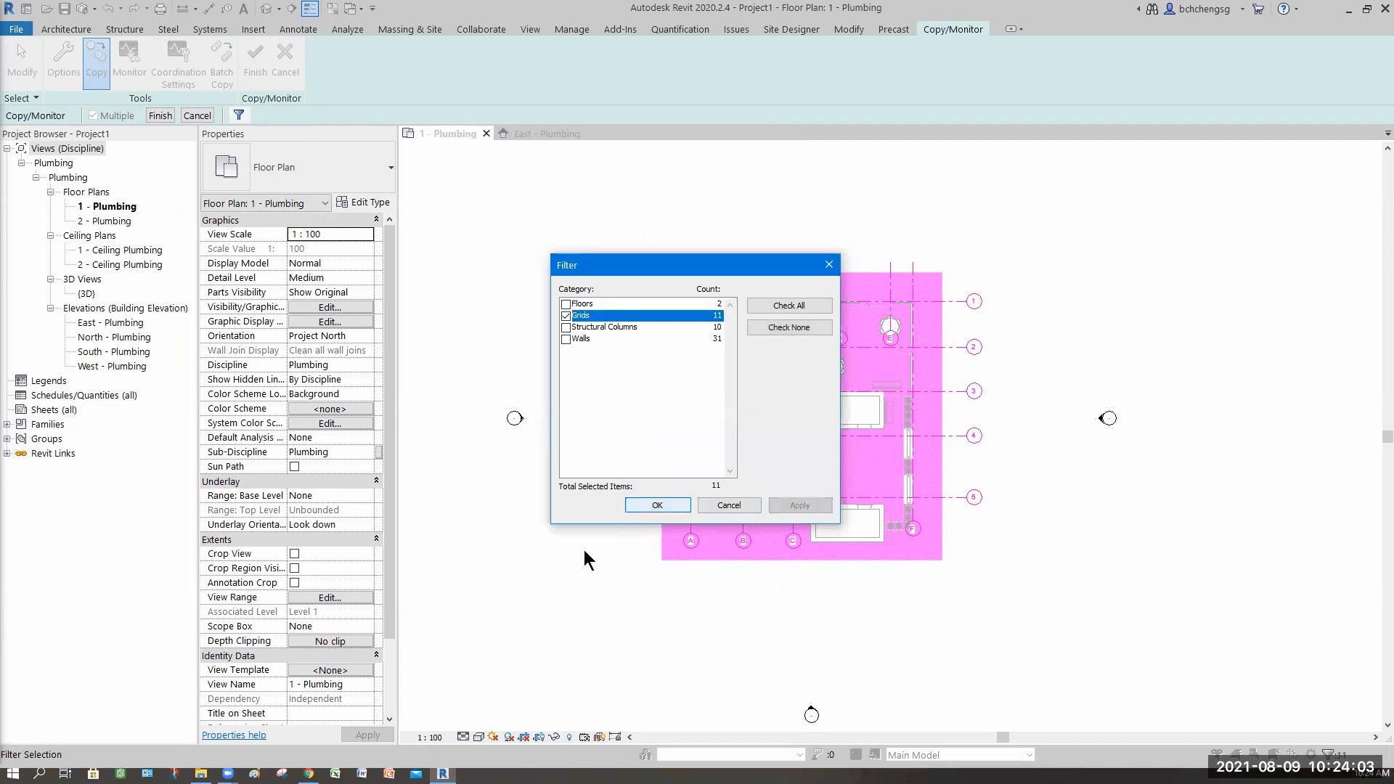
{"action": "key", "text": "Return"}
{"action": "middle_click_drag", "start_coordinate": [721, 423], "coordinate": [608, 437]}
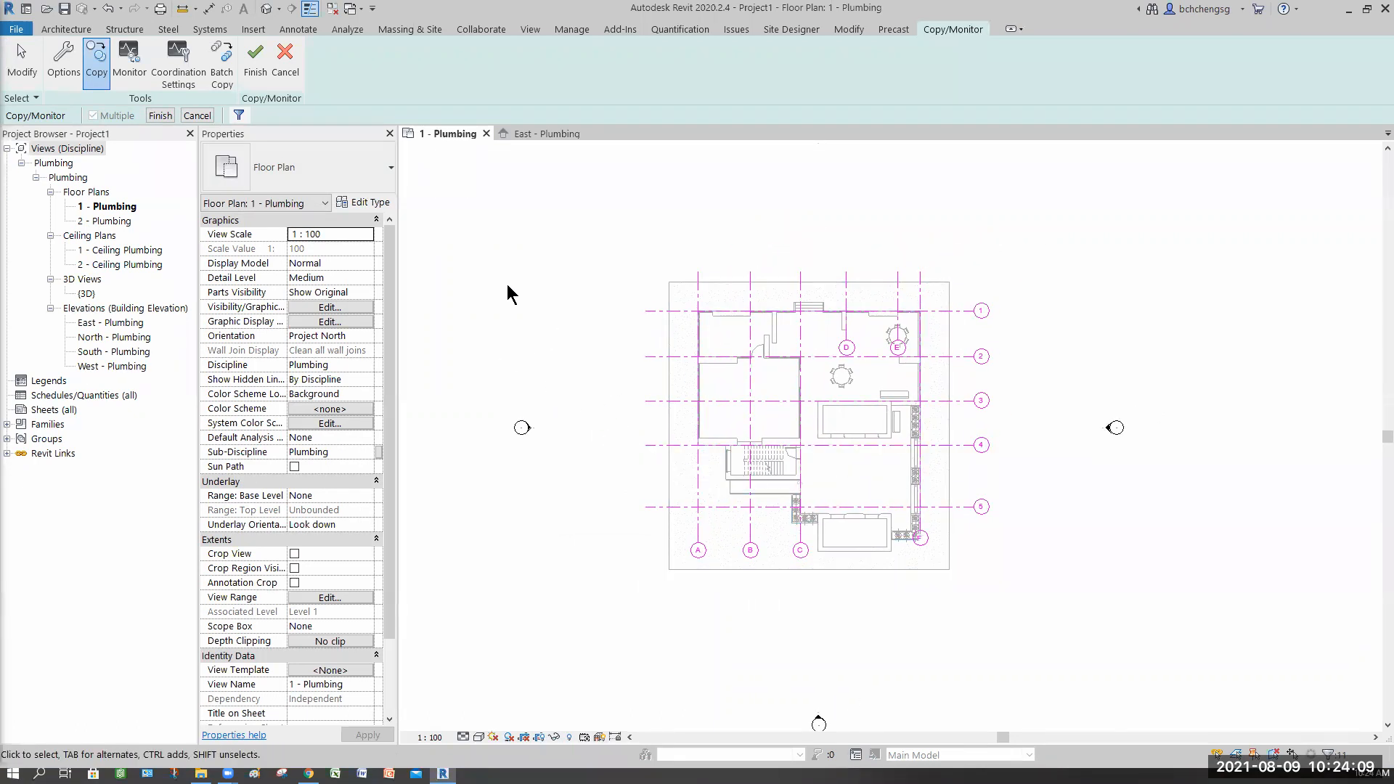
{"action": "left_click", "coordinate": [159, 116]}
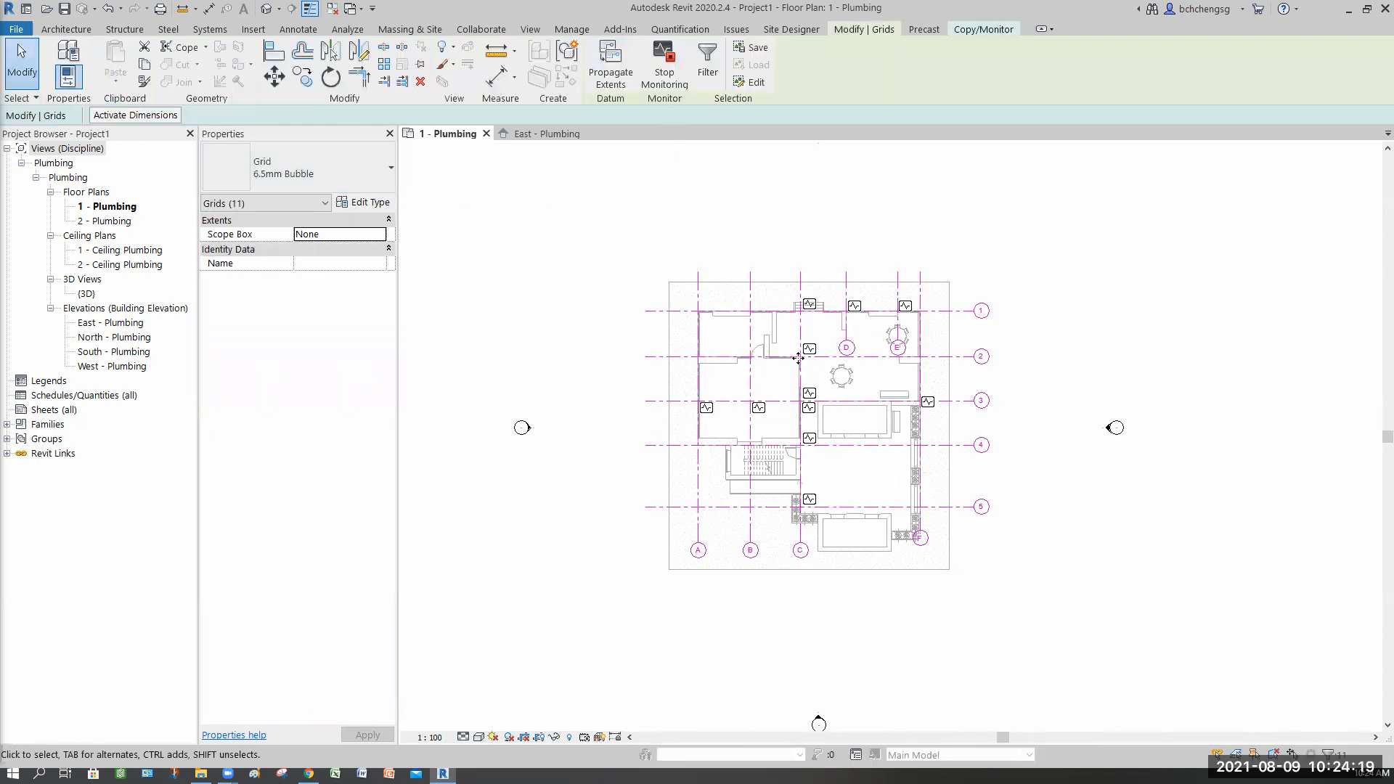
{"action": "left_click", "coordinate": [981, 29]}
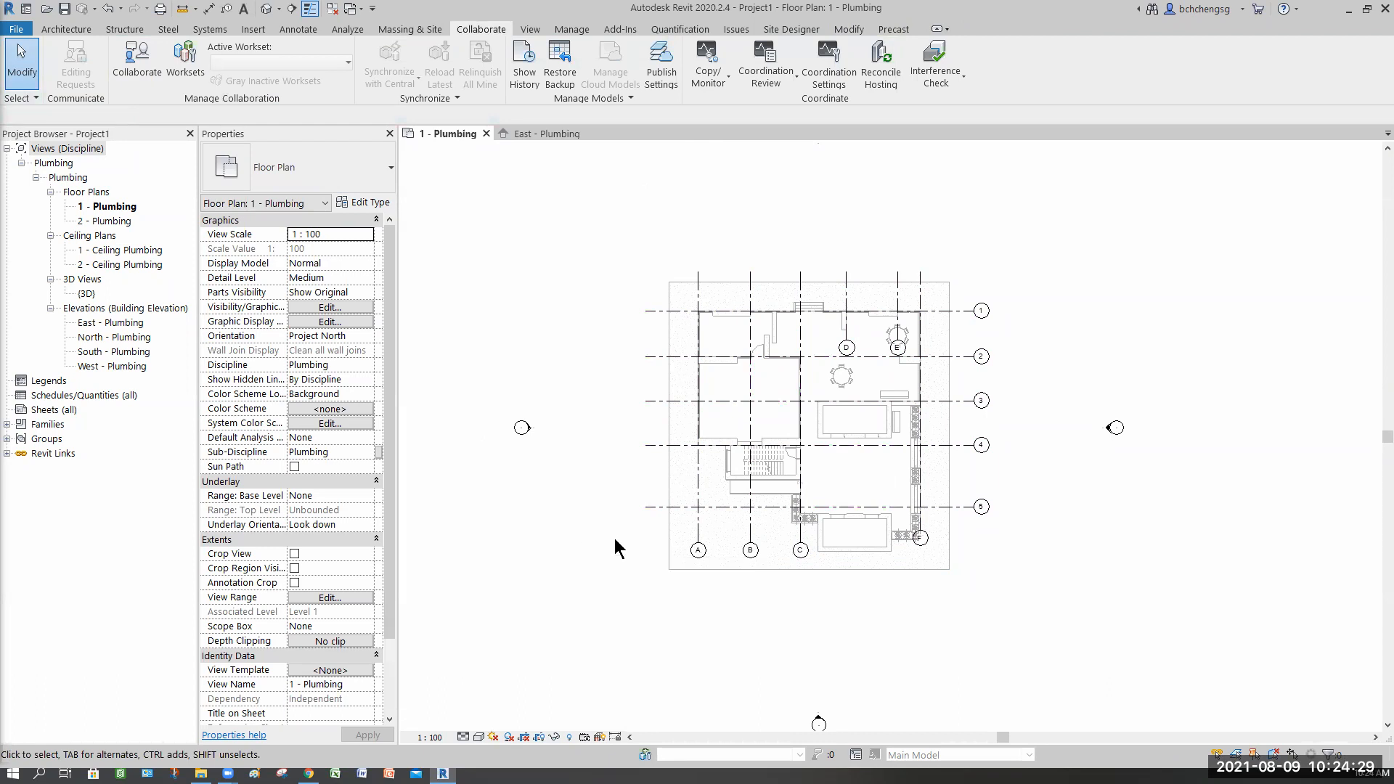
Step: Show grid bubbles at the left ends of grids 1 through 5
{"action": "scroll", "coordinate": [616, 543], "scroll_direction": "up", "scroll_amount": 1}
{"action": "middle_click_drag", "start_coordinate": [664, 498], "coordinate": [669, 525]}
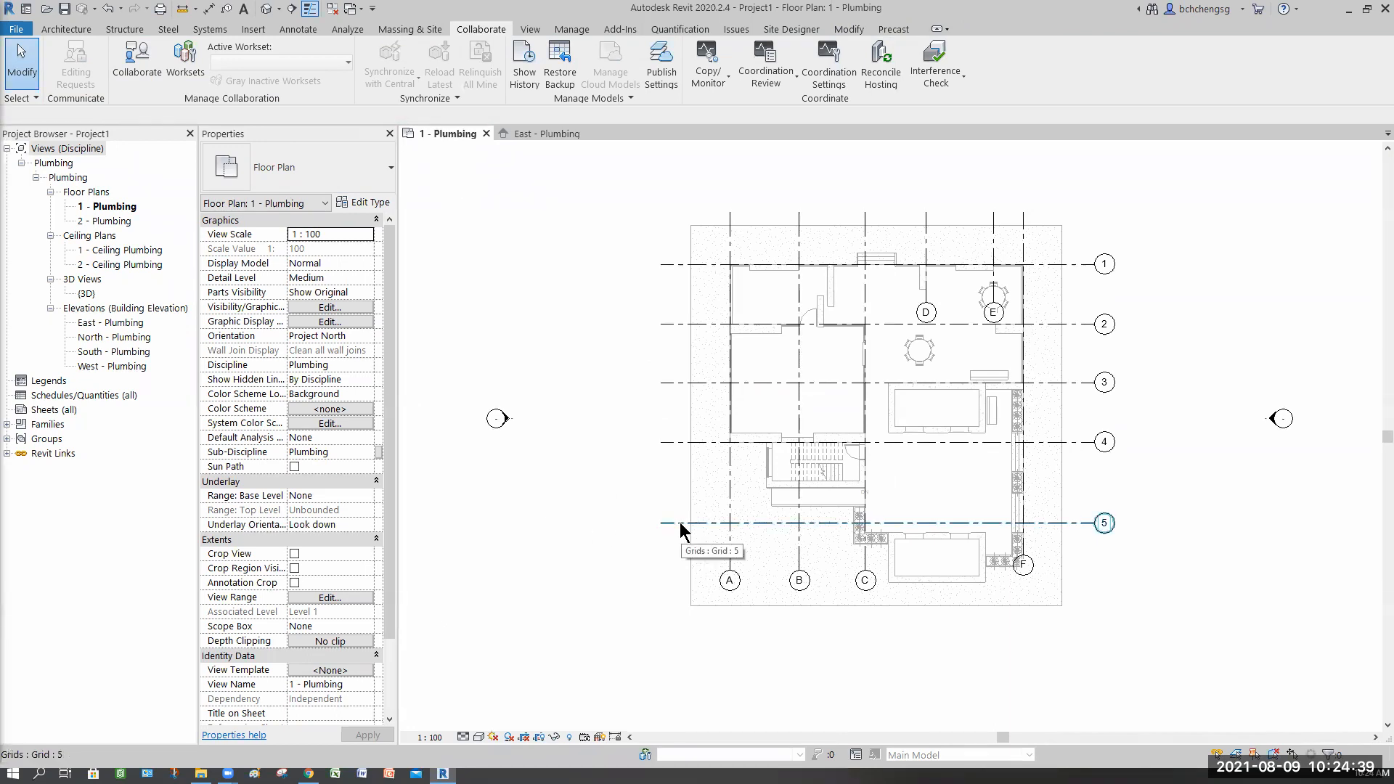
{"action": "left_click", "coordinate": [643, 578]}
{"action": "middle_click_drag", "start_coordinate": [610, 606], "coordinate": [590, 544]}
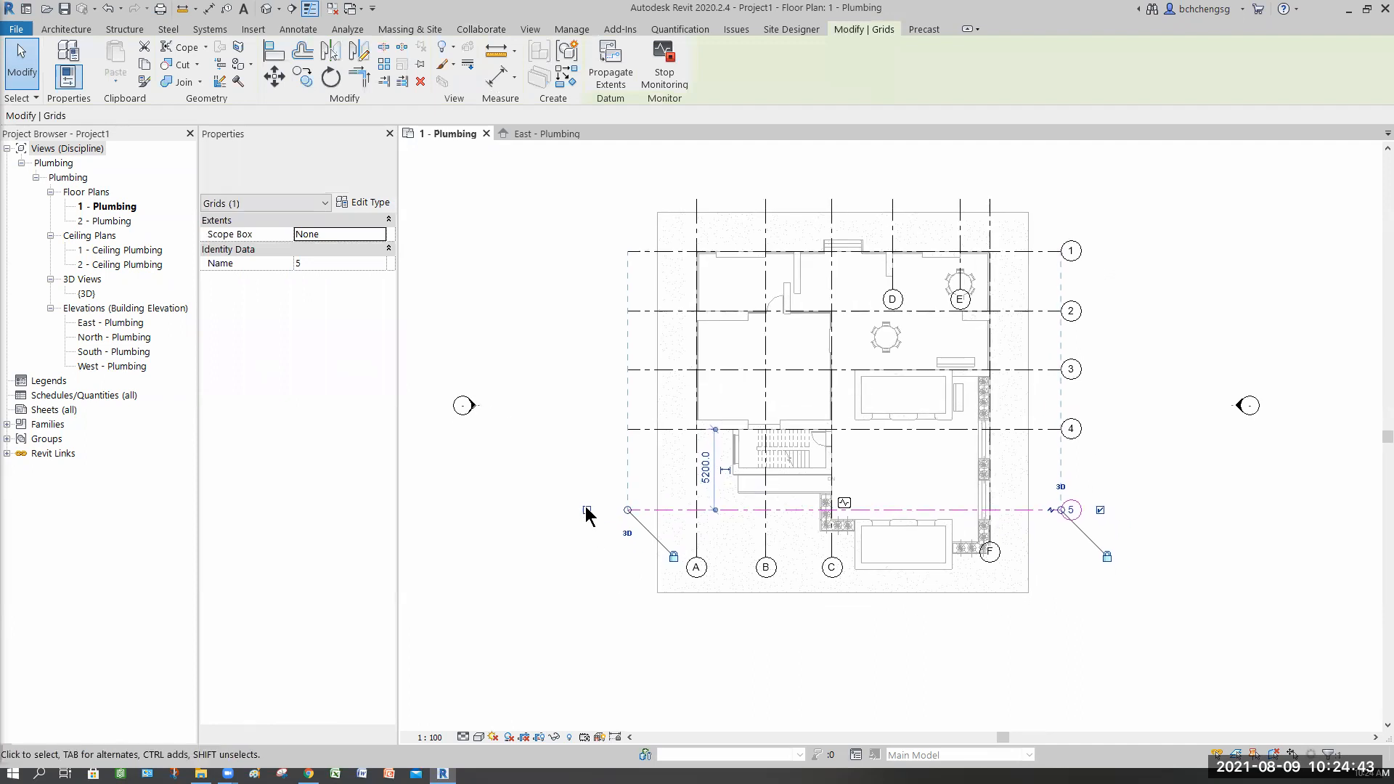
{"action": "left_click", "coordinate": [586, 510]}
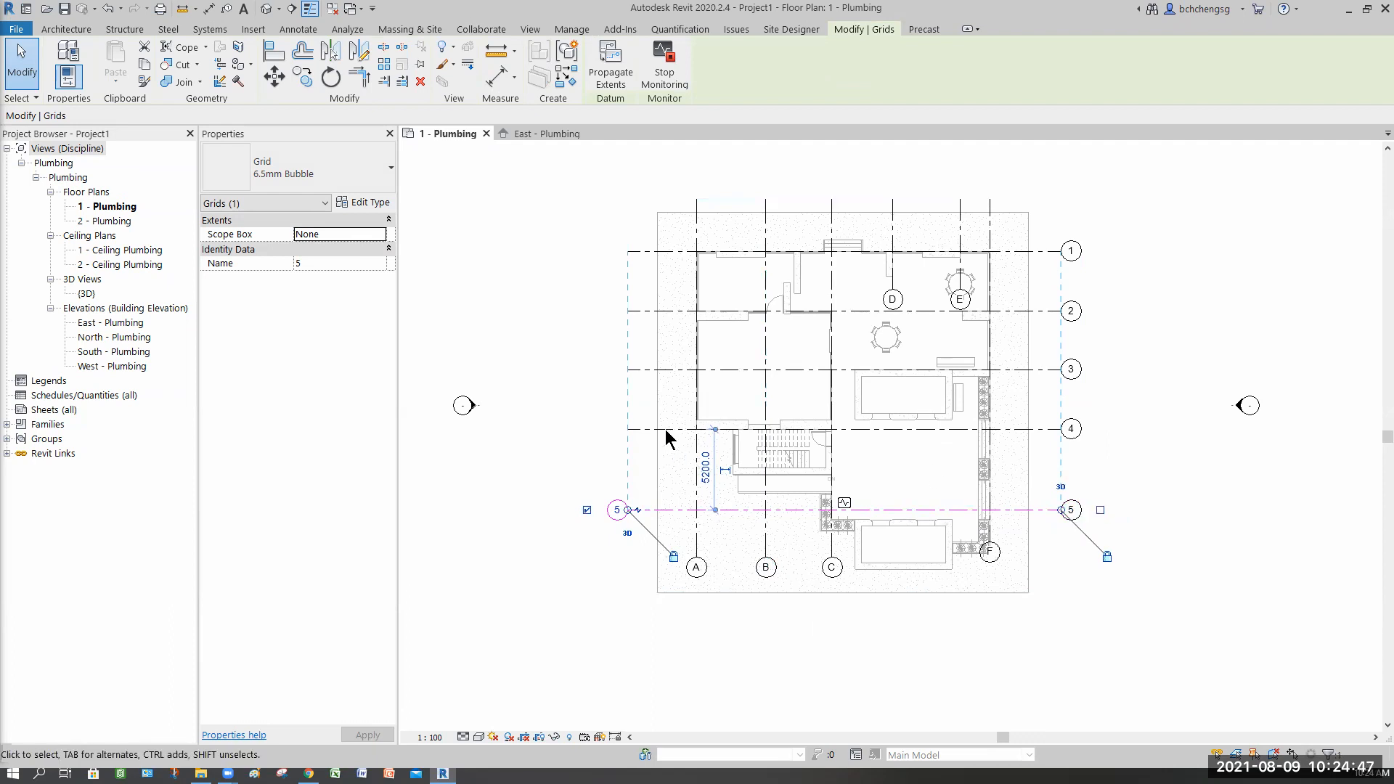
{"action": "left_click", "coordinate": [583, 434]}
{"action": "left_click", "coordinate": [587, 428]}
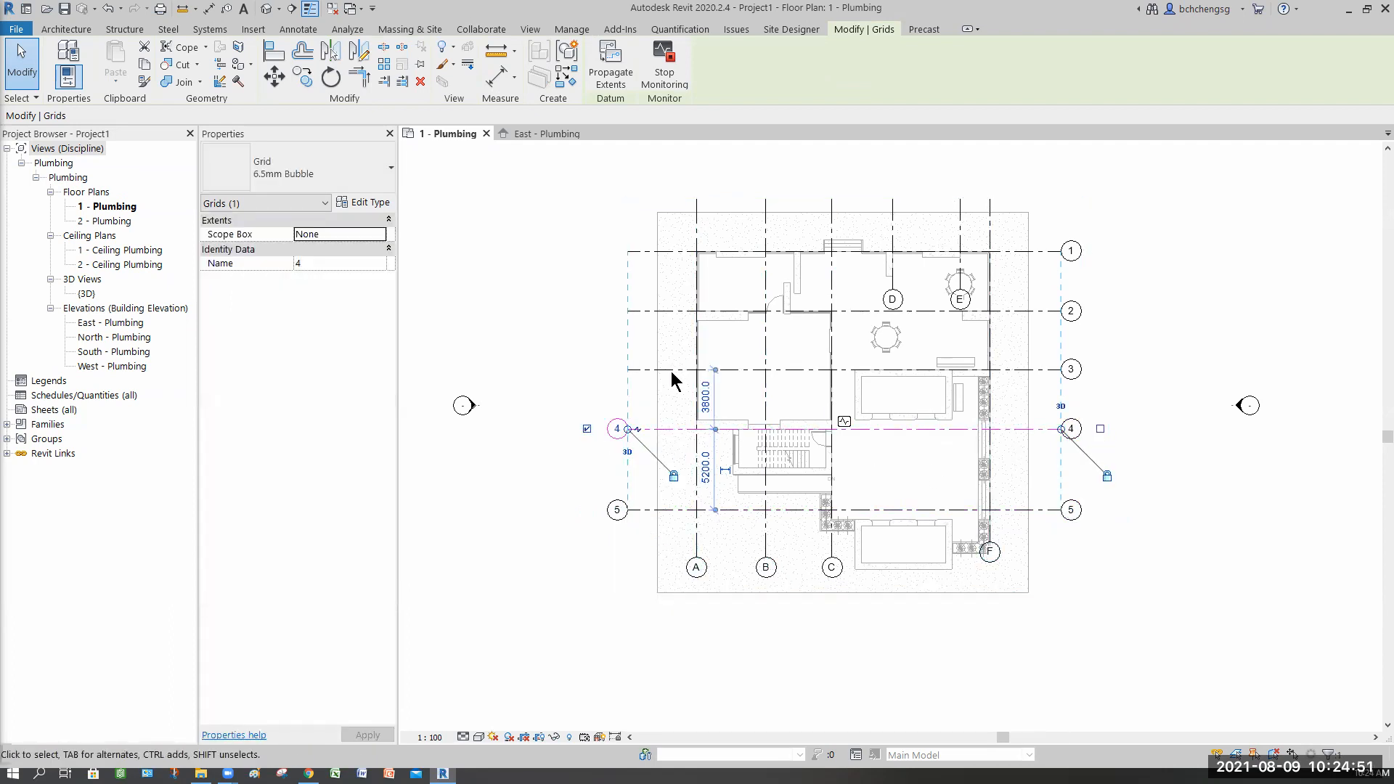
{"action": "left_click", "coordinate": [638, 369]}
{"action": "left_click", "coordinate": [587, 369]}
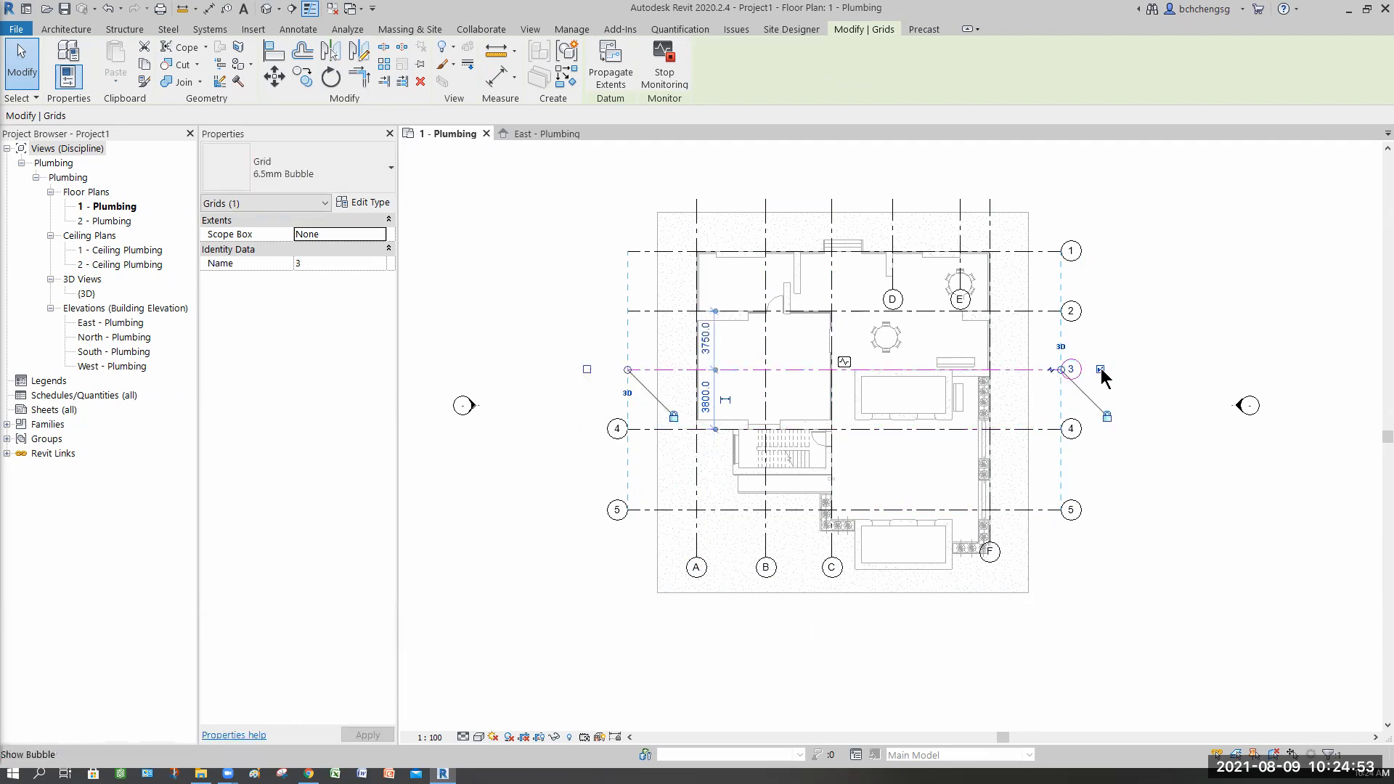
{"action": "left_click", "coordinate": [672, 310]}
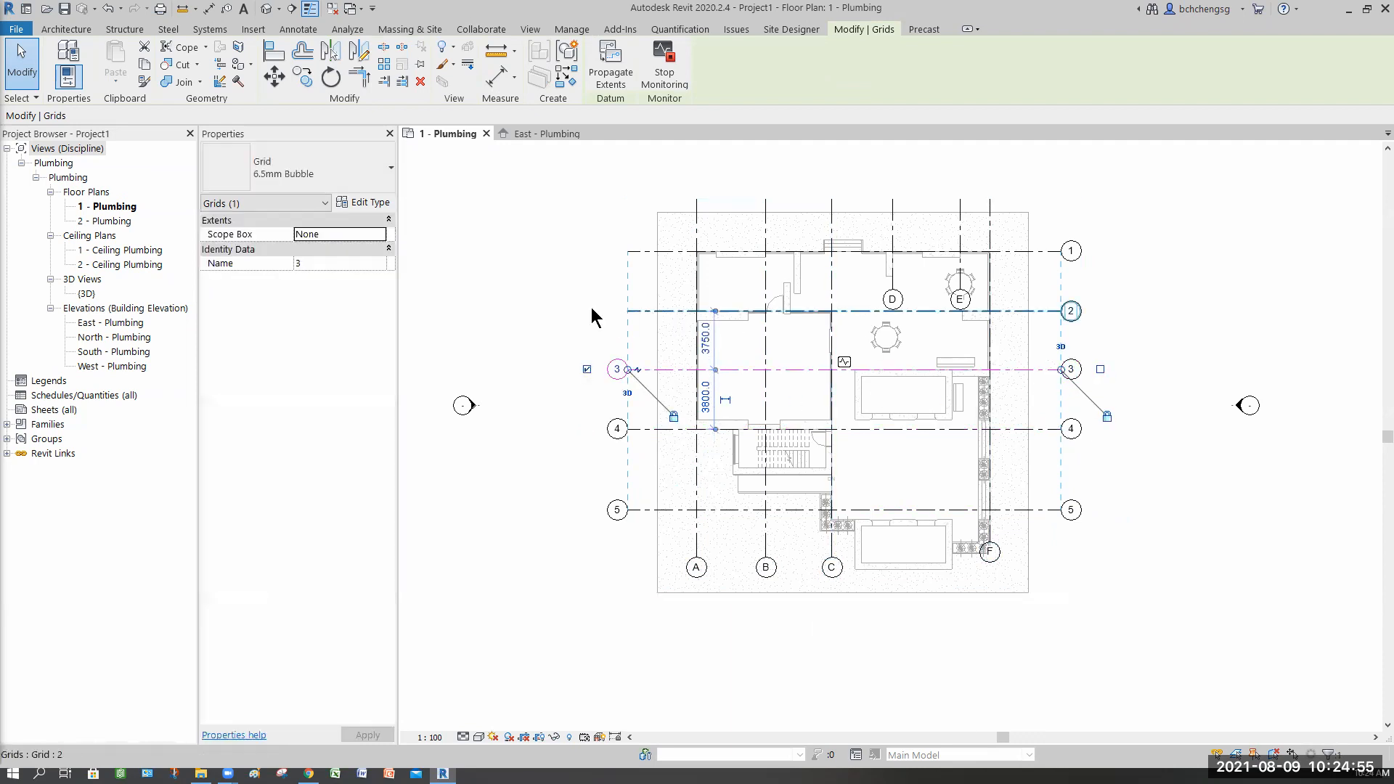
{"action": "left_click", "coordinate": [586, 311]}
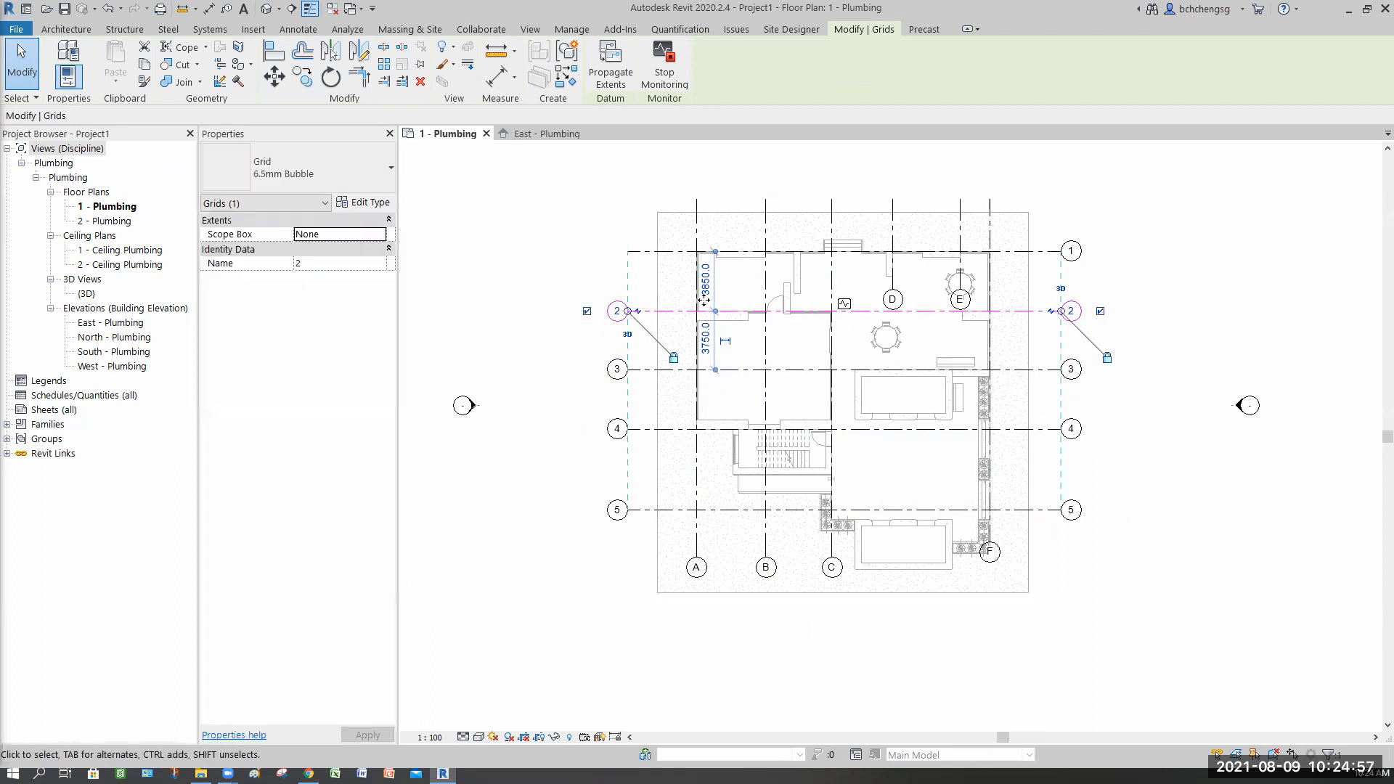
{"action": "left_click", "coordinate": [806, 254]}
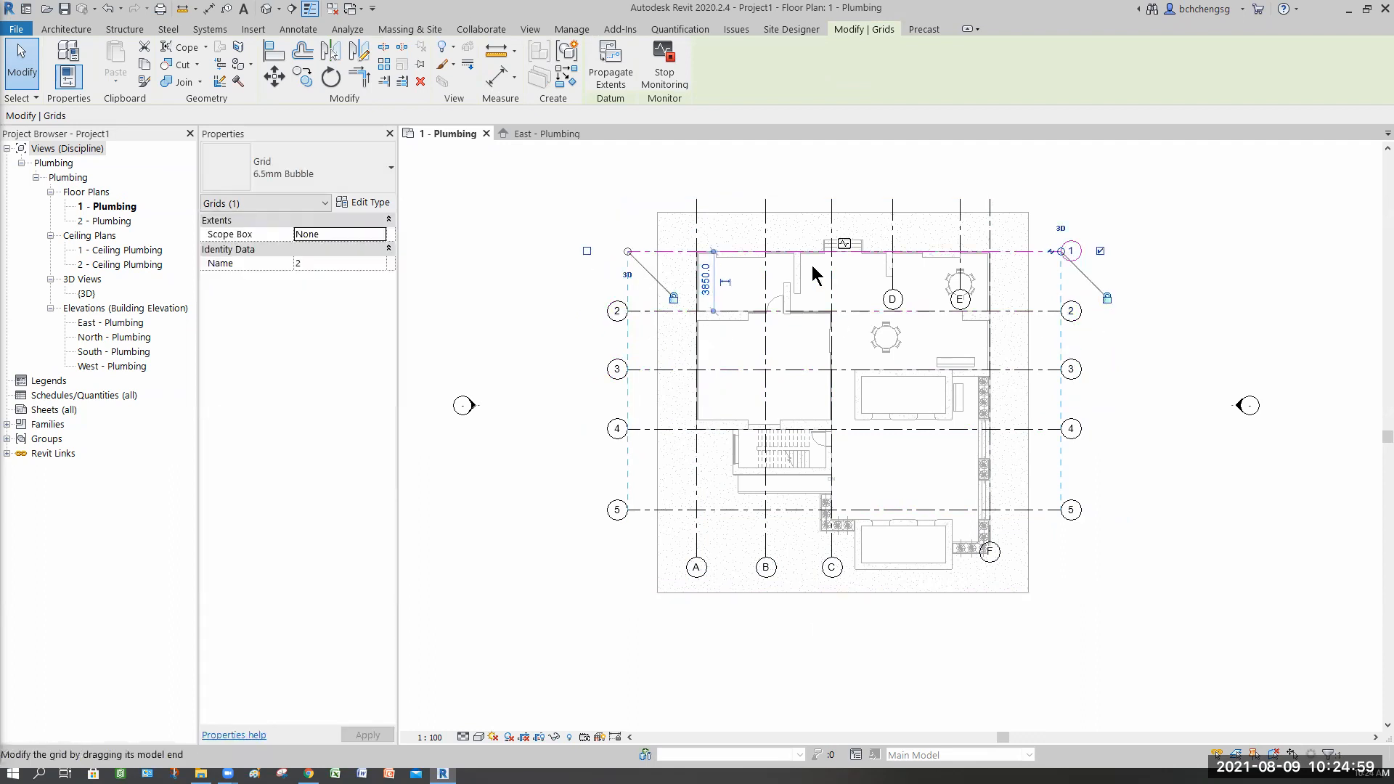
{"action": "left_click", "coordinate": [1100, 252]}
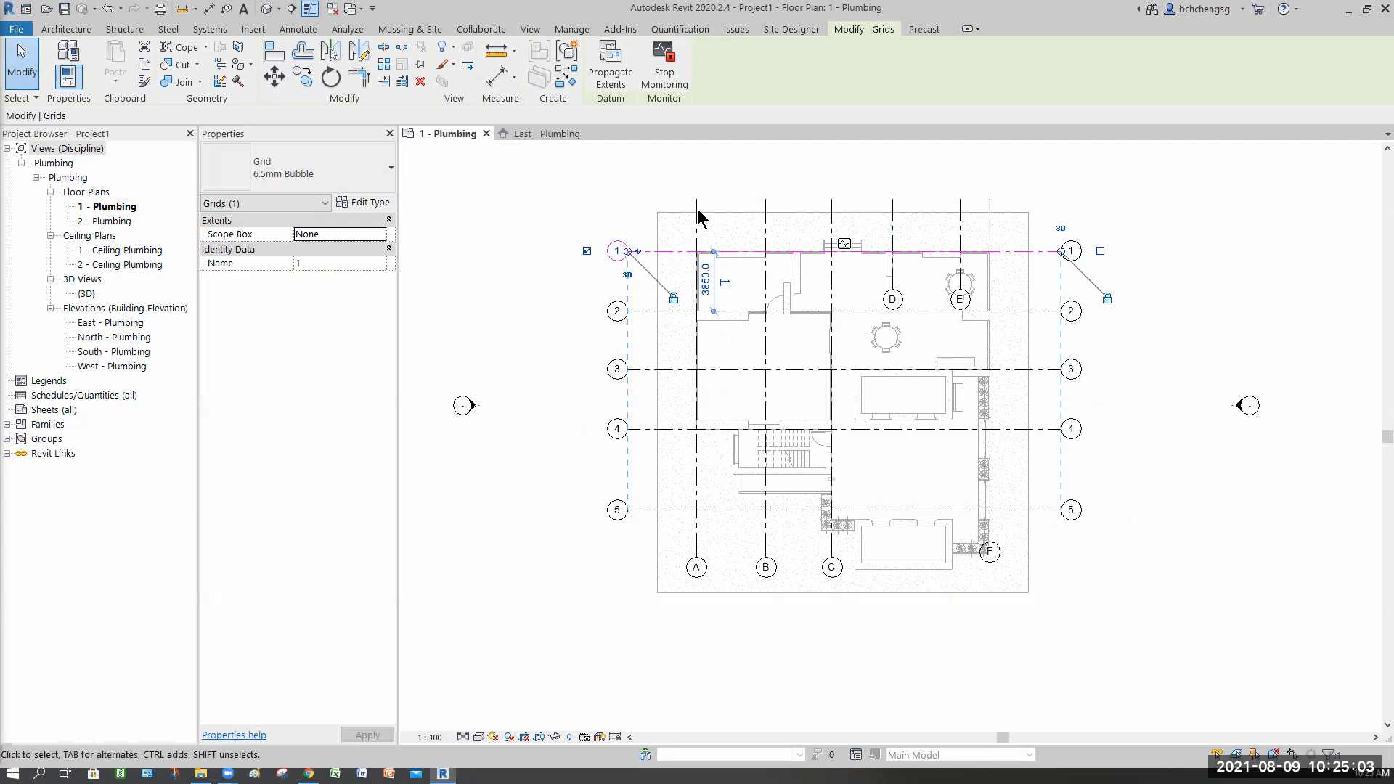
Step: Show grid bubbles at the top ends of grids A through F
{"action": "left_click", "coordinate": [695, 159]}
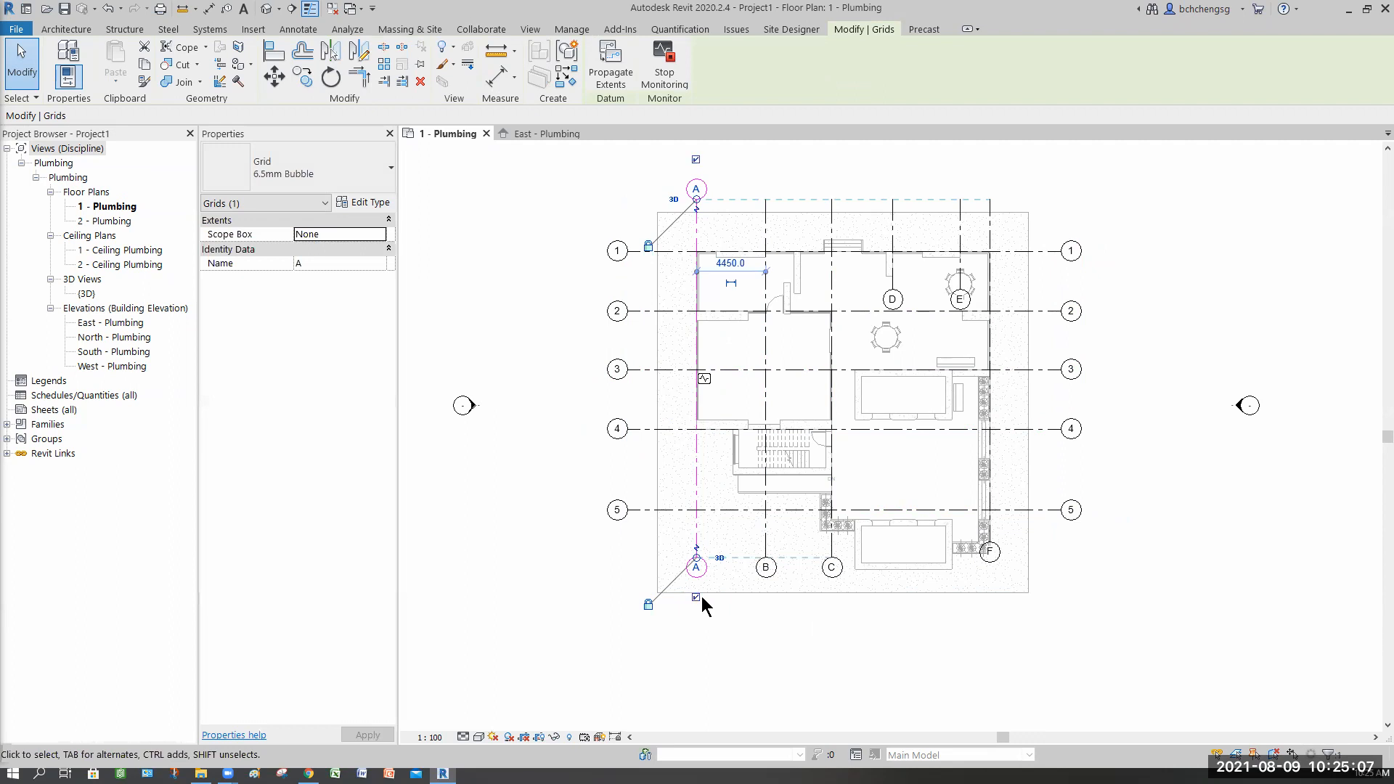
{"action": "left_click", "coordinate": [791, 609]}
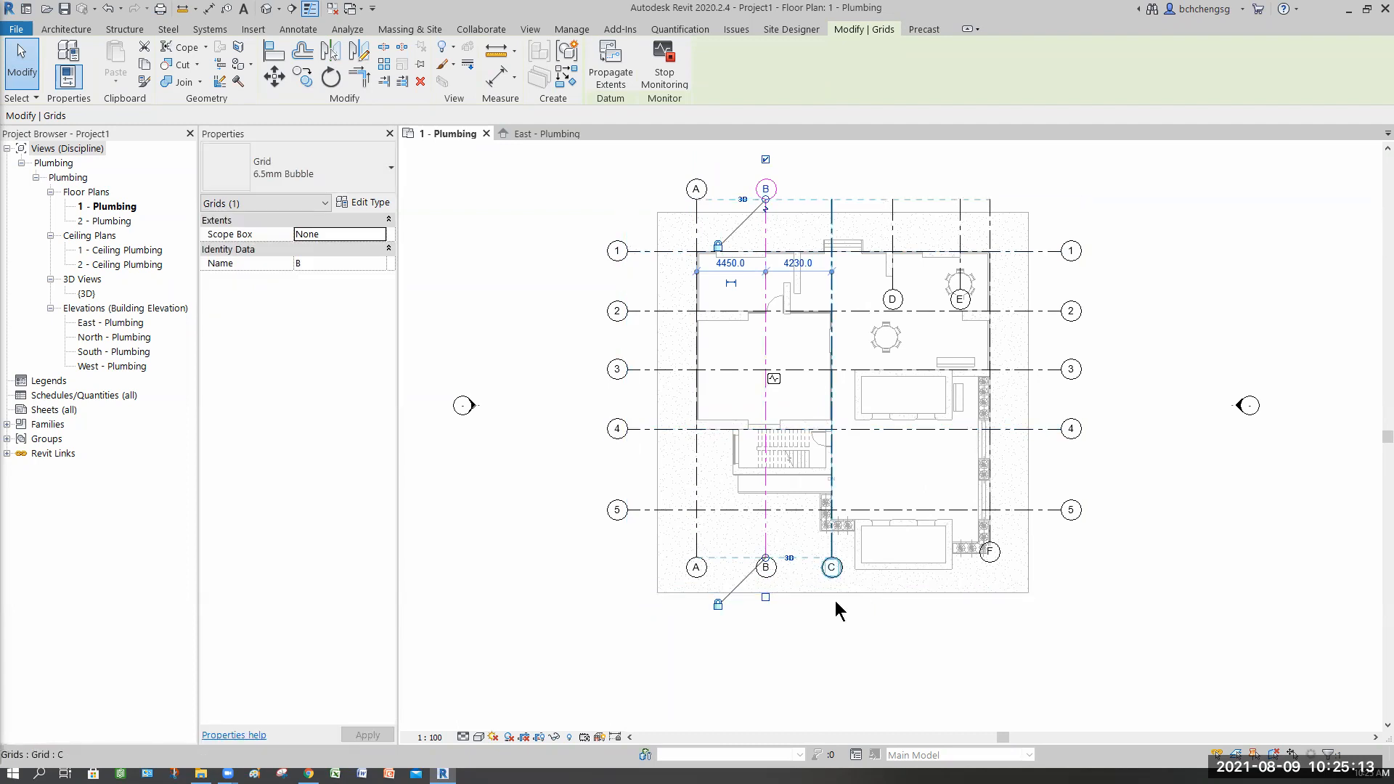
{"action": "left_click", "coordinate": [836, 602]}
{"action": "left_click", "coordinate": [831, 160]}
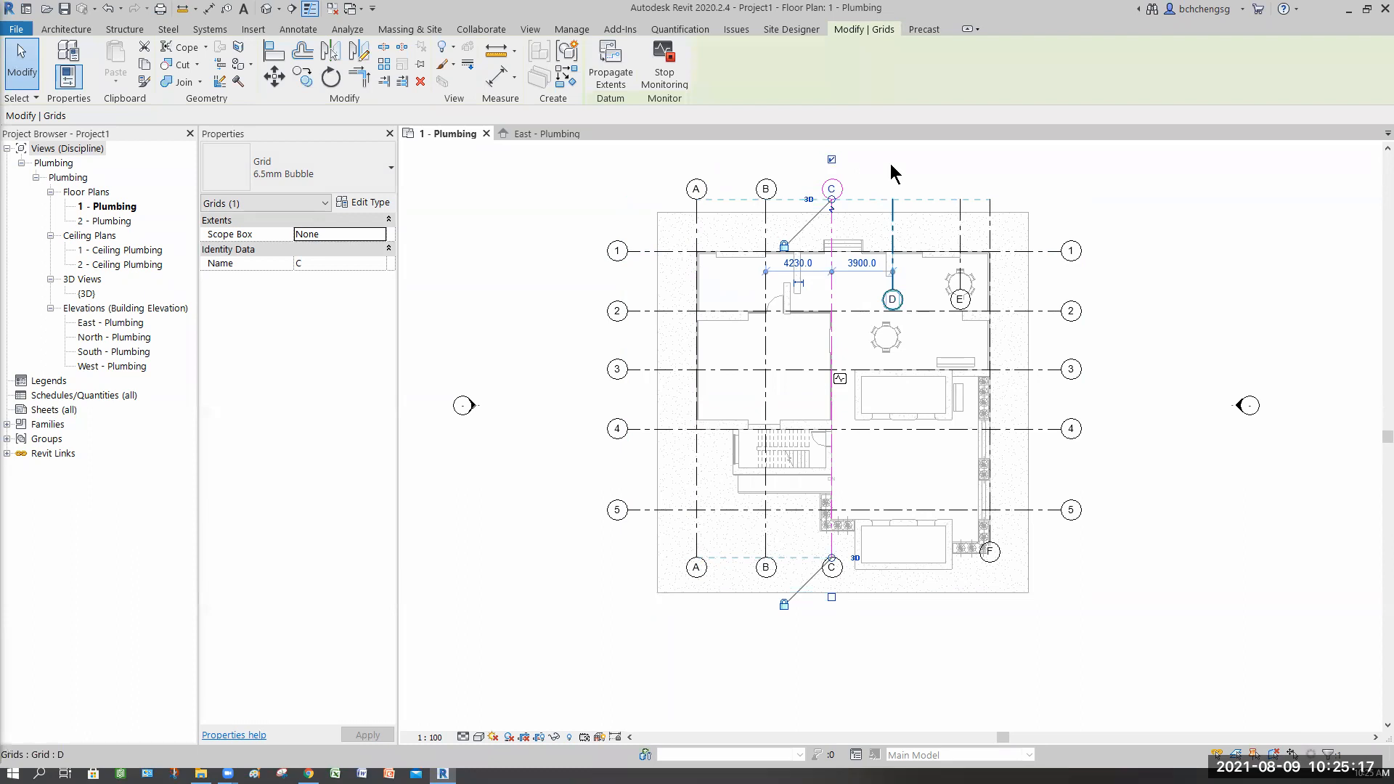
{"action": "left_click", "coordinate": [895, 204]}
{"action": "left_click", "coordinate": [892, 159]}
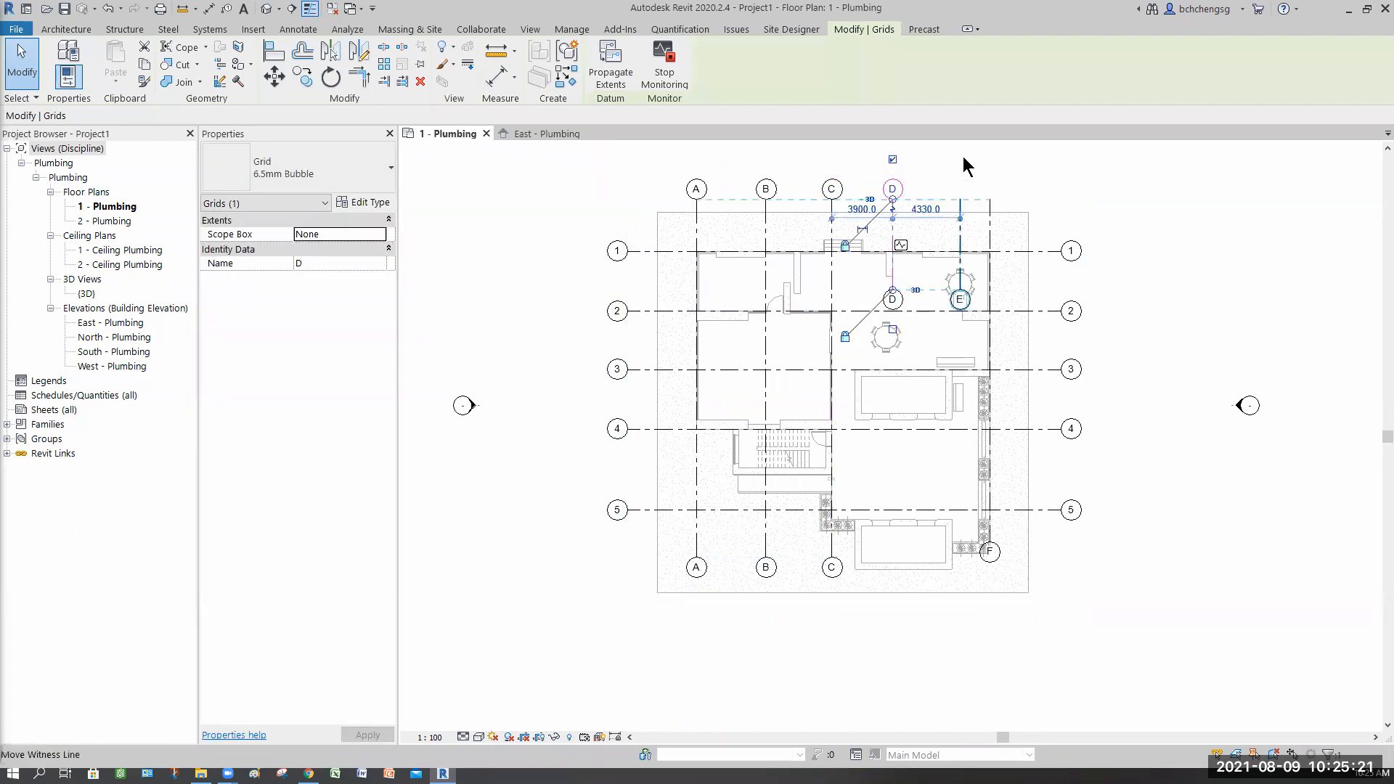
{"action": "left_click", "coordinate": [959, 204]}
{"action": "left_click", "coordinate": [958, 159]}
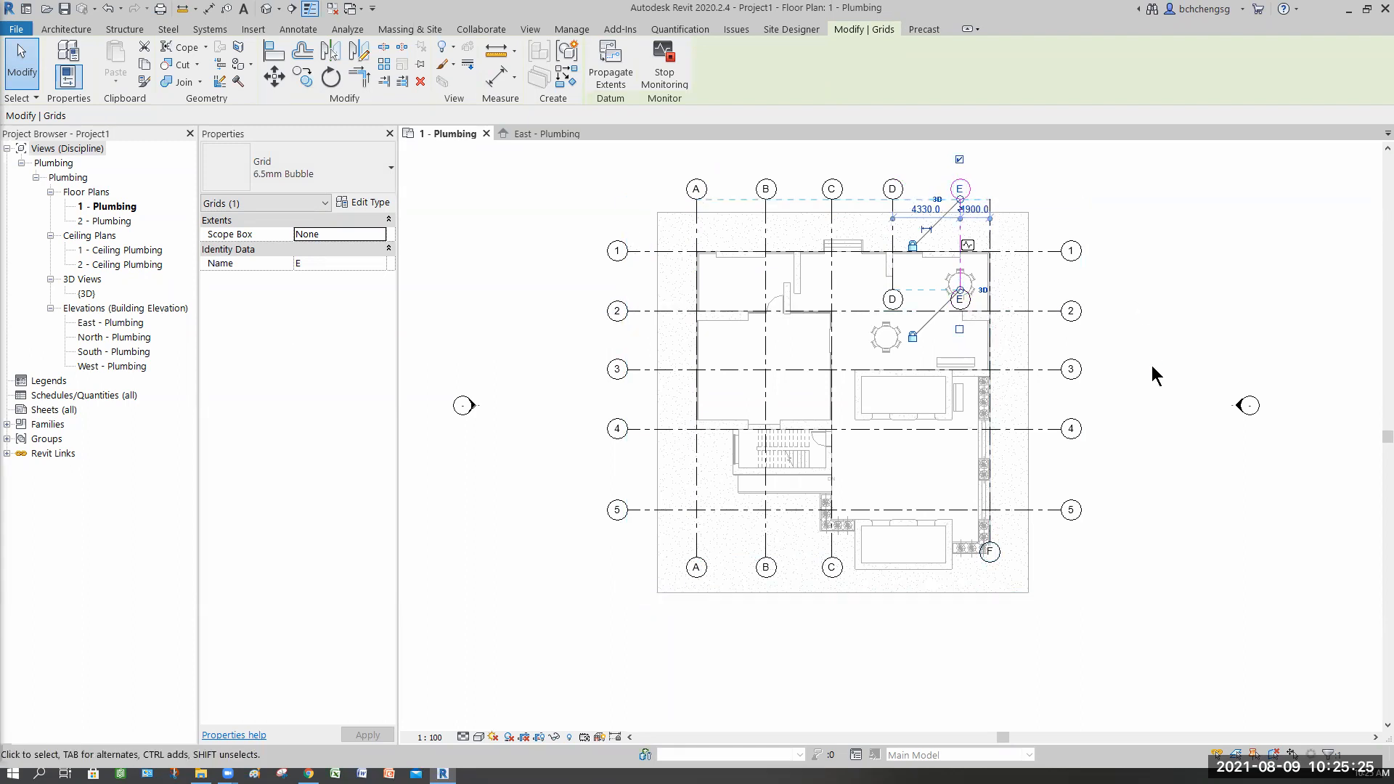
{"action": "left_click", "coordinate": [1176, 452]}
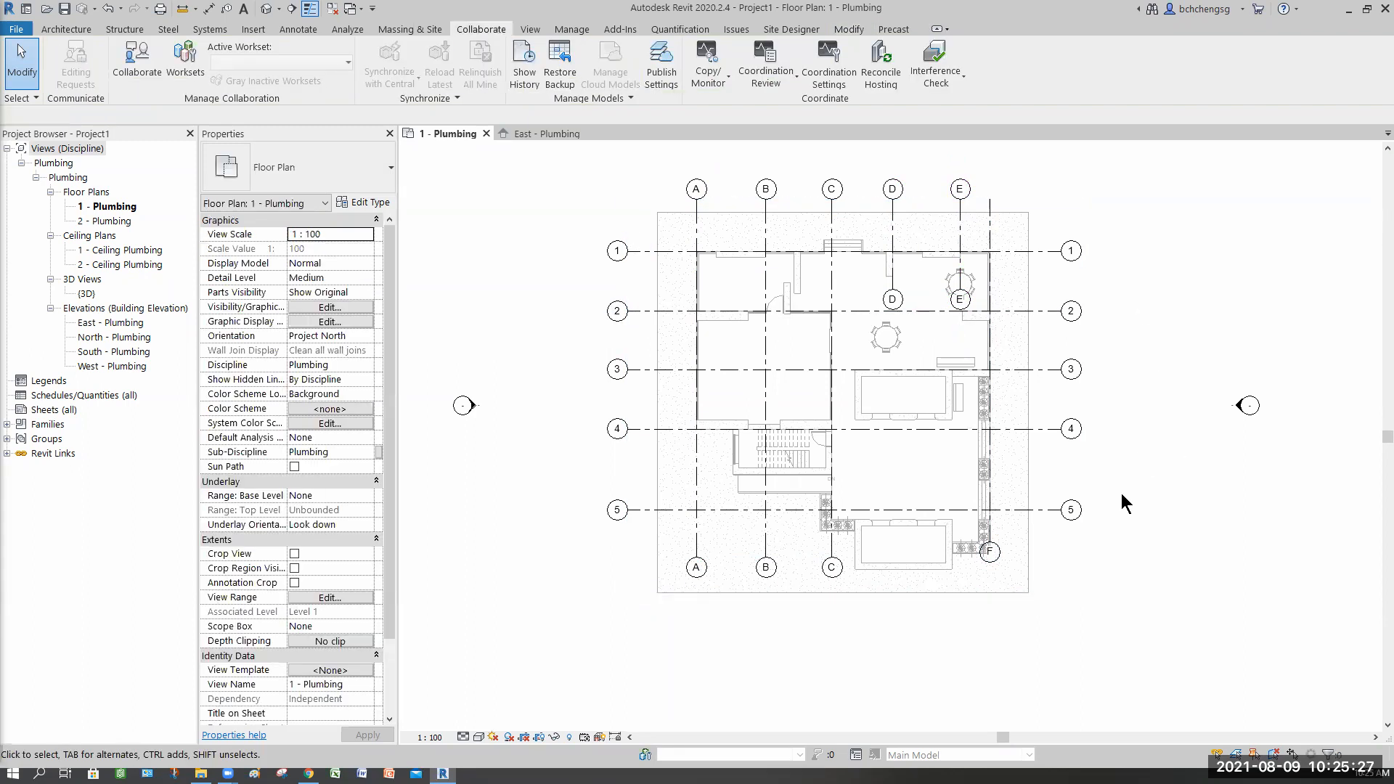
{"action": "middle_click_drag", "start_coordinate": [1066, 600], "coordinate": [1044, 608]}
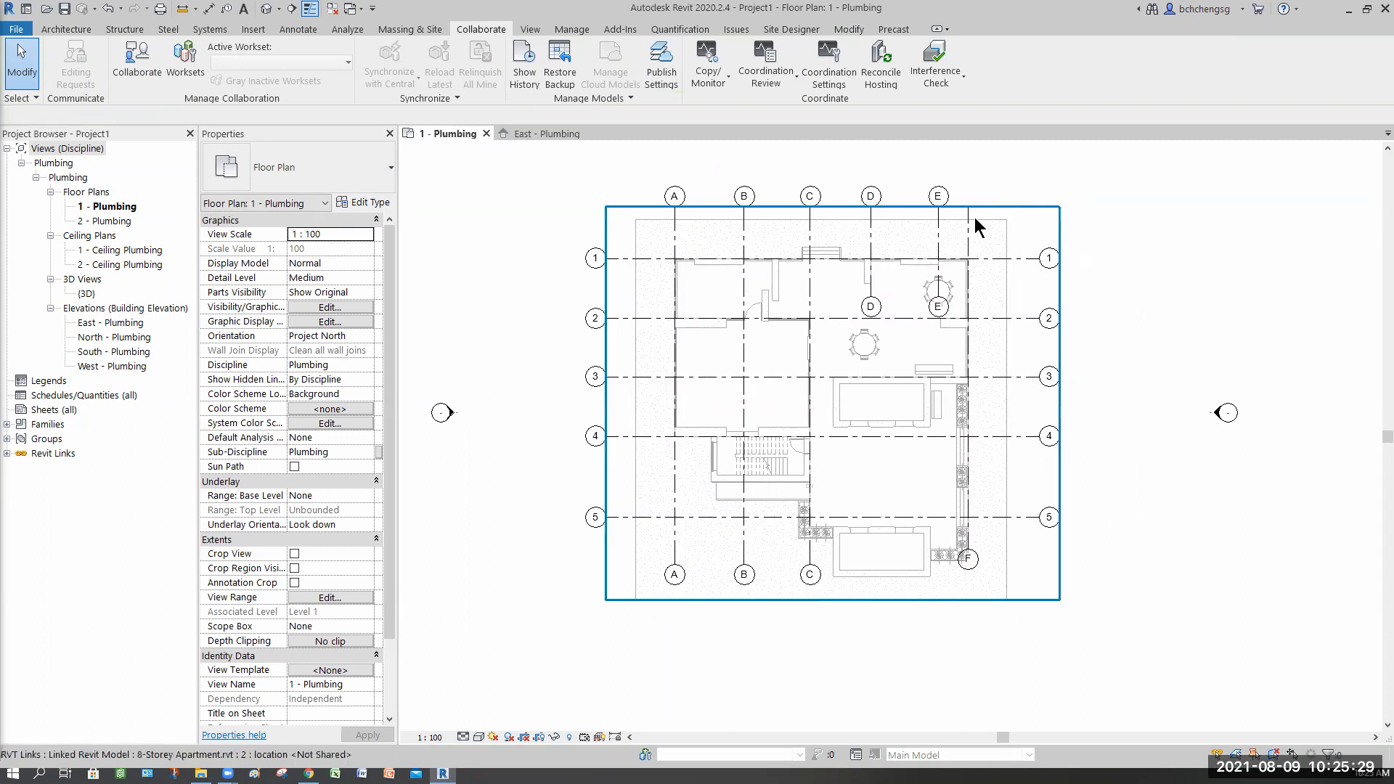
{"action": "left_click", "coordinate": [968, 174]}
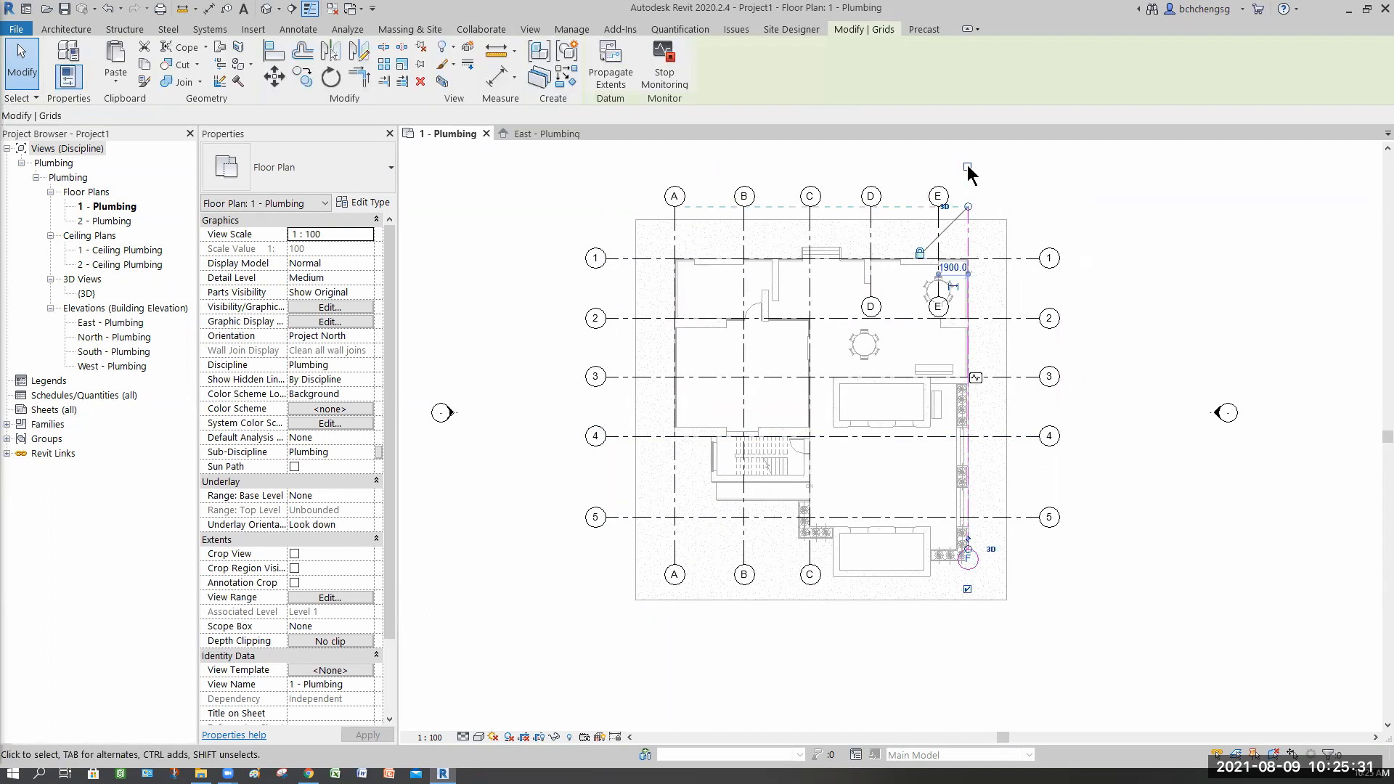
{"action": "left_click", "coordinate": [967, 591]}
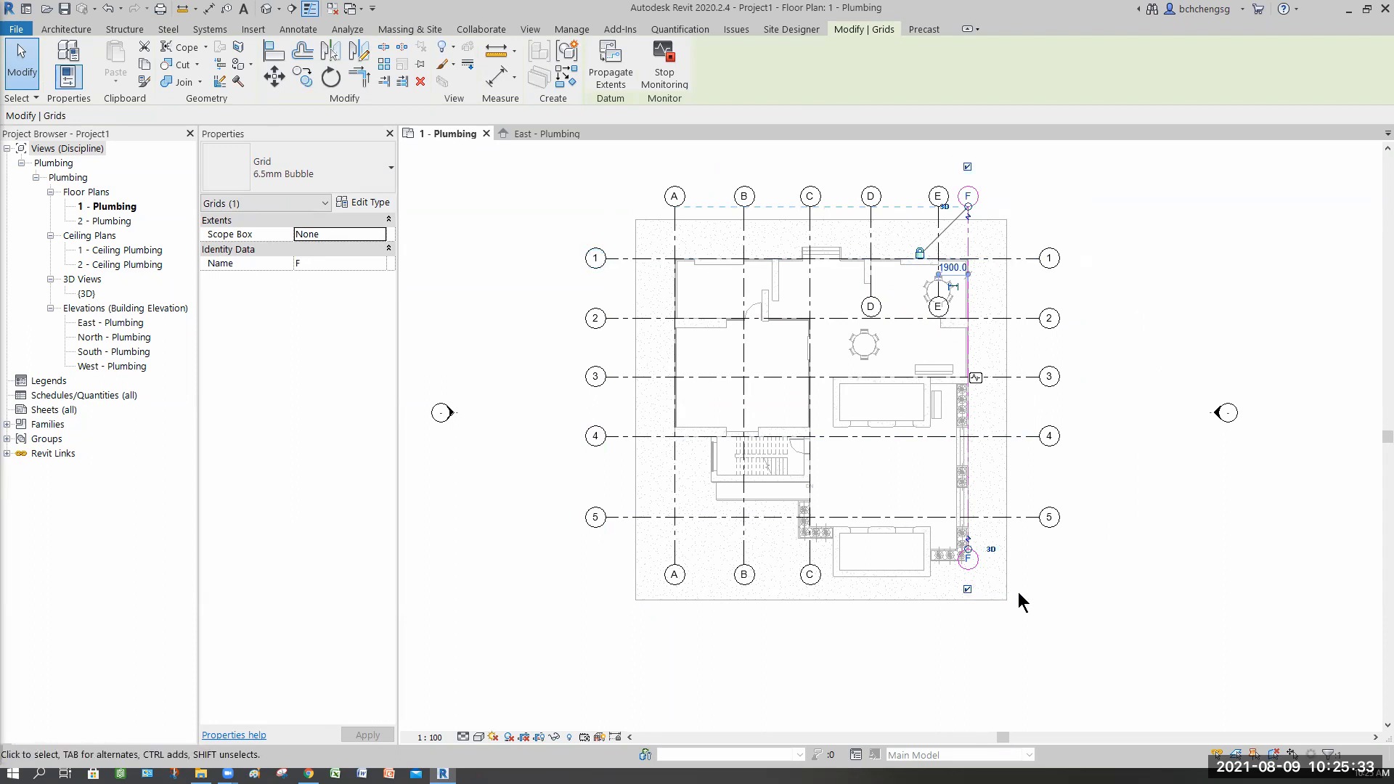
{"action": "left_click", "coordinate": [1081, 607]}
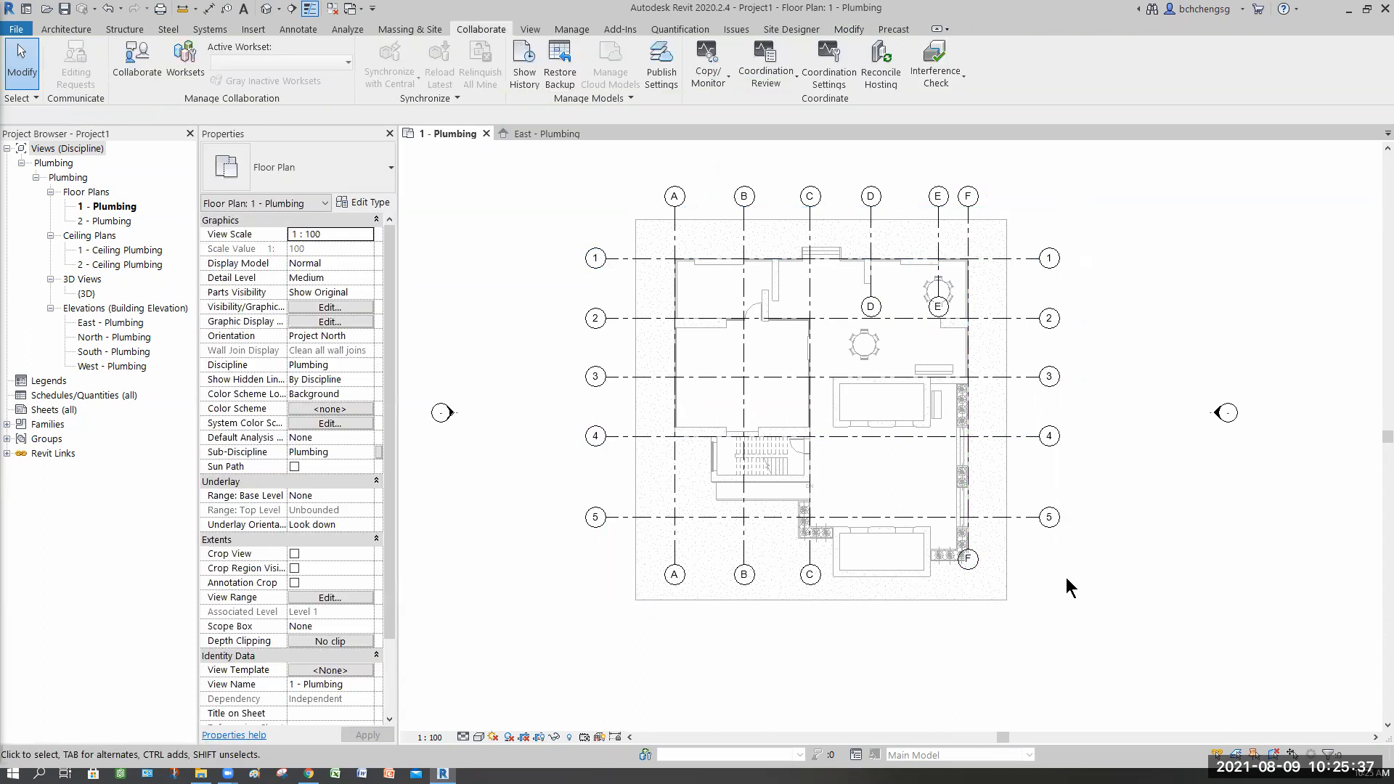
Step: In the plan's visibility settings, set the linked model to custom annotation display and hide its Grids category
{"action": "key", "text": "v"}
{"action": "key", "text": "g"}
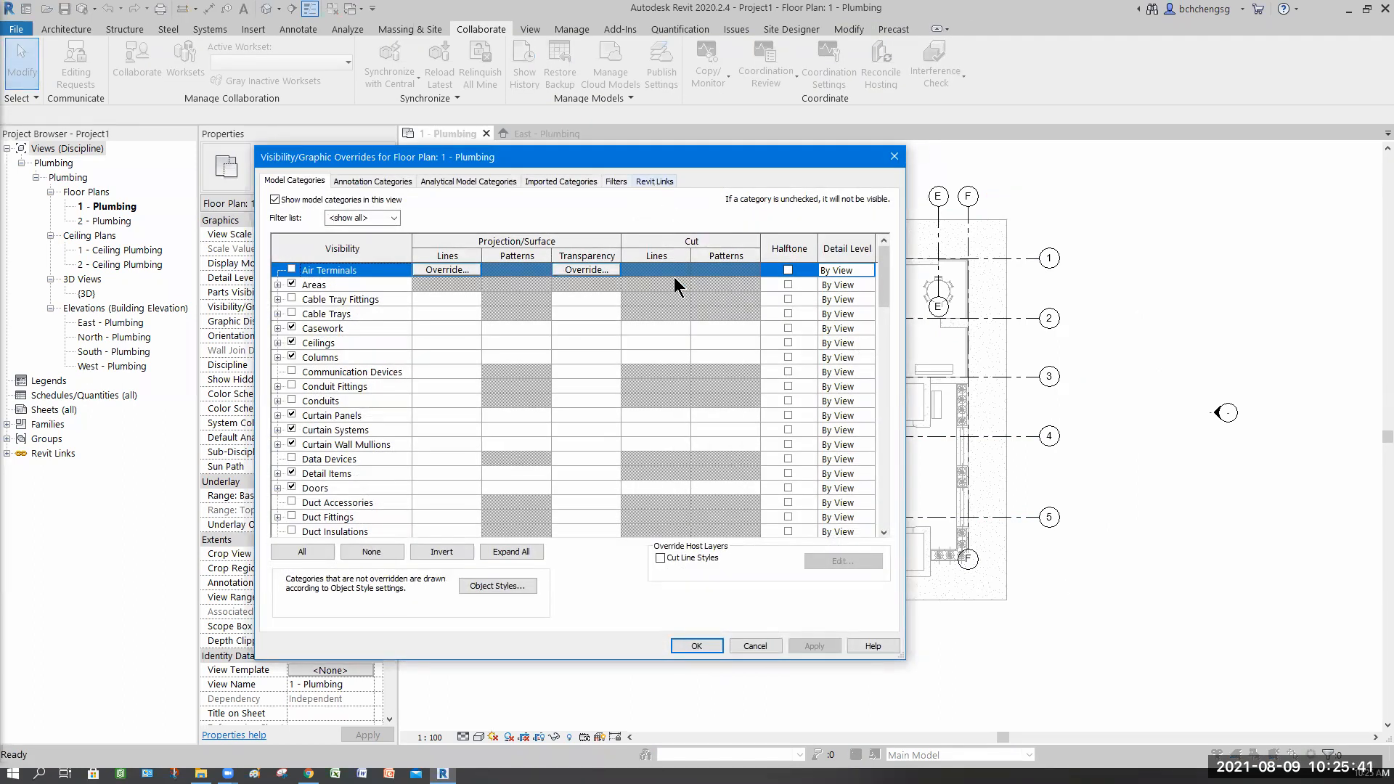
{"action": "left_click", "coordinate": [541, 246]}
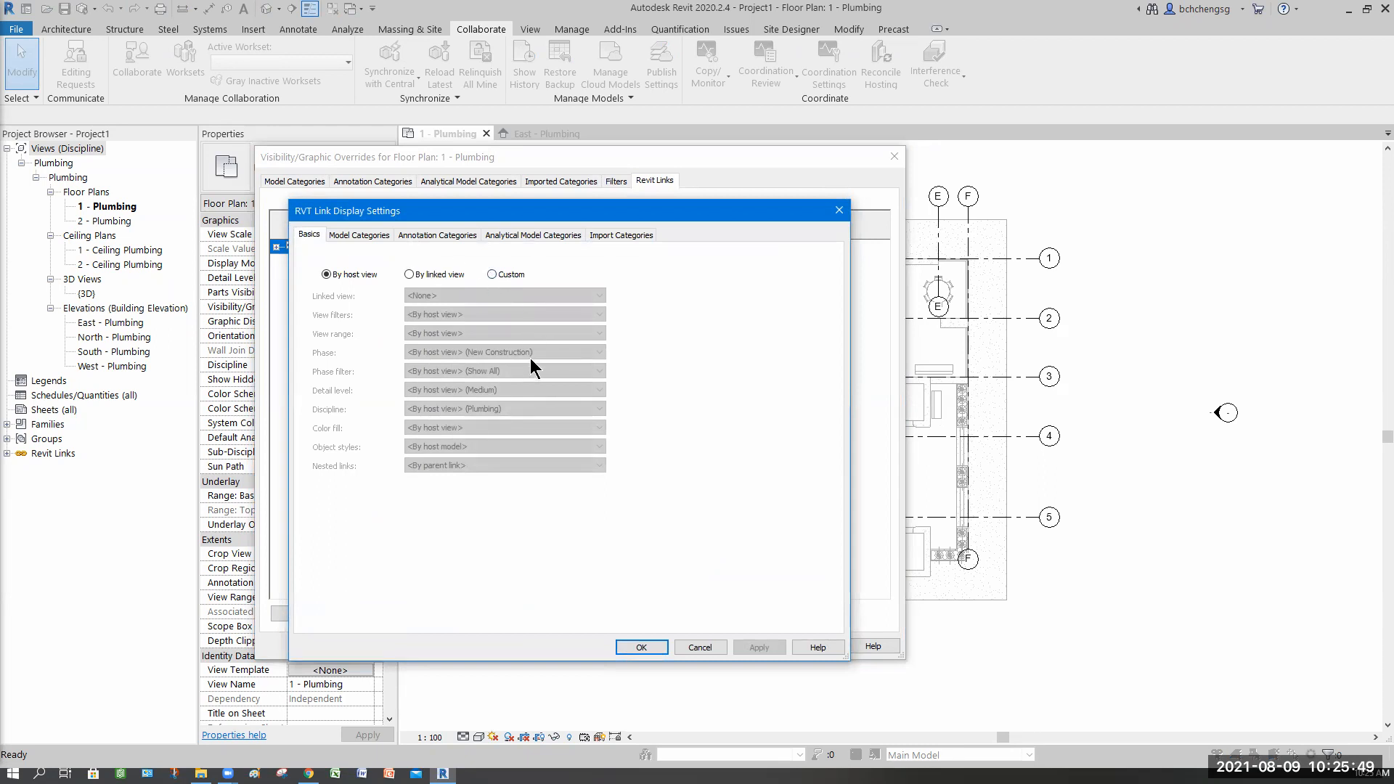
{"action": "left_click", "coordinate": [491, 274]}
{"action": "left_click", "coordinate": [438, 234]}
{"action": "left_click", "coordinate": [567, 258]}
{"action": "left_click", "coordinate": [501, 282]}
{"action": "scroll", "coordinate": [819, 457], "scroll_direction": "down", "scroll_amount": 5}
{"action": "scroll", "coordinate": [819, 472], "scroll_direction": "down", "scroll_amount": 20}
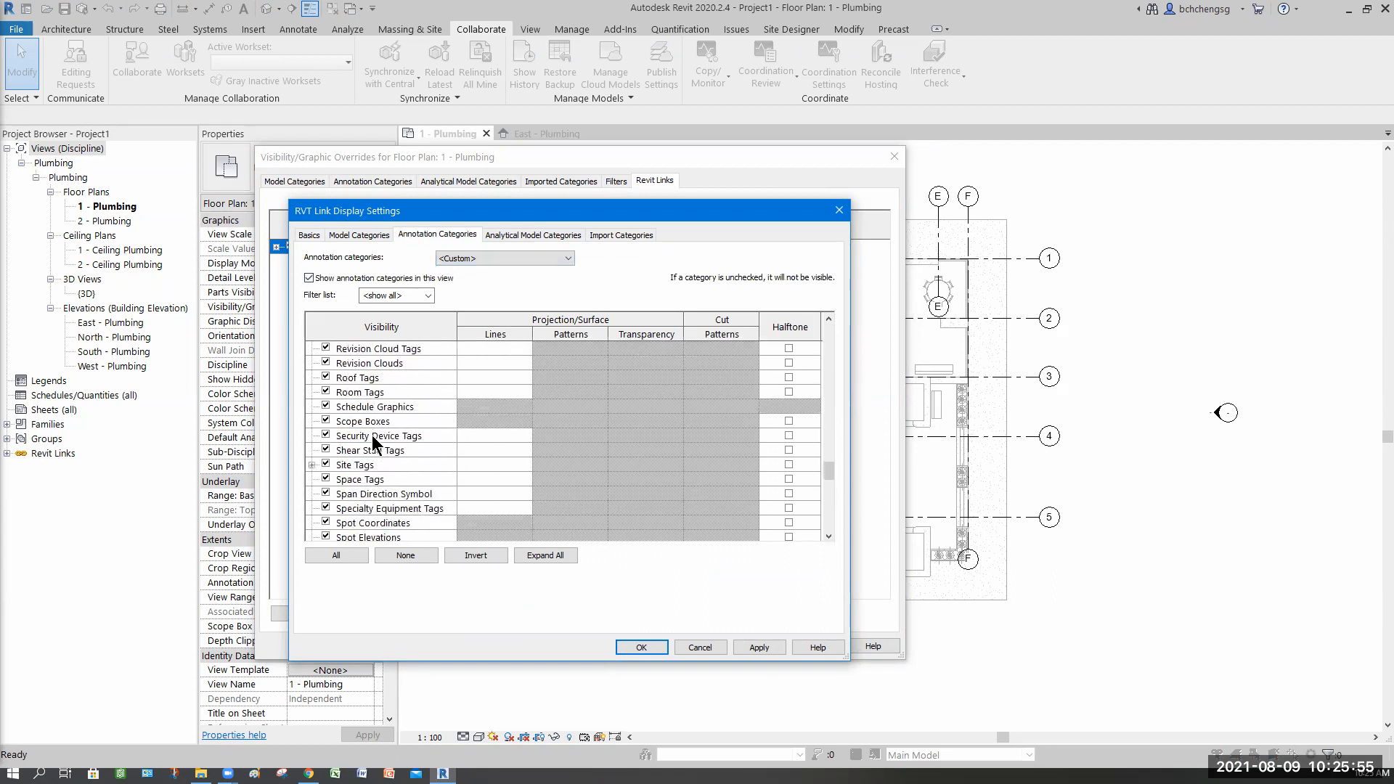
{"action": "scroll", "coordinate": [363, 433], "scroll_direction": "up", "scroll_amount": 13}
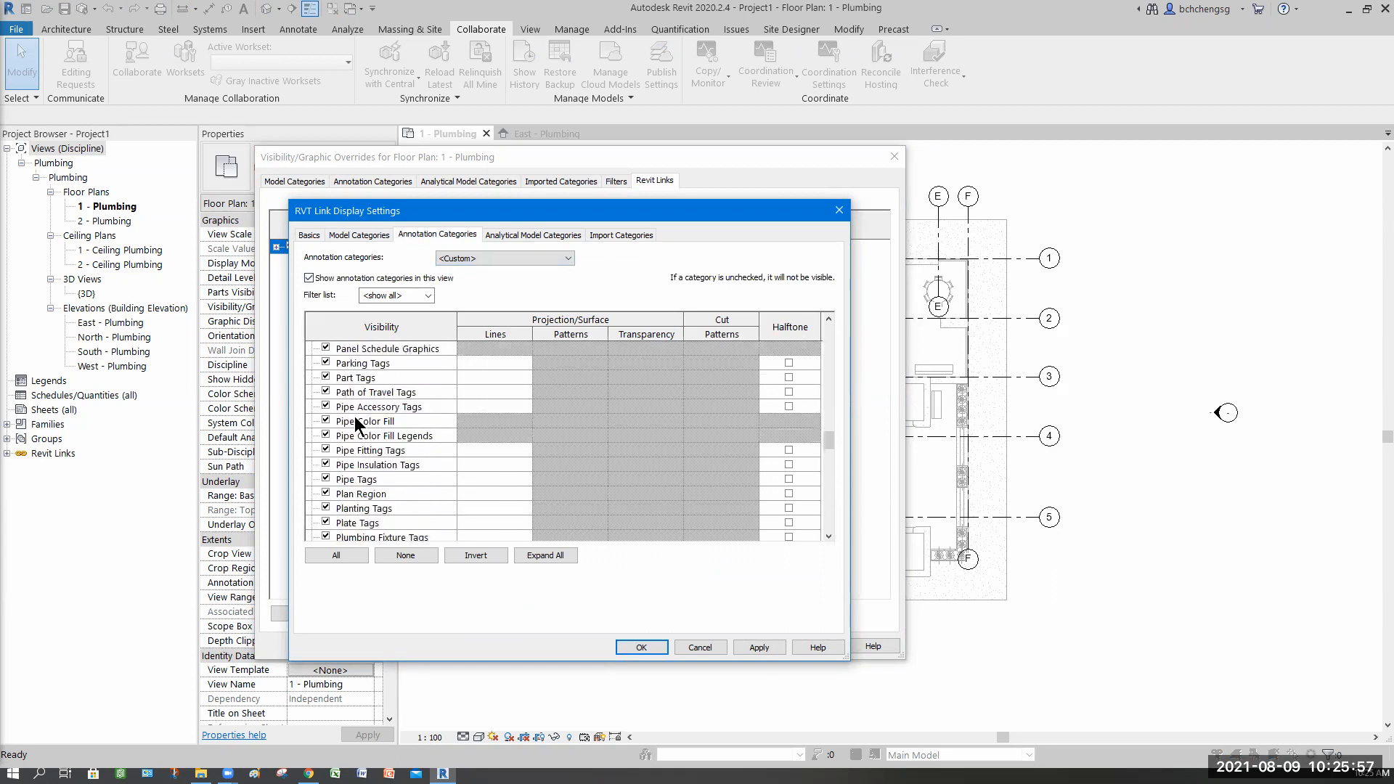
{"action": "scroll", "coordinate": [341, 405], "scroll_direction": "up", "scroll_amount": 5}
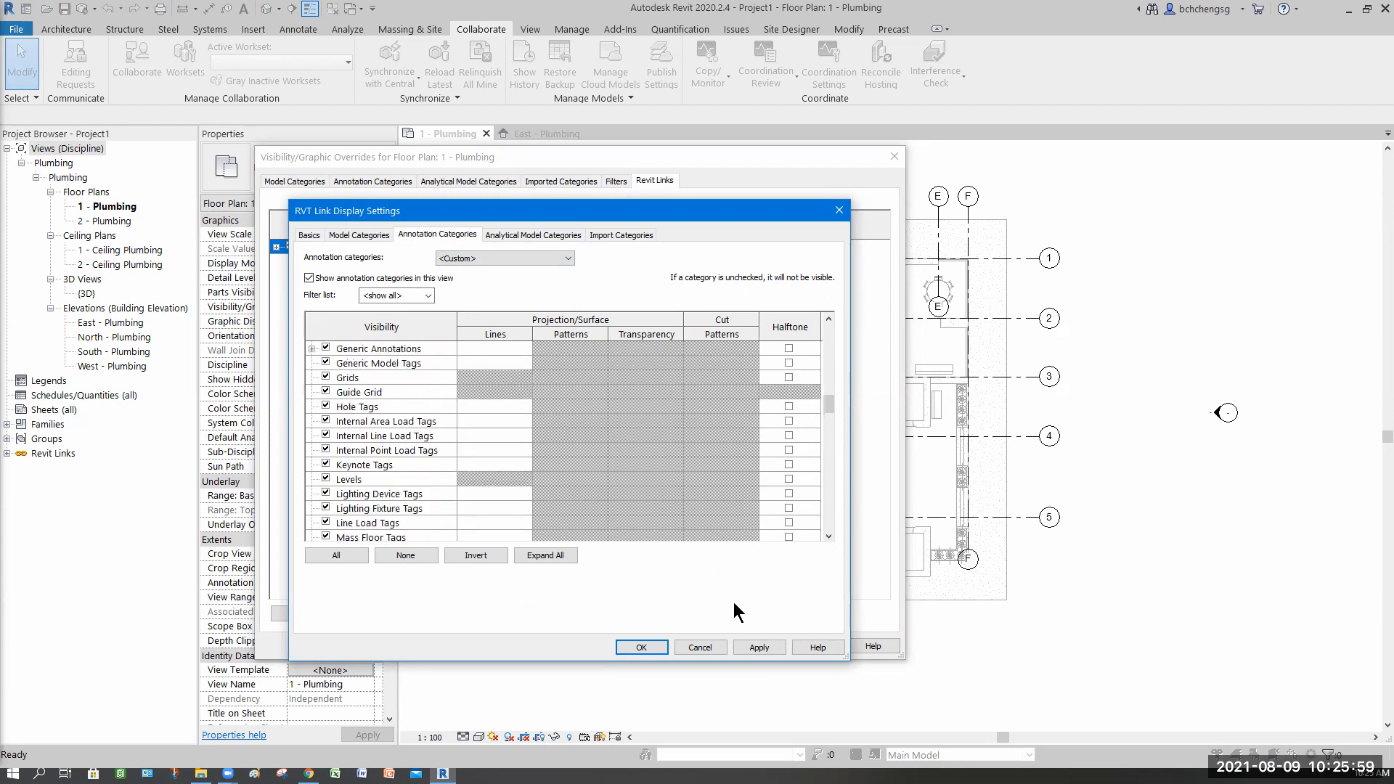
{"action": "left_click", "coordinate": [642, 648]}
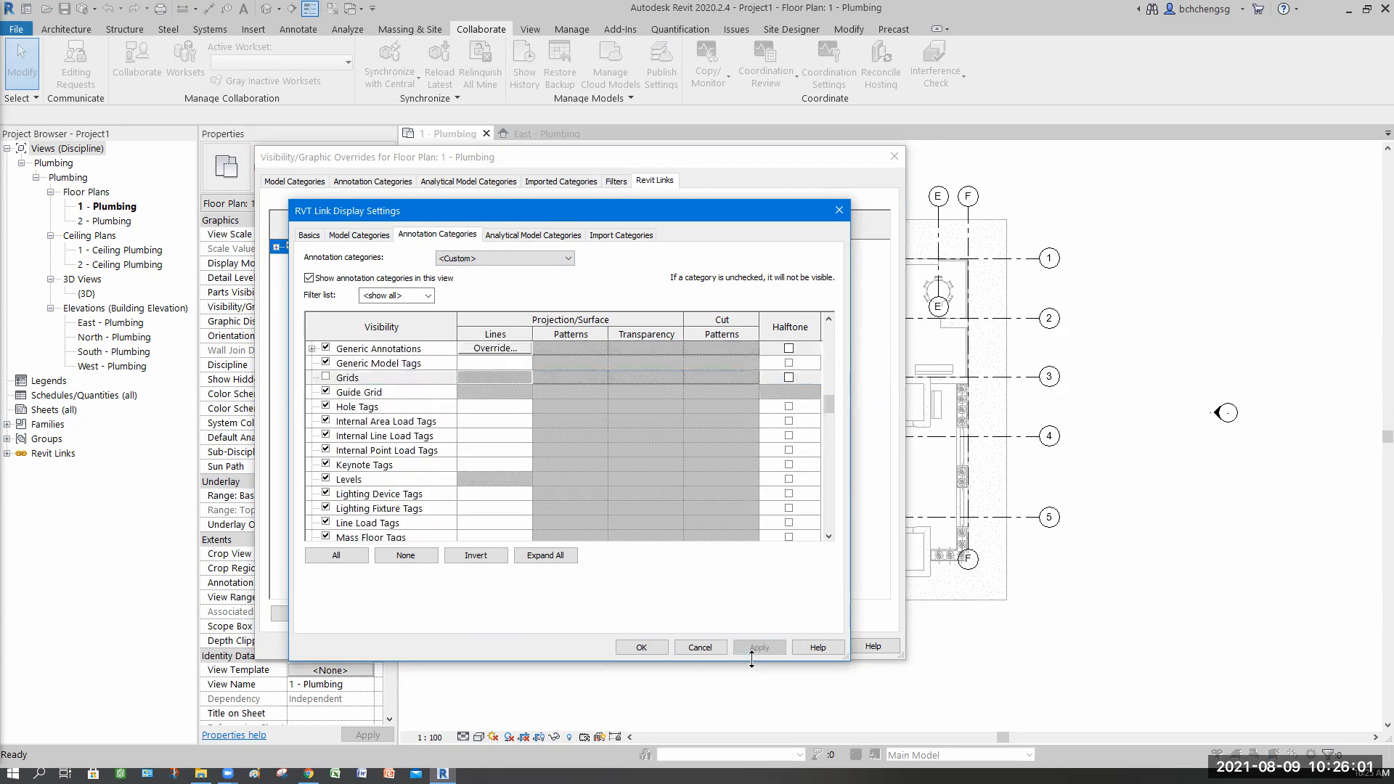
{"action": "left_click", "coordinate": [697, 646]}
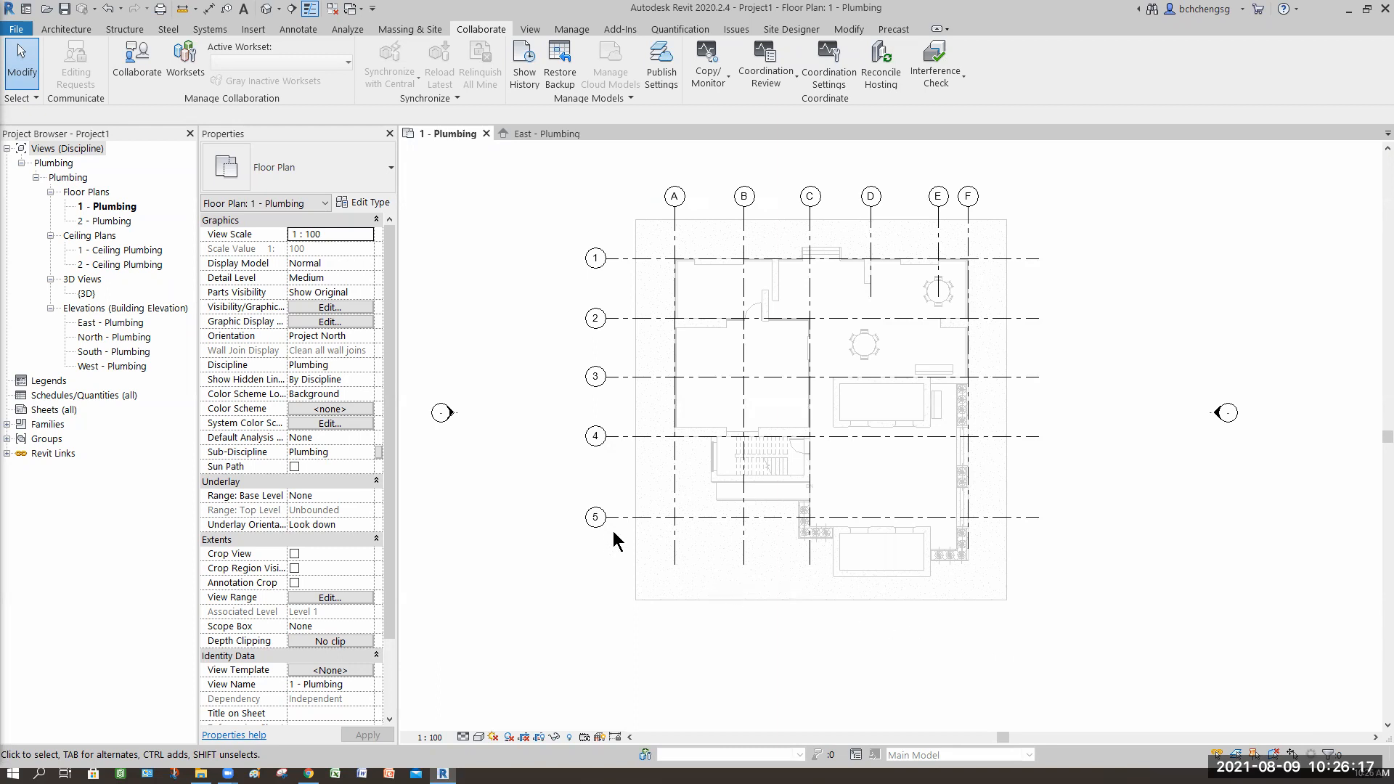
Step: Open the East - Plumbing elevation view
{"action": "double_click", "coordinate": [92, 324]}
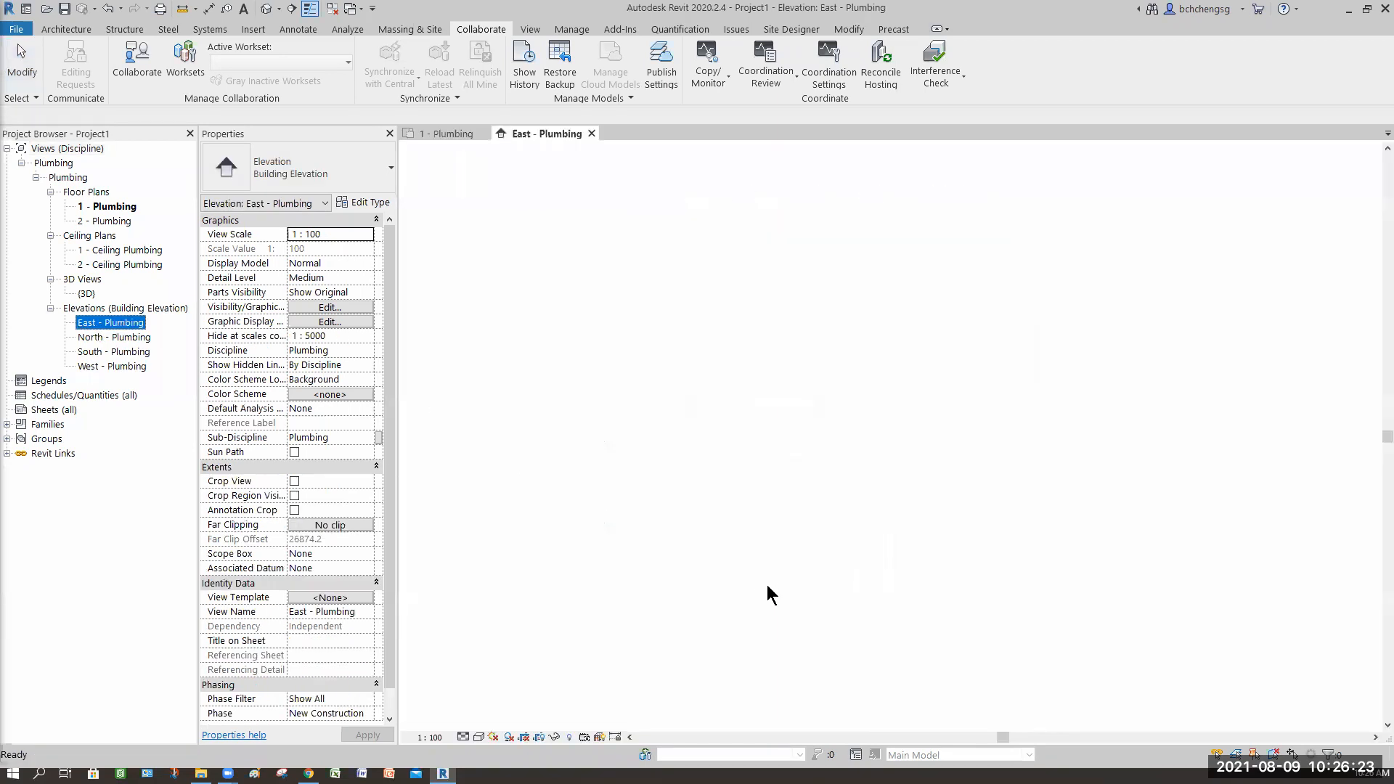
Step: Move the Level 1 and Level 2 bubbles from the right ends to the left ends of their lines
{"action": "scroll", "coordinate": [625, 613], "scroll_direction": "down", "scroll_amount": 4}
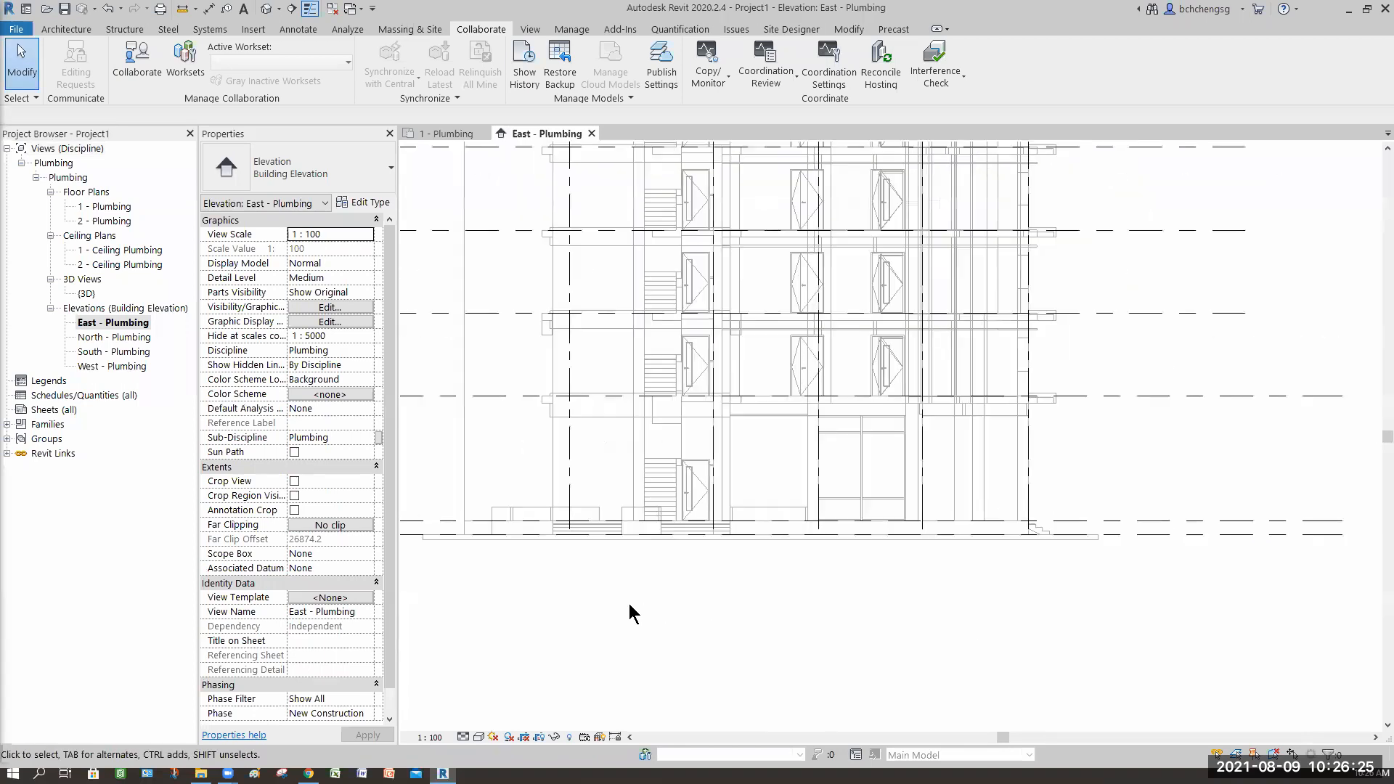
{"action": "scroll", "coordinate": [623, 615], "scroll_direction": "down", "scroll_amount": 2}
{"action": "scroll", "coordinate": [726, 607], "scroll_direction": "down", "scroll_amount": 2}
{"action": "middle_click_drag", "start_coordinate": [875, 585], "coordinate": [980, 548]}
{"action": "scroll", "coordinate": [980, 549], "scroll_direction": "down", "scroll_amount": 2}
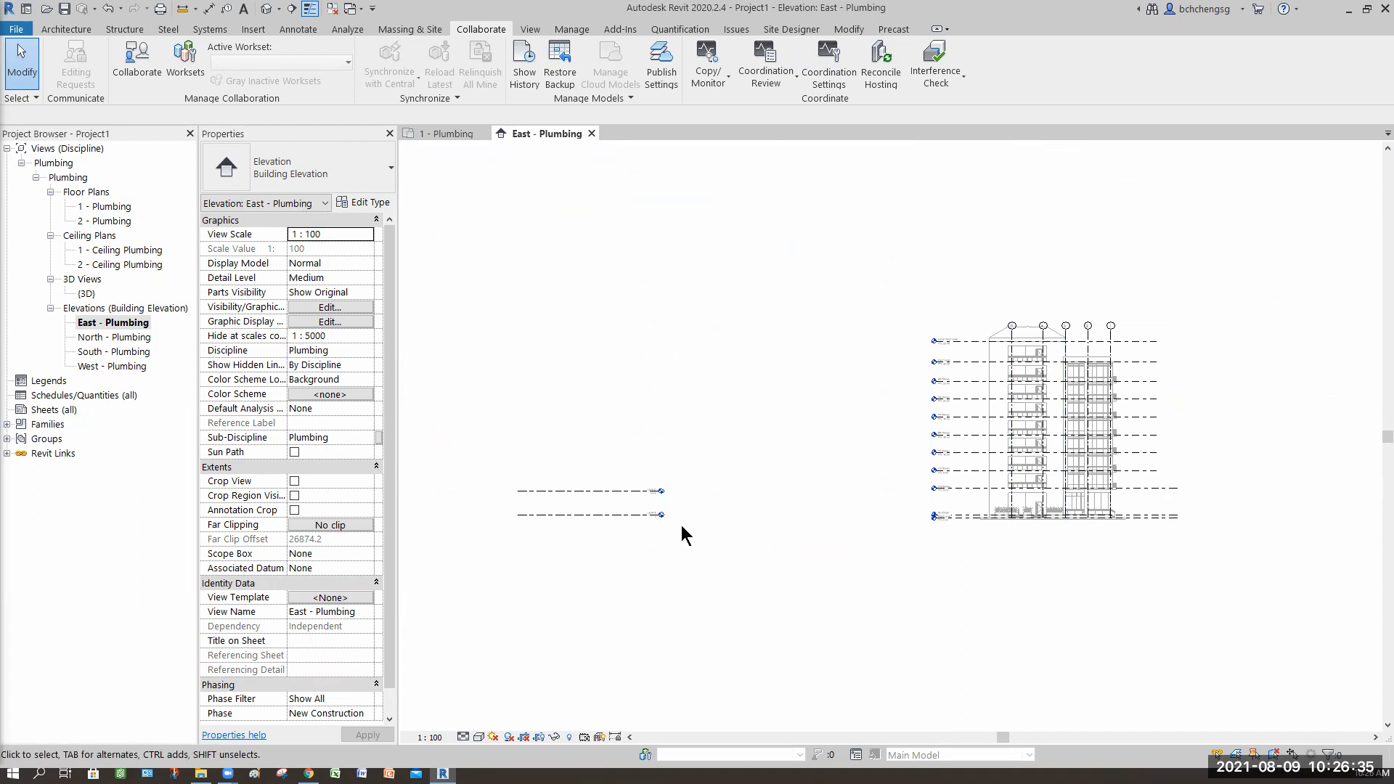
{"action": "left_click", "coordinate": [630, 517]}
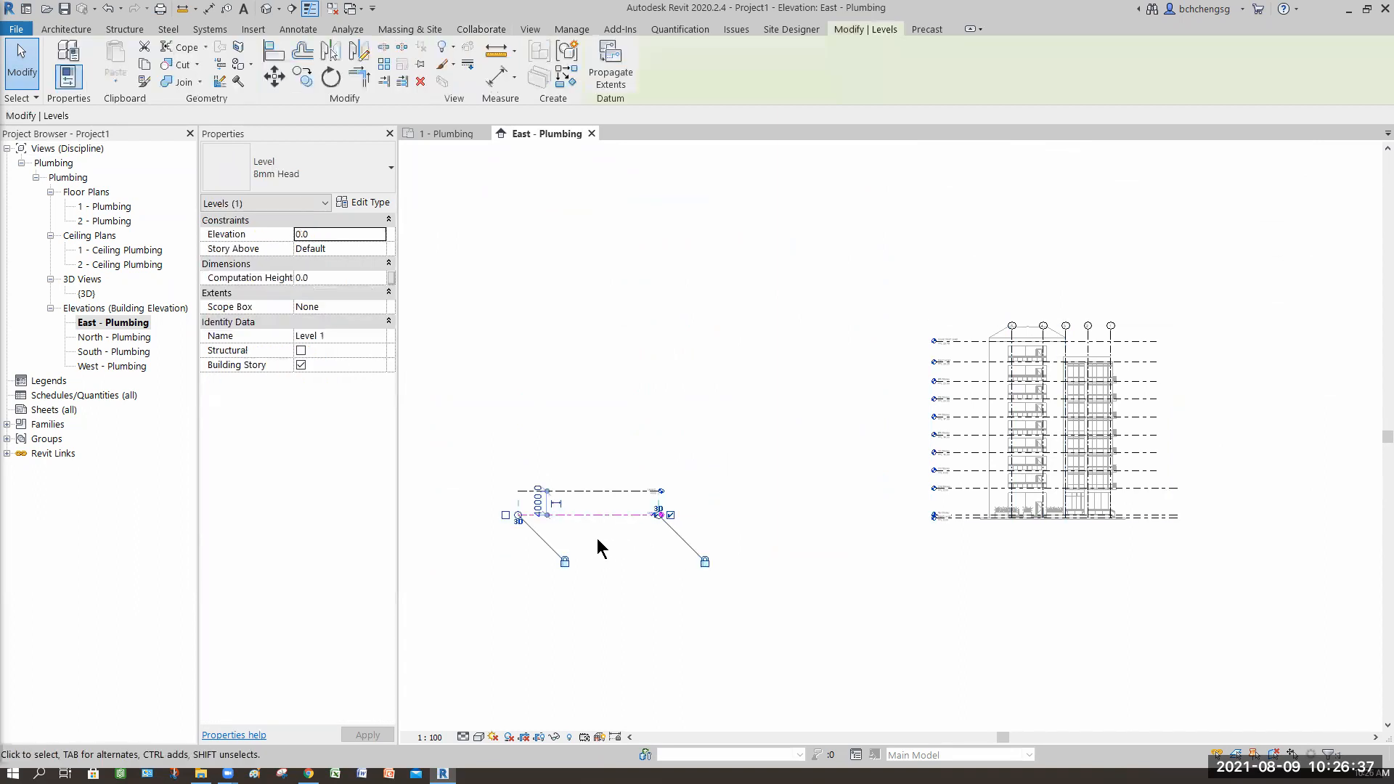
{"action": "left_click", "coordinate": [717, 551]}
{"action": "scroll", "coordinate": [604, 521], "scroll_direction": "up", "scroll_amount": 3}
{"action": "middle_click_drag", "start_coordinate": [604, 520], "coordinate": [770, 540]}
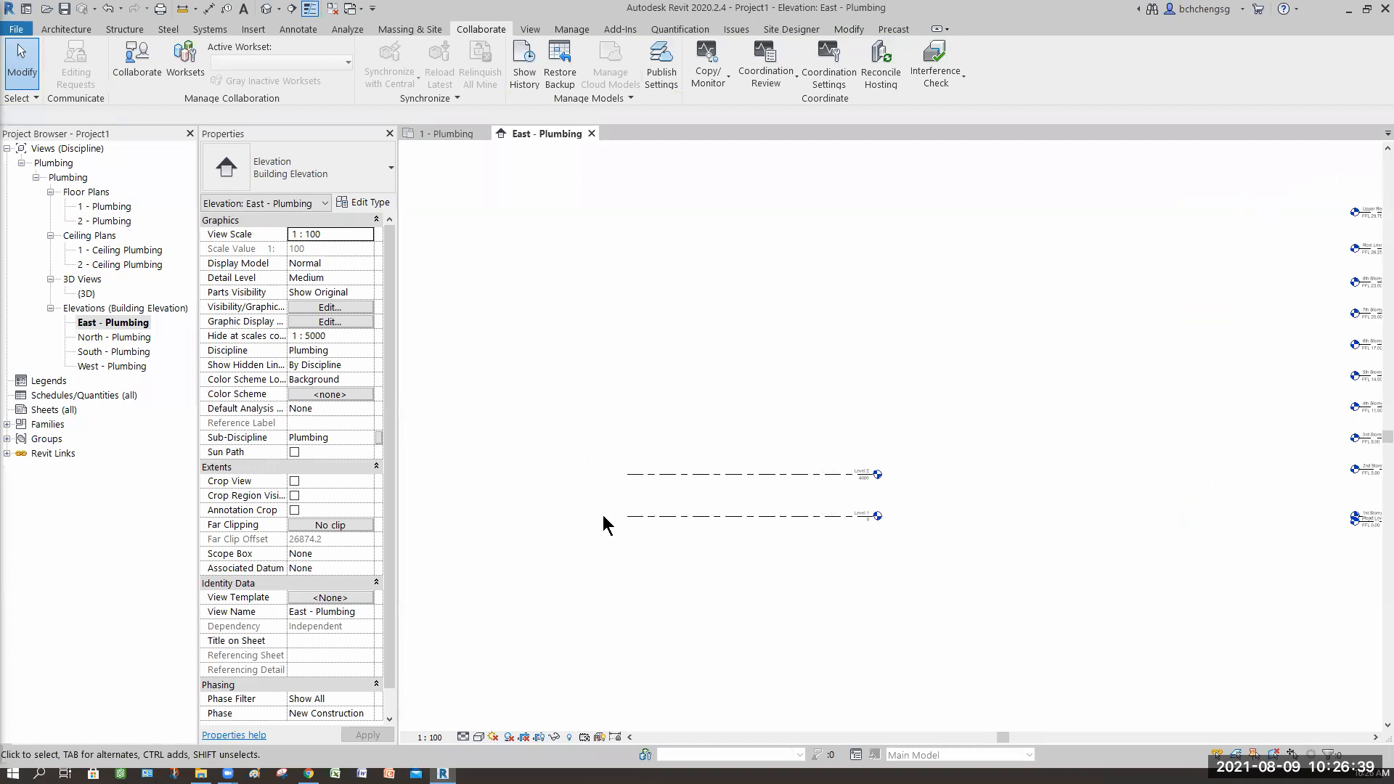
{"action": "left_click", "coordinate": [848, 517]}
{"action": "left_click", "coordinate": [605, 516]}
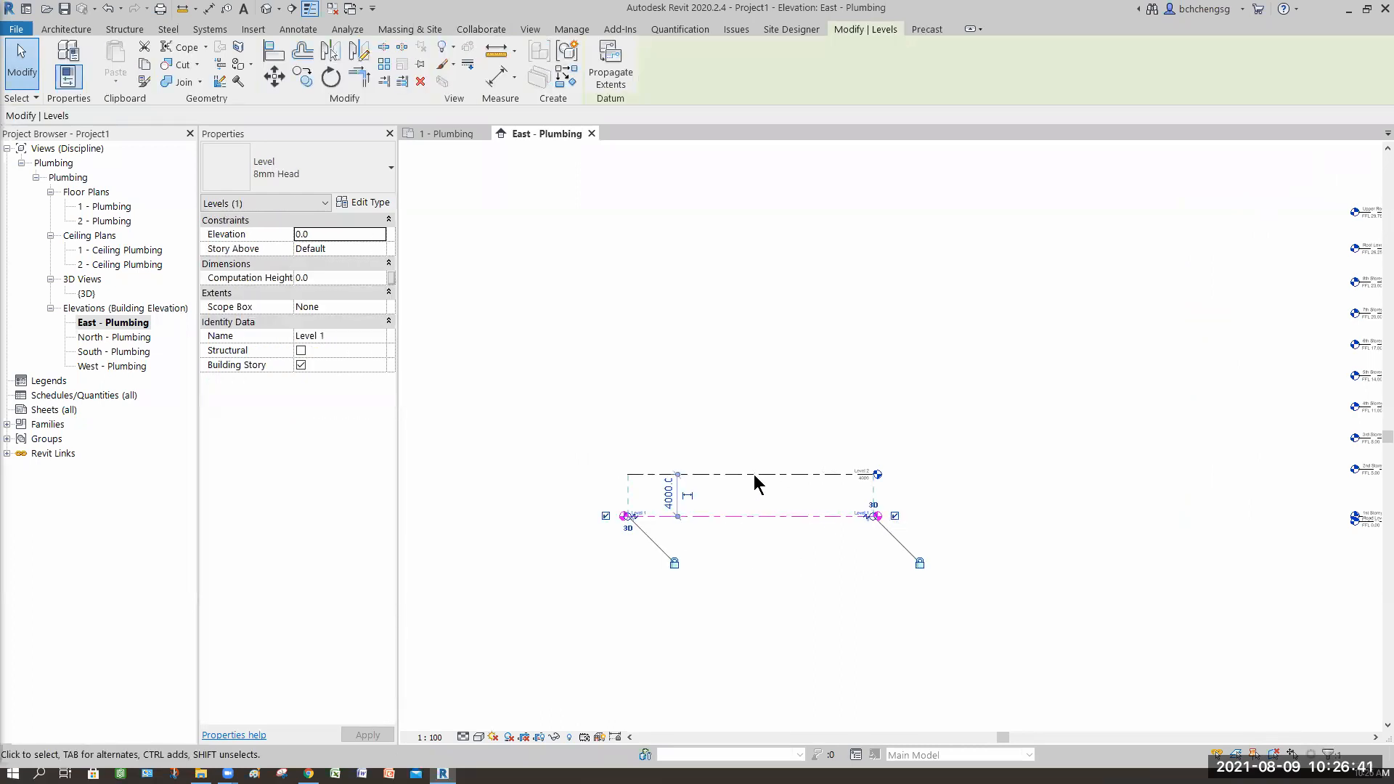
{"action": "left_click", "coordinate": [894, 516]}
{"action": "left_click", "coordinate": [826, 475]}
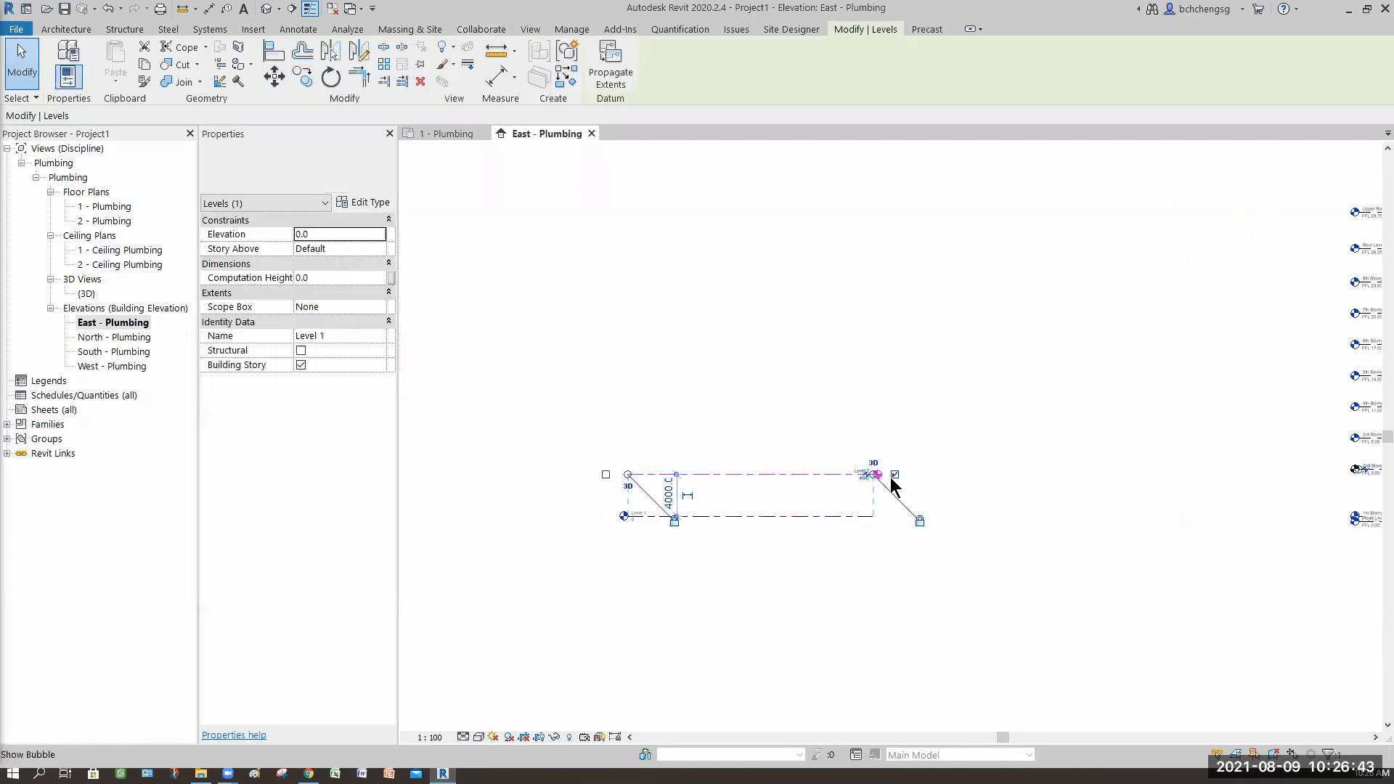
{"action": "middle_click_drag", "start_coordinate": [925, 599], "coordinate": [770, 560]}
{"action": "left_click", "coordinate": [704, 499]}
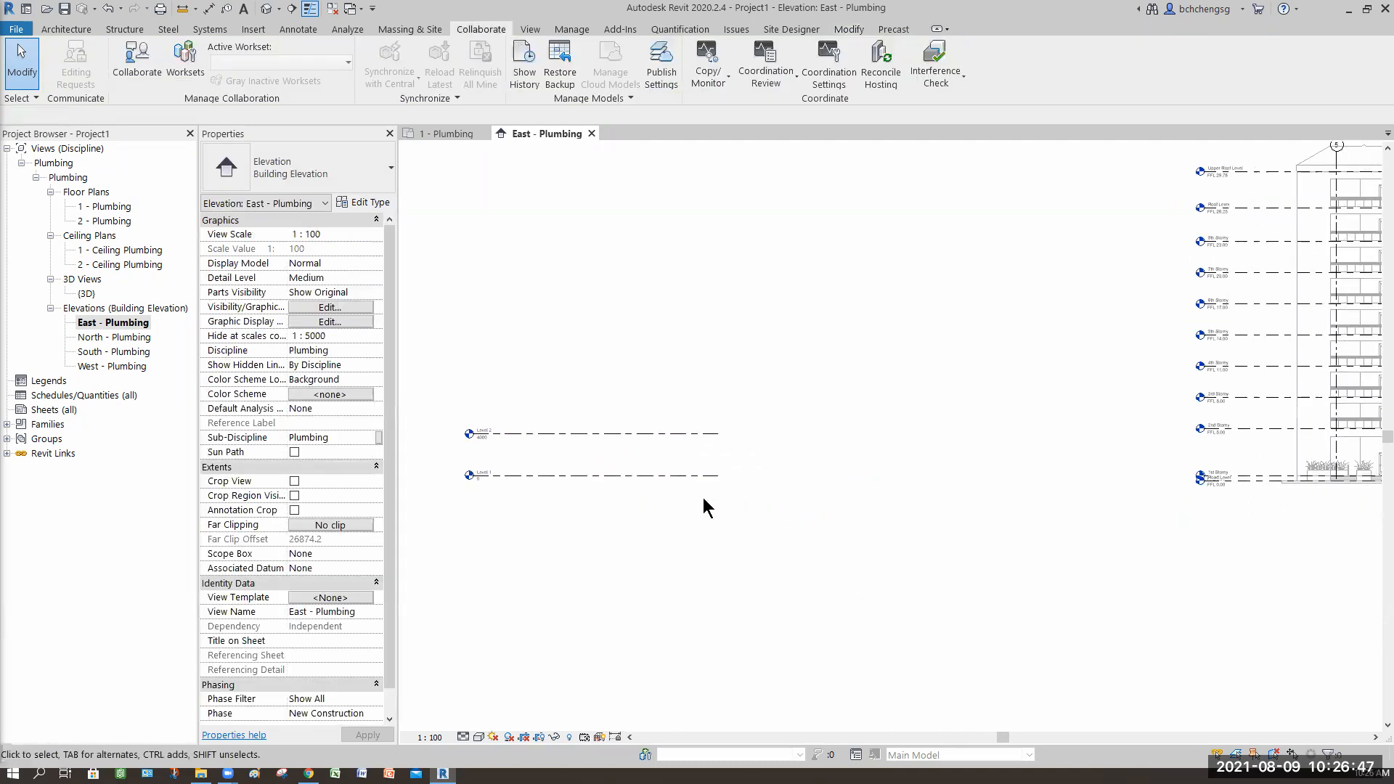
Step: Drag the ends of Level 1 and Level 2 so they span across the linked building's elevation
{"action": "scroll", "coordinate": [719, 501], "scroll_direction": "down", "scroll_amount": 1}
{"action": "left_click_drag", "start_coordinate": [1104, 619], "coordinate": [1252, 622]}
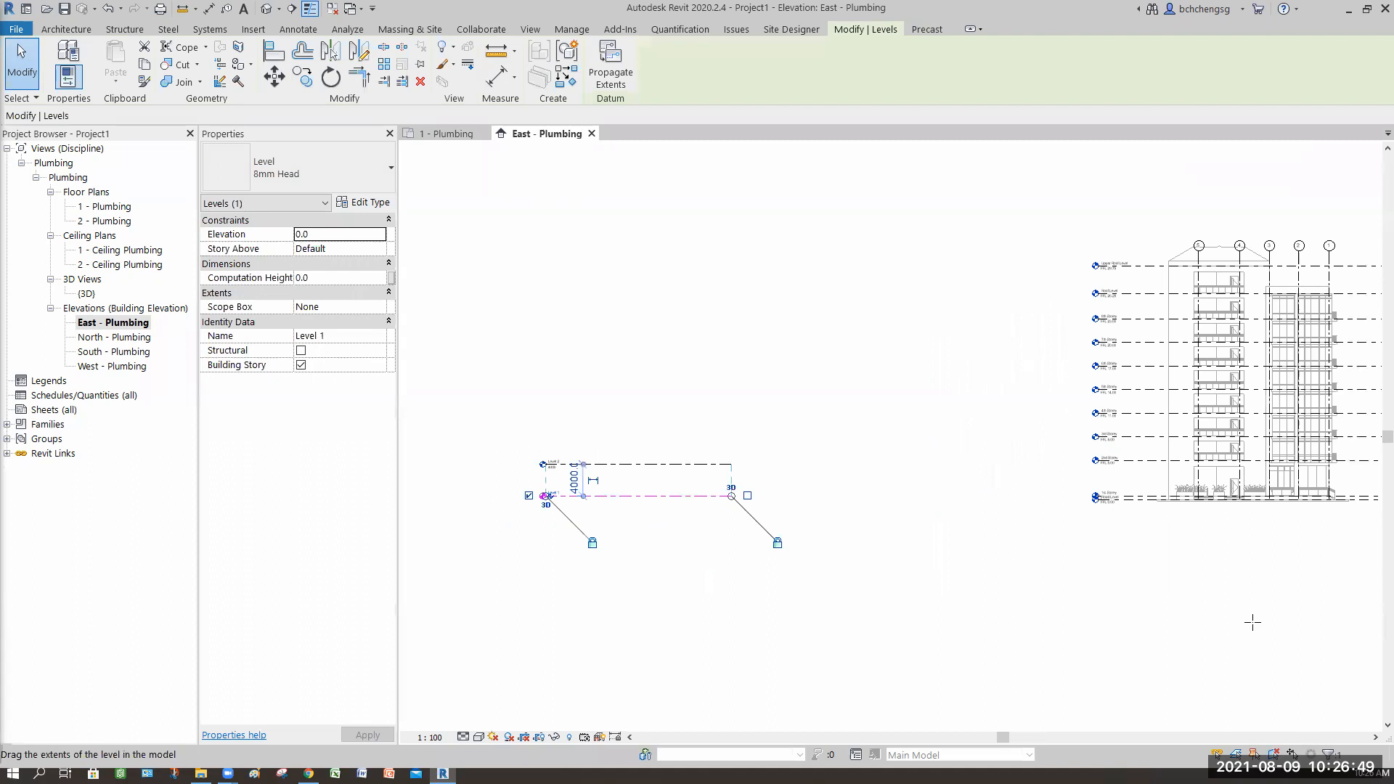
{"action": "middle_click_drag", "start_coordinate": [1170, 610], "coordinate": [815, 620]}
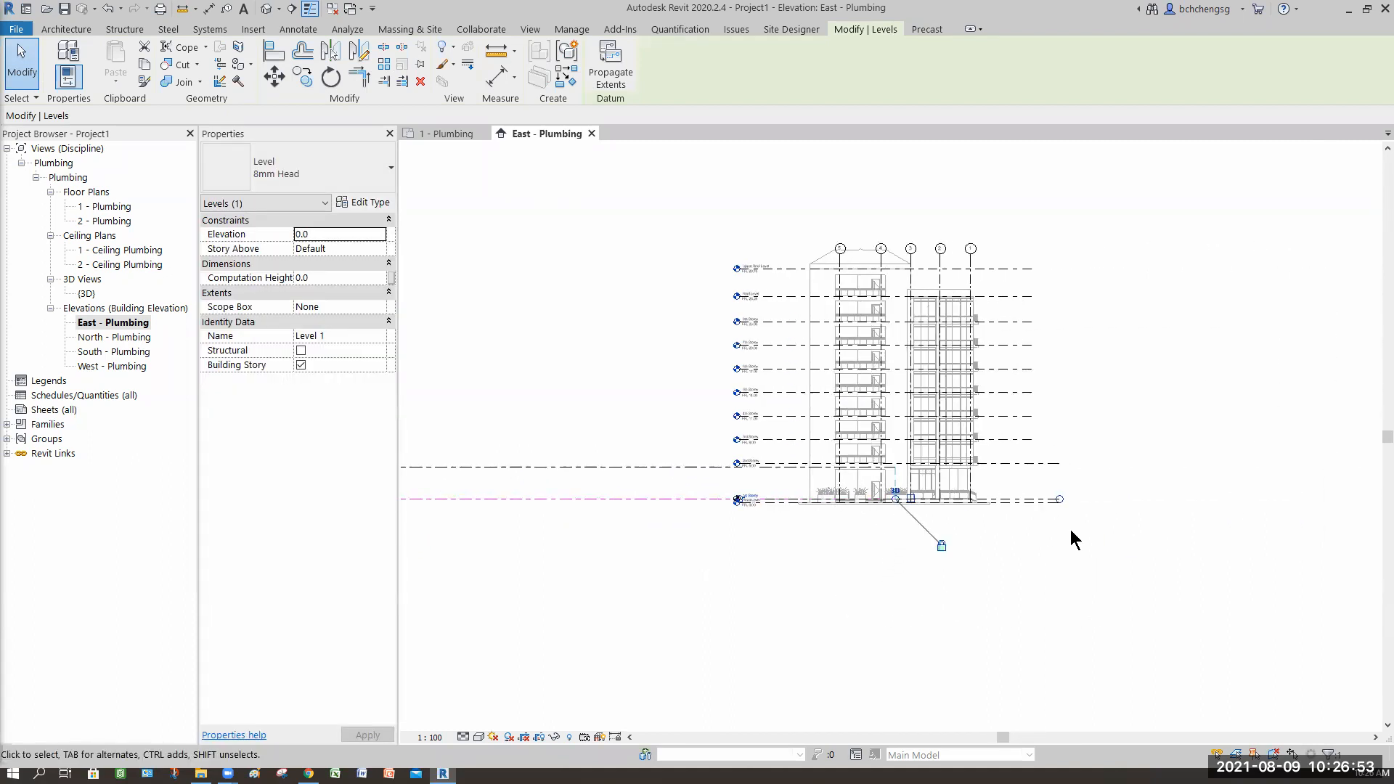
{"action": "left_click", "coordinate": [895, 490]}
{"action": "scroll", "coordinate": [899, 519], "scroll_direction": "up", "scroll_amount": 5}
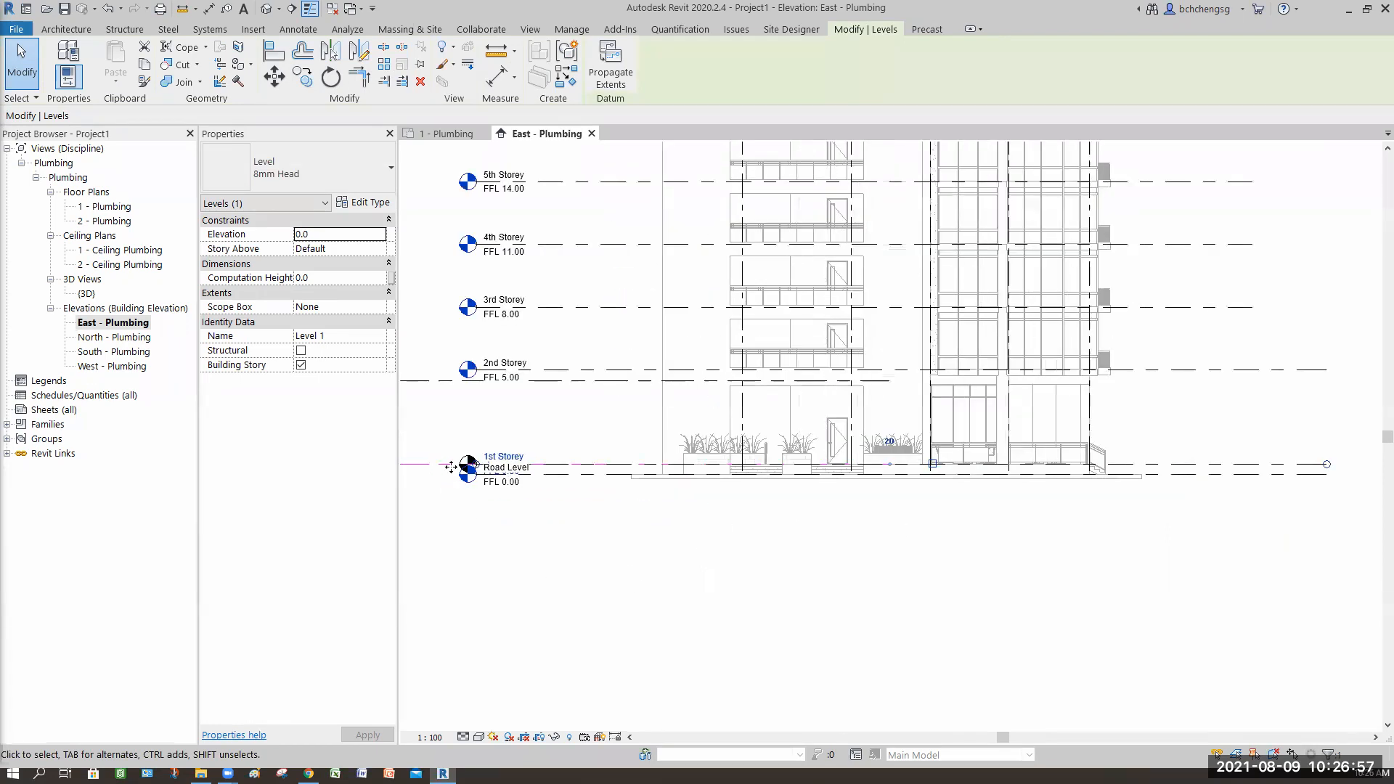
{"action": "left_click", "coordinate": [952, 519]}
{"action": "left_click", "coordinate": [892, 454]}
{"action": "left_click", "coordinate": [890, 441]}
{"action": "left_click_drag", "start_coordinate": [889, 464], "coordinate": [1104, 541]}
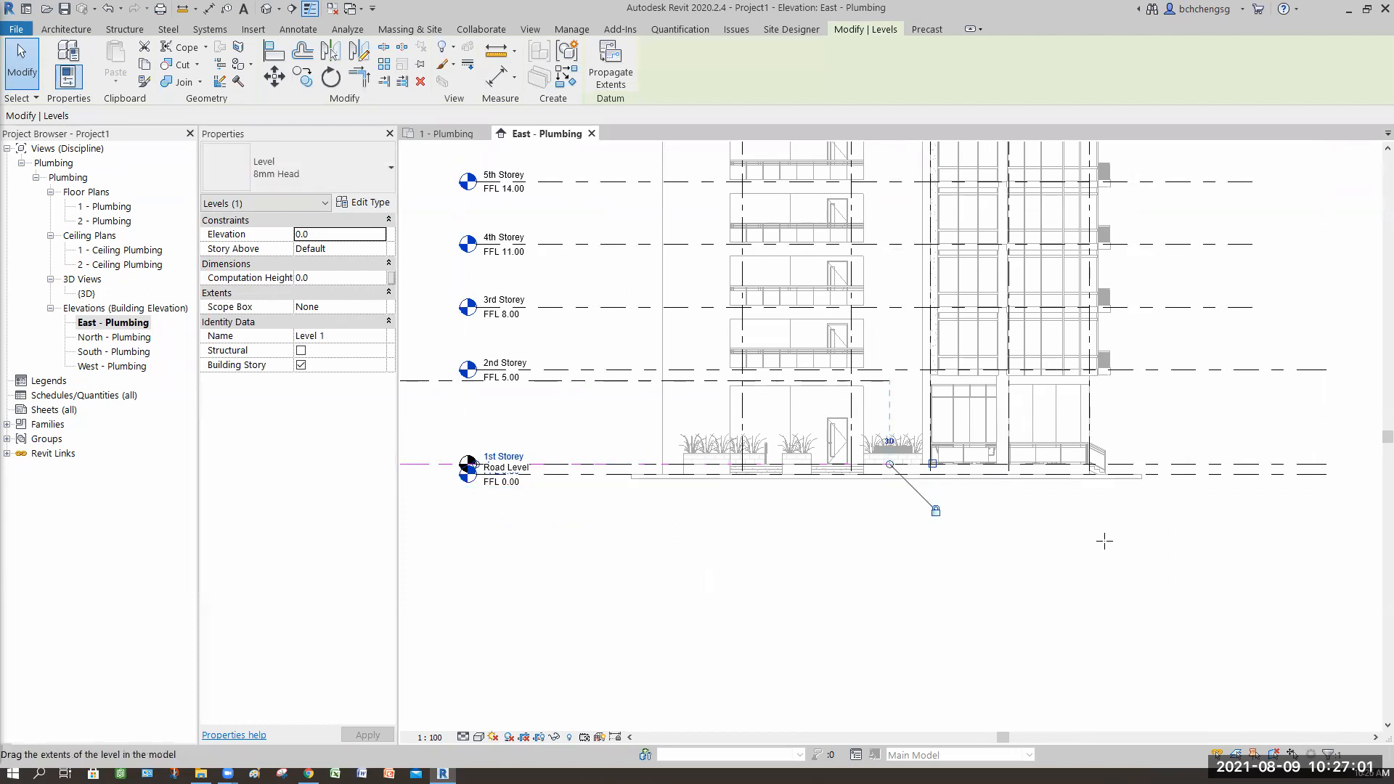
{"action": "mouse_move", "coordinate": [1322, 563]}
{"action": "left_mouse_down"}
{"action": "mouse_move", "coordinate": [1351, 567]}
{"action": "mouse_move", "coordinate": [1104, 601]}
{"action": "left_mouse_up"}
{"action": "left_click", "coordinate": [936, 610]}
{"action": "scroll", "coordinate": [935, 617], "scroll_direction": "down", "scroll_amount": 3}
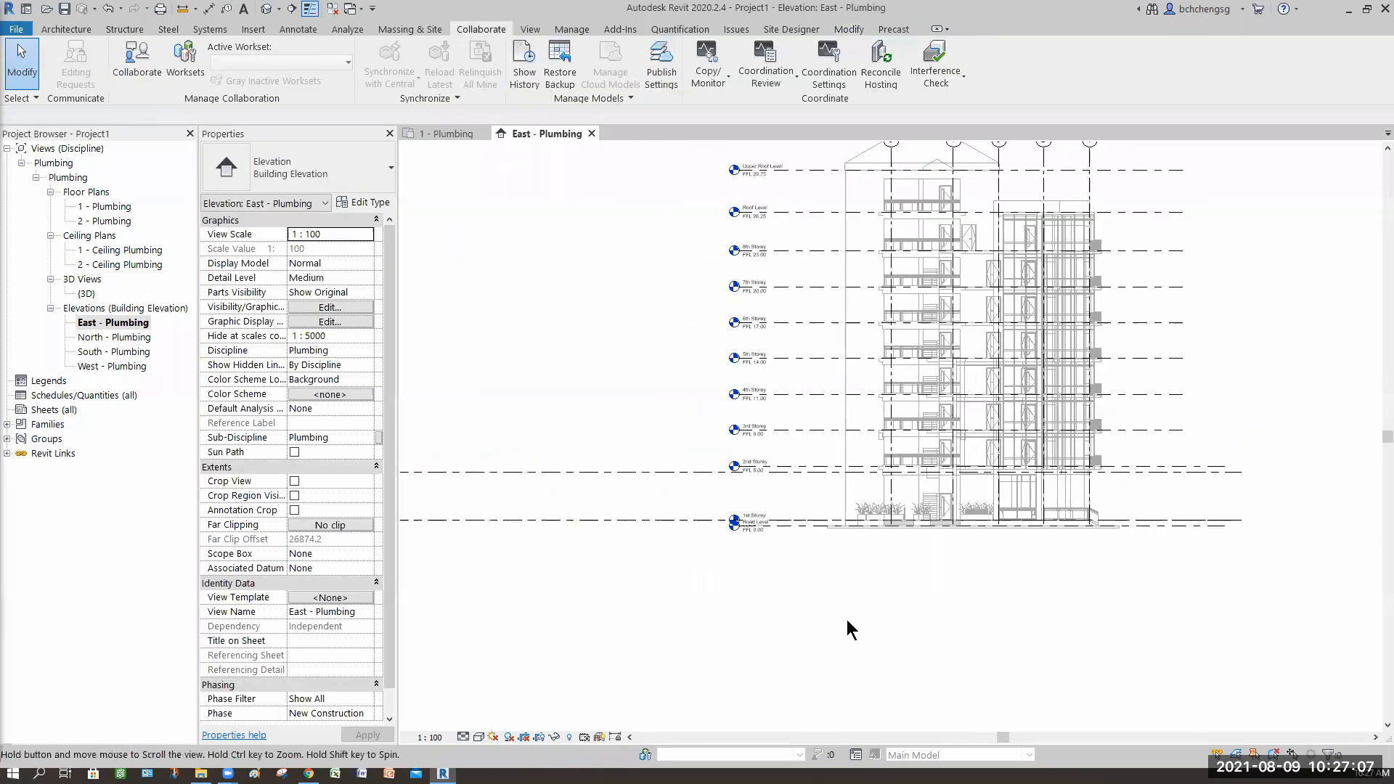
Step: Readjust the right end of Level 1 to line up with the linked model's level extents
{"action": "scroll", "coordinate": [585, 590], "scroll_direction": "down", "scroll_amount": 3}
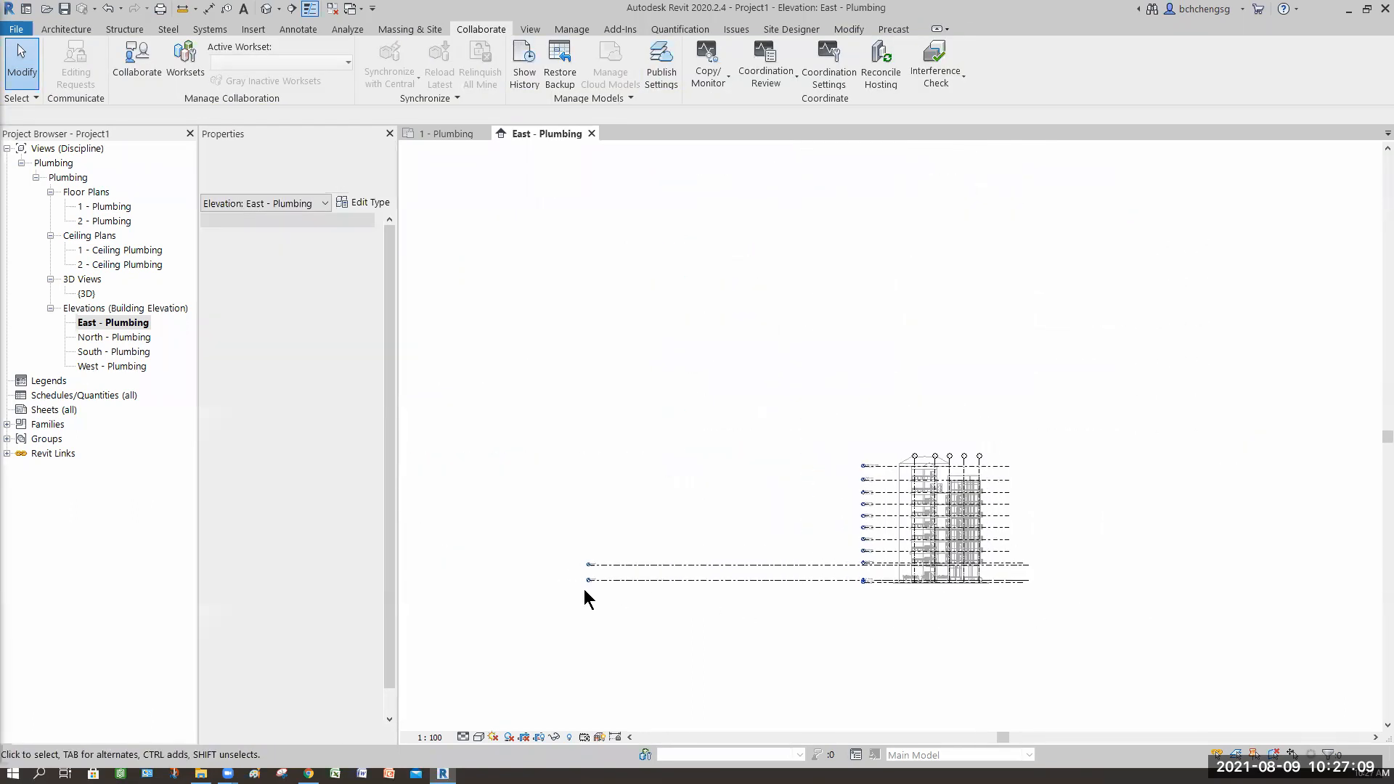
{"action": "left_click", "coordinate": [600, 578]}
{"action": "scroll", "coordinate": [602, 574], "scroll_direction": "up", "scroll_amount": 3}
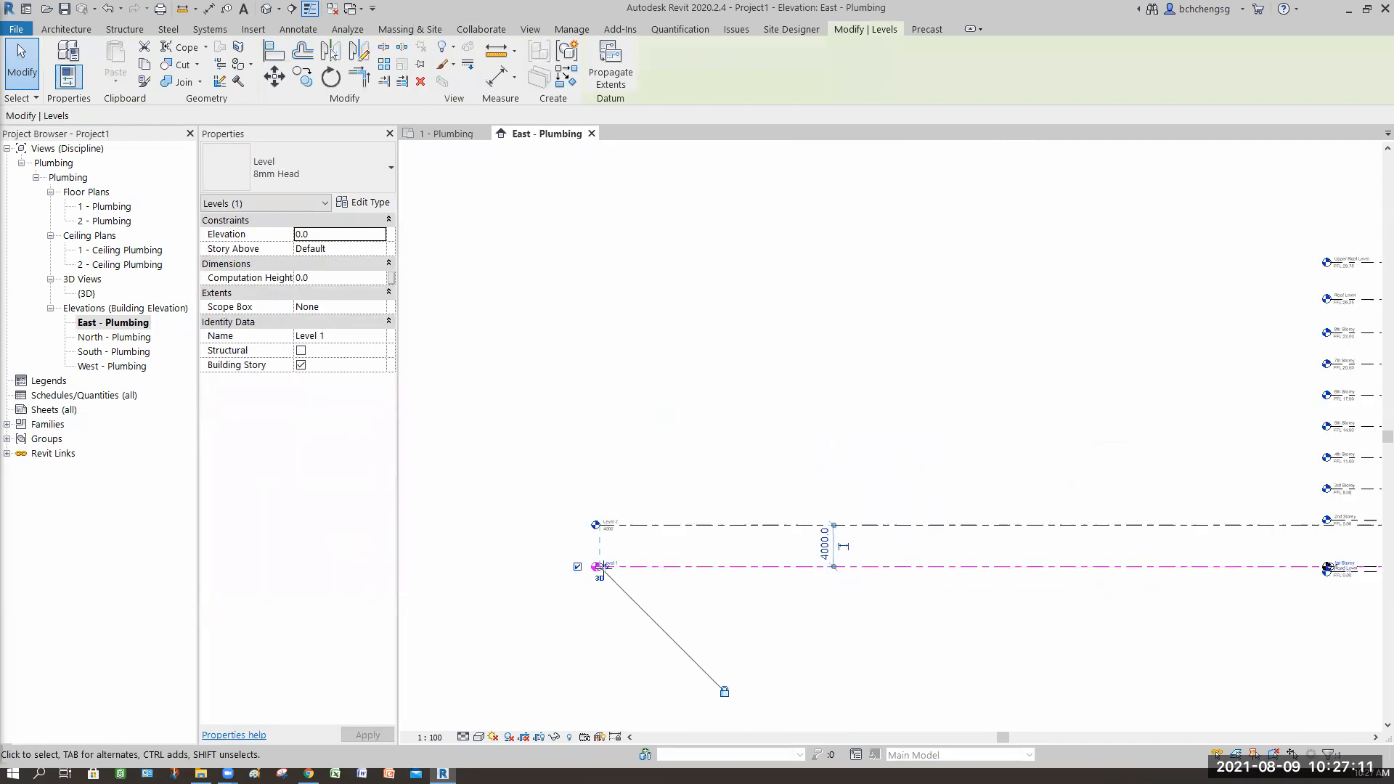
{"action": "left_click_drag", "start_coordinate": [1186, 625], "coordinate": [1301, 648]}
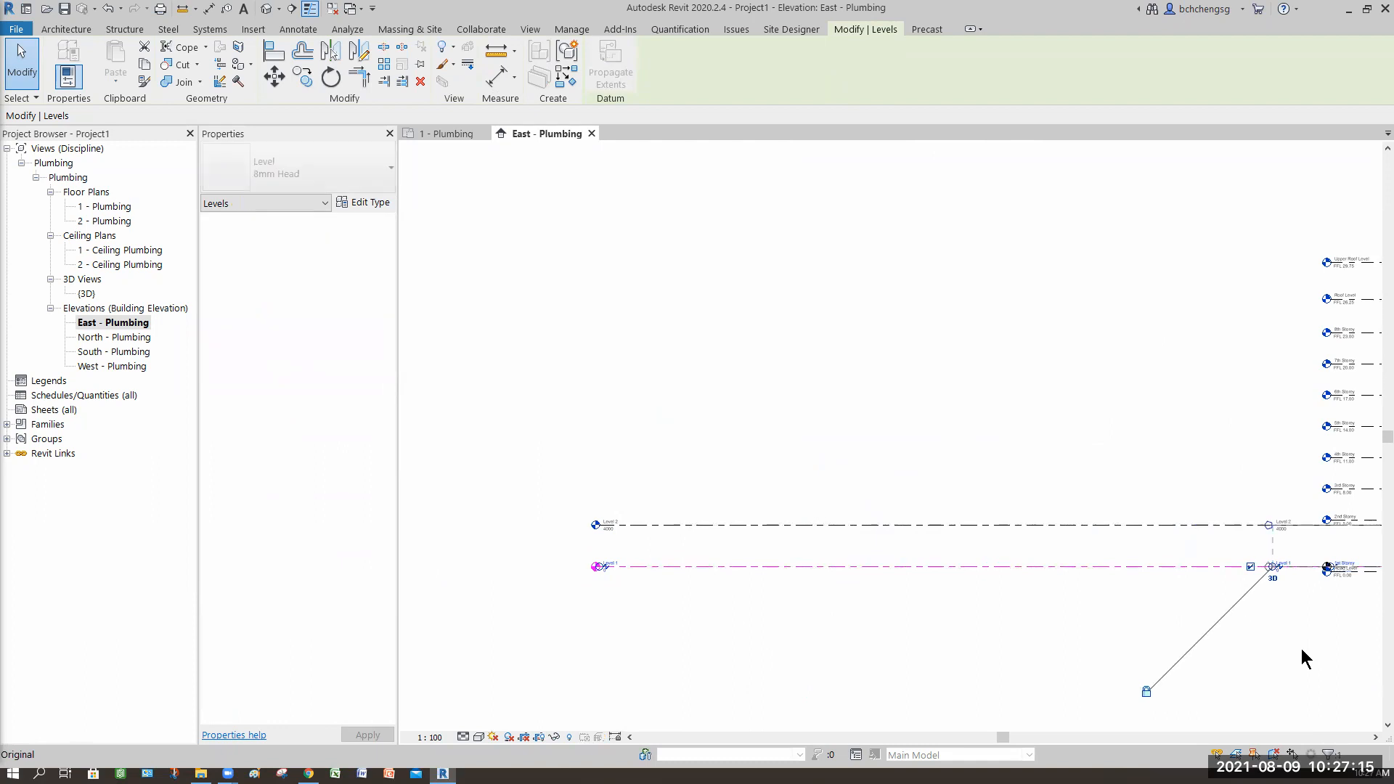
{"action": "left_click", "coordinate": [1193, 608]}
{"action": "middle_click_drag", "start_coordinate": [1243, 539], "coordinate": [1253, 516]}
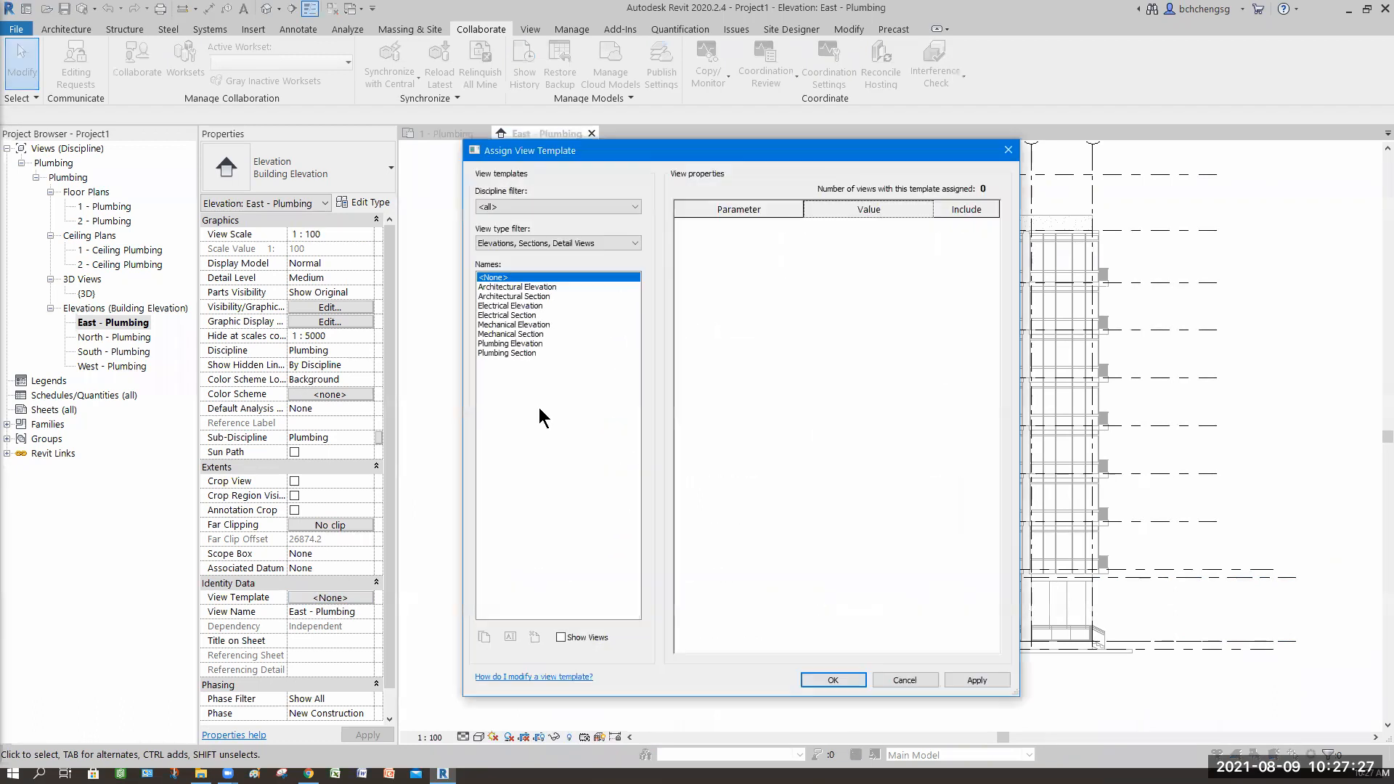
Step: Choose the Plumbing Elevation view template and include only V/G Overrides RVT Links and Discipline
{"action": "left_click", "coordinate": [539, 343]}
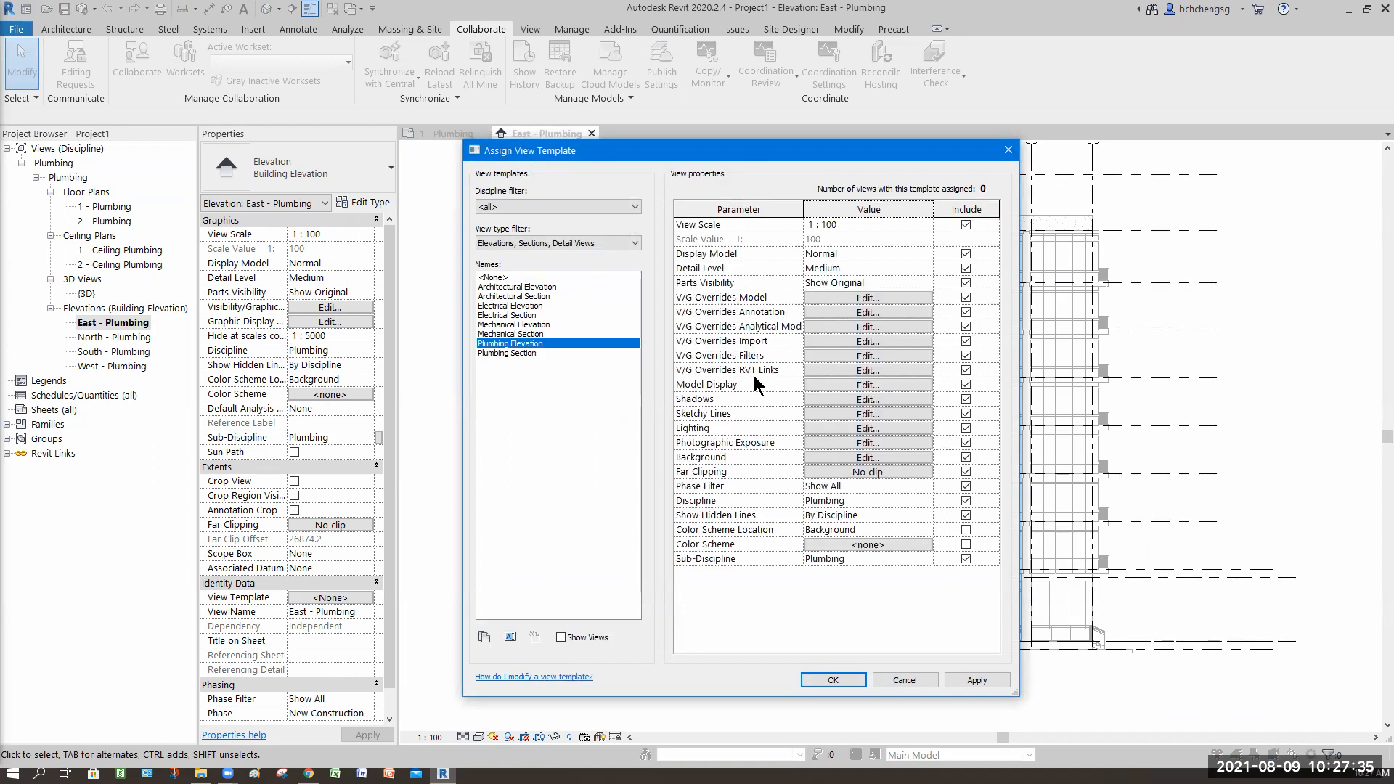
{"action": "left_click", "coordinate": [966, 355]}
{"action": "left_click", "coordinate": [966, 340]}
{"action": "left_click", "coordinate": [966, 326]}
{"action": "left_click", "coordinate": [965, 311]}
{"action": "left_click", "coordinate": [965, 297]}
{"action": "left_click", "coordinate": [965, 282]}
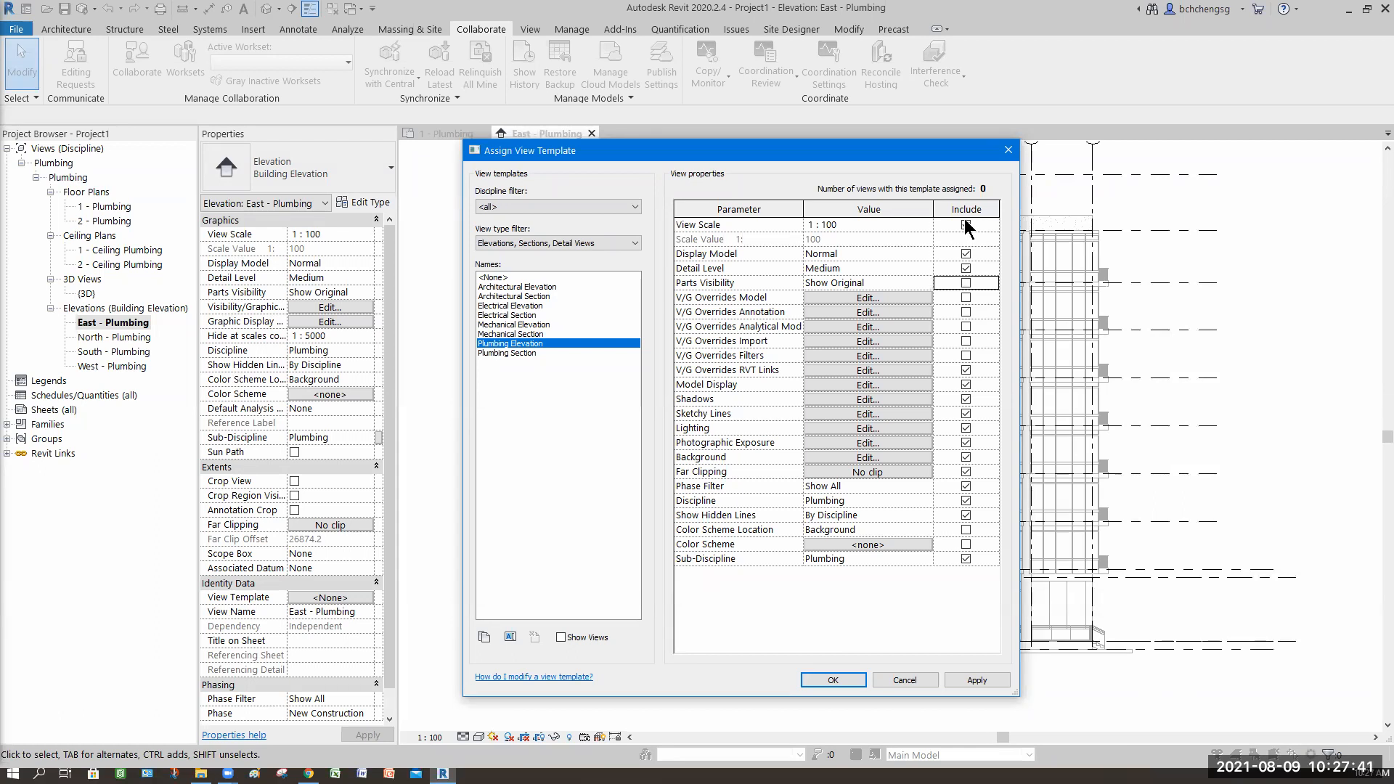
{"action": "left_click", "coordinate": [965, 253]}
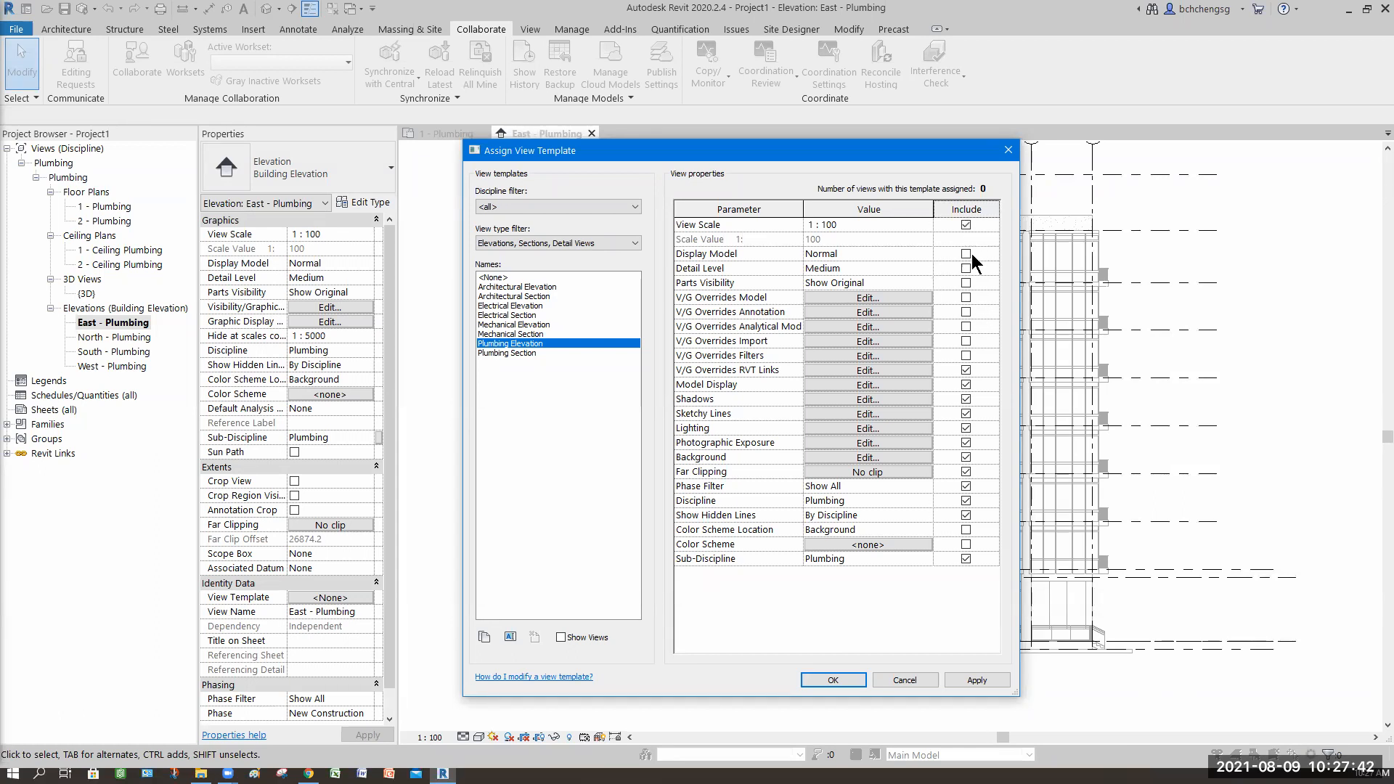
{"action": "left_click", "coordinate": [965, 384]}
{"action": "left_click", "coordinate": [965, 399]}
{"action": "left_click", "coordinate": [965, 413]}
{"action": "left_click", "coordinate": [965, 427]}
{"action": "left_click", "coordinate": [966, 442]}
{"action": "left_click", "coordinate": [965, 457]}
{"action": "left_click", "coordinate": [965, 471]}
{"action": "left_click", "coordinate": [966, 486]}
{"action": "left_click", "coordinate": [965, 515]}
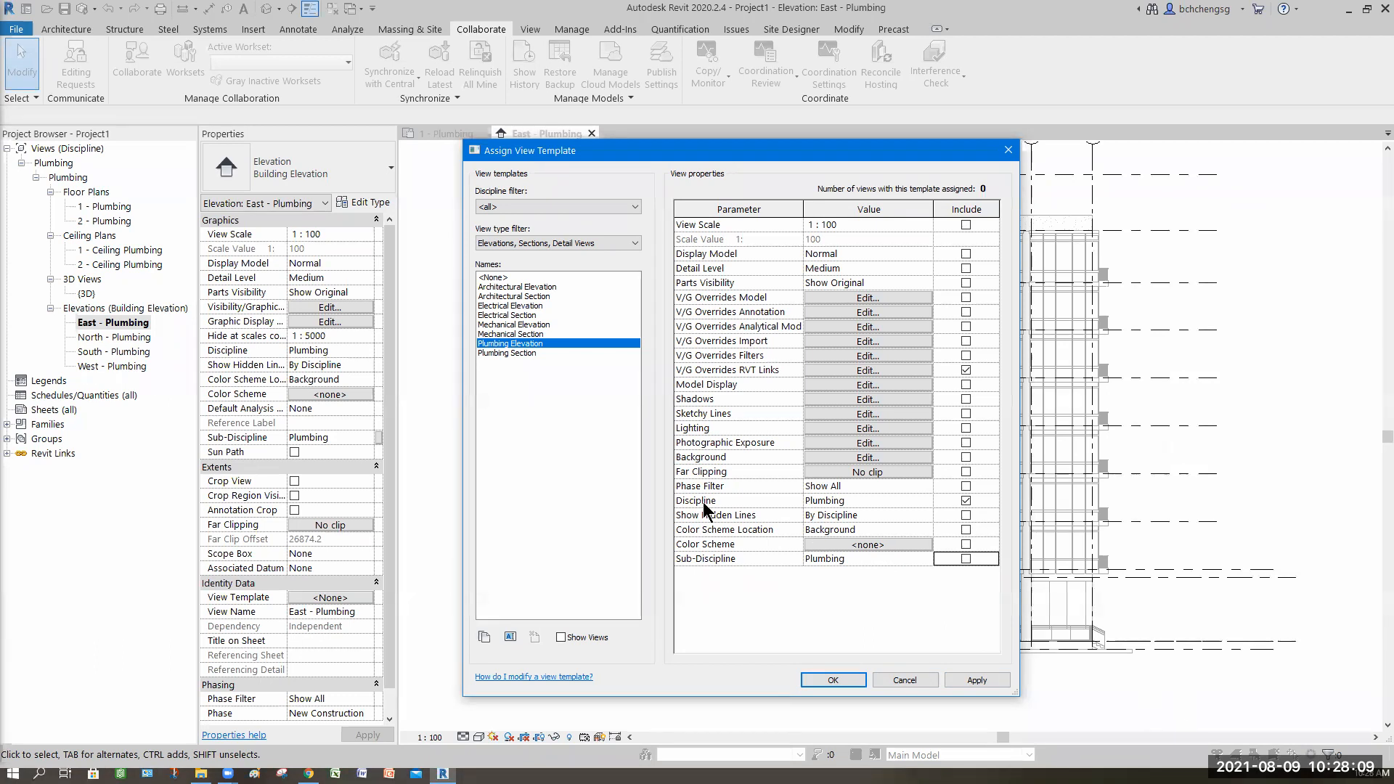
{"action": "left_click", "coordinate": [924, 558]}
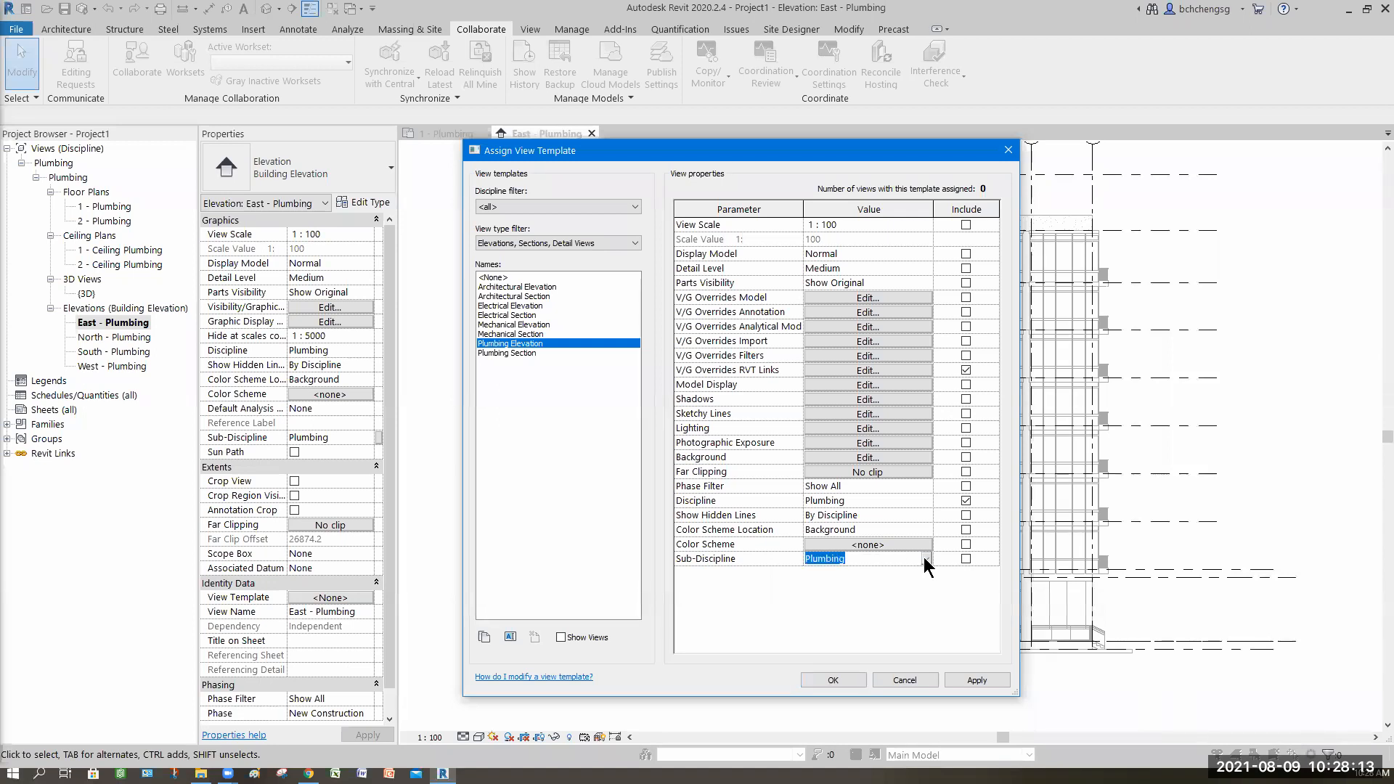
{"action": "left_click", "coordinate": [925, 558]}
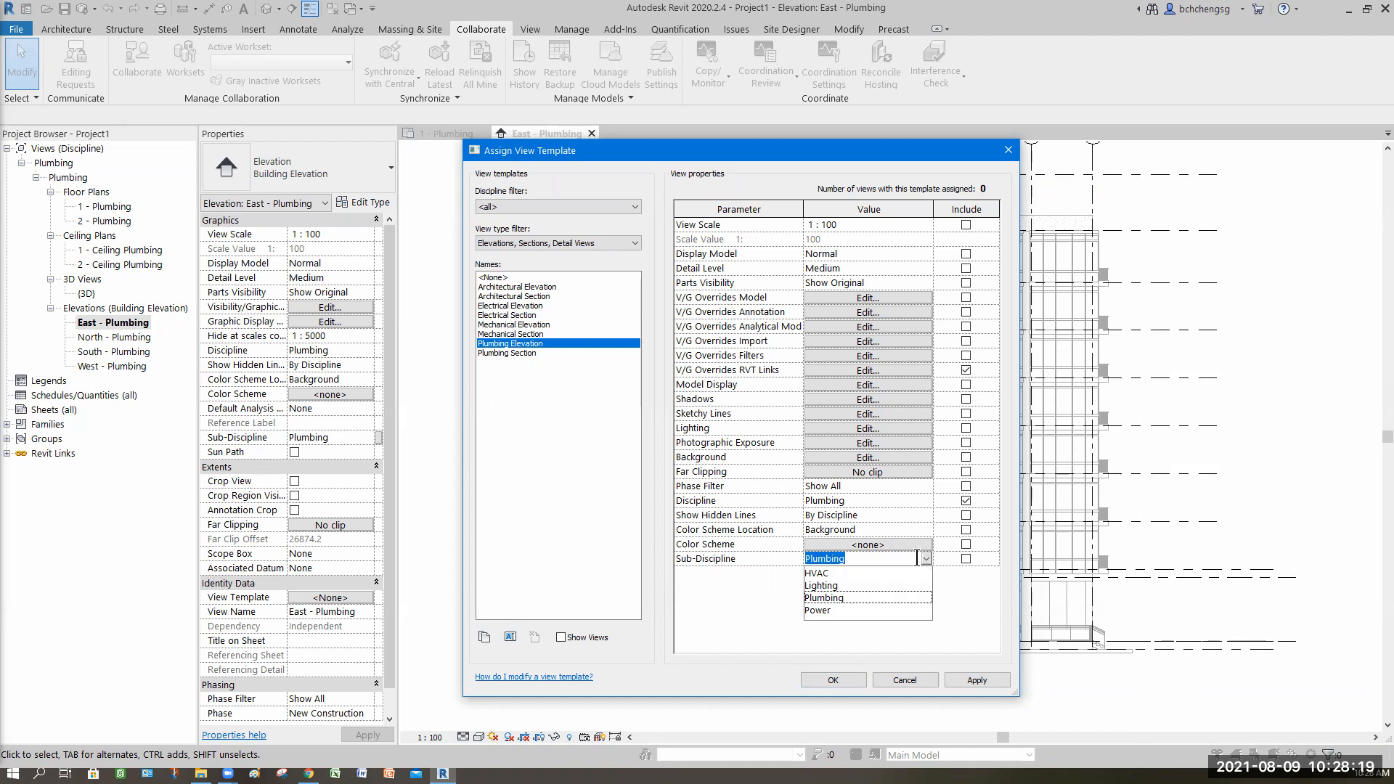
{"action": "left_click", "coordinate": [966, 573]}
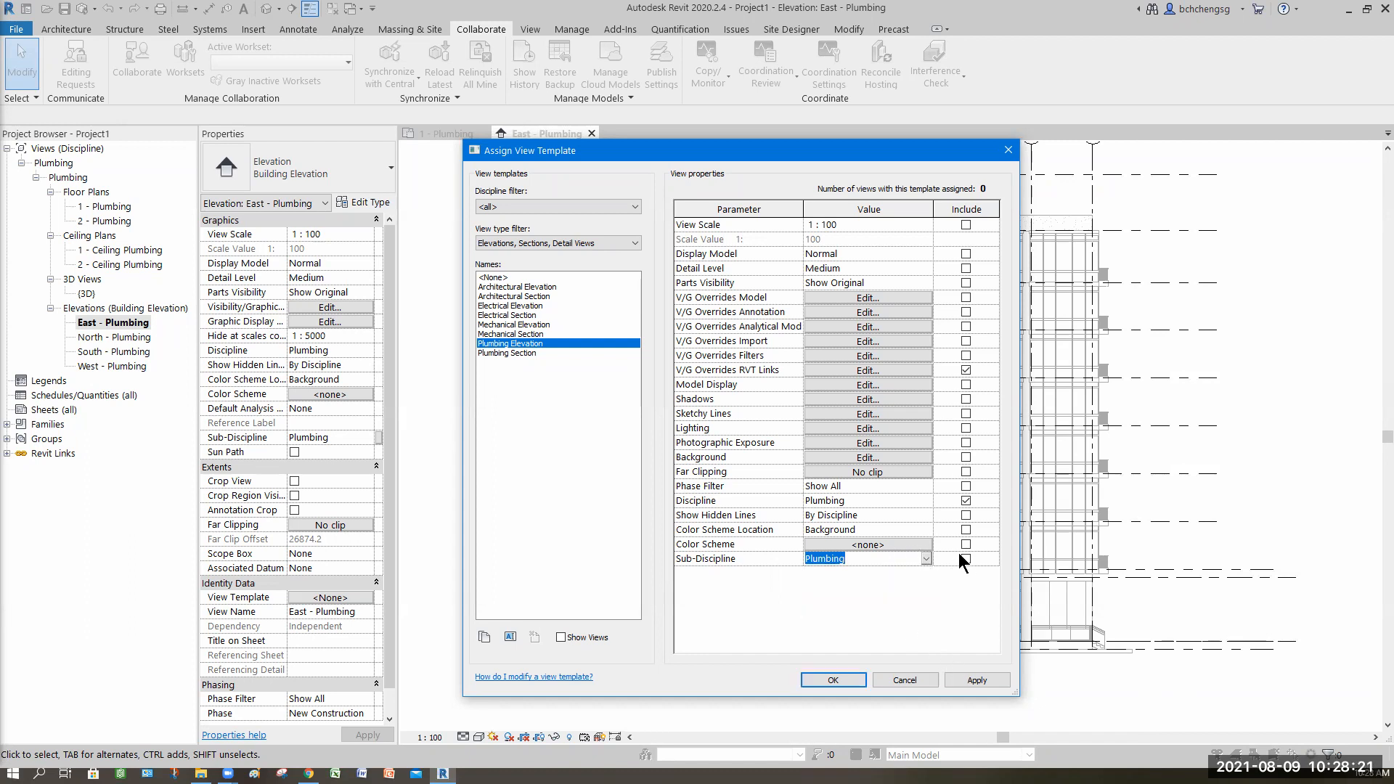
Step: In the template's RVT link overrides, set the linked model to custom annotation display with Grids hidden, then assign the template
{"action": "left_click", "coordinate": [977, 680]}
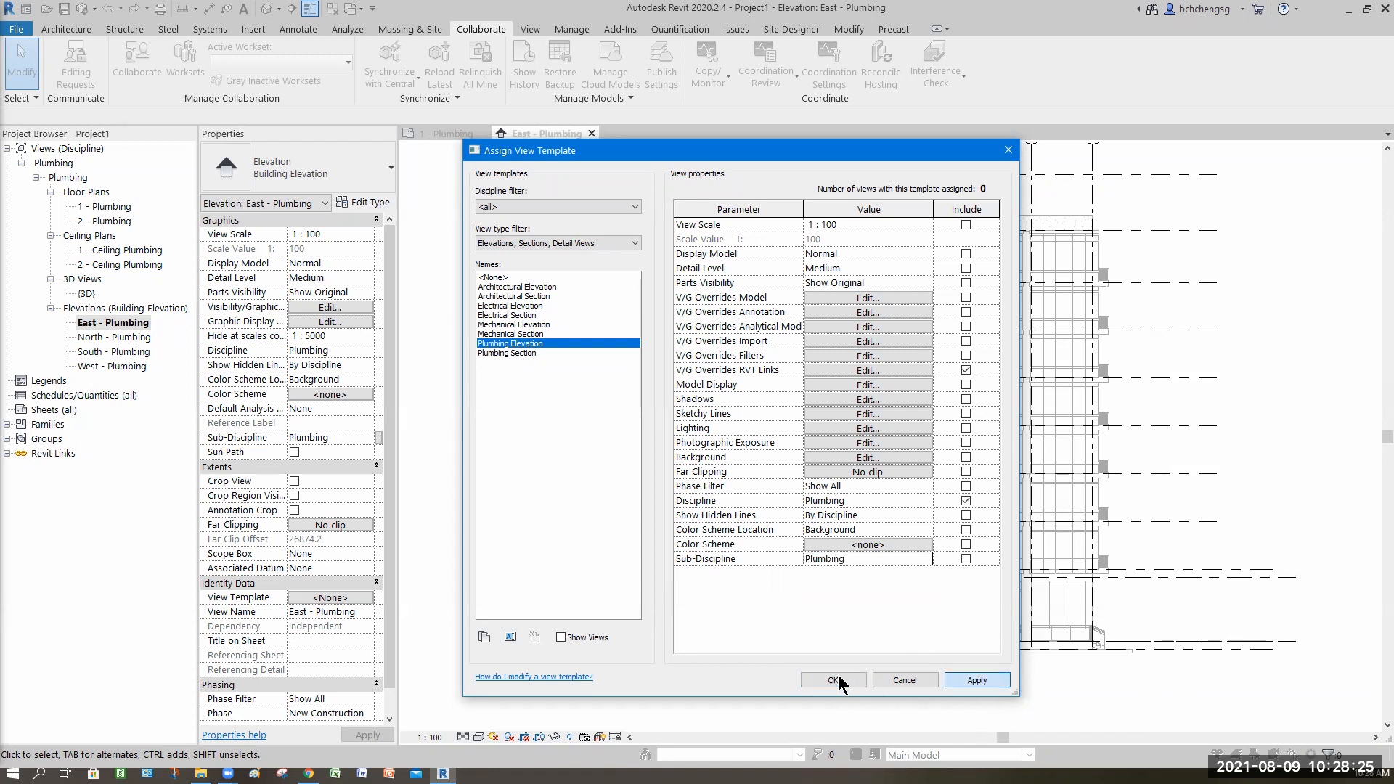
{"action": "left_click", "coordinate": [833, 679]}
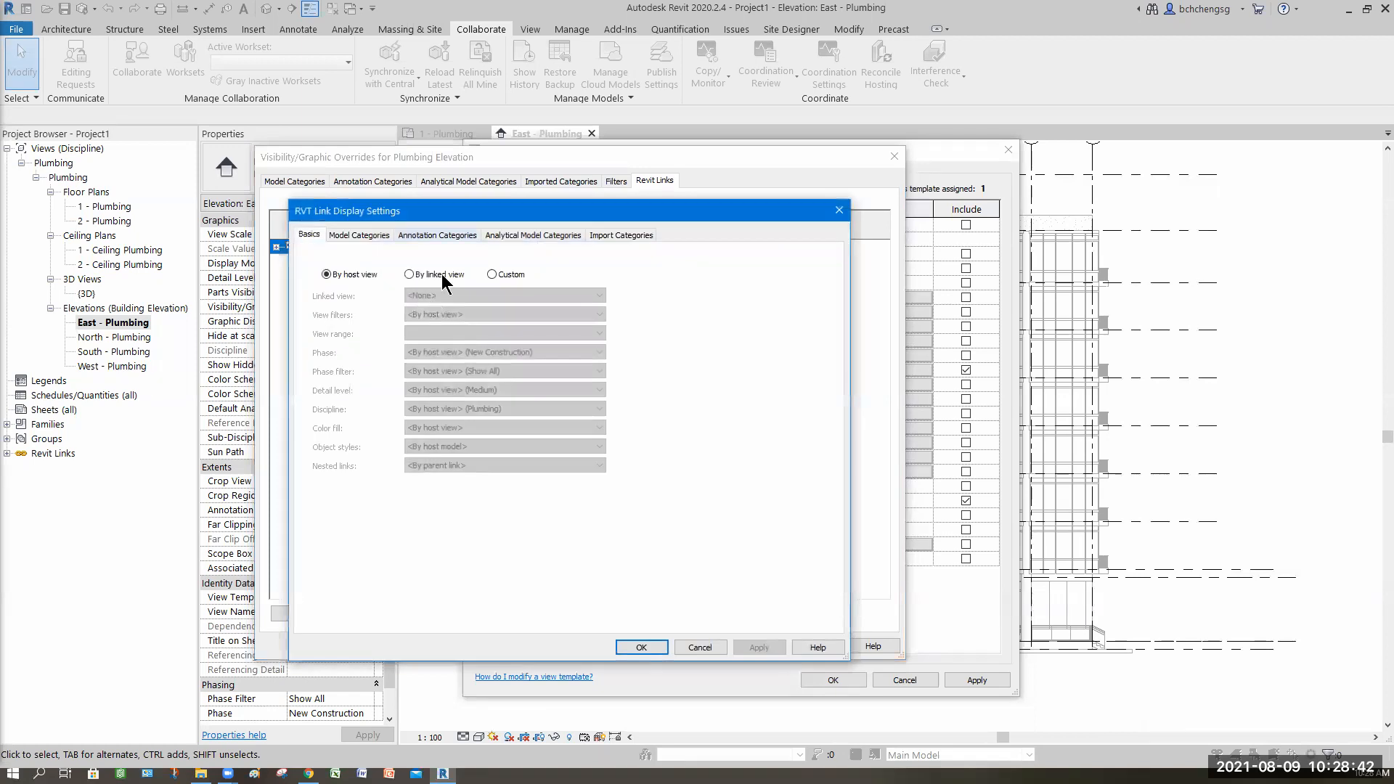
{"action": "left_click", "coordinate": [437, 234]}
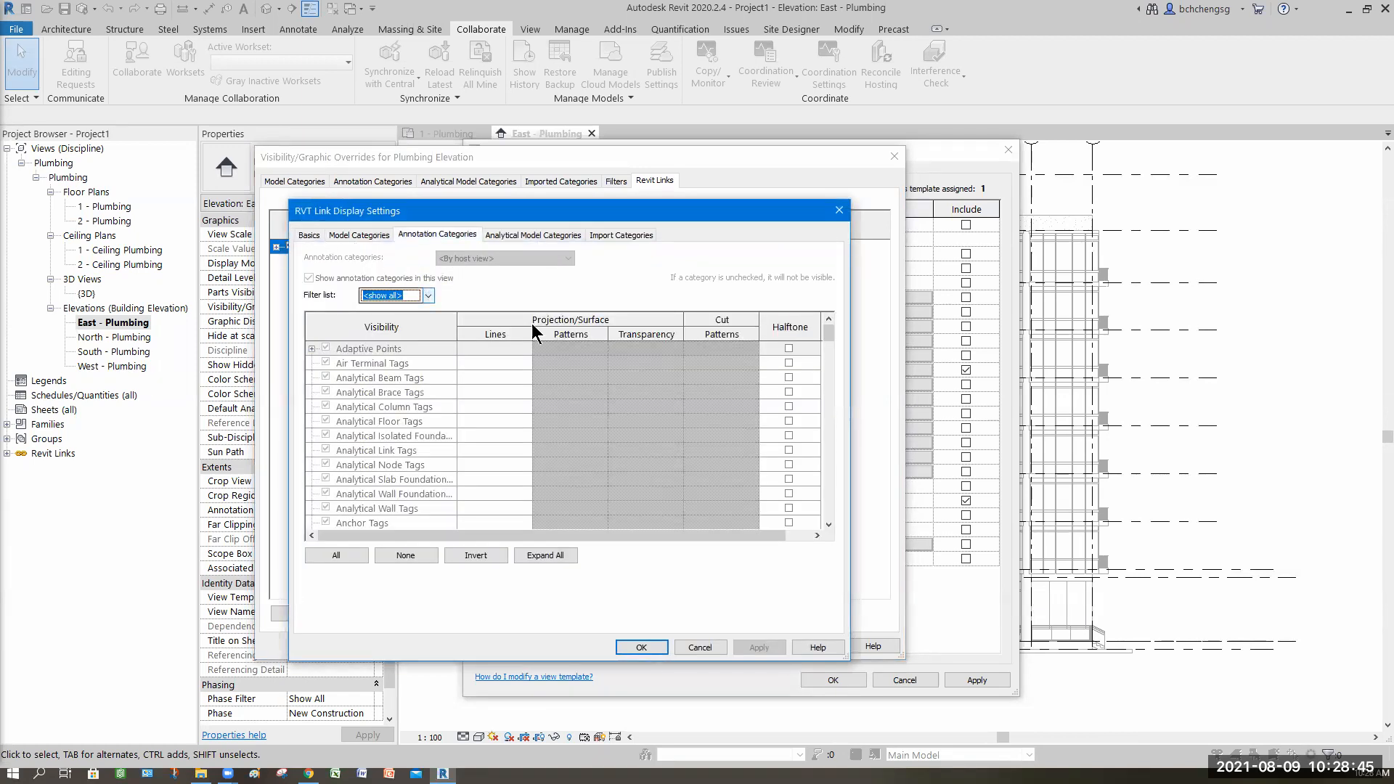
{"action": "left_click", "coordinate": [309, 234]}
{"action": "left_click", "coordinate": [492, 273]}
{"action": "left_click", "coordinate": [453, 236]}
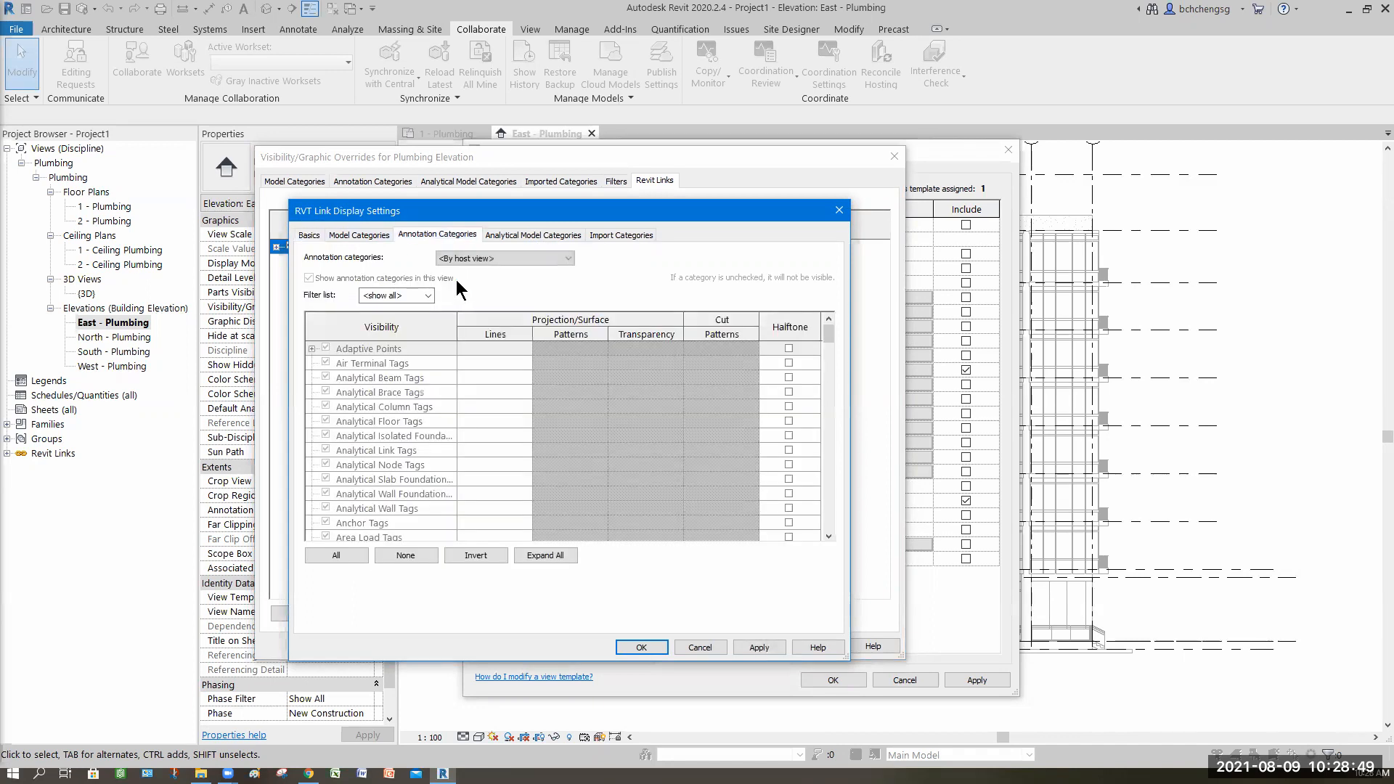
{"action": "left_click", "coordinate": [456, 259]}
{"action": "left_click", "coordinate": [457, 281]}
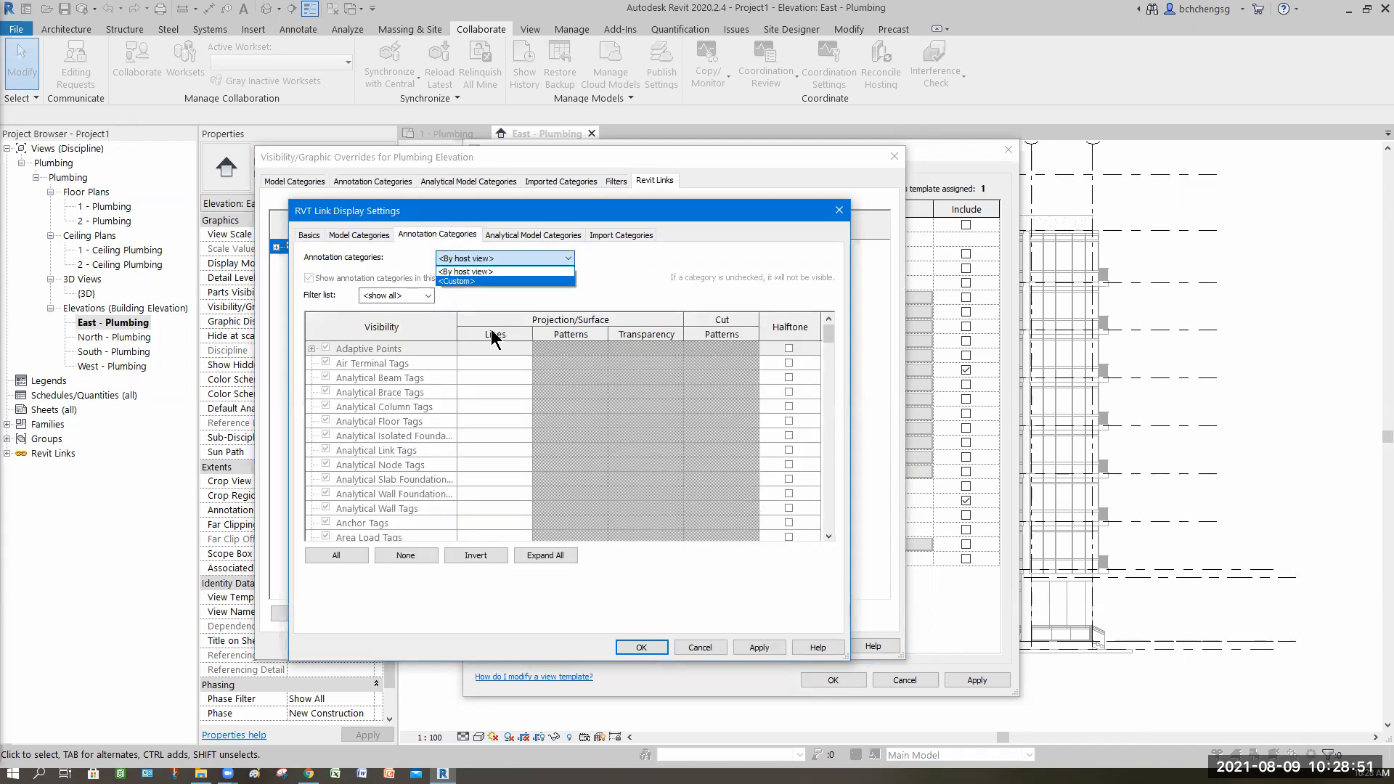
{"action": "scroll", "coordinate": [379, 457], "scroll_direction": "down", "scroll_amount": 12}
{"action": "scroll", "coordinate": [363, 455], "scroll_direction": "down", "scroll_amount": 6}
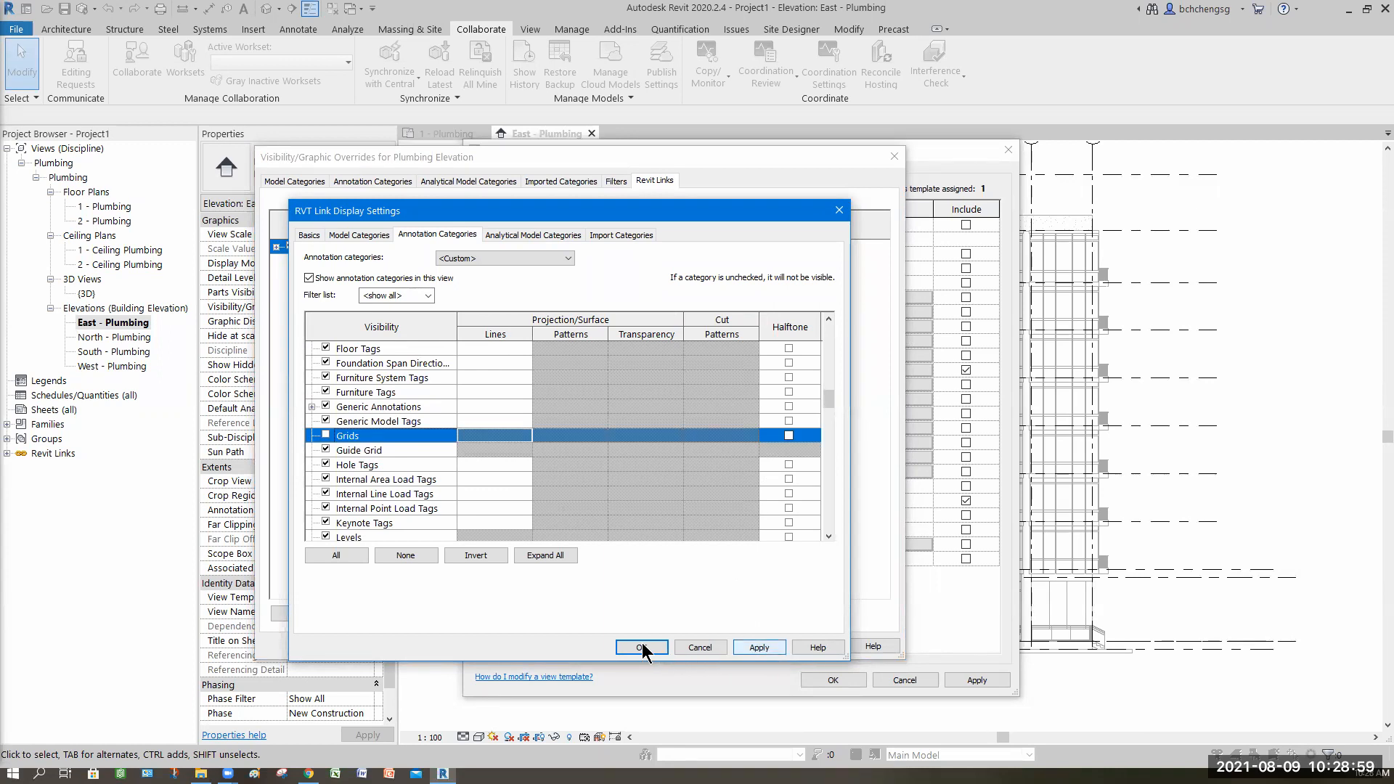
{"action": "left_click", "coordinate": [755, 648]}
{"action": "left_click", "coordinate": [695, 647]}
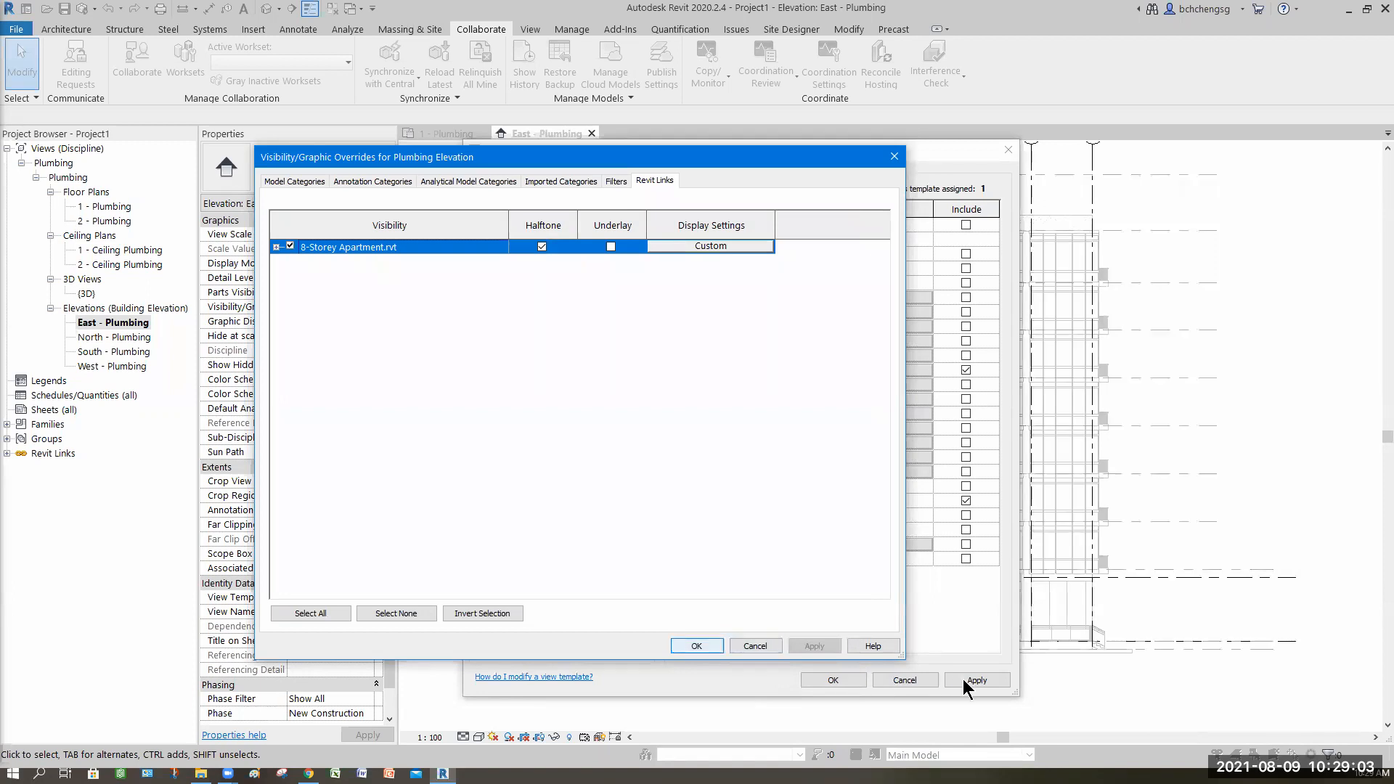
{"action": "left_click", "coordinate": [834, 680]}
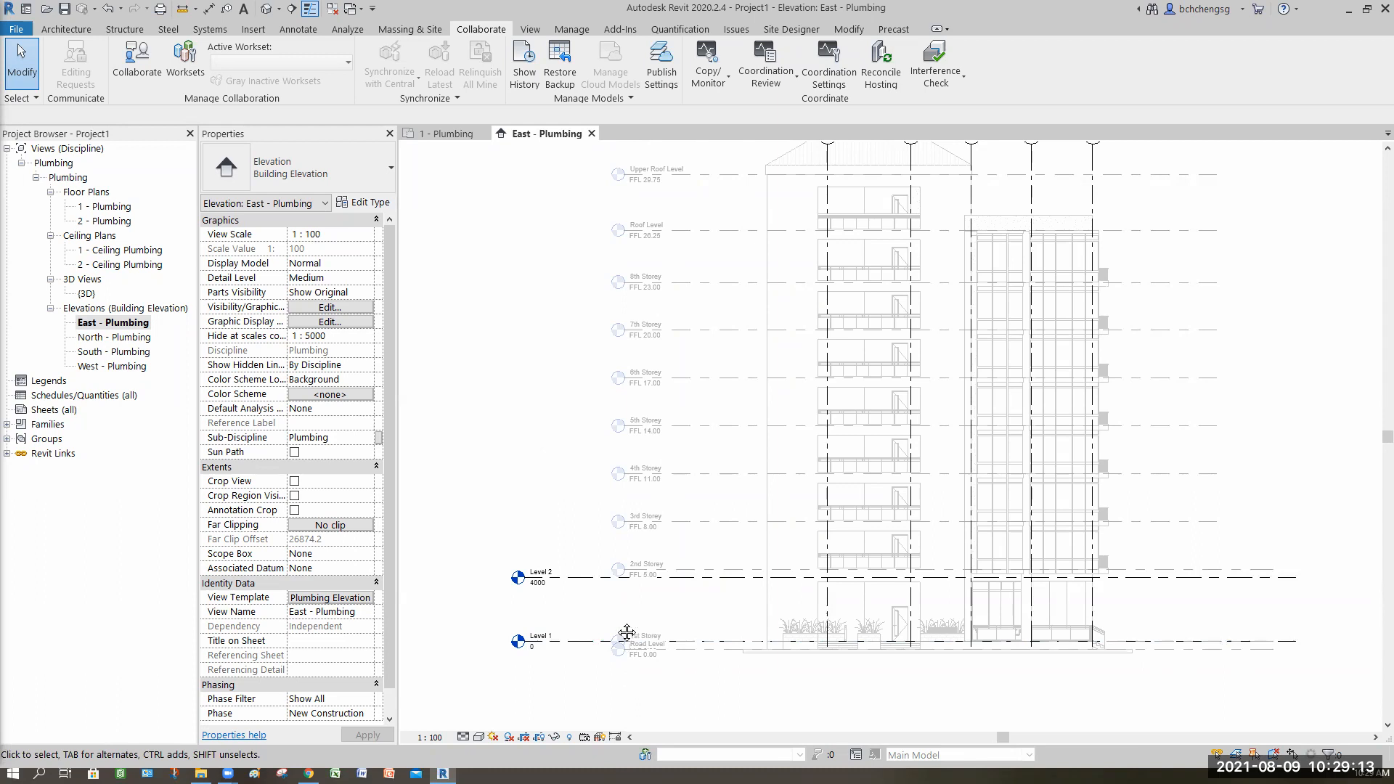
Step: Zoom in to compare the host Level 1 and Level 2 with the linked storey levels
{"action": "scroll", "coordinate": [626, 608], "scroll_direction": "up", "scroll_amount": 1}
{"action": "scroll", "coordinate": [626, 608], "scroll_direction": "up", "scroll_amount": 2}
{"action": "middle_click_drag", "start_coordinate": [627, 609], "coordinate": [622, 539]}
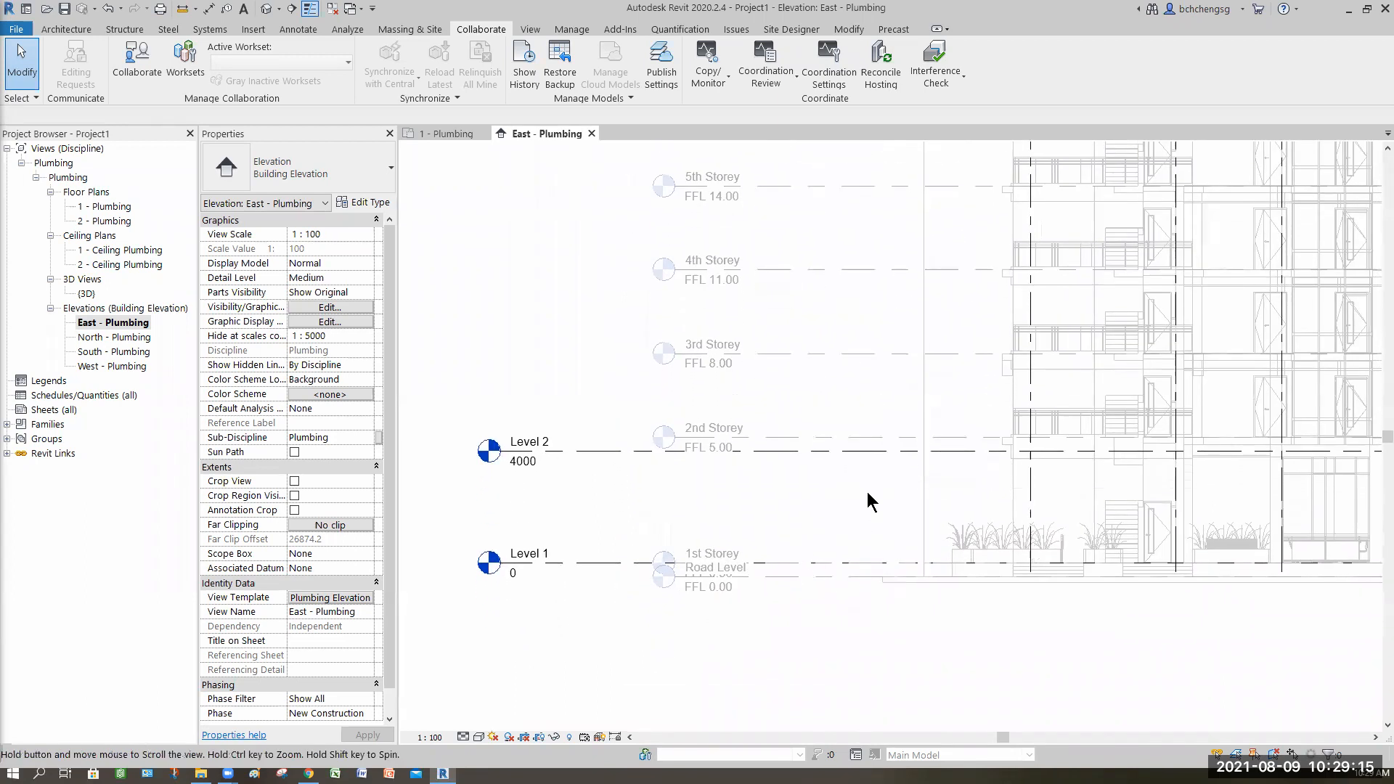
{"action": "left_click", "coordinate": [802, 442]}
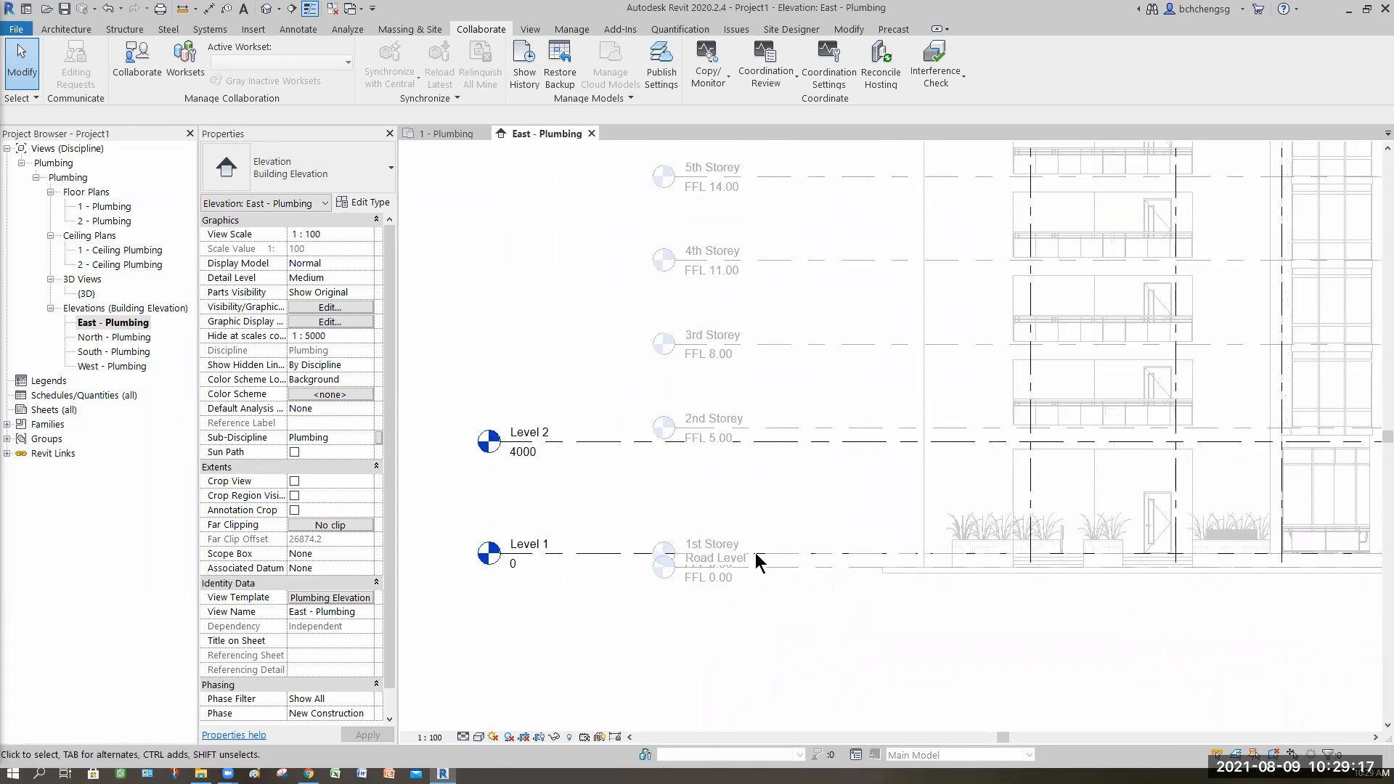
{"action": "left_click", "coordinate": [670, 611]}
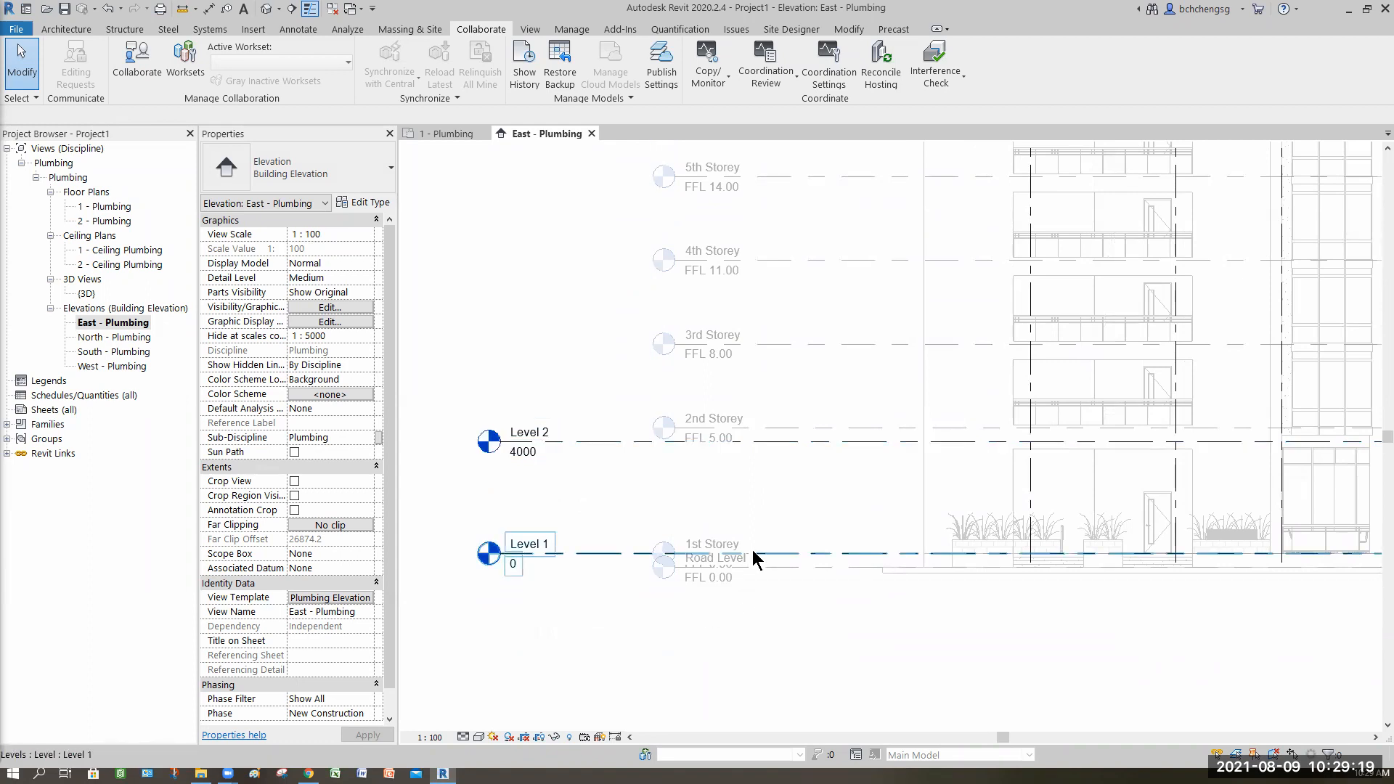
{"action": "left_click", "coordinate": [515, 577]}
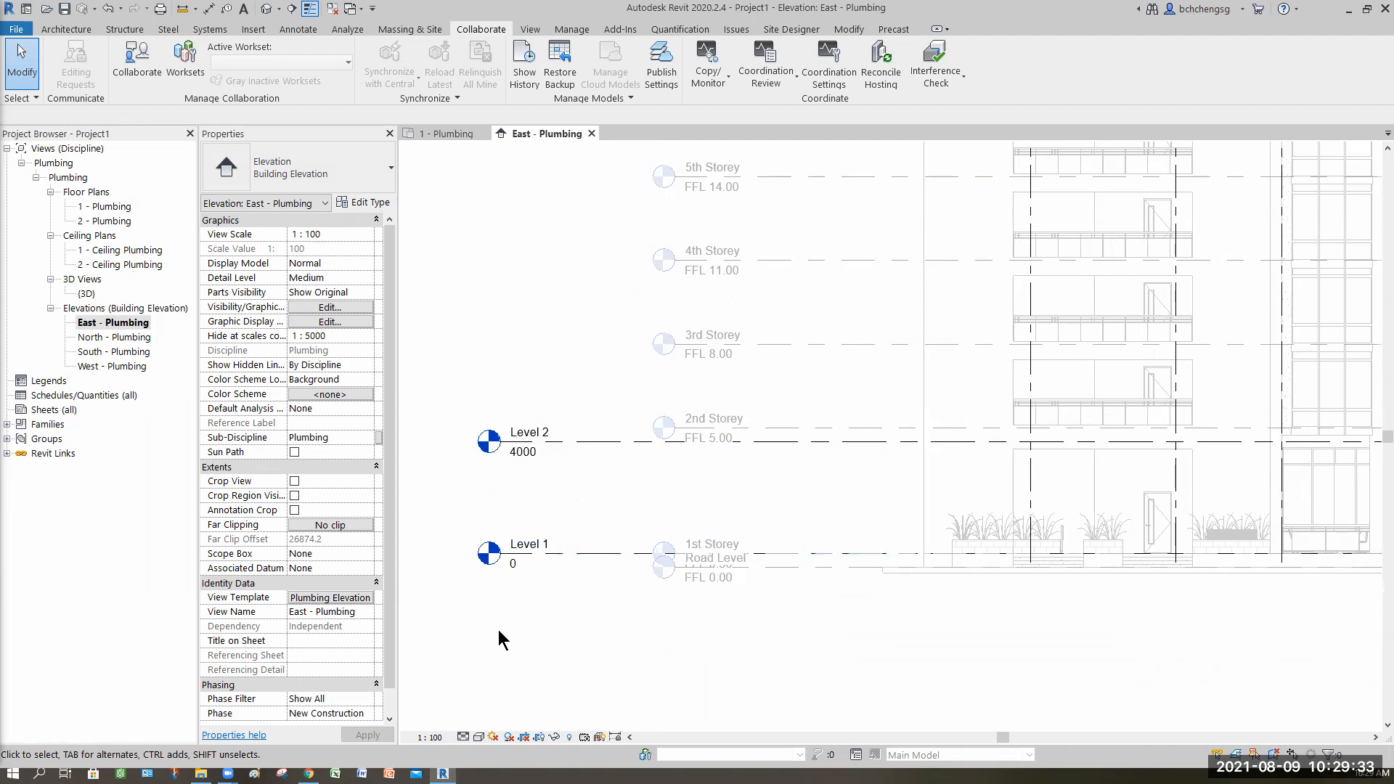
Step: Select Level 2 and open its level type's properties
{"action": "scroll", "coordinate": [485, 612], "scroll_direction": "up", "scroll_amount": 4}
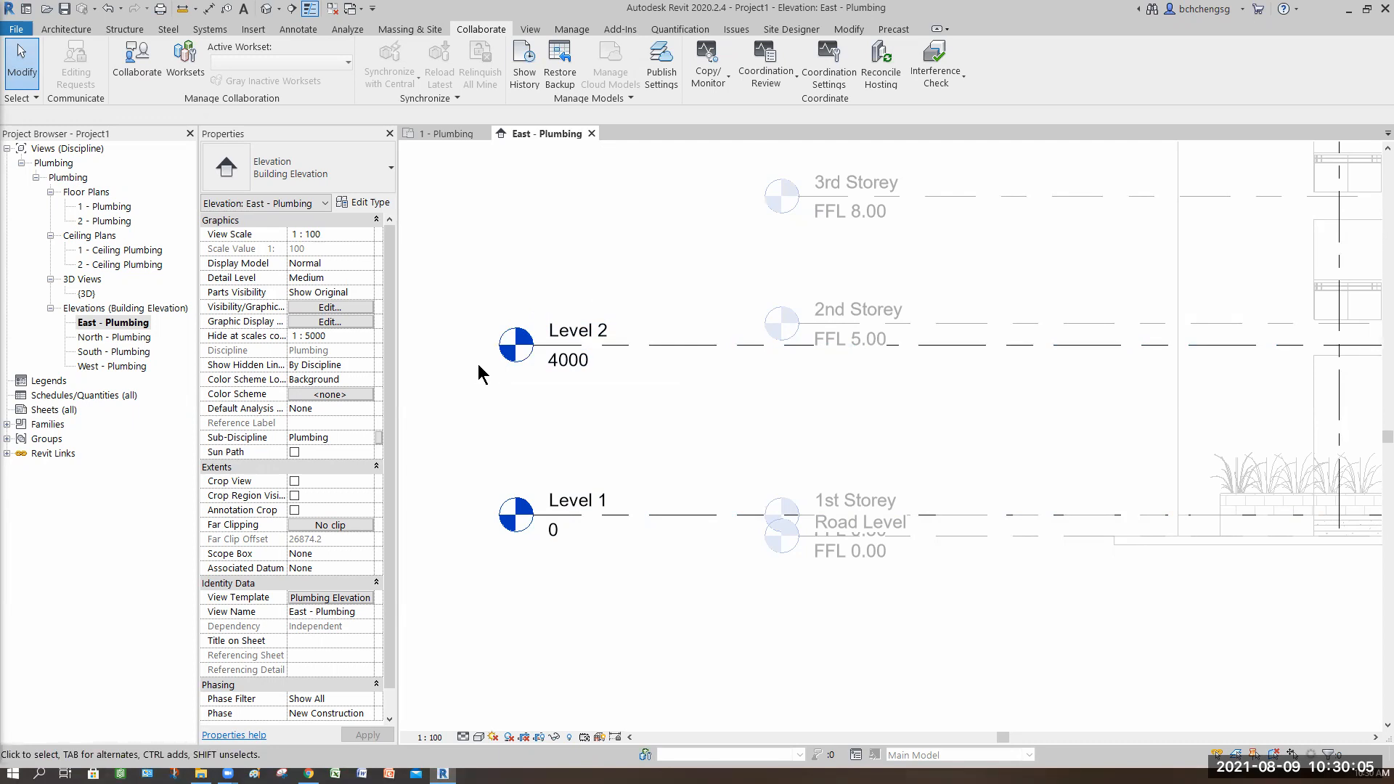
{"action": "left_click", "coordinate": [656, 352]}
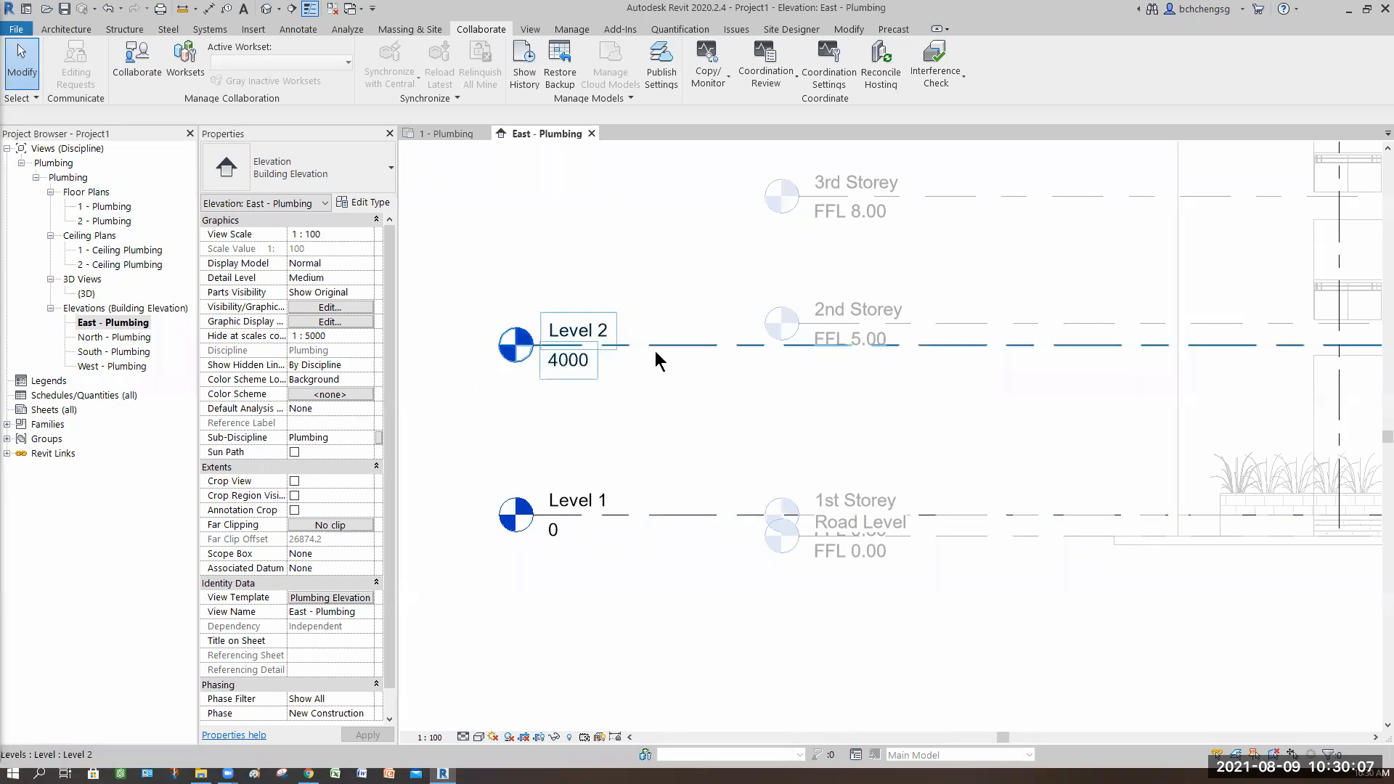
{"action": "key", "text": "Escape"}
{"action": "left_click_drag", "start_coordinate": [465, 282], "coordinate": [653, 408]}
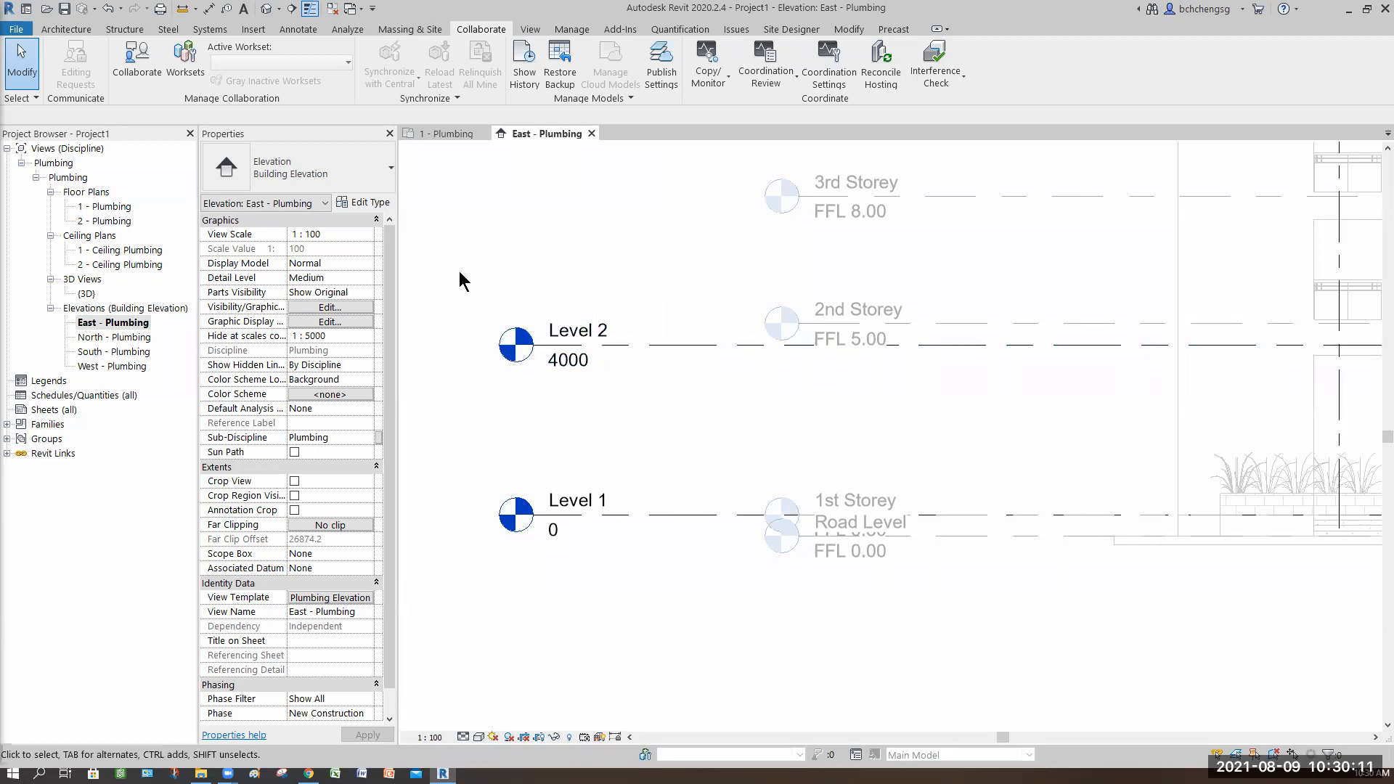
{"action": "left_click_drag", "start_coordinate": [460, 274], "coordinate": [634, 402]}
{"action": "left_click_drag", "start_coordinate": [448, 272], "coordinate": [676, 416]}
{"action": "left_click", "coordinate": [674, 346]}
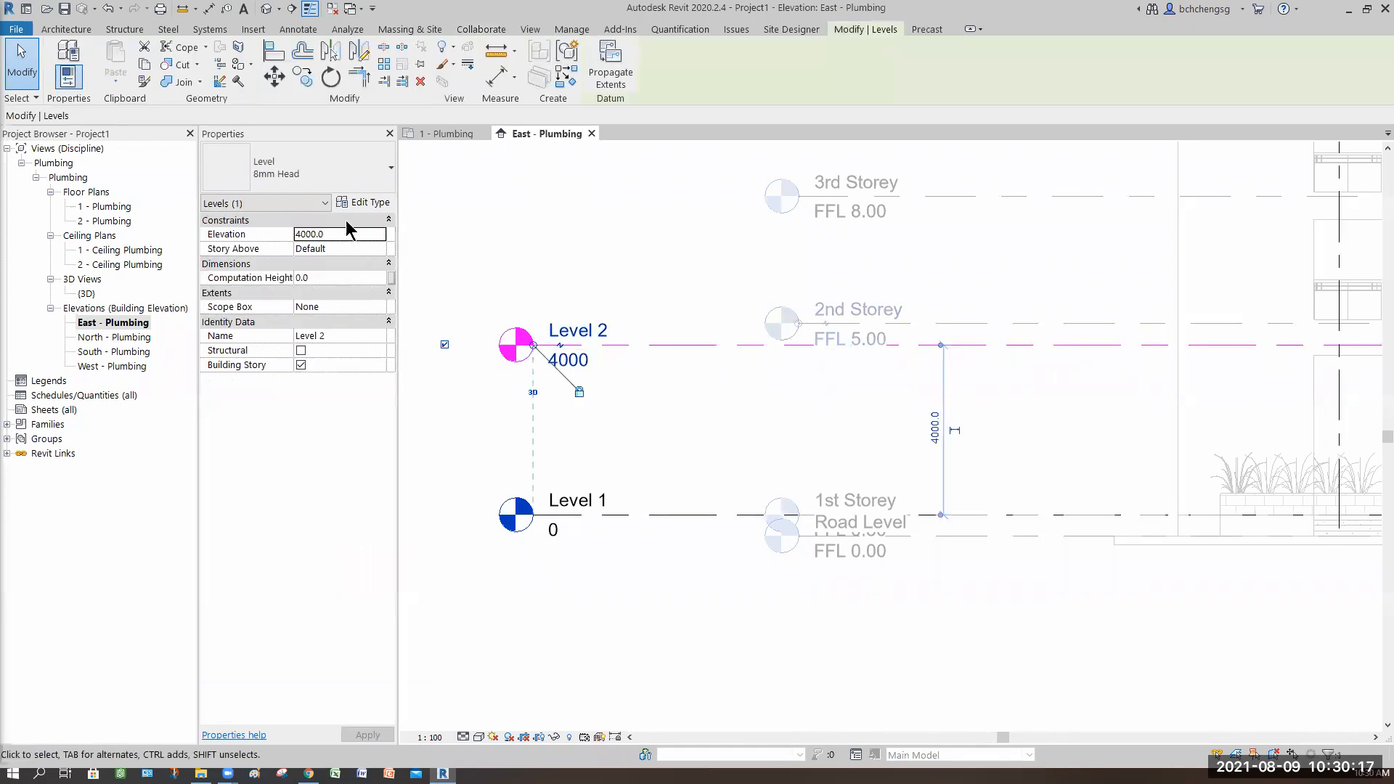
{"action": "left_click", "coordinate": [365, 203]}
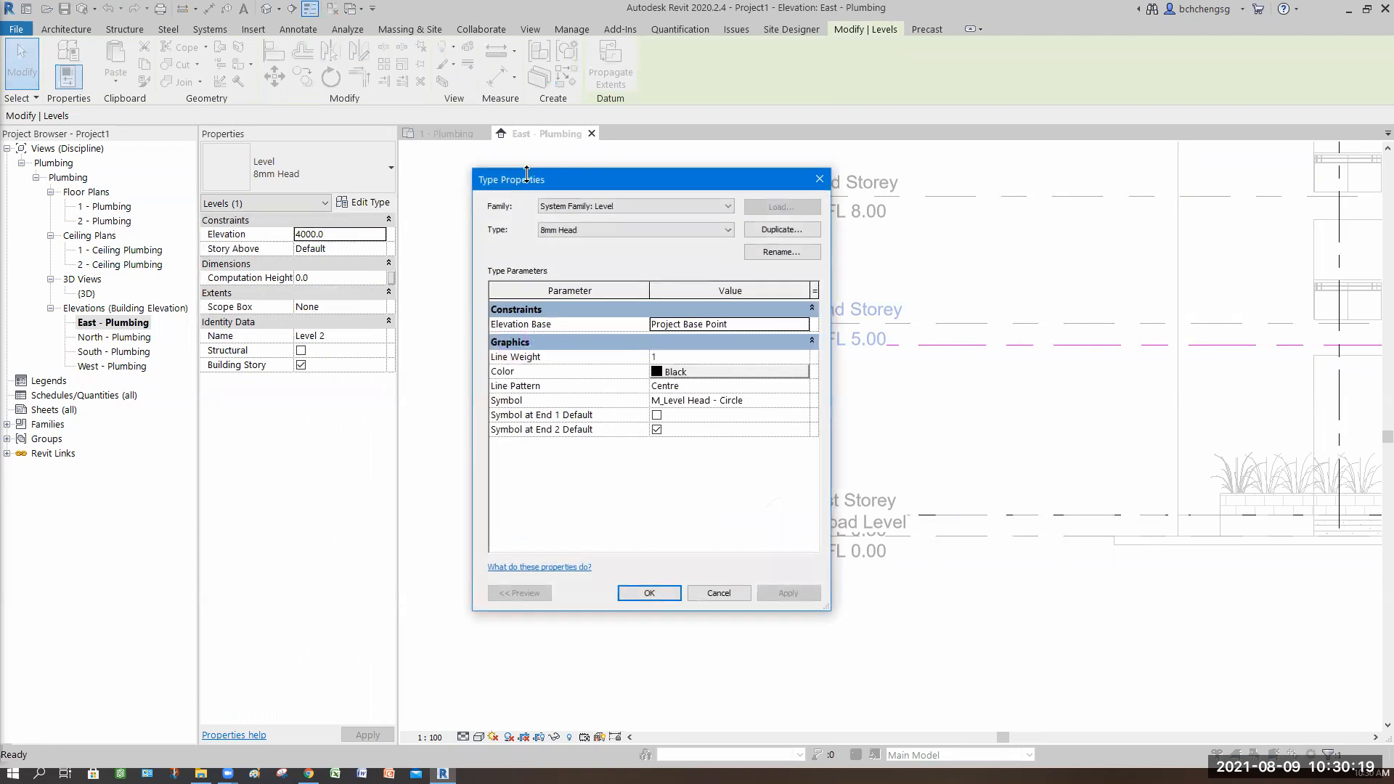
{"action": "left_click_drag", "start_coordinate": [543, 190], "coordinate": [204, 177]}
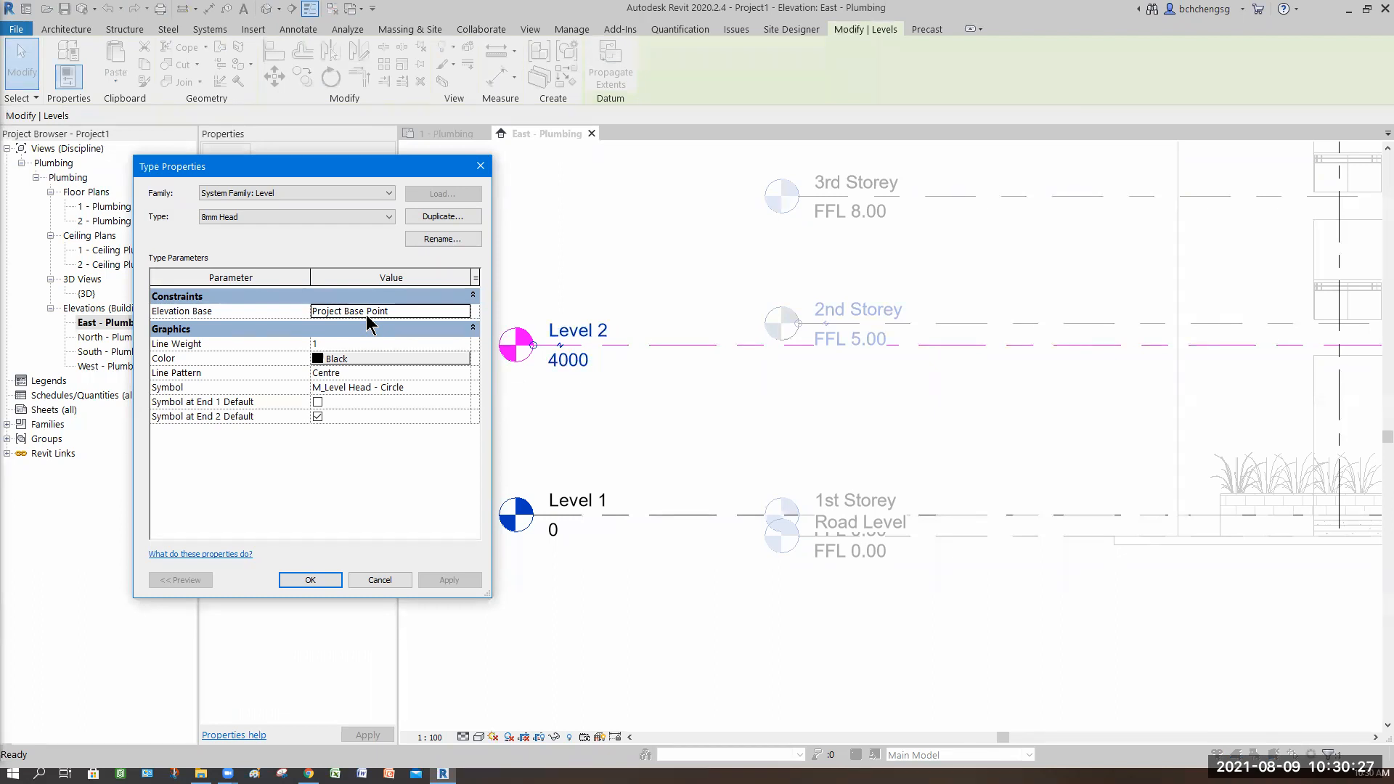
{"action": "left_click_drag", "start_coordinate": [297, 167], "coordinate": [263, 163]}
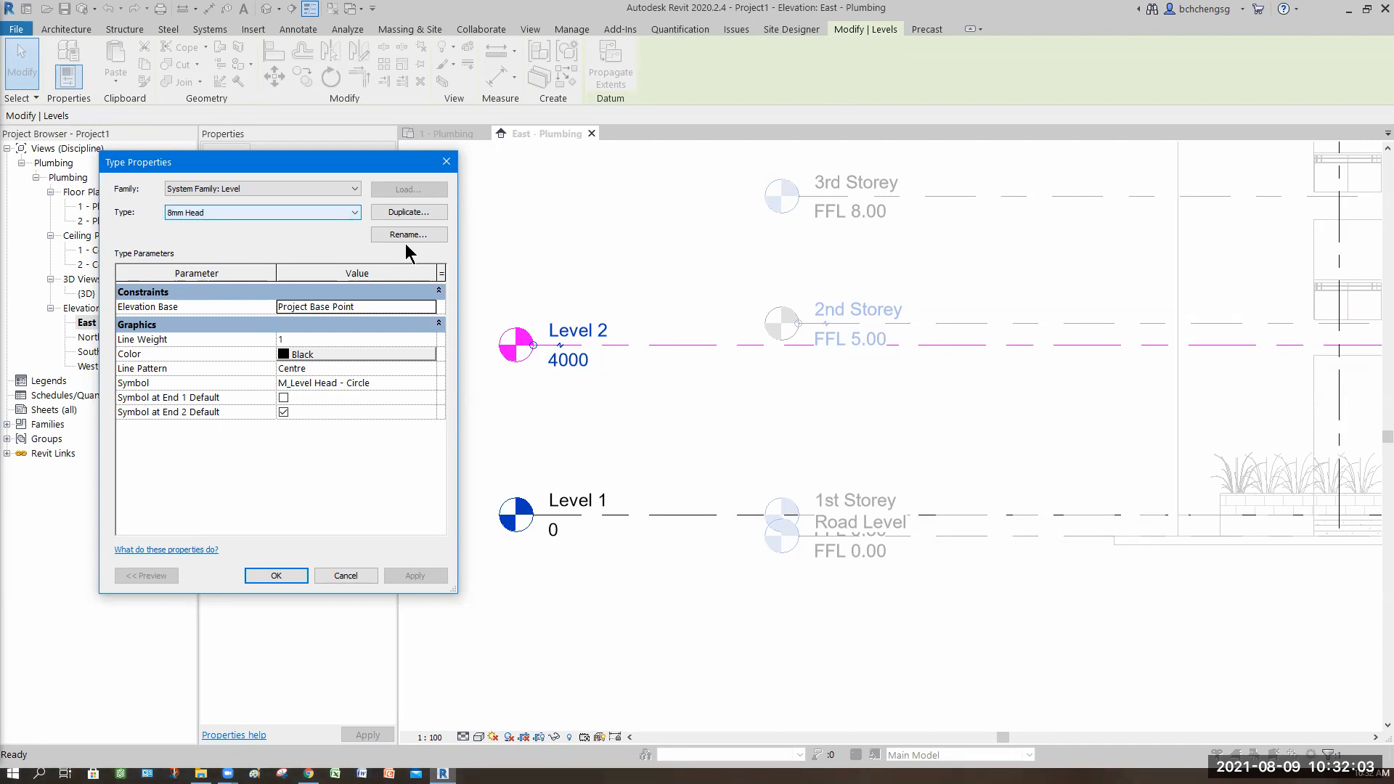
Step: Rename the 8mm Head level type as Survey point
{"action": "left_click", "coordinate": [354, 213]}
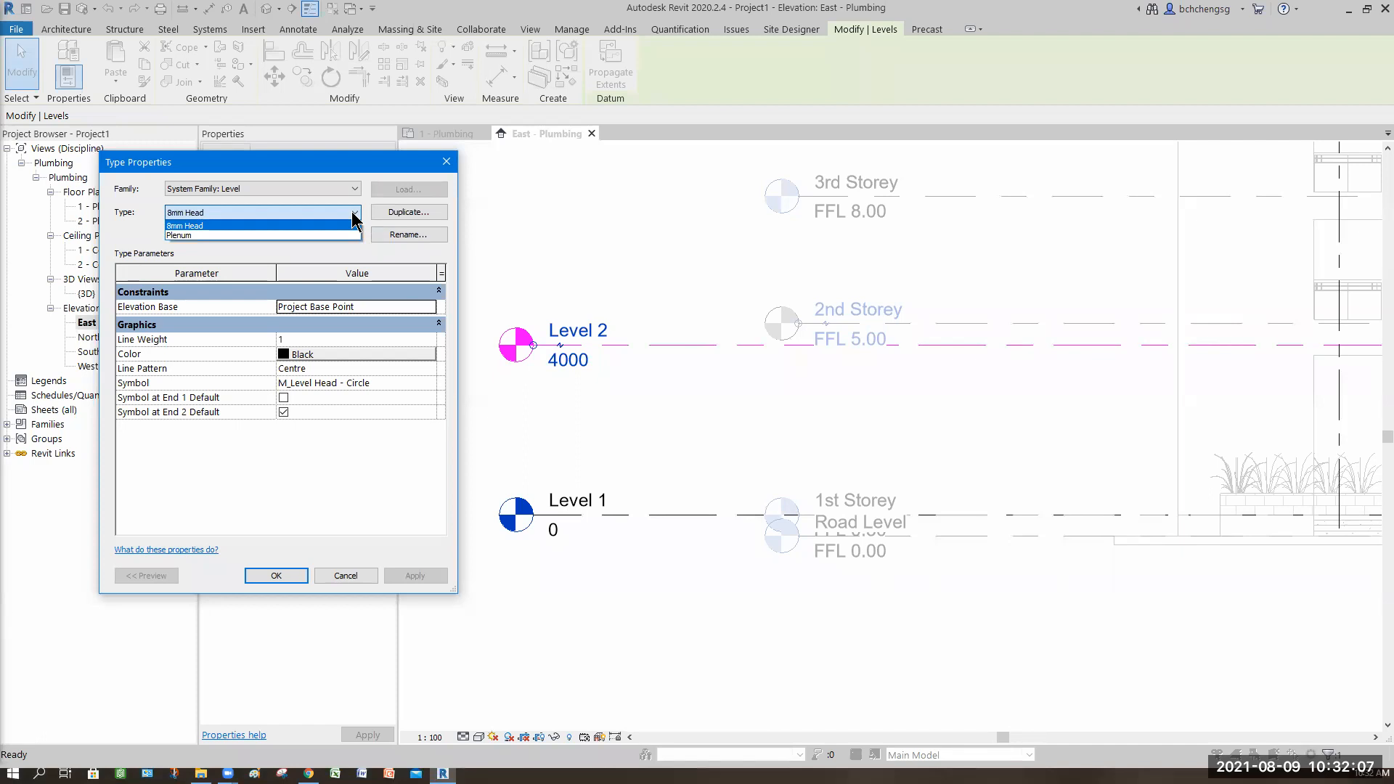
{"action": "left_click", "coordinate": [355, 214]}
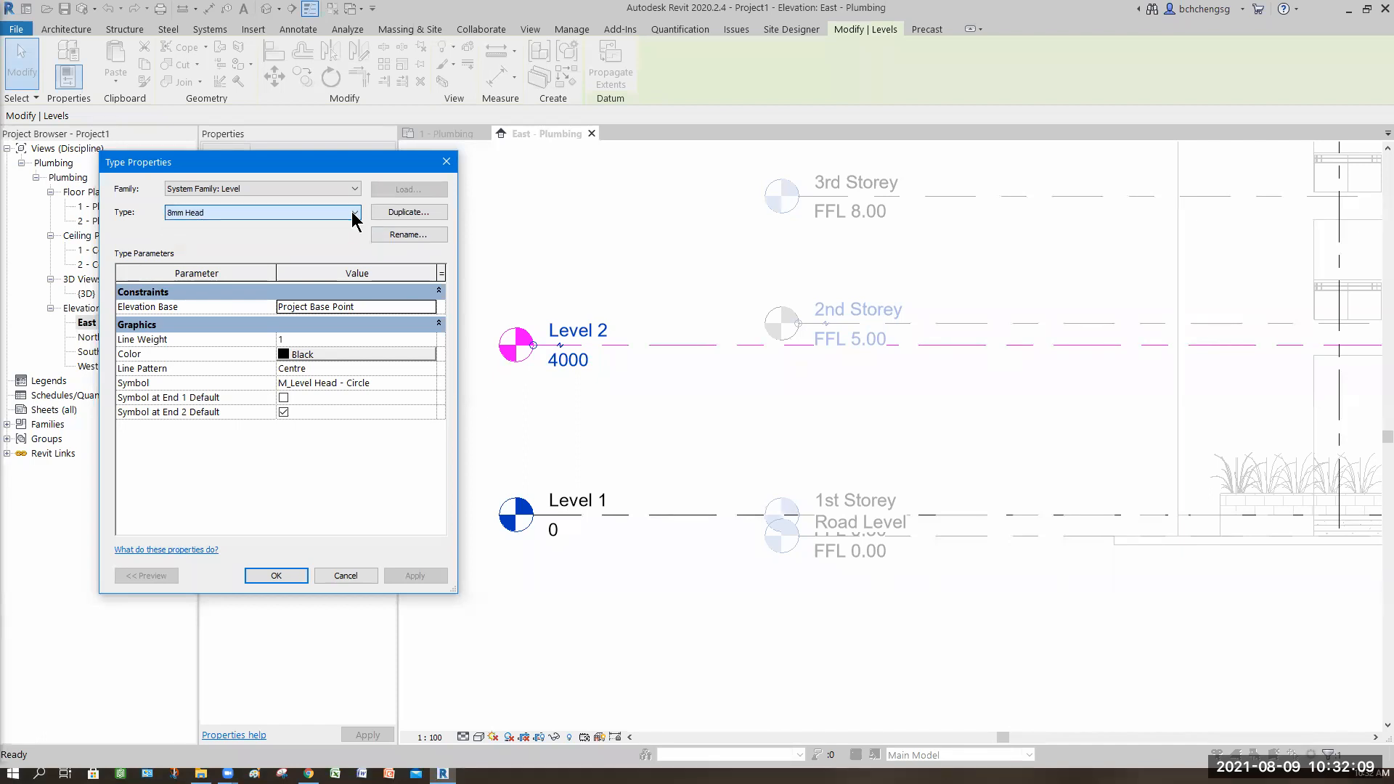
{"action": "left_click", "coordinate": [399, 233]}
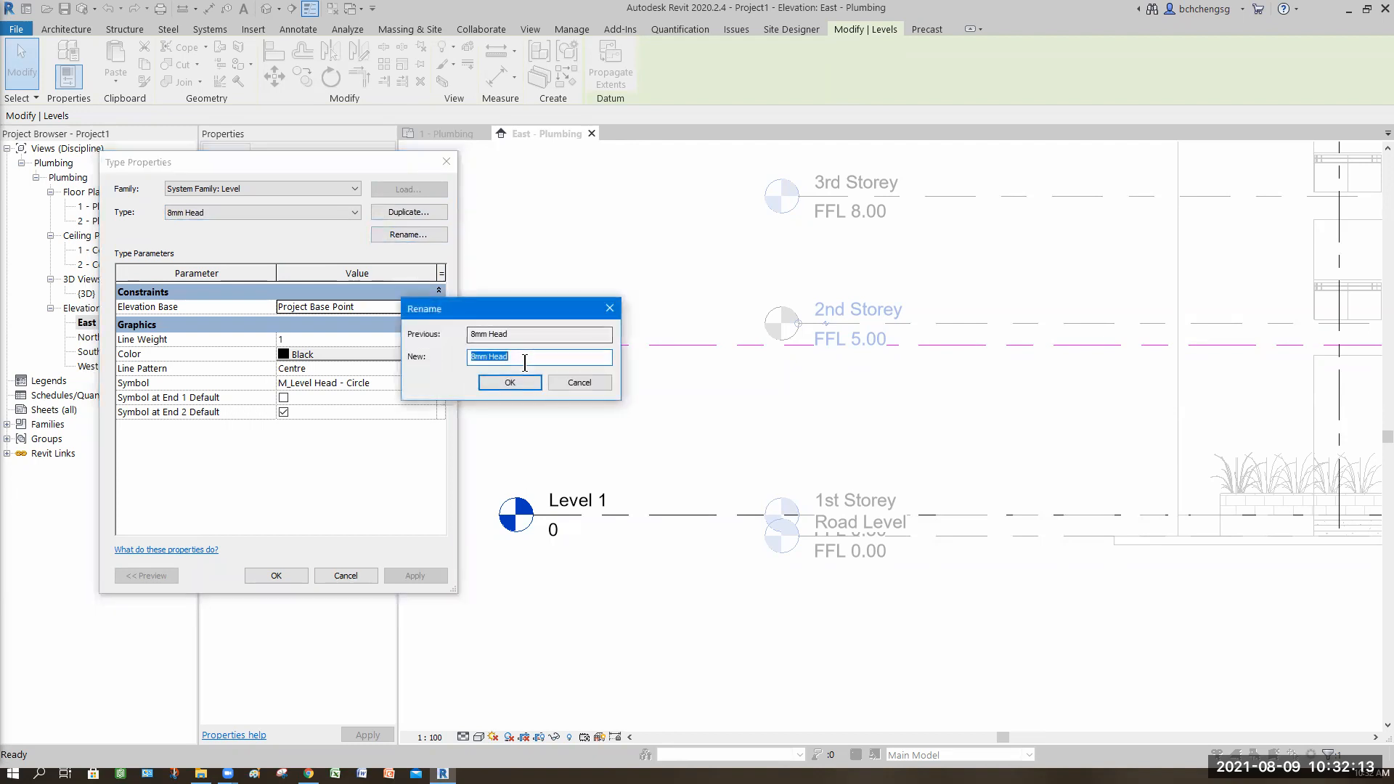
{"action": "type", "text": "Survey point"}
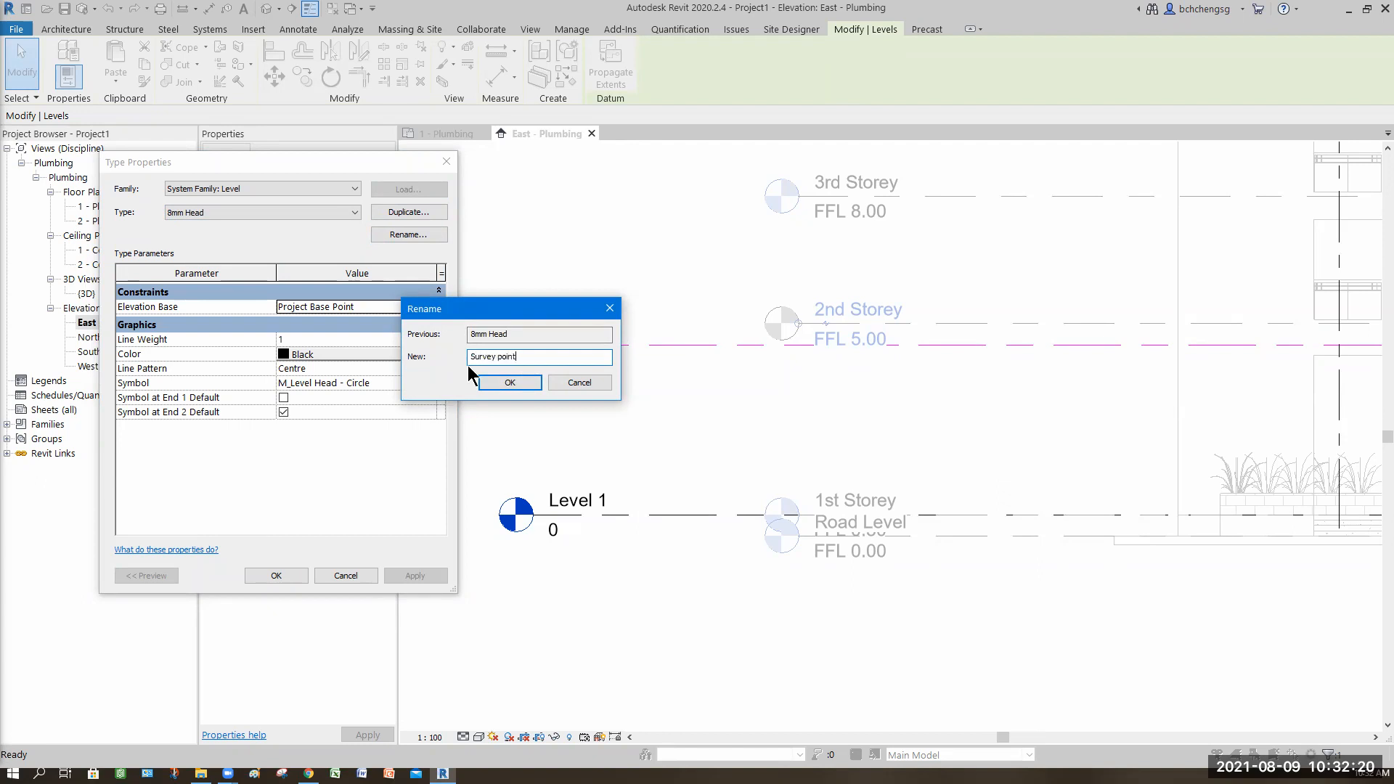
{"action": "left_click", "coordinate": [511, 382]}
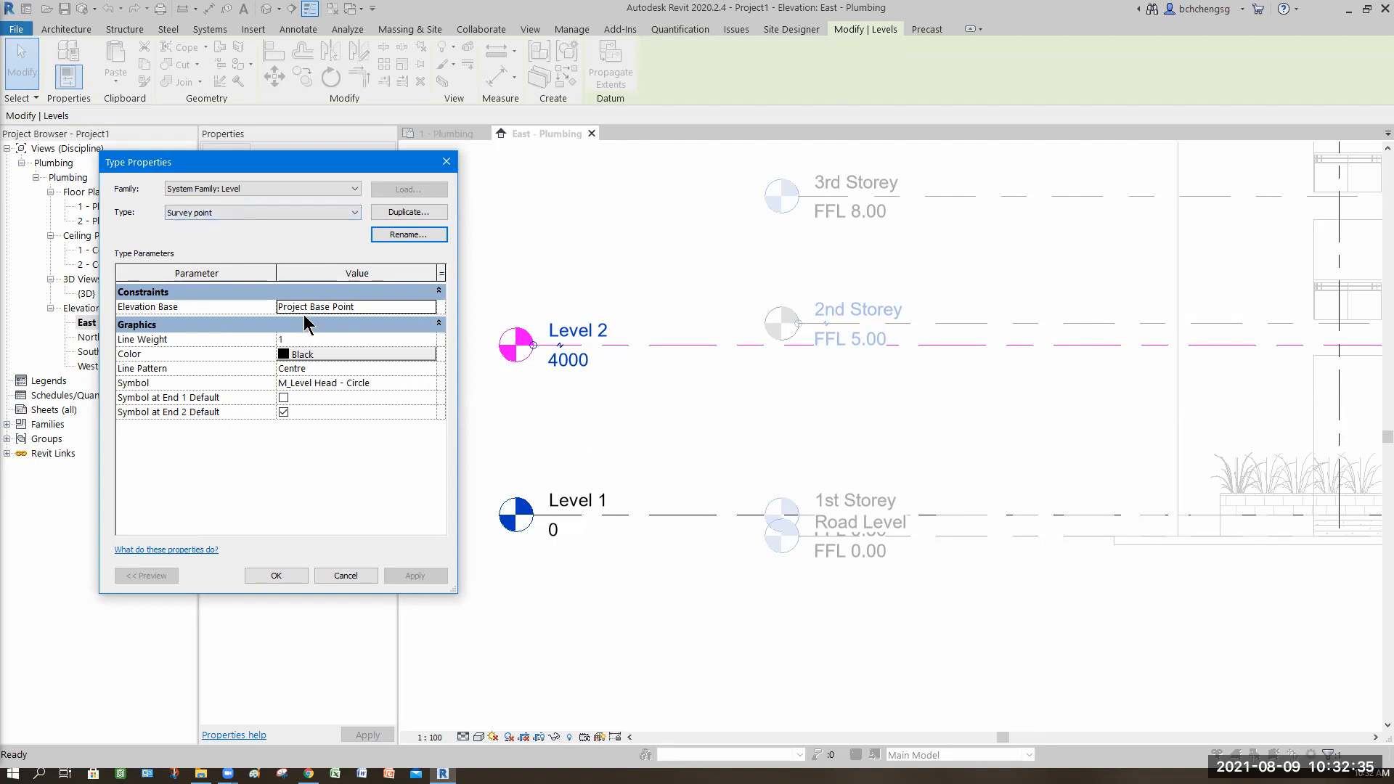
Step: Change the level type's Elevation Base to Survey Point
{"action": "mouse_move", "coordinate": [178, 311]}
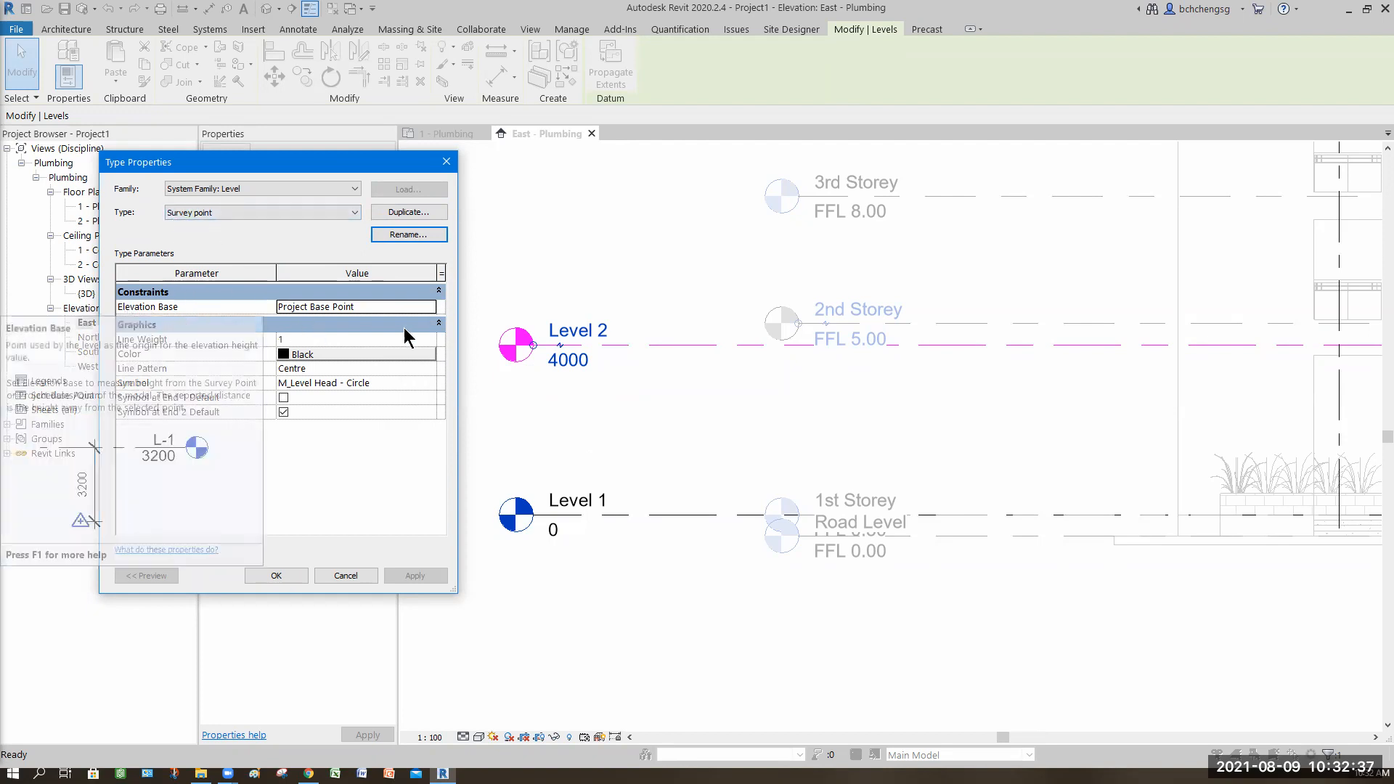
{"action": "left_click", "coordinate": [430, 308]}
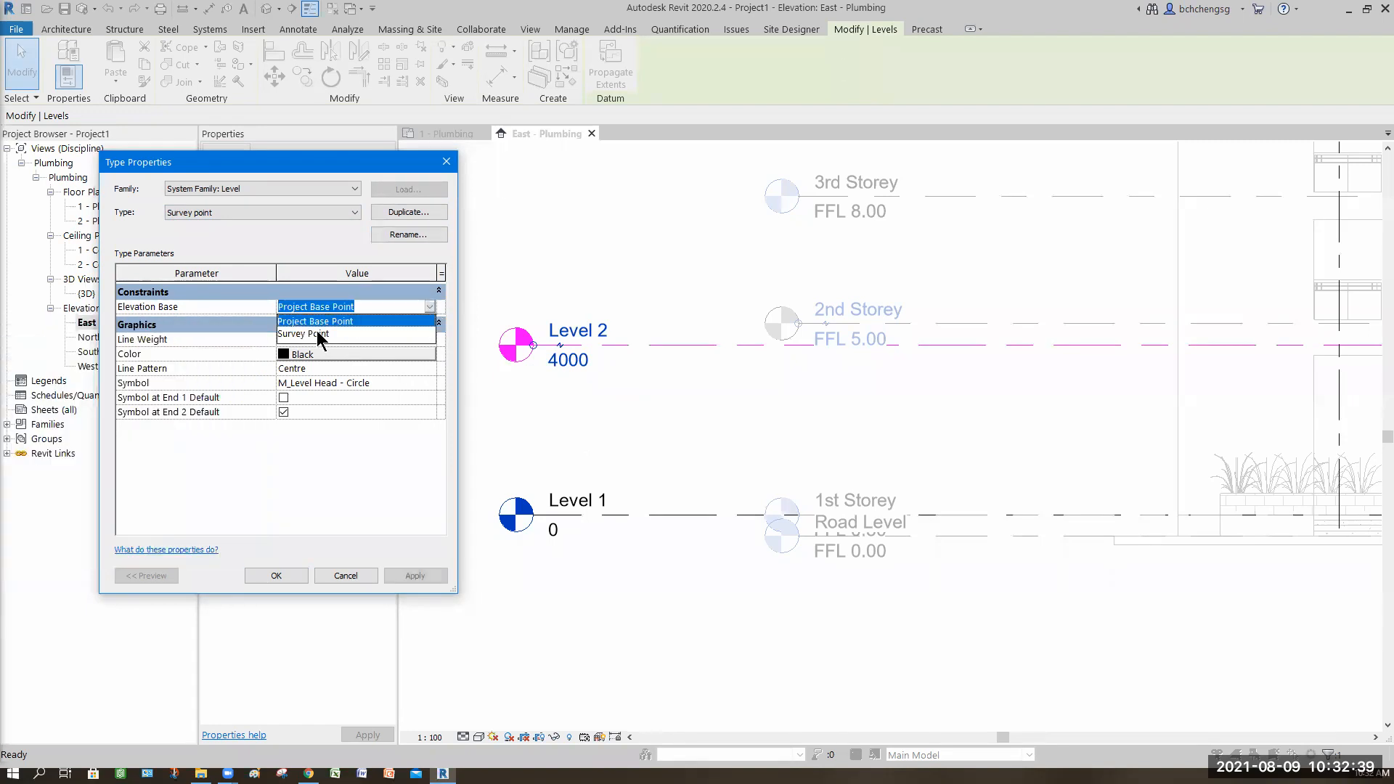
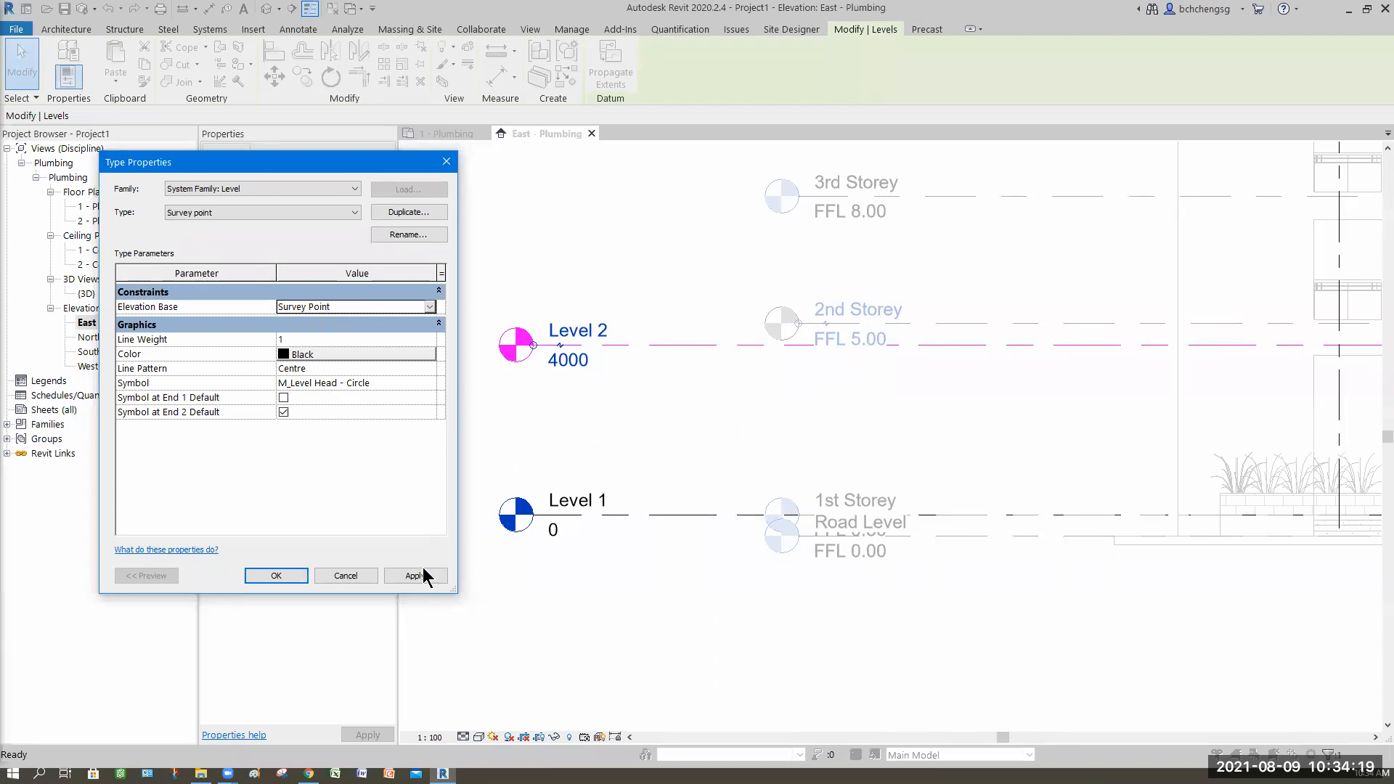
Step: Confirm the Survey point level type, then review Level 1's level type properties without changes
{"action": "left_click", "coordinate": [289, 580]}
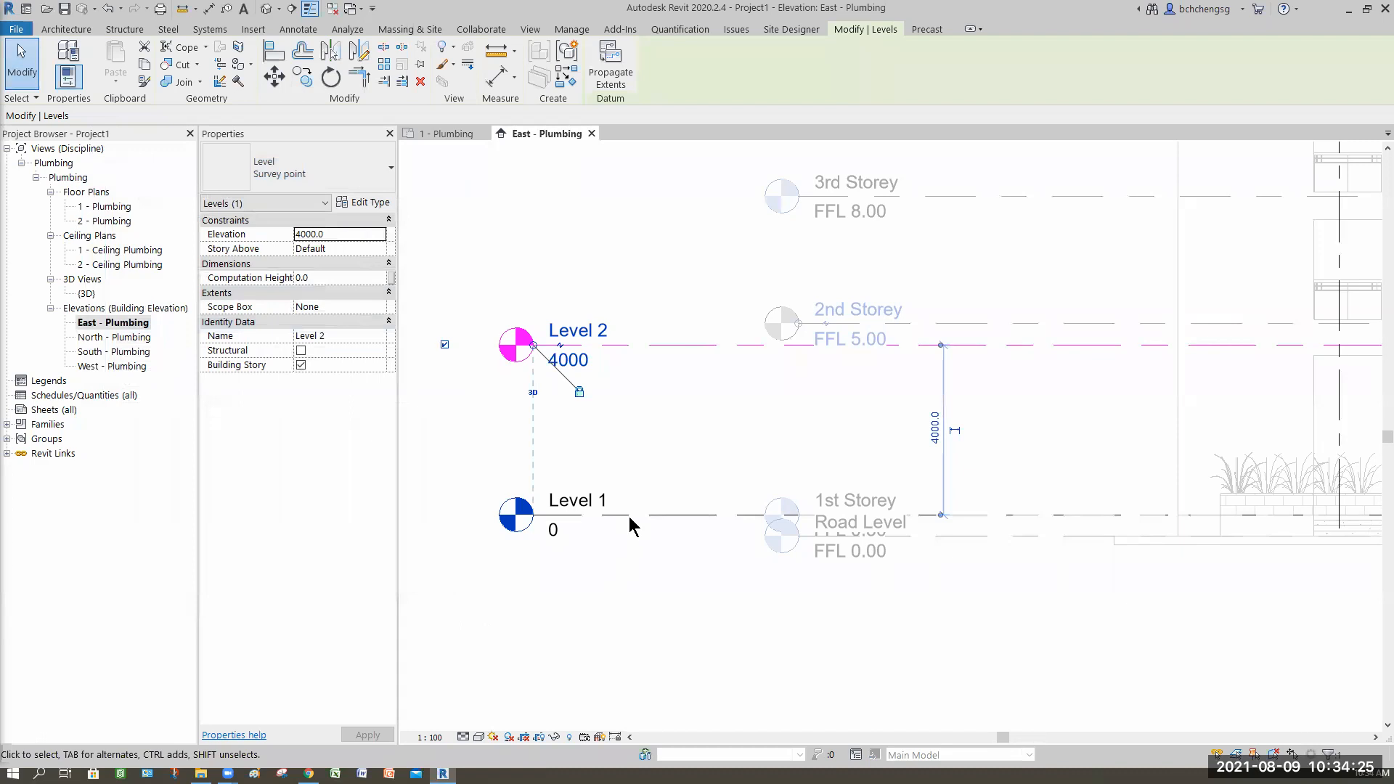
{"action": "left_click", "coordinate": [628, 586]}
{"action": "left_click", "coordinate": [617, 548]}
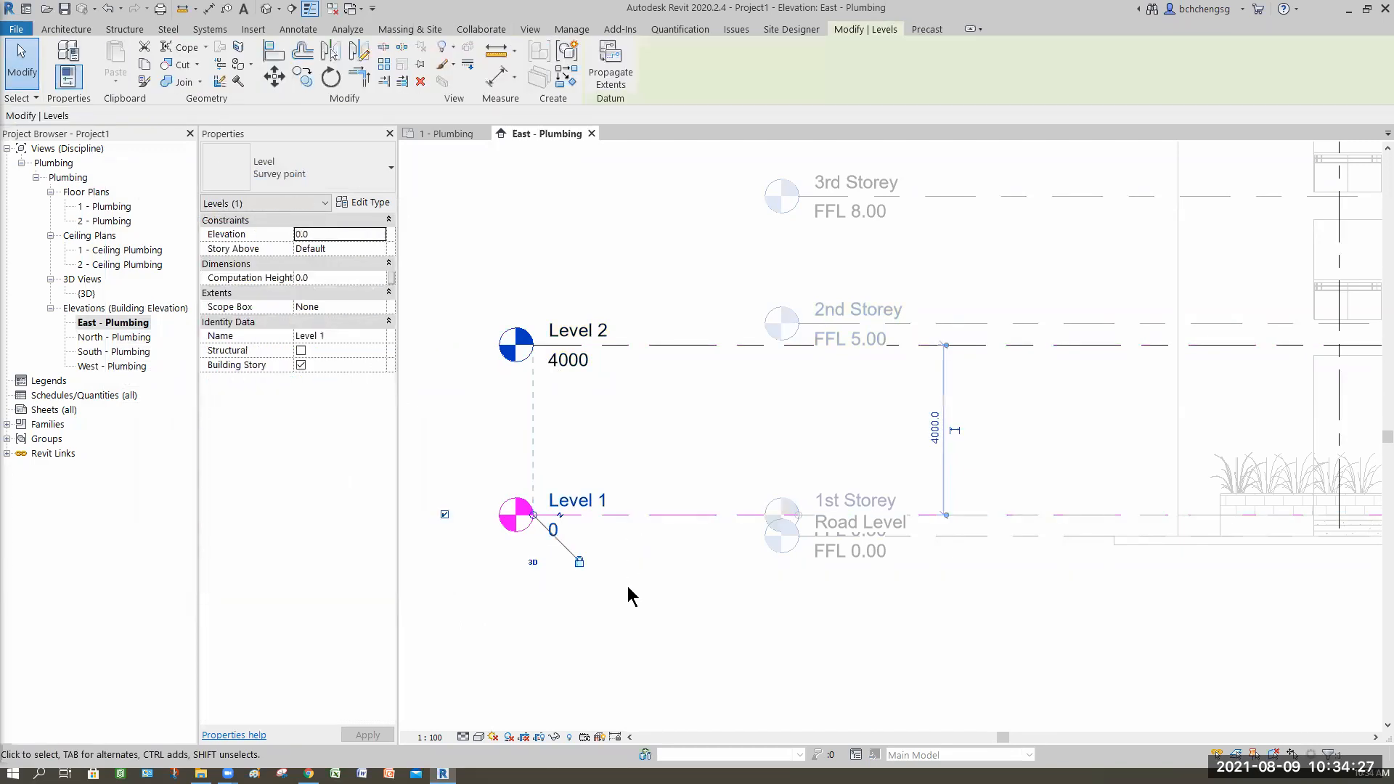
{"action": "left_click", "coordinate": [364, 202]}
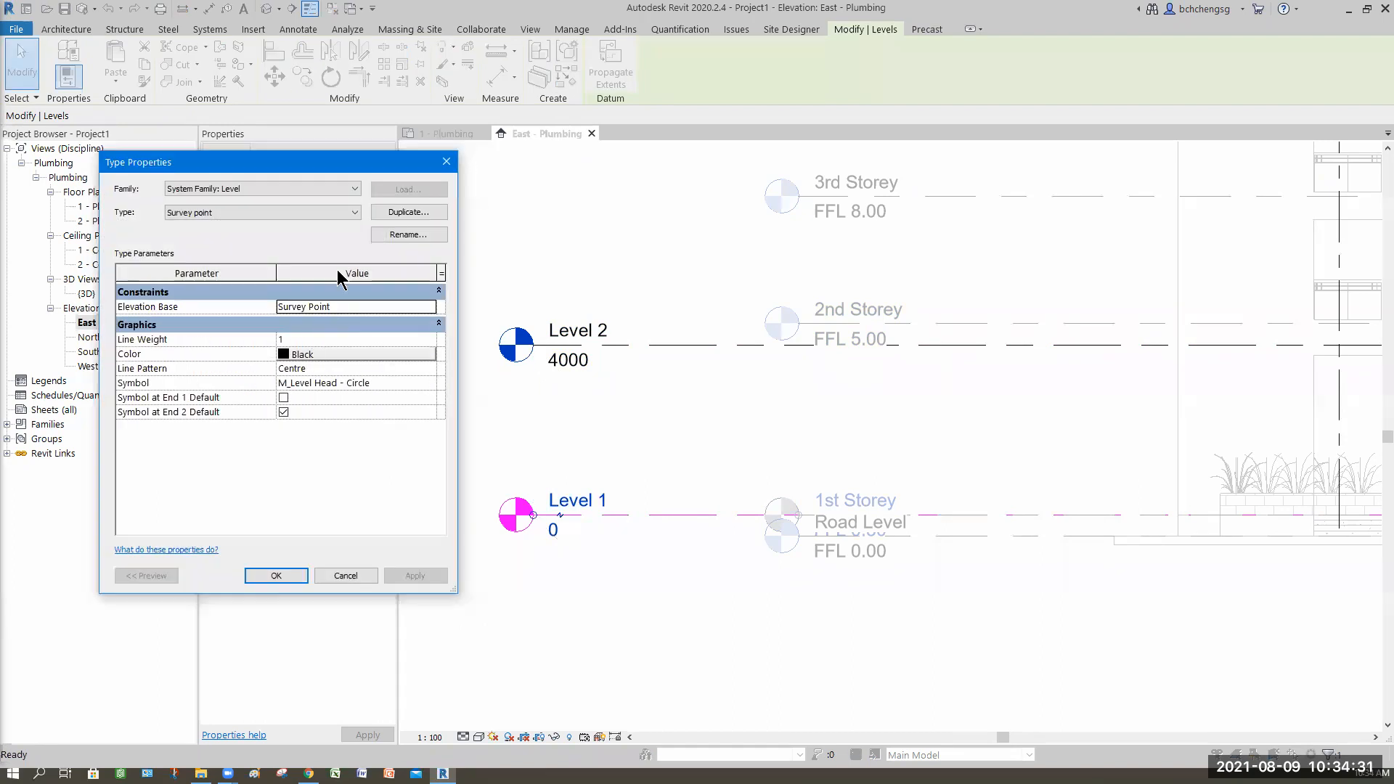
{"action": "left_click", "coordinate": [239, 213]}
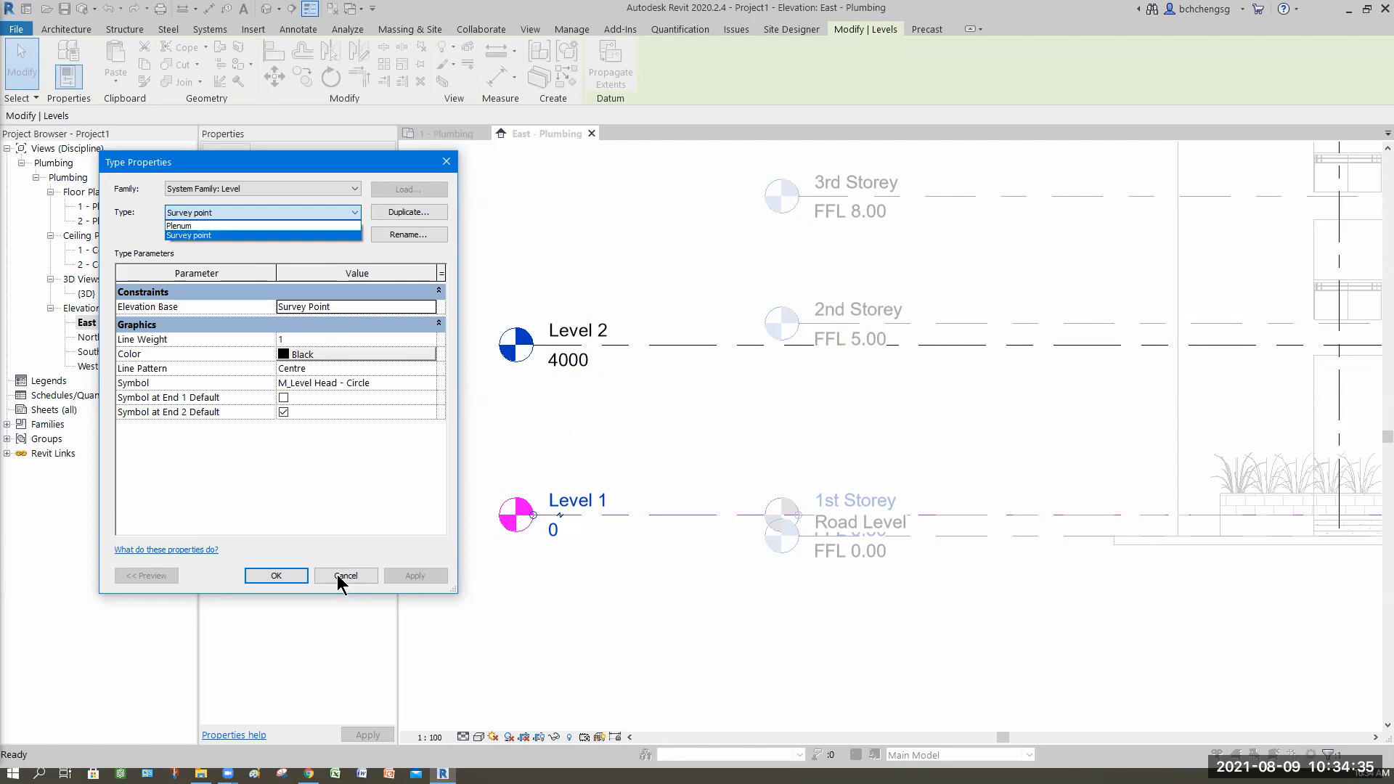
{"action": "left_click", "coordinate": [577, 619]}
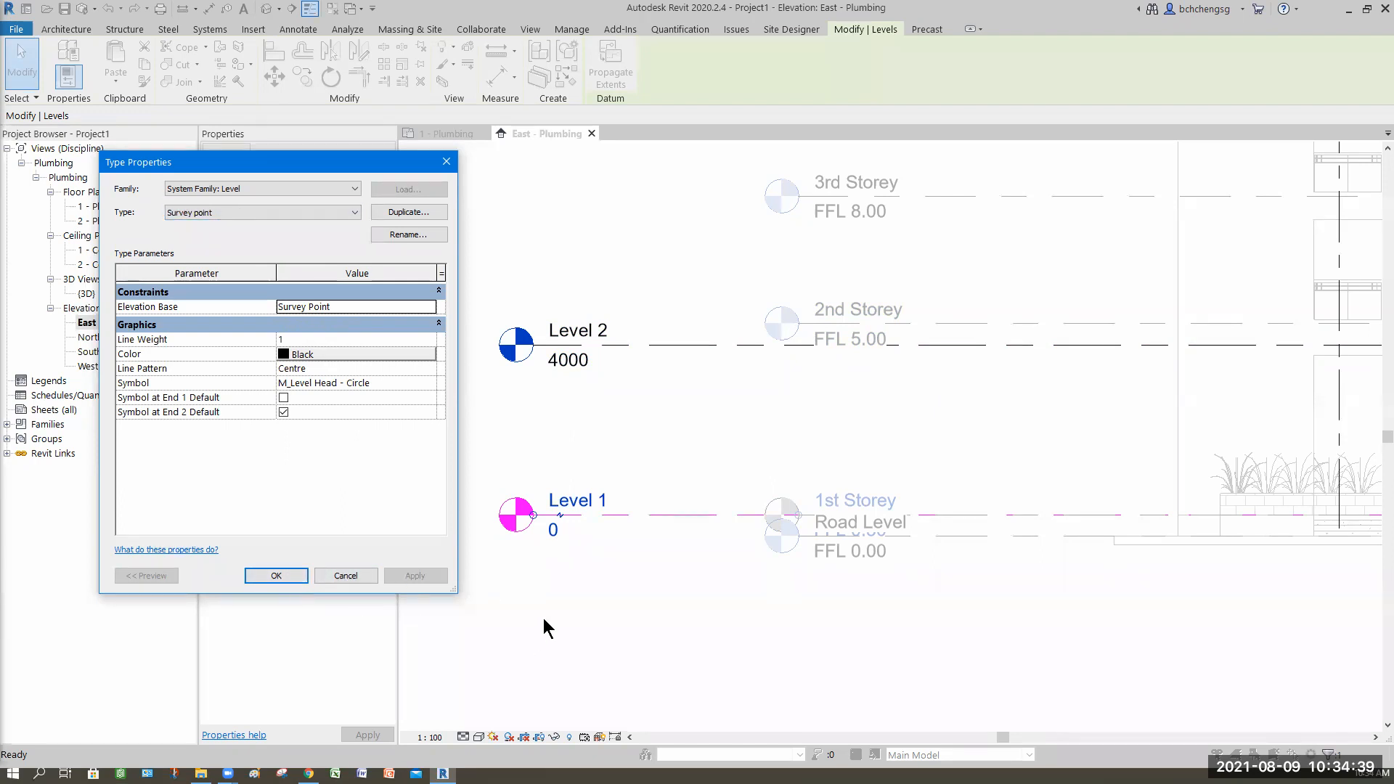
{"action": "left_click", "coordinate": [276, 575]}
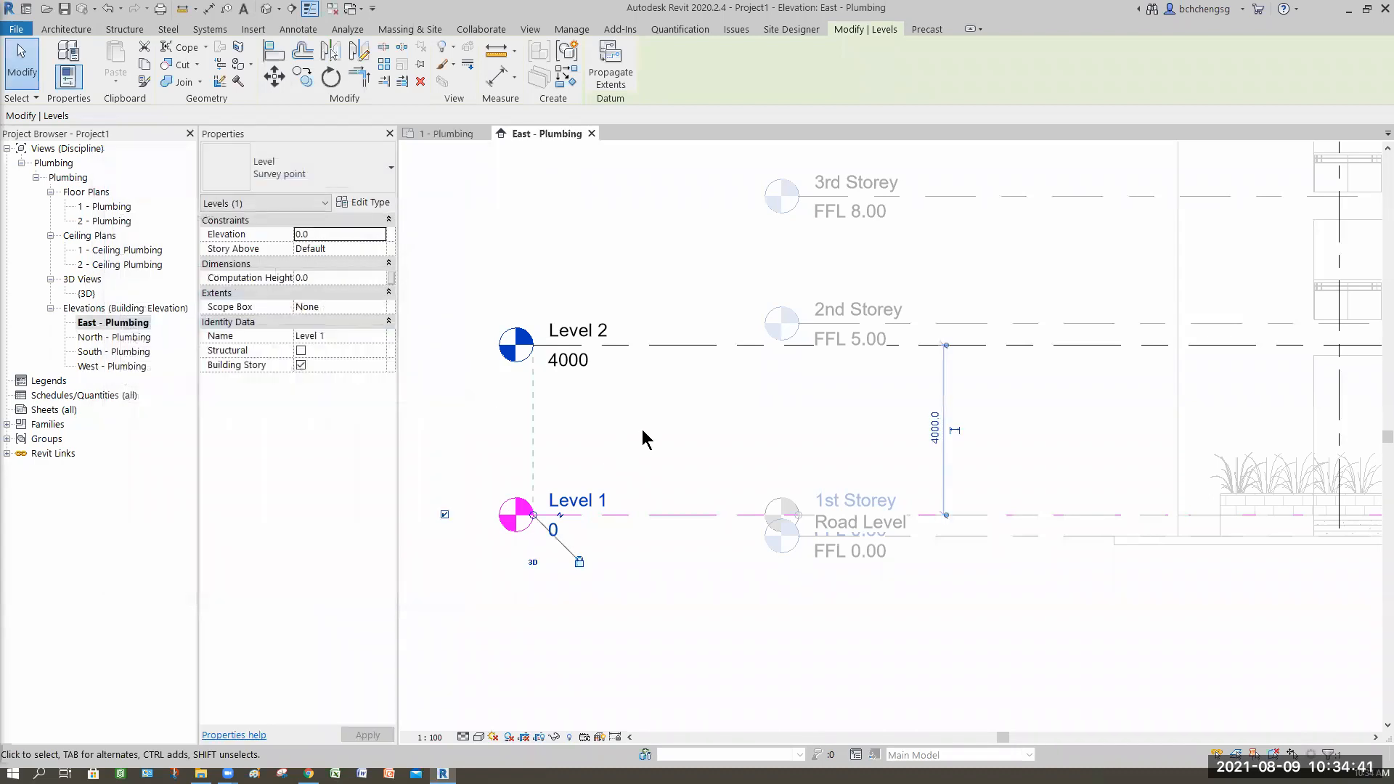
{"action": "key", "text": "Escape"}
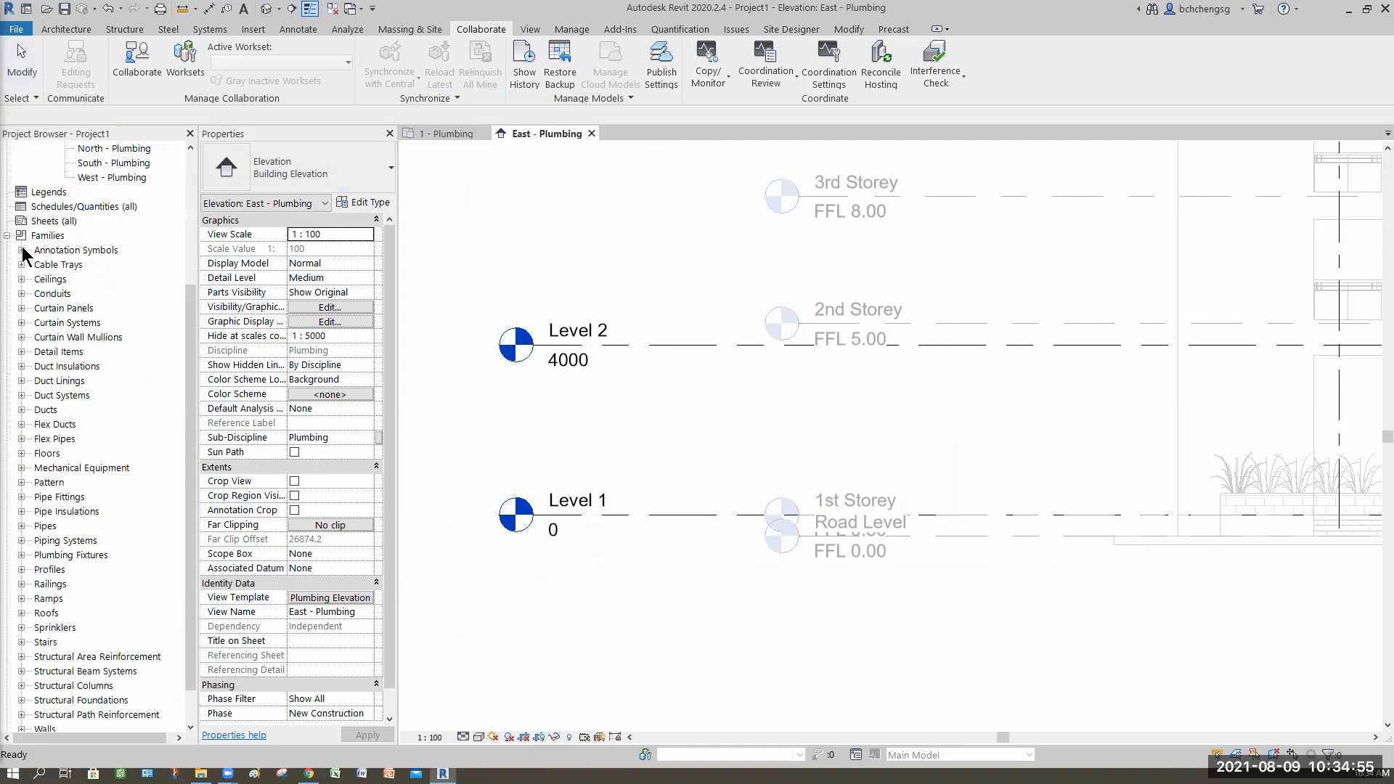
Step: Open the M_Level Head - Circle annotation family from the project's families for editing
{"action": "left_click", "coordinate": [21, 251]}
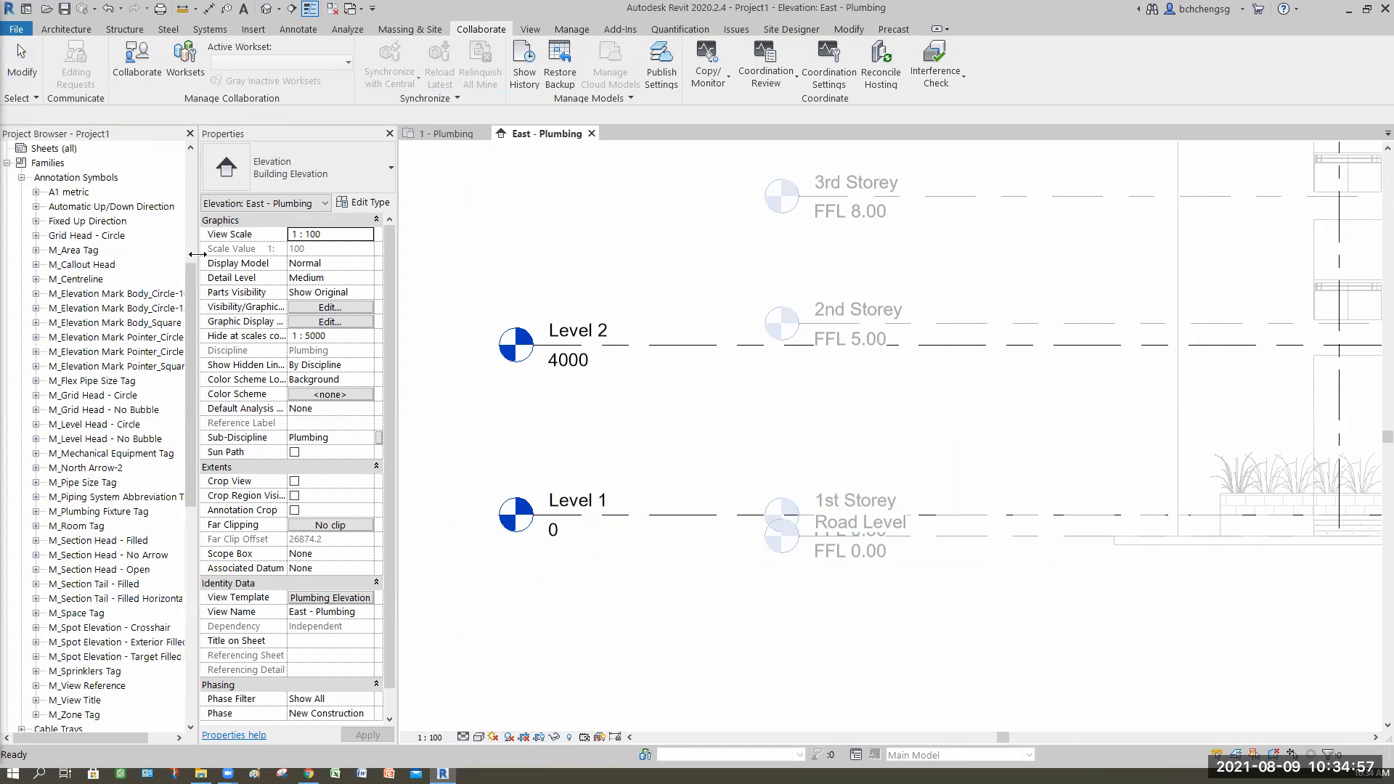
{"action": "left_click_drag", "start_coordinate": [231, 263], "coordinate": [233, 335]}
{"action": "scroll", "coordinate": [109, 406], "scroll_direction": "down", "scroll_amount": 1}
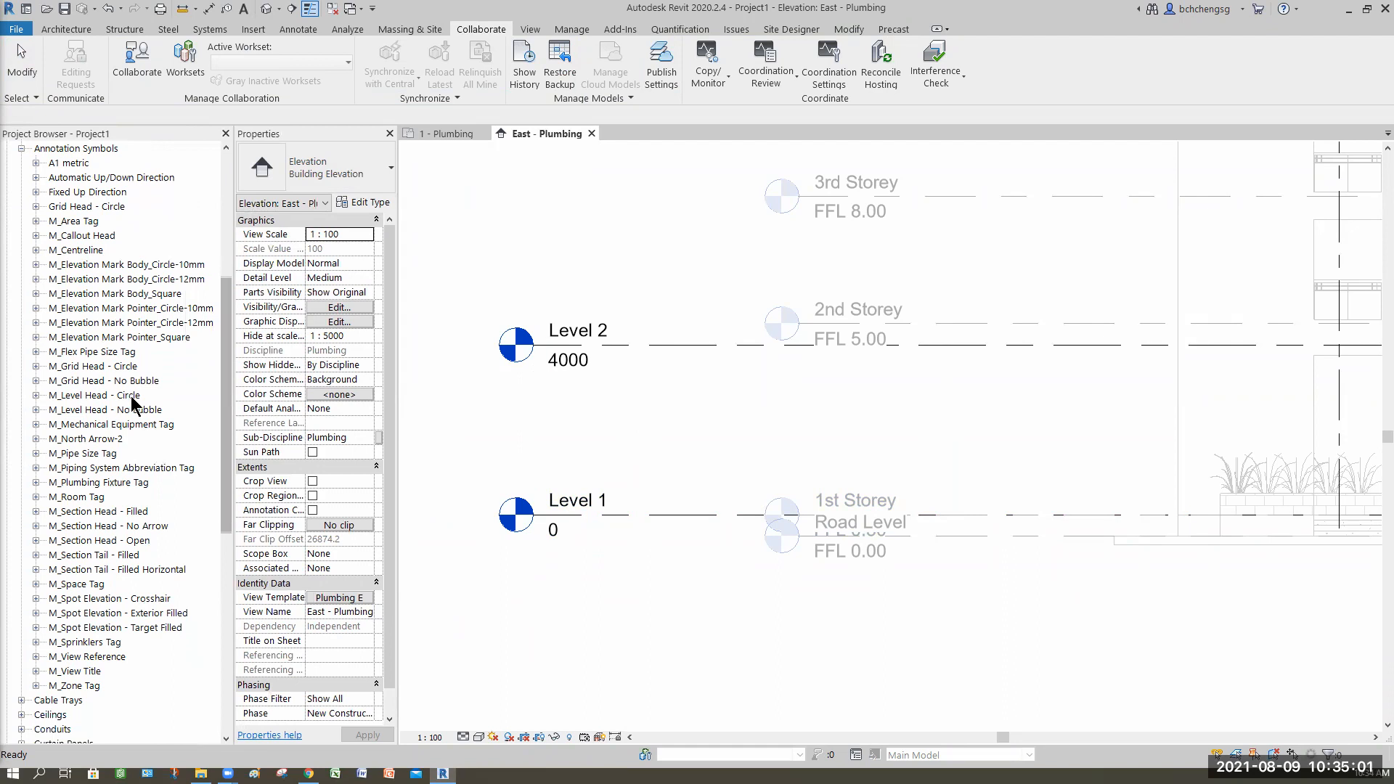
{"action": "left_click", "coordinate": [100, 396]}
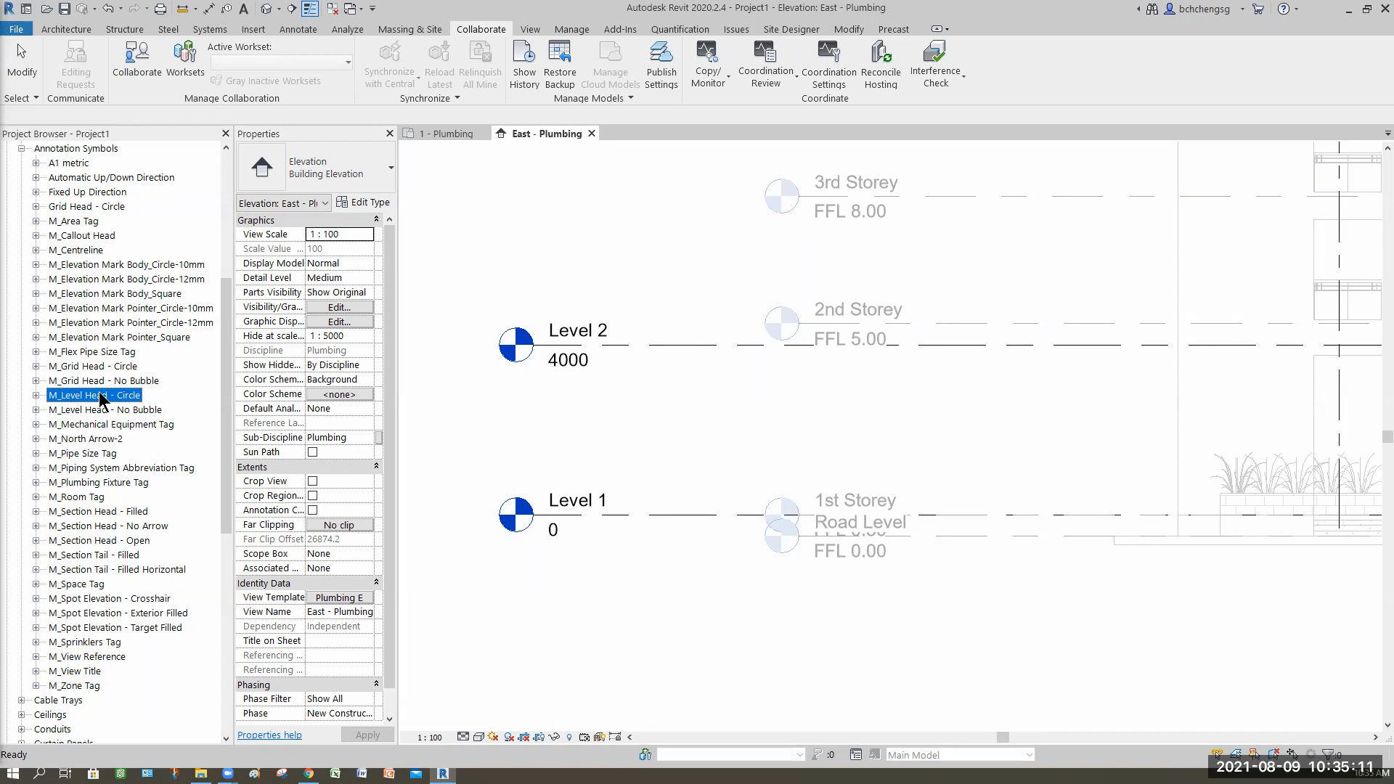
{"action": "right_click", "coordinate": [101, 399]}
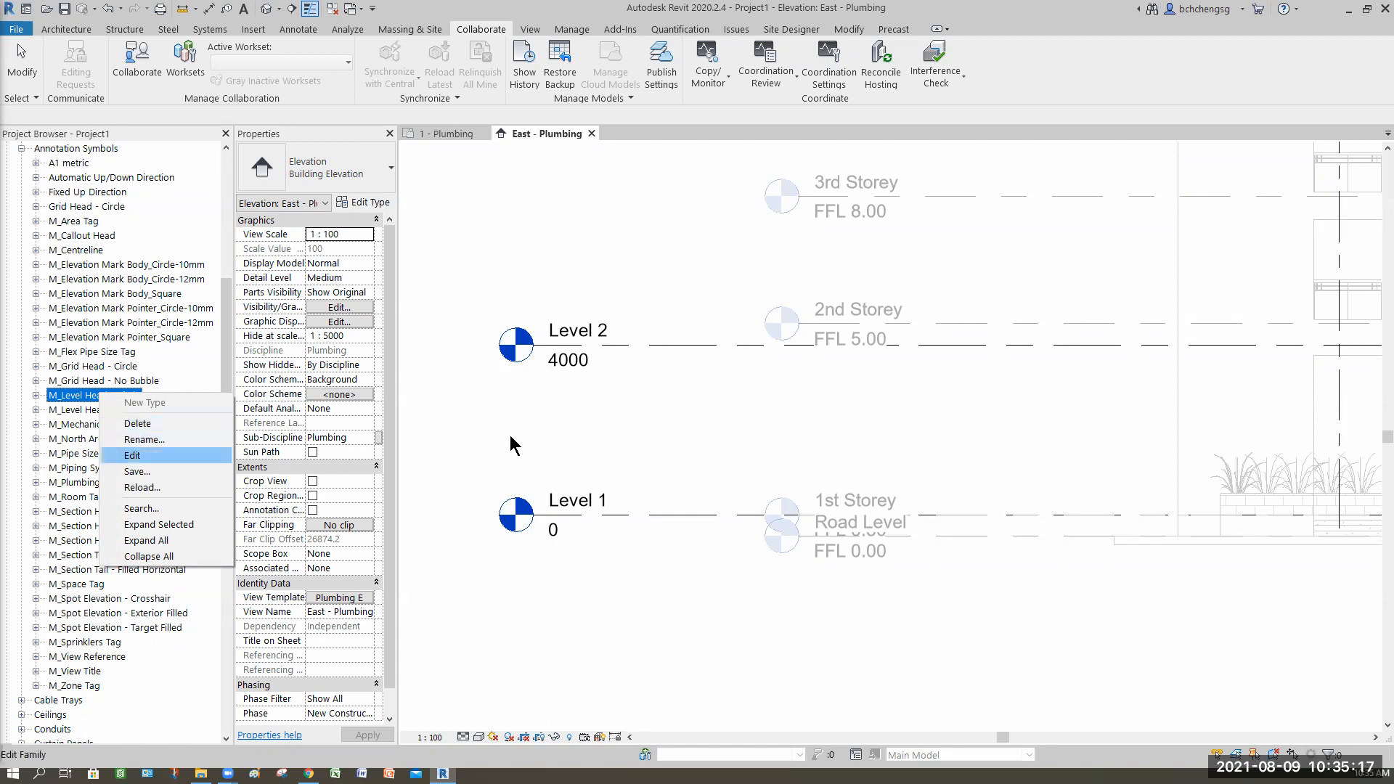
{"action": "left_click", "coordinate": [144, 455]}
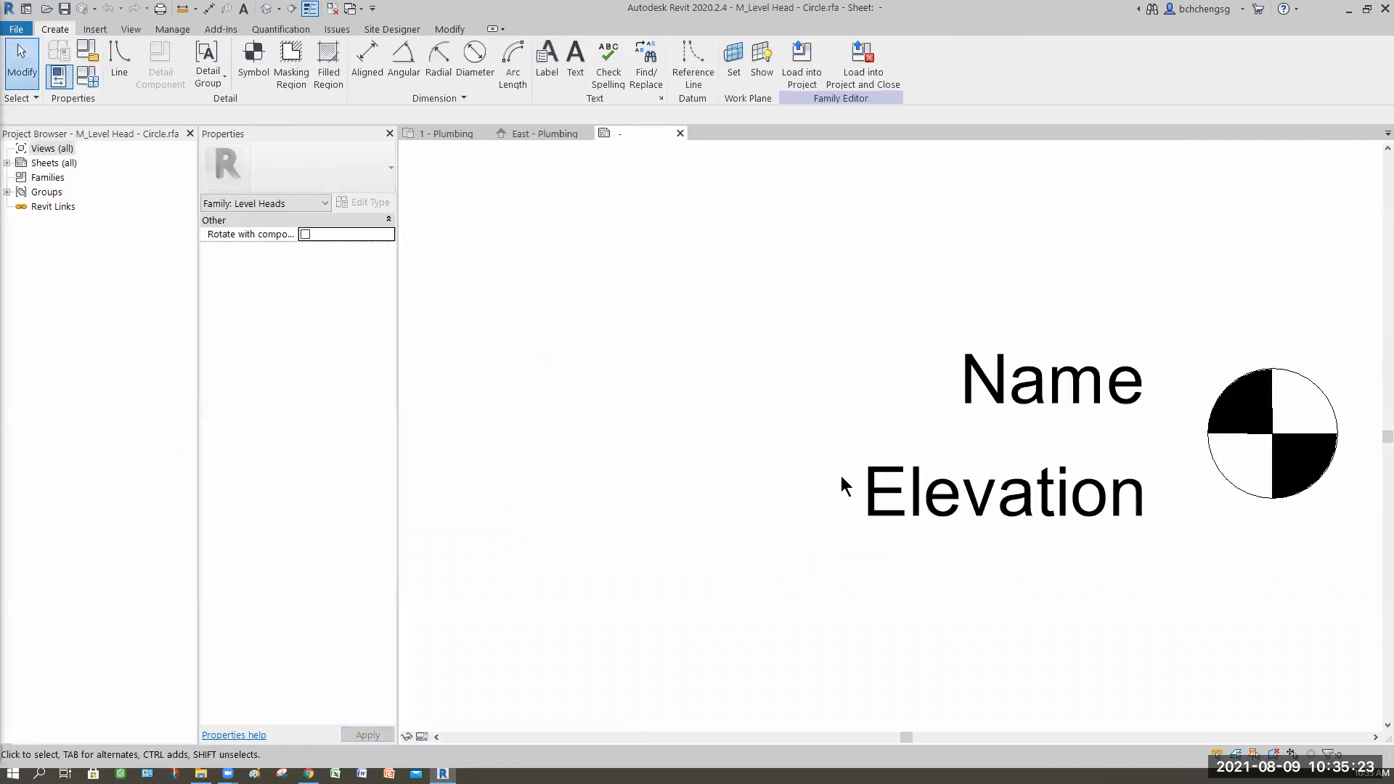
Step: Add the prefix FFL to the Elevation parameter of the level head's elevation label
{"action": "scroll", "coordinate": [839, 480], "scroll_direction": "down", "scroll_amount": 1}
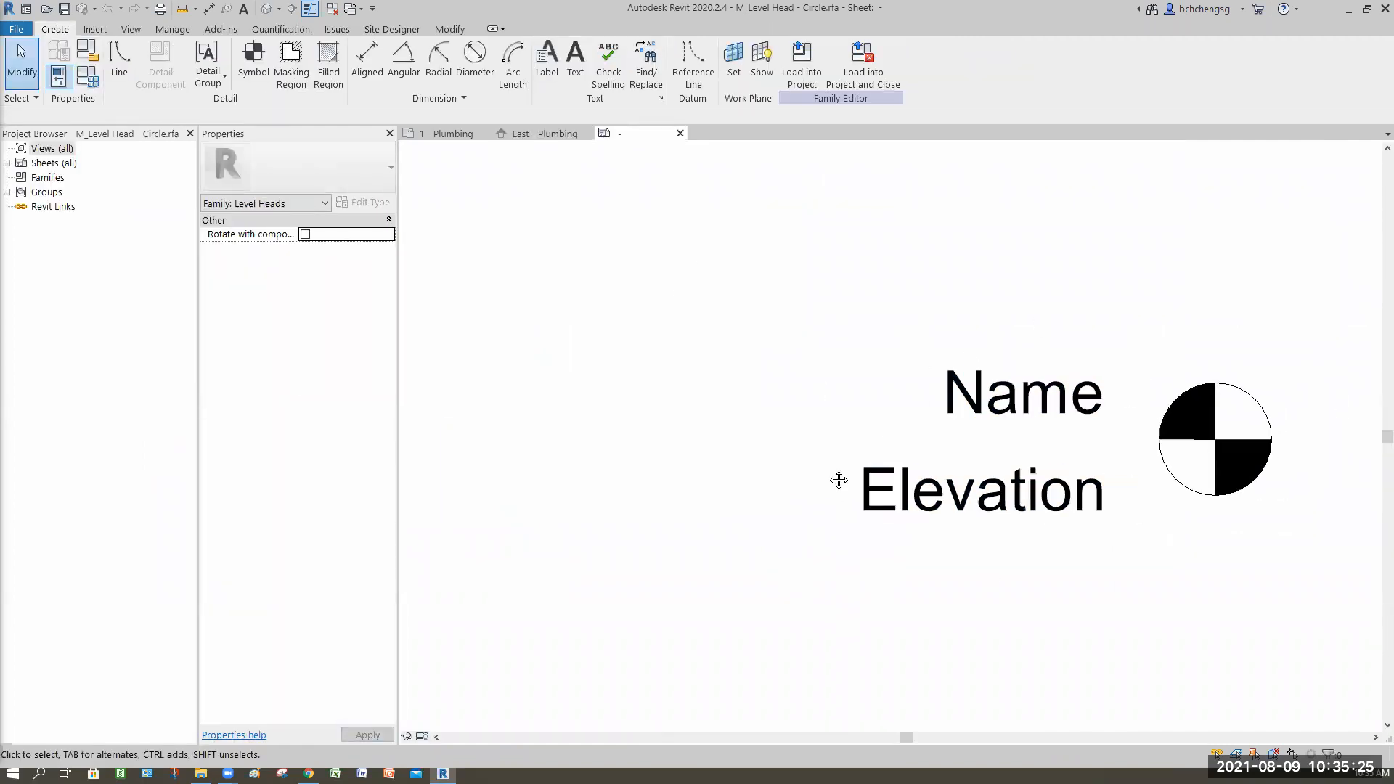
{"action": "scroll", "coordinate": [839, 480], "scroll_direction": "down", "scroll_amount": 2}
{"action": "middle_click_drag", "start_coordinate": [828, 551], "coordinate": [816, 526]}
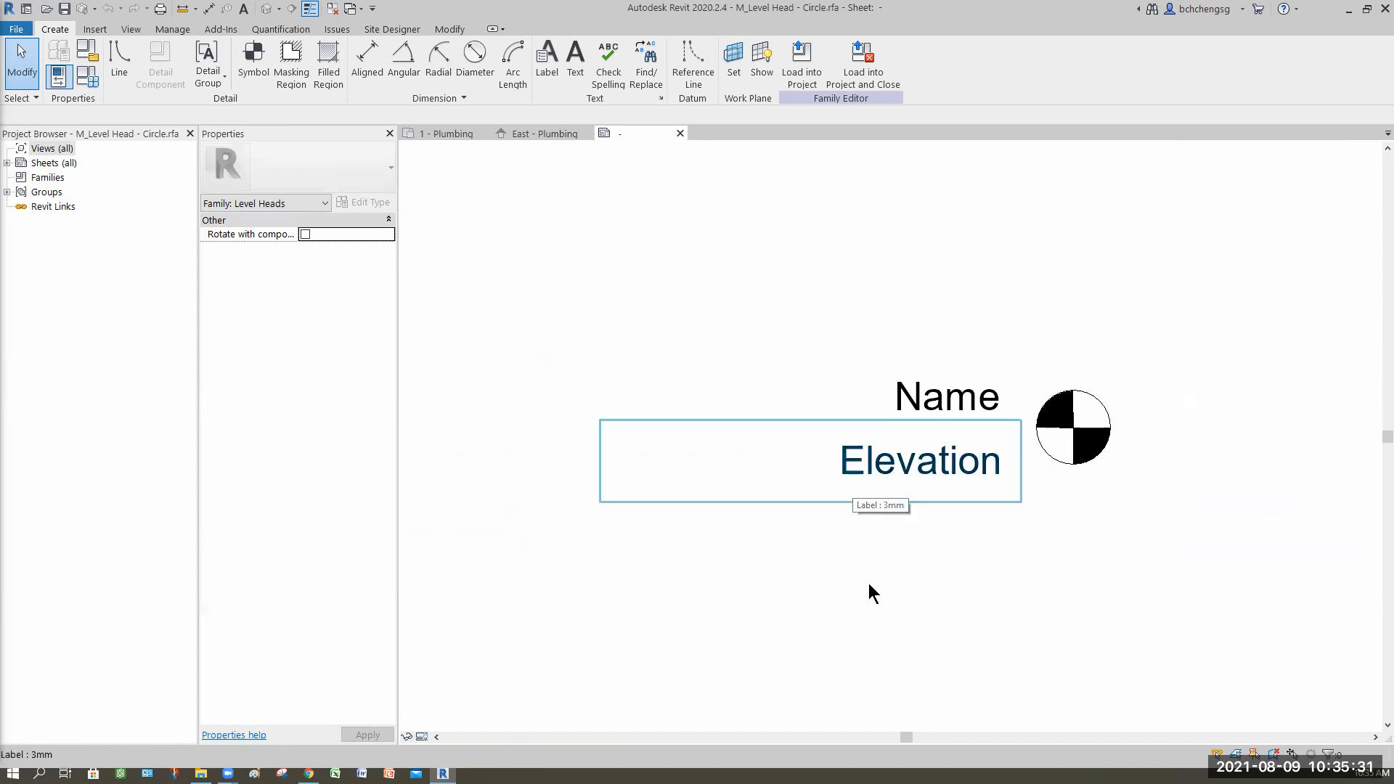
{"action": "left_click", "coordinate": [854, 481]}
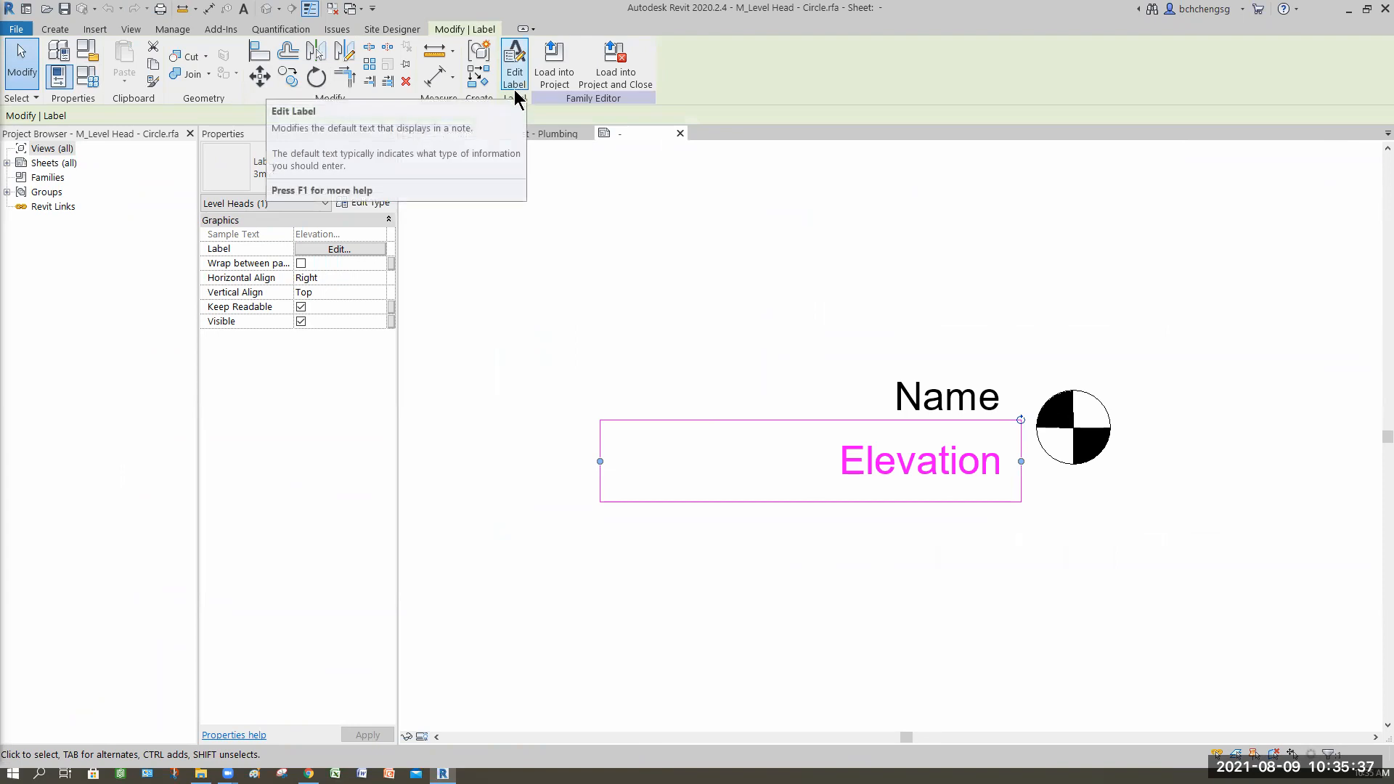
{"action": "left_click", "coordinate": [332, 250]}
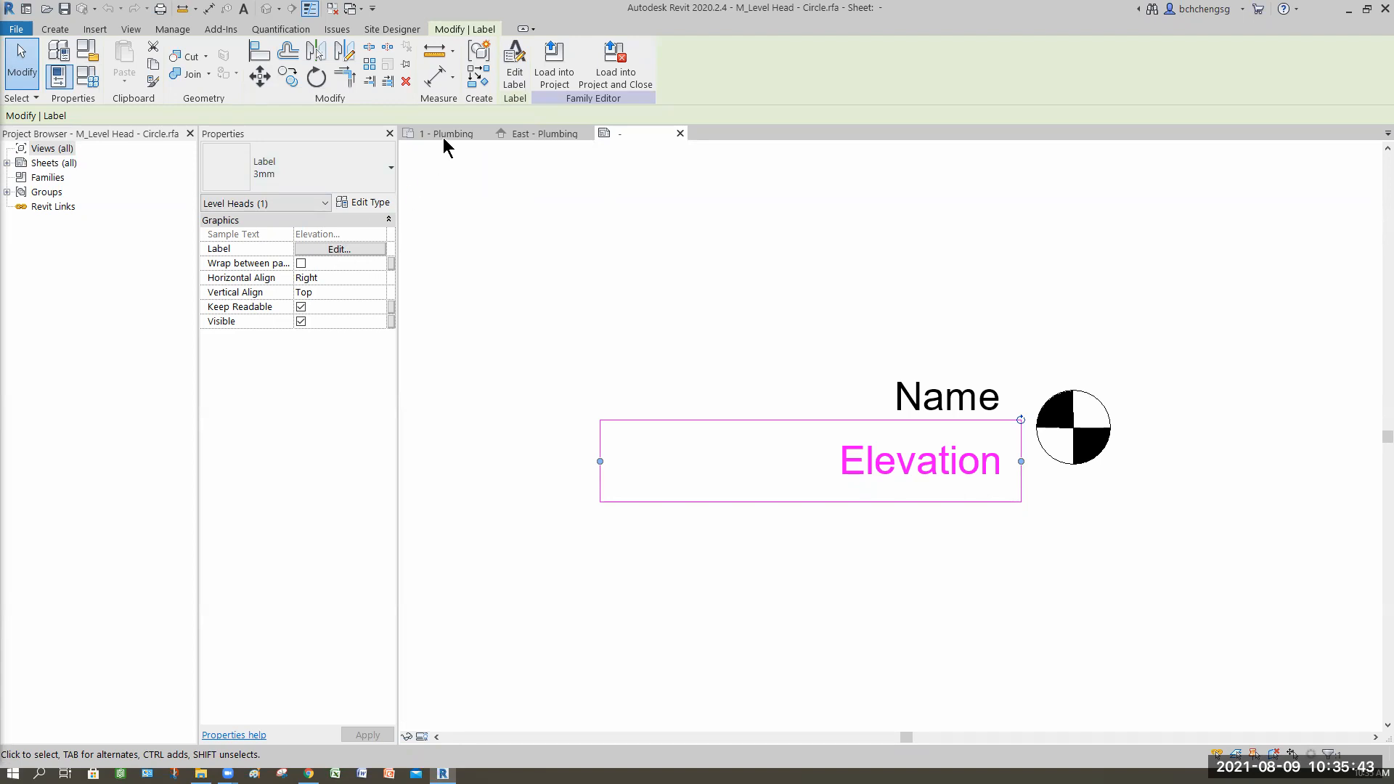
{"action": "left_click", "coordinate": [516, 76]}
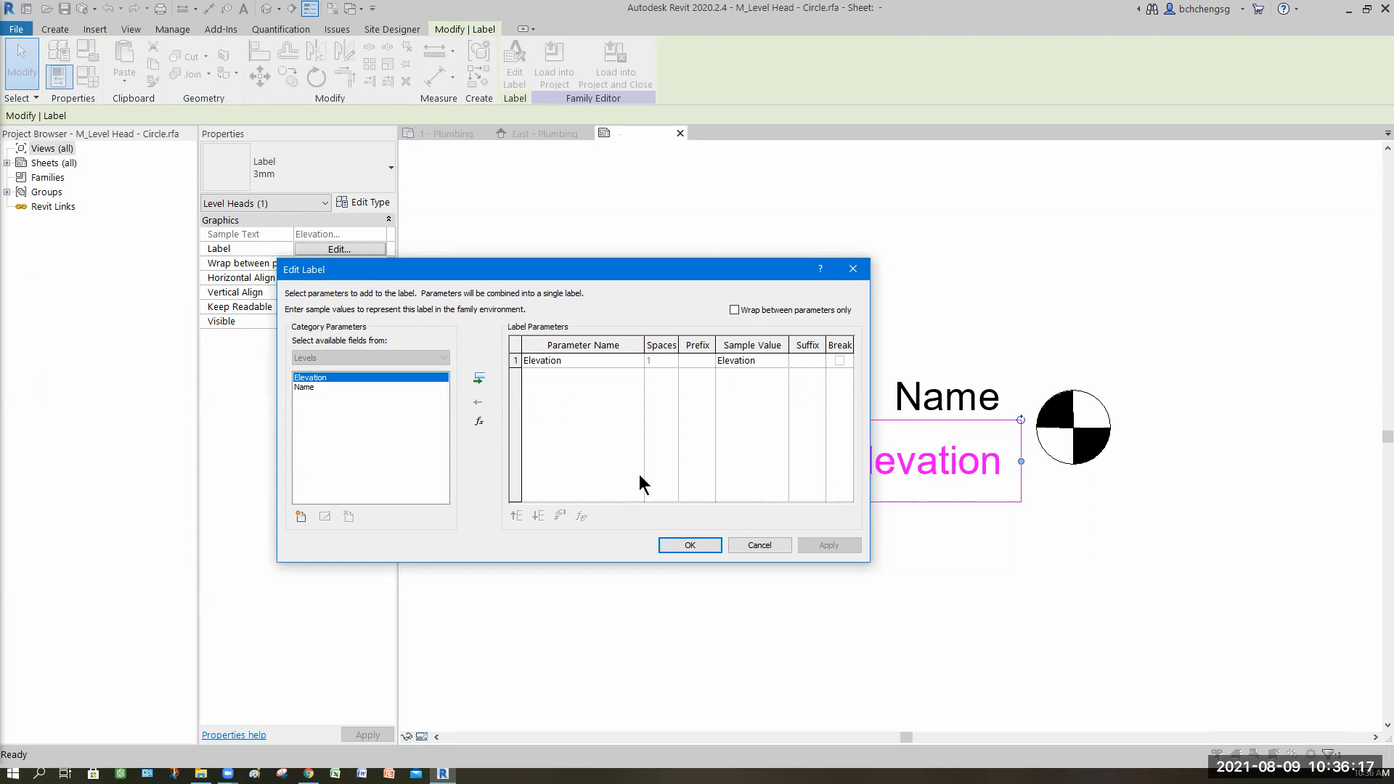
{"action": "left_click", "coordinate": [563, 363]}
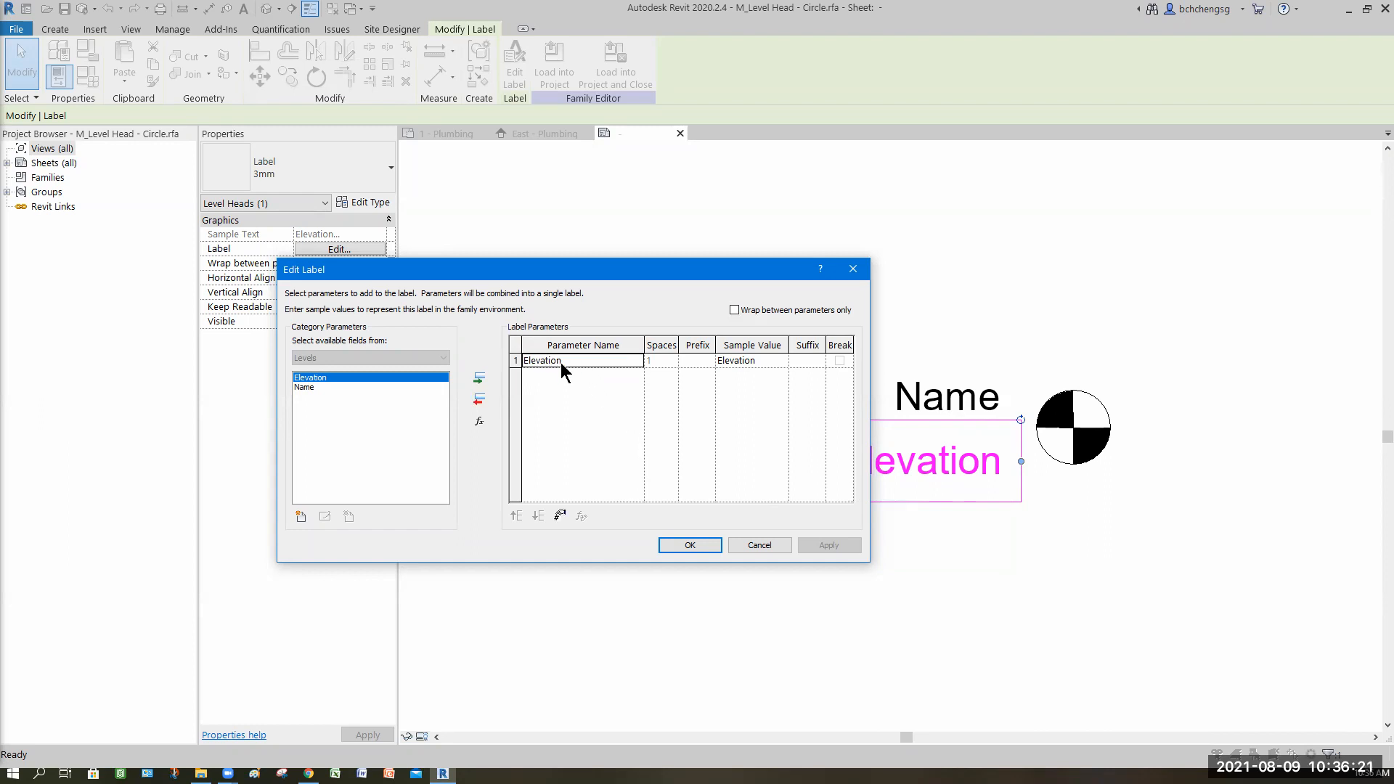
{"action": "left_click", "coordinate": [691, 360]}
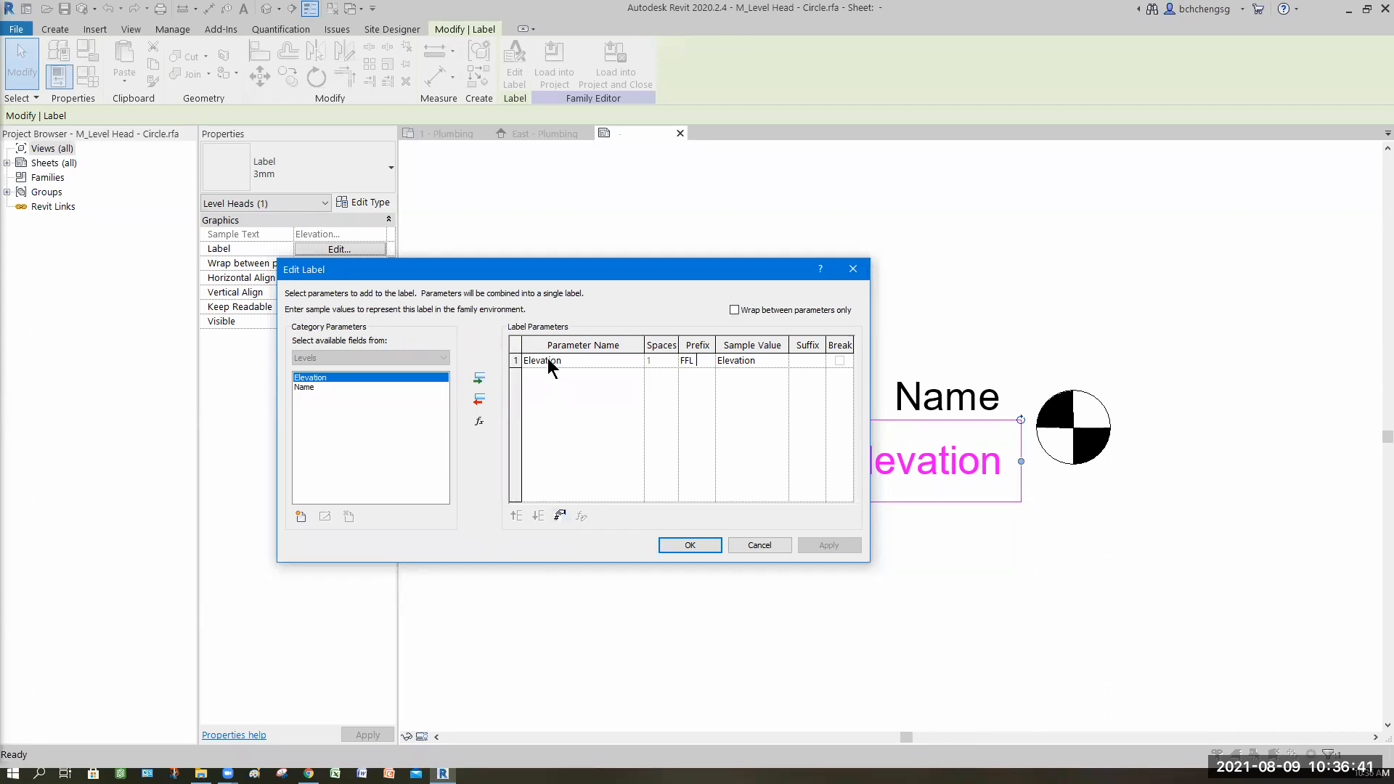
Step: Set the Elevation parameter's format to Meters with 2 decimal places instead of the project settings
{"action": "left_click", "coordinate": [561, 516]}
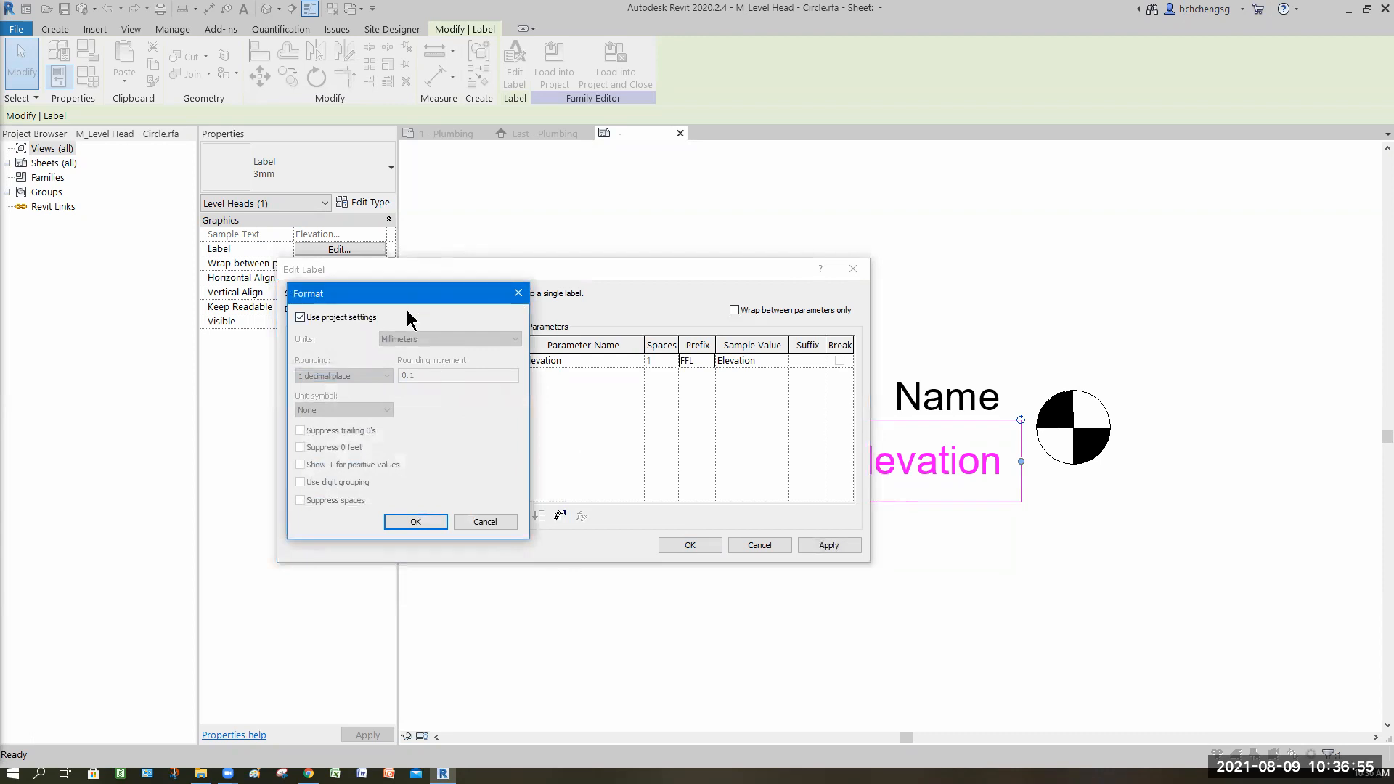
{"action": "left_click_drag", "start_coordinate": [407, 312], "coordinate": [512, 307]}
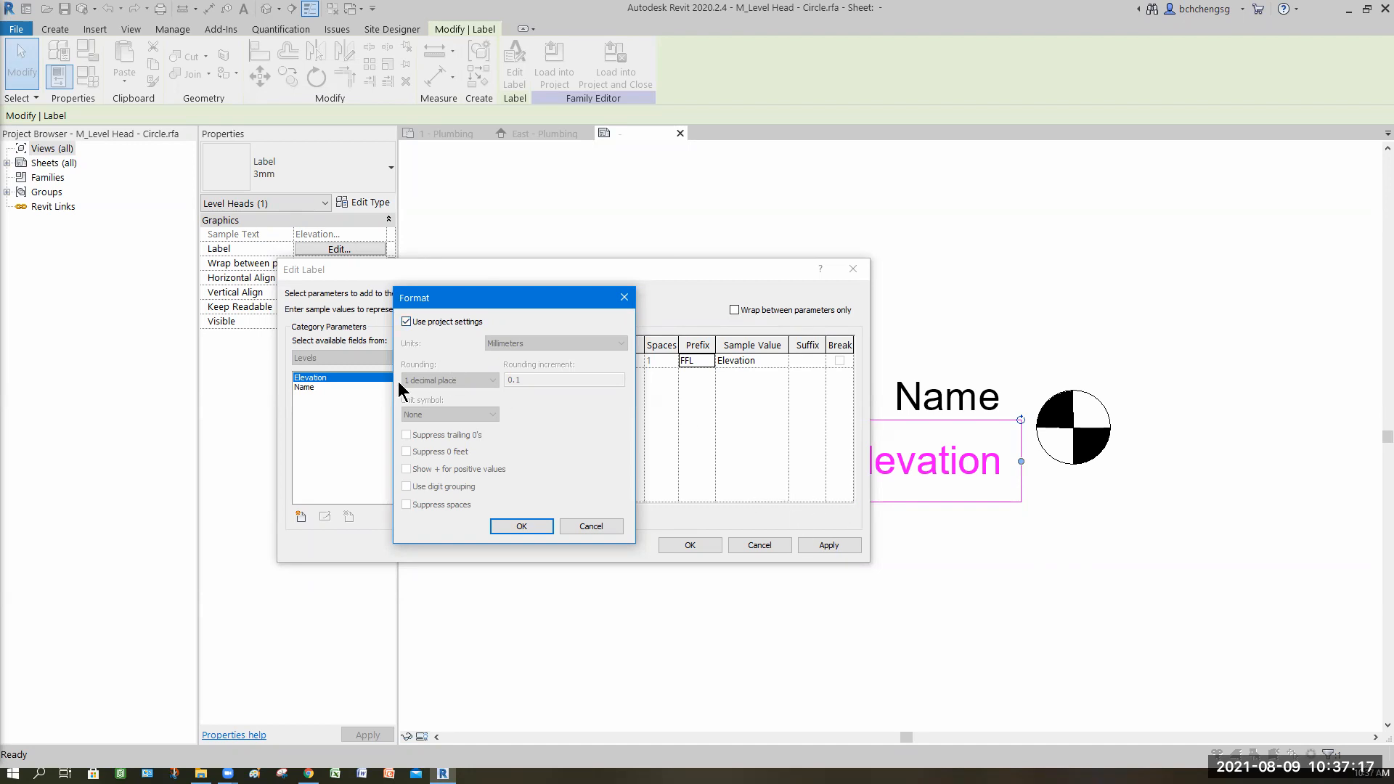
{"action": "left_click", "coordinate": [405, 321]}
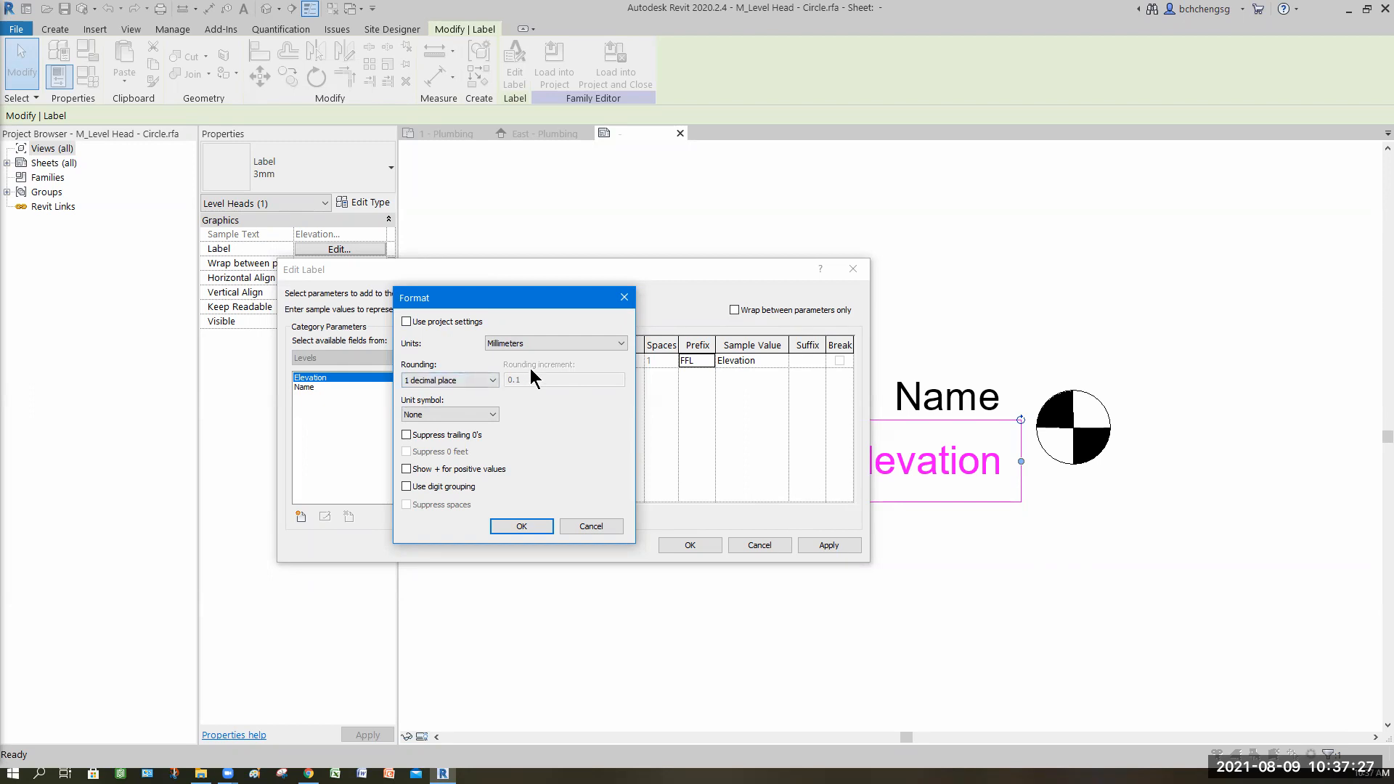
{"action": "left_click", "coordinate": [601, 342]}
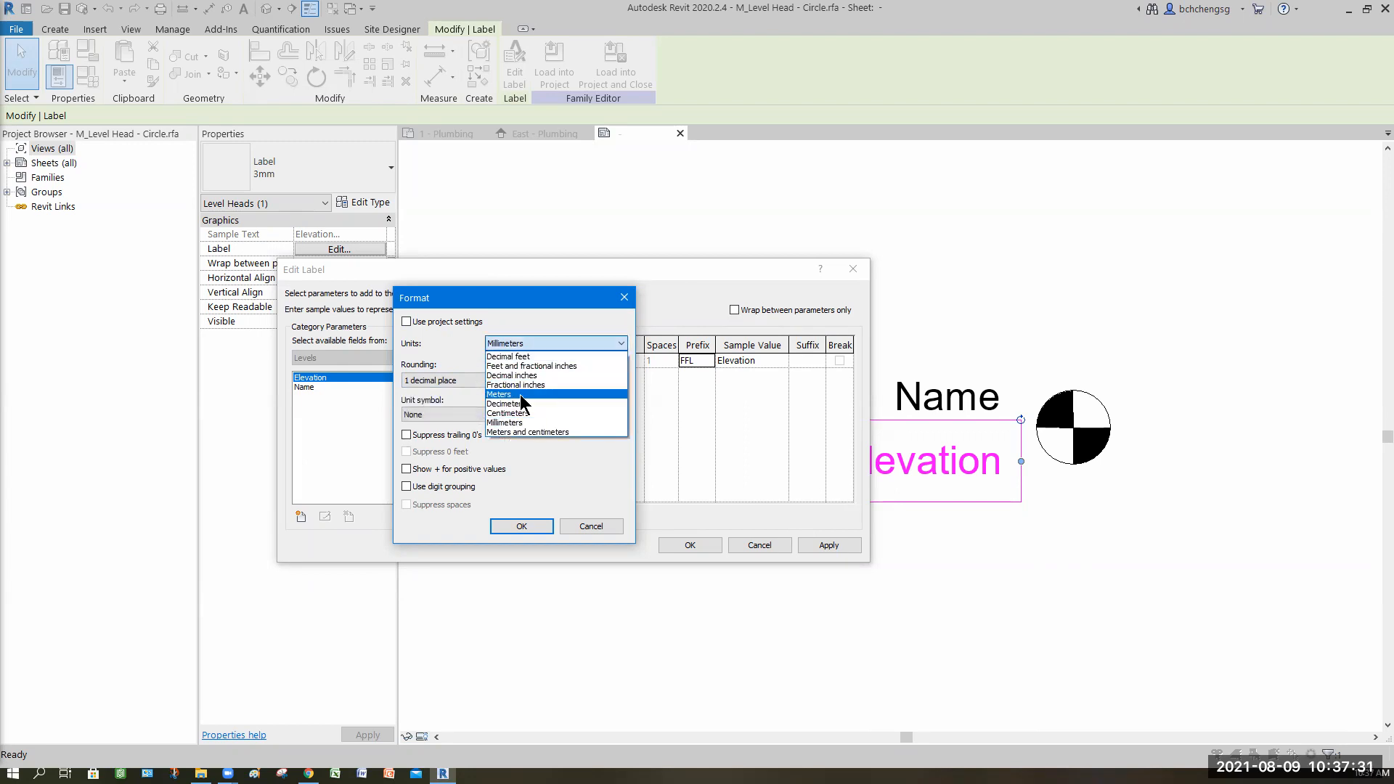
{"action": "left_click", "coordinate": [519, 394]}
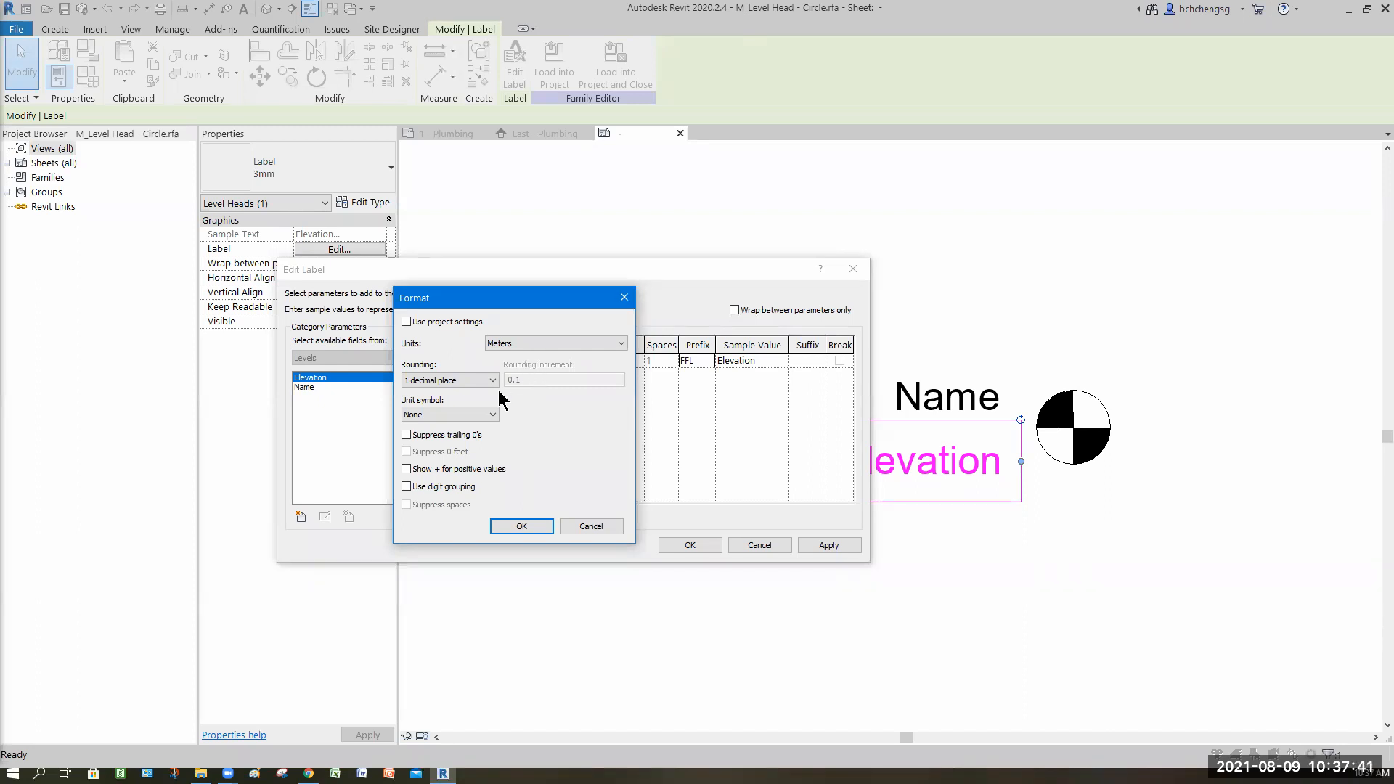
{"action": "left_click", "coordinate": [491, 381]}
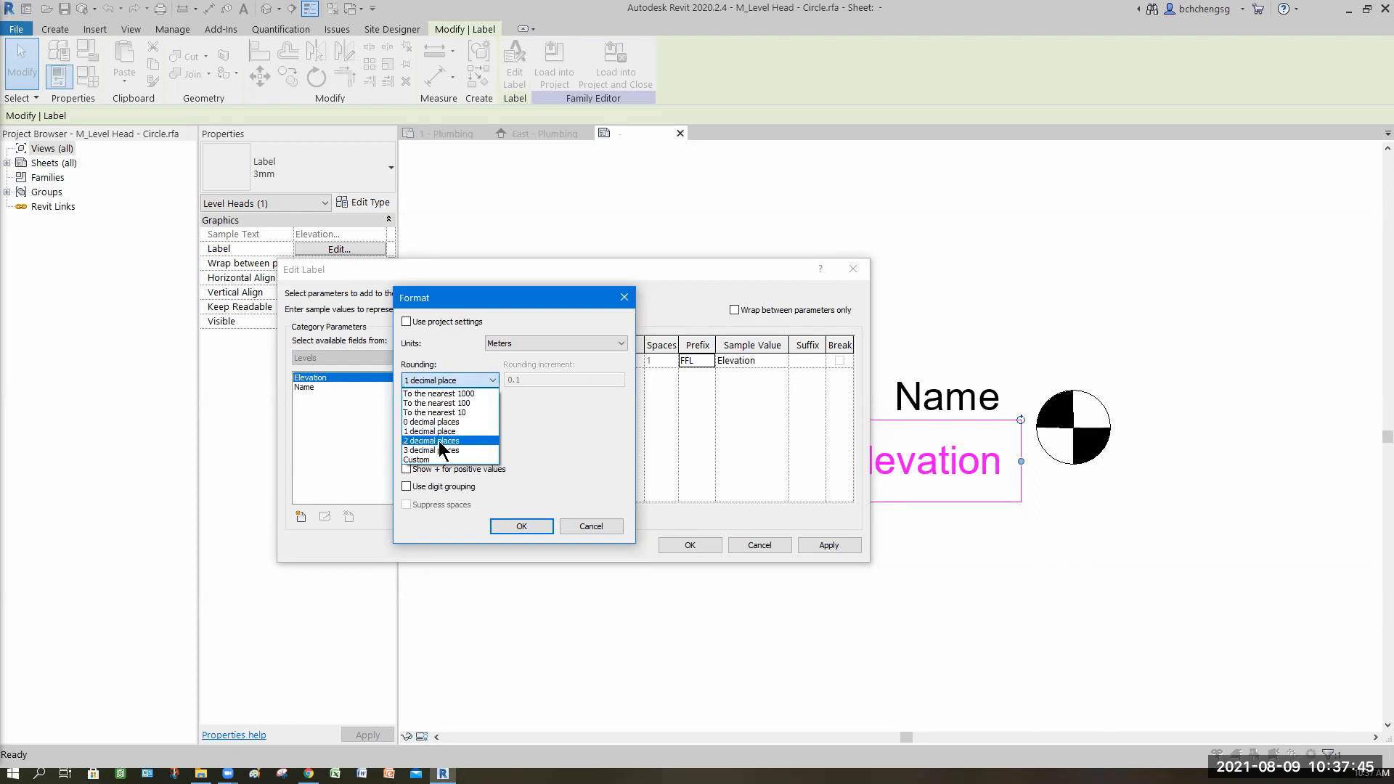
{"action": "left_click", "coordinate": [439, 442]}
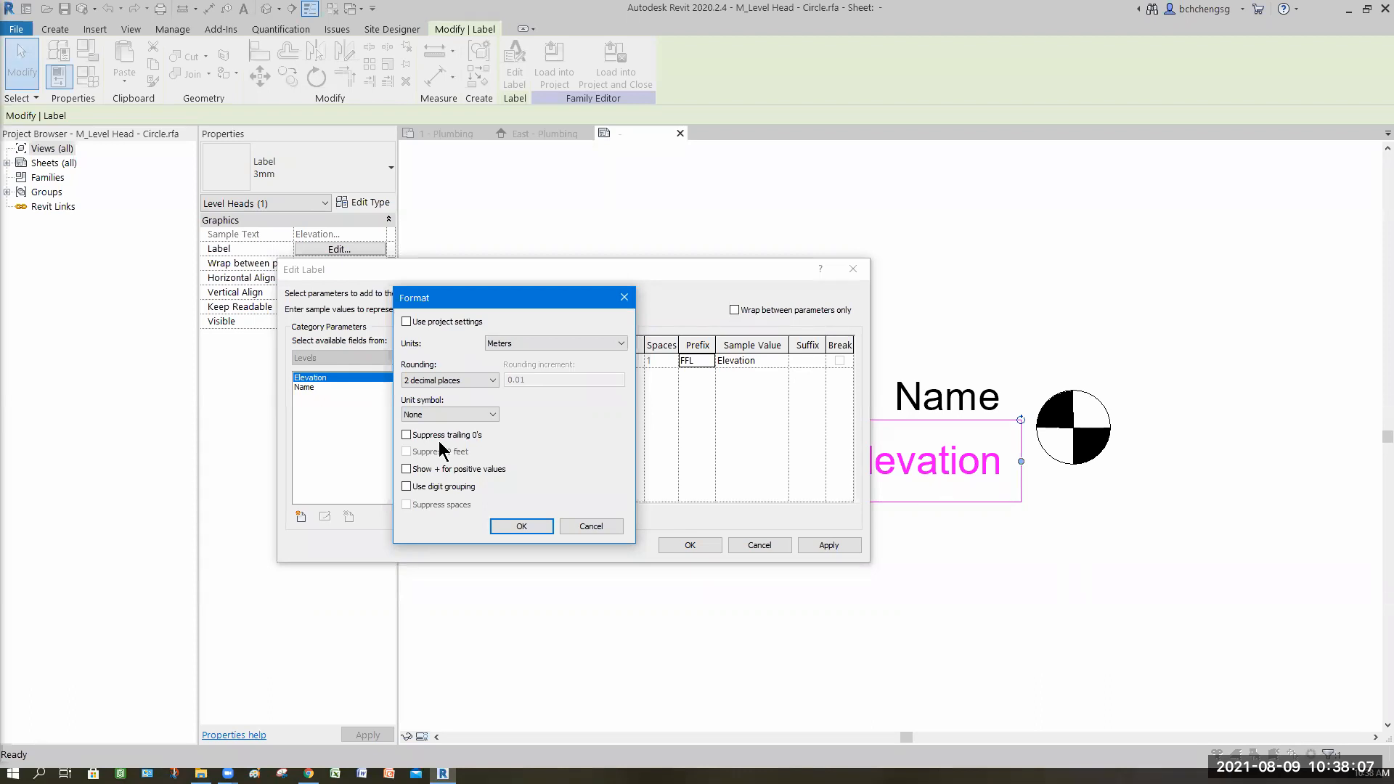
Step: Set the elevation format's unit symbol to None and confirm the label changes
{"action": "left_click", "coordinate": [491, 414]}
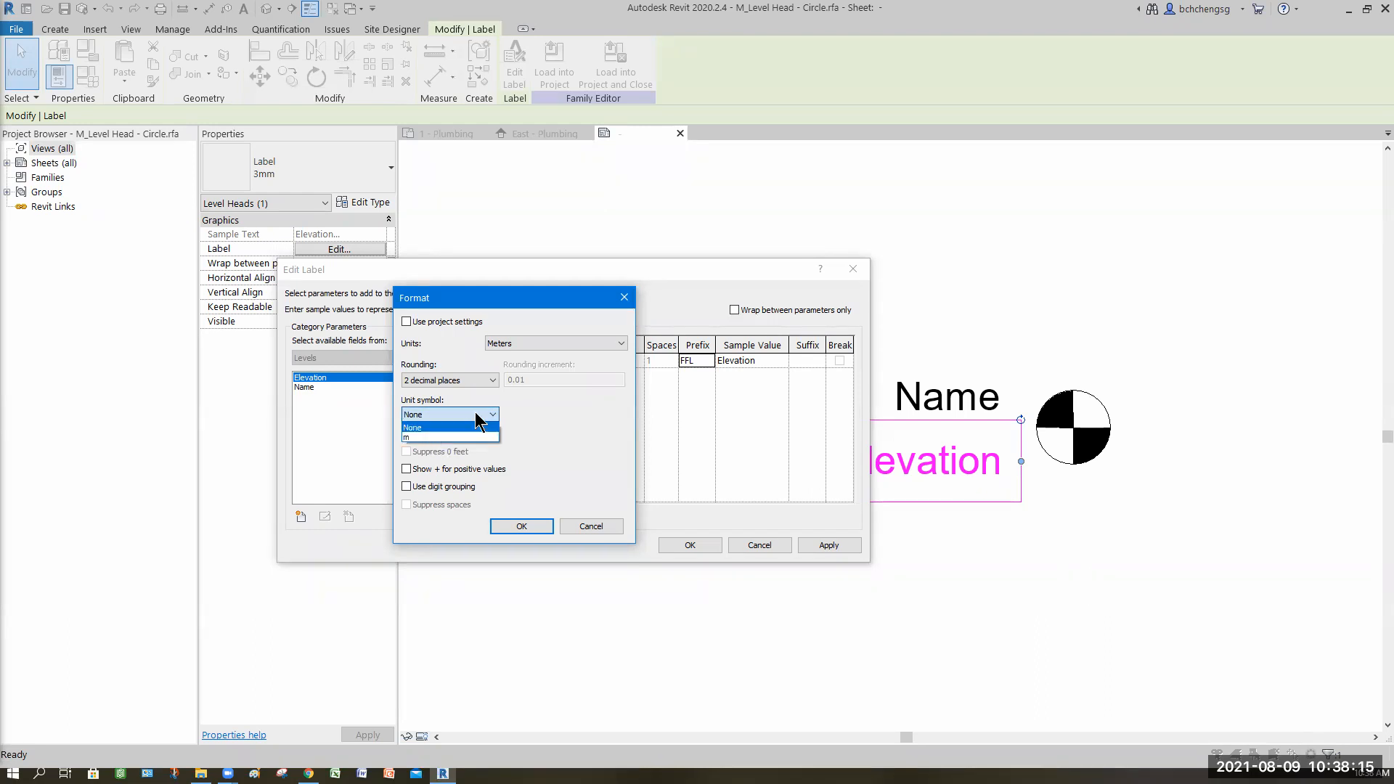
{"action": "left_click", "coordinate": [495, 427]}
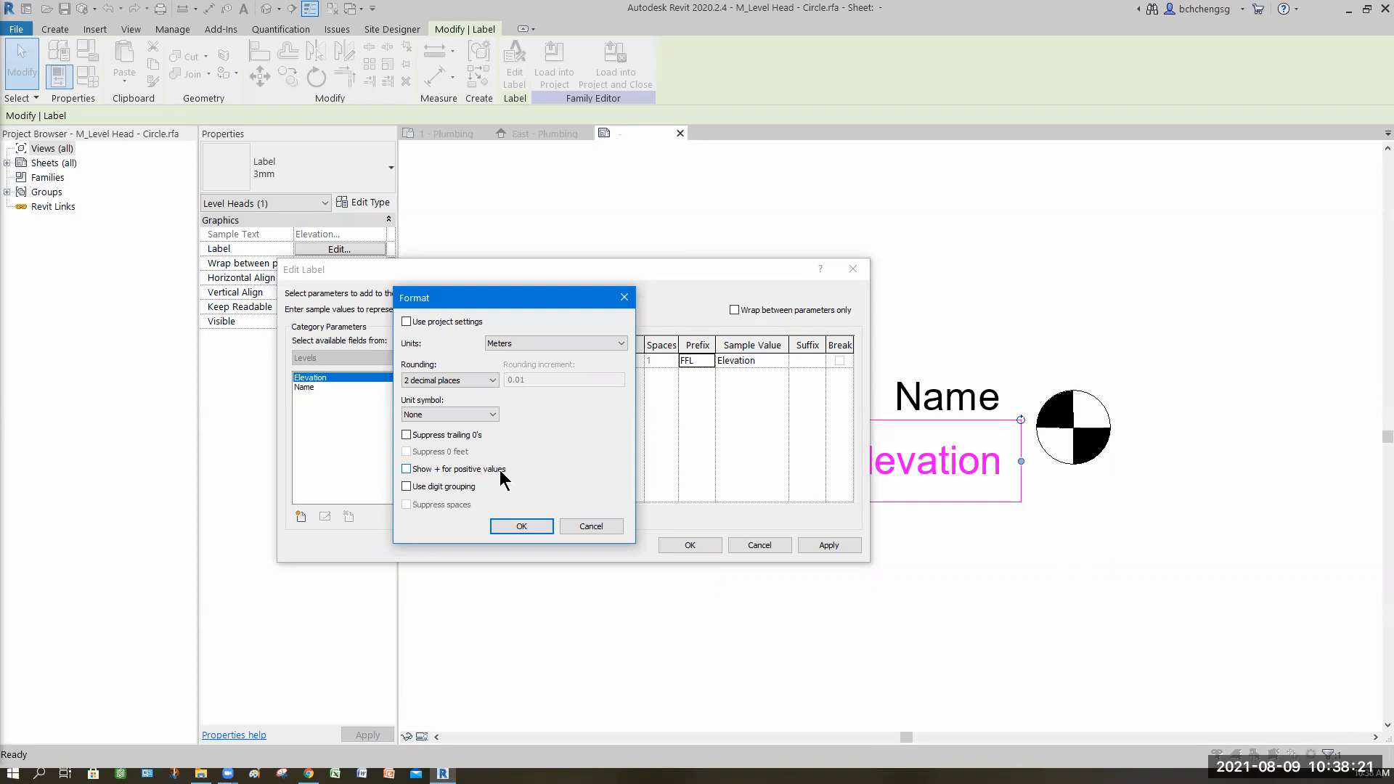
{"action": "left_click", "coordinate": [406, 470]}
{"action": "left_click", "coordinate": [460, 474]}
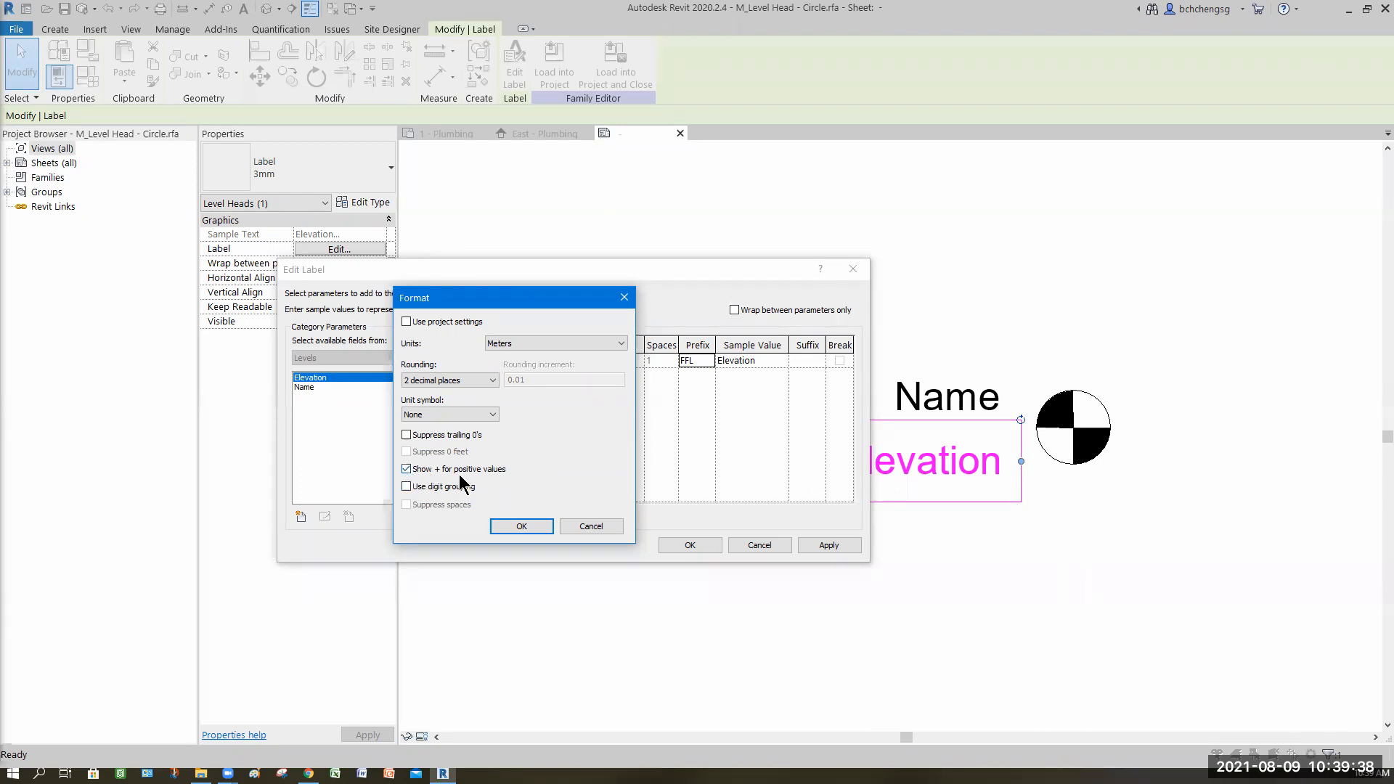
{"action": "left_click", "coordinate": [421, 382]}
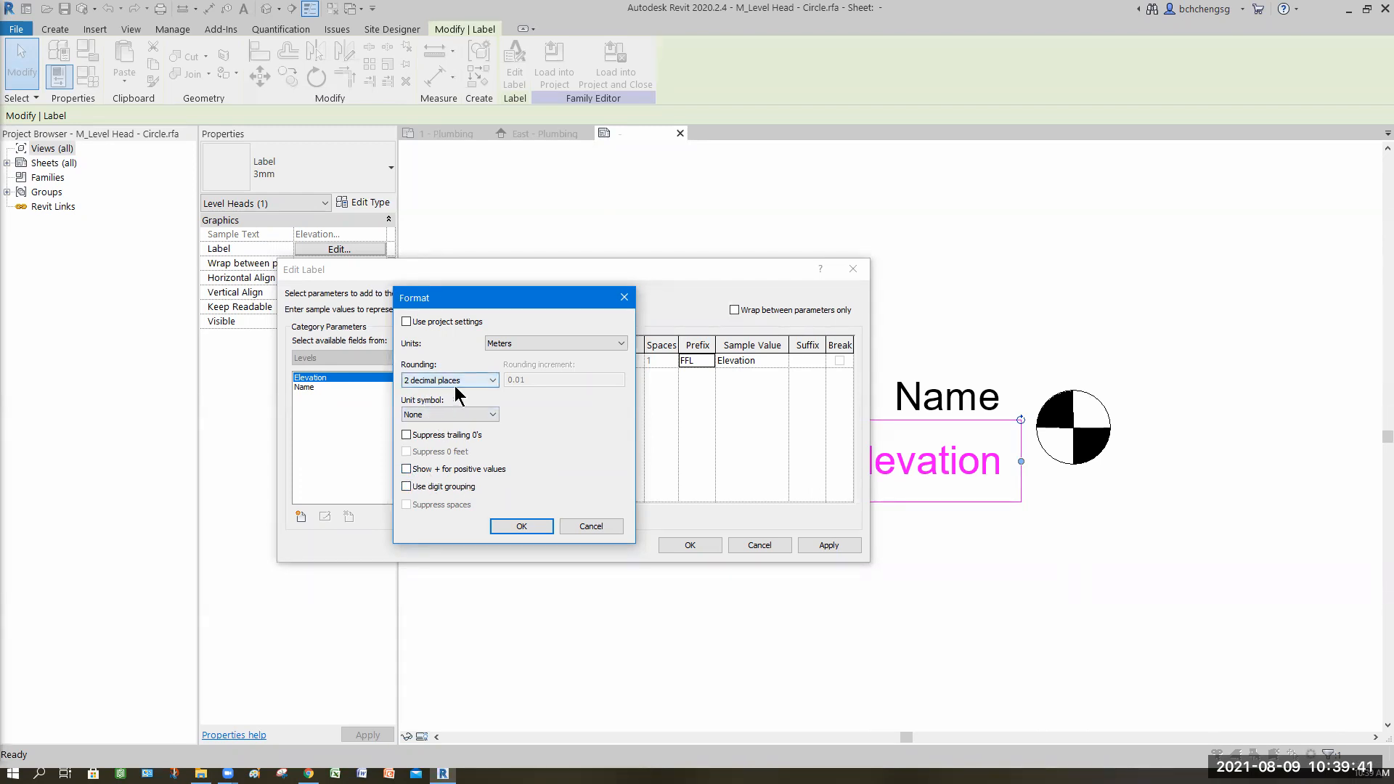
{"action": "left_click", "coordinate": [532, 524]}
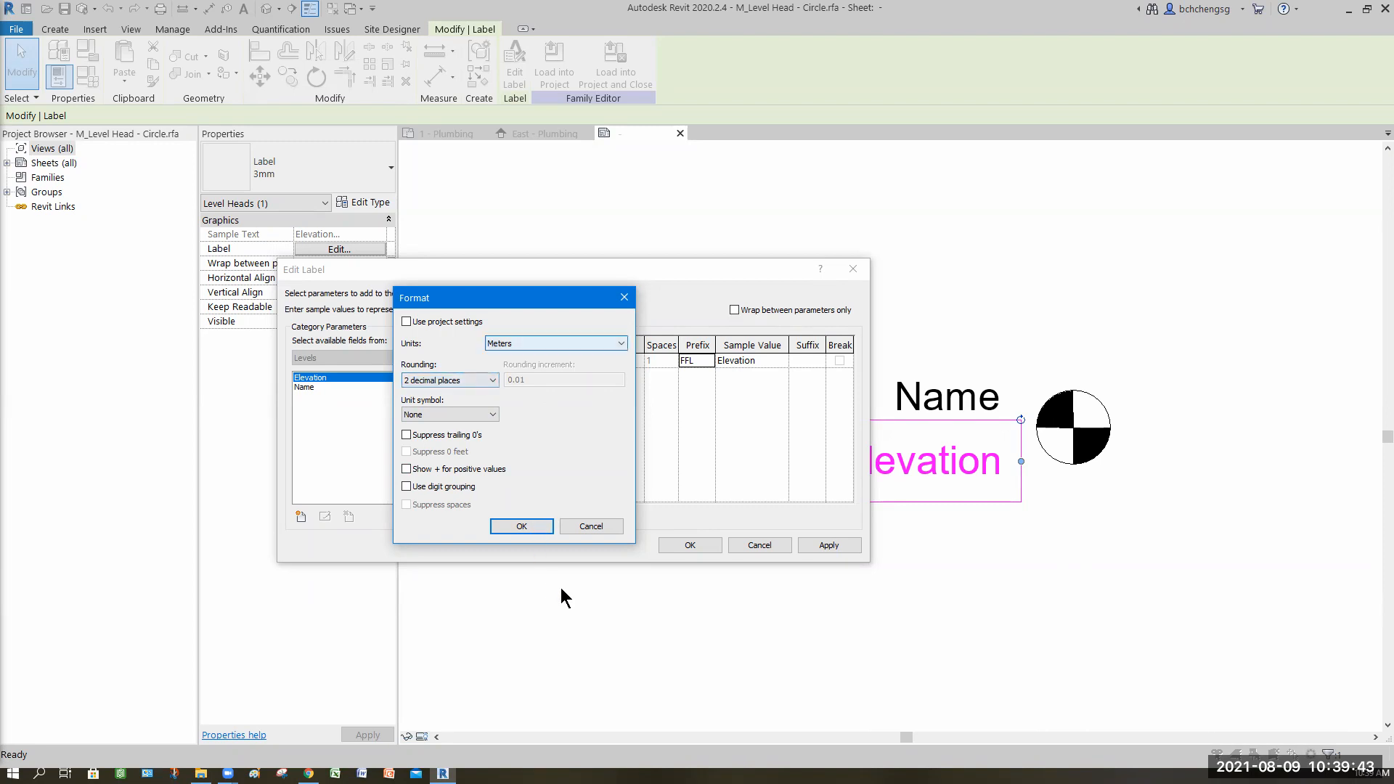
{"action": "left_click", "coordinate": [831, 546]}
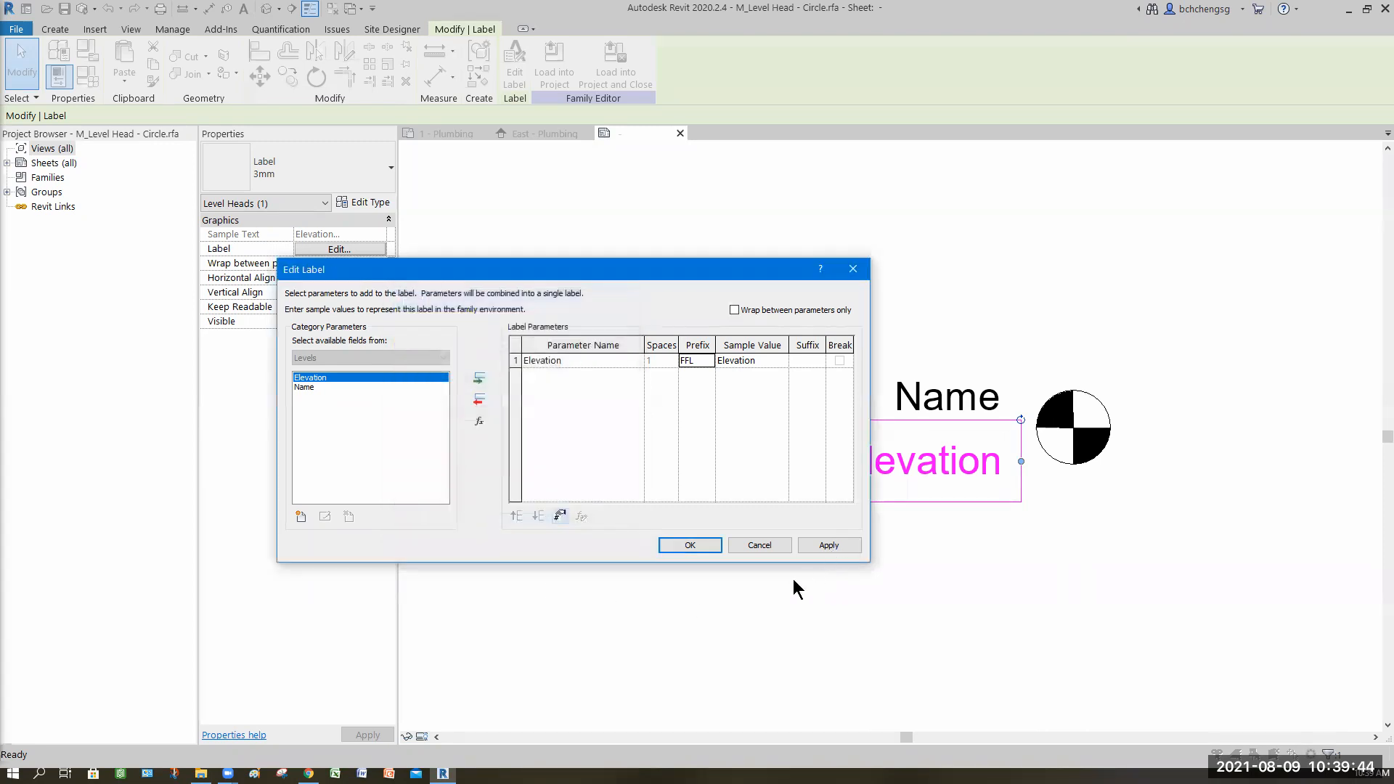
{"action": "left_click", "coordinate": [713, 548]}
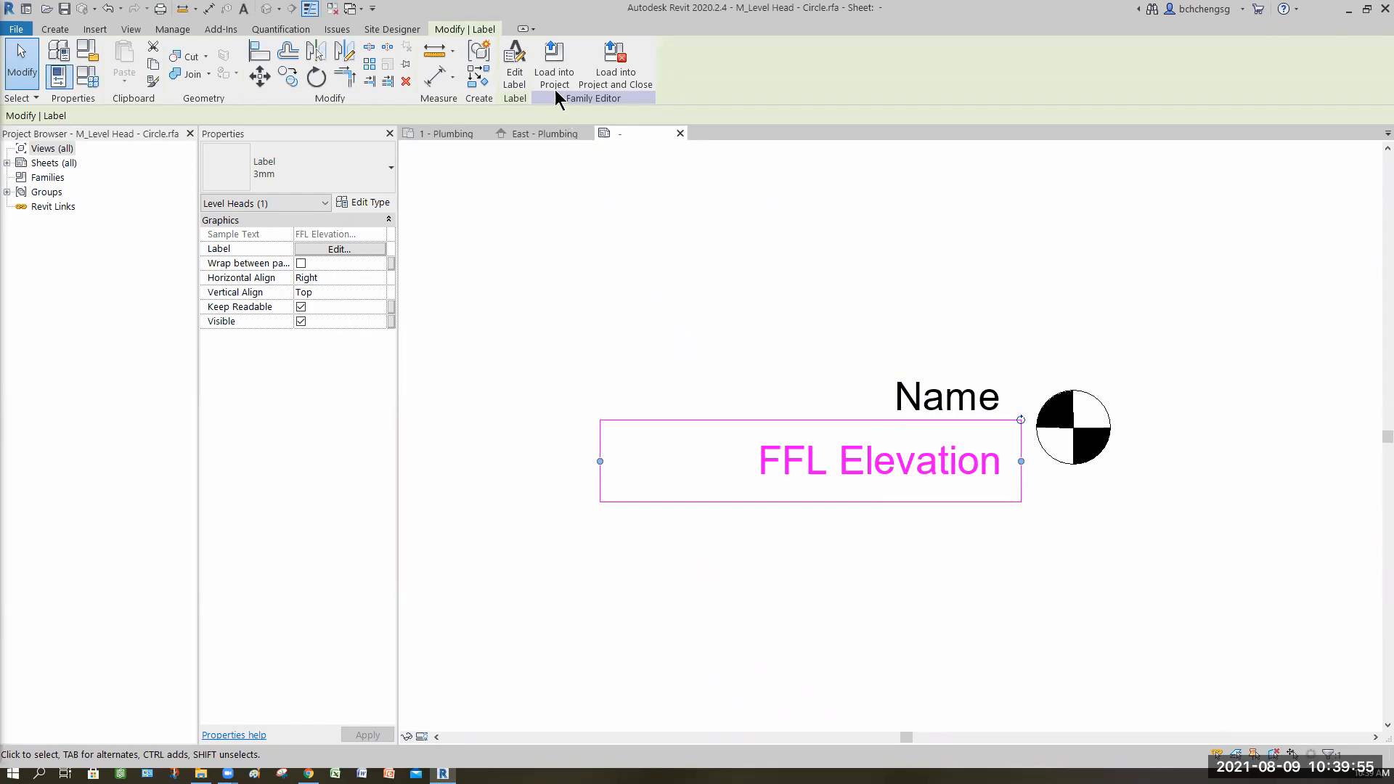
Step: Load the edited level head family into the project, overwriting the existing version and its parameter values
{"action": "left_click", "coordinate": [553, 69]}
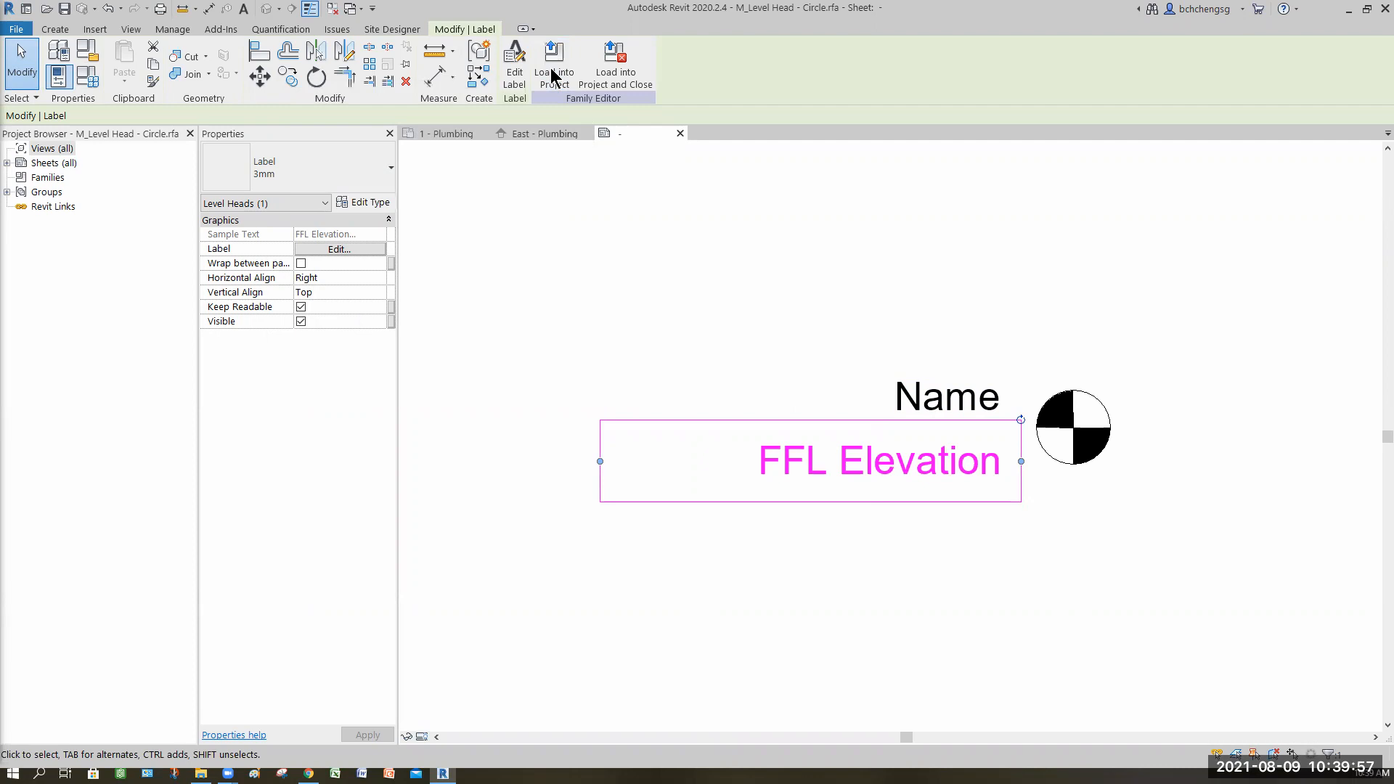
{"action": "left_click", "coordinate": [618, 87]}
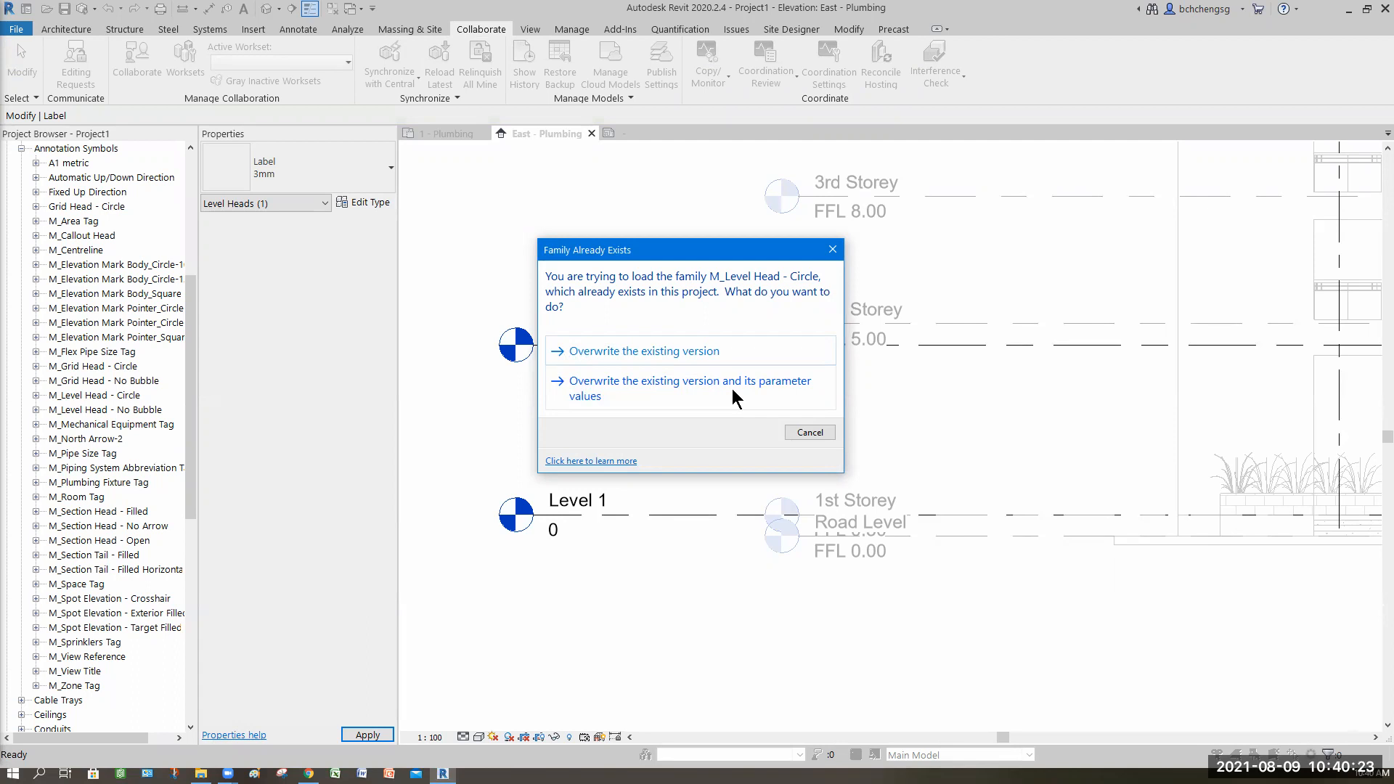
{"action": "left_click", "coordinate": [608, 392]}
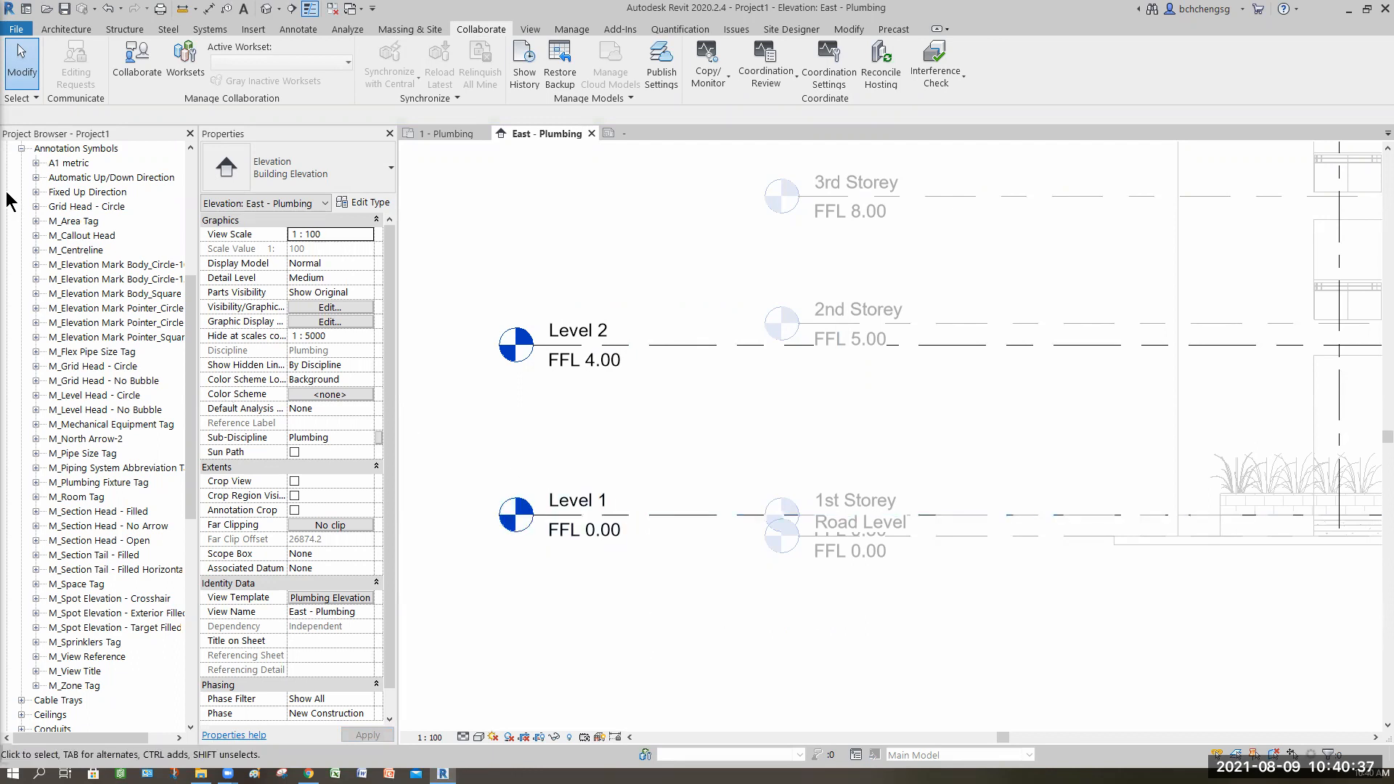
Step: Close the level head family editor without saving its changes
{"action": "left_click", "coordinate": [21, 148]}
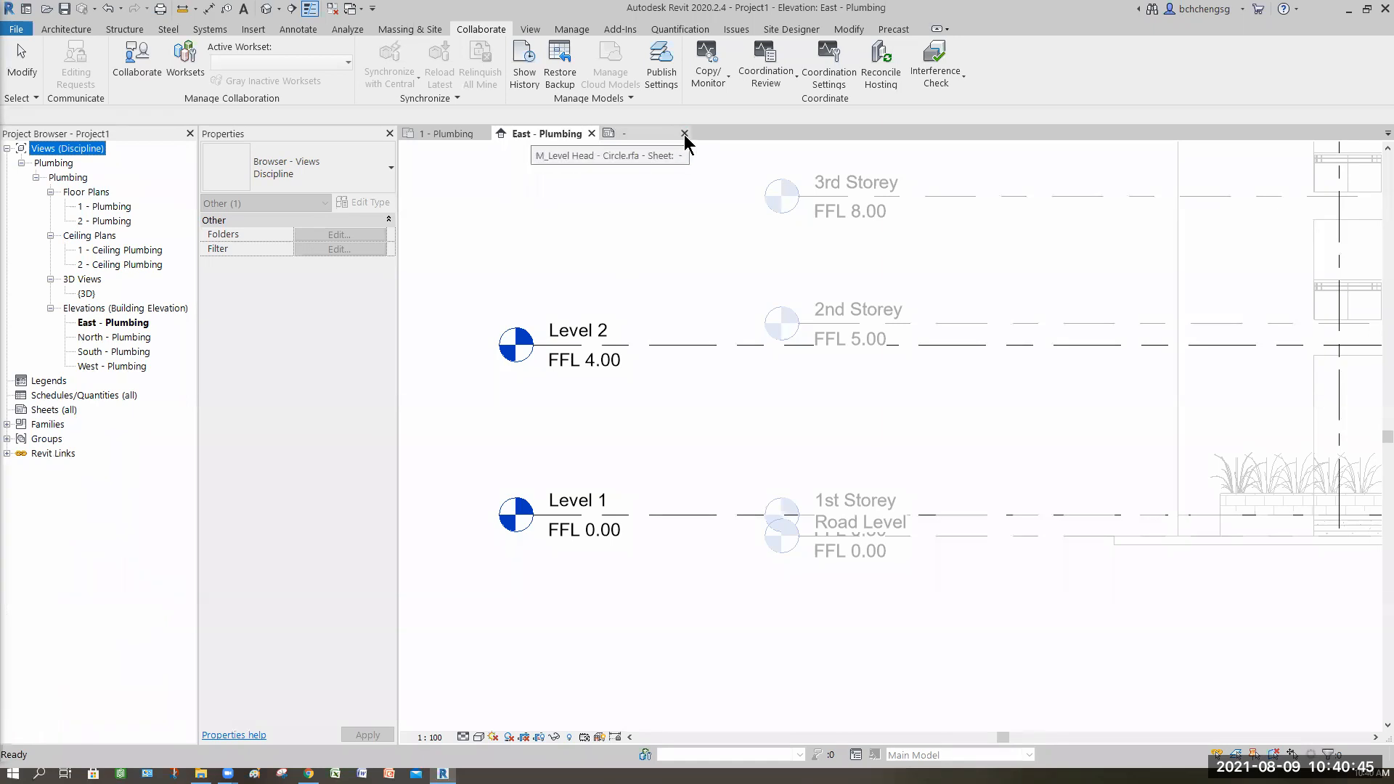
{"action": "left_click", "coordinate": [684, 133]}
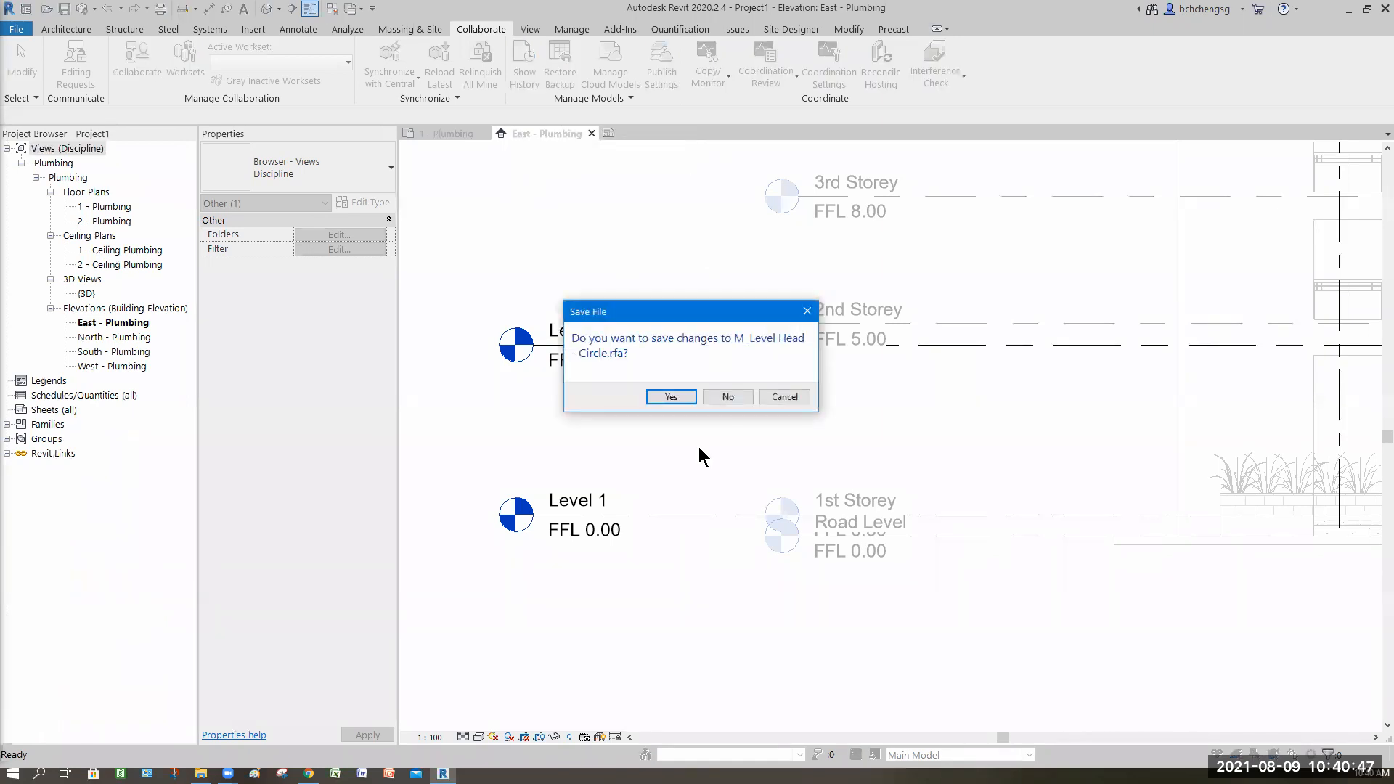
{"action": "left_click", "coordinate": [729, 400]}
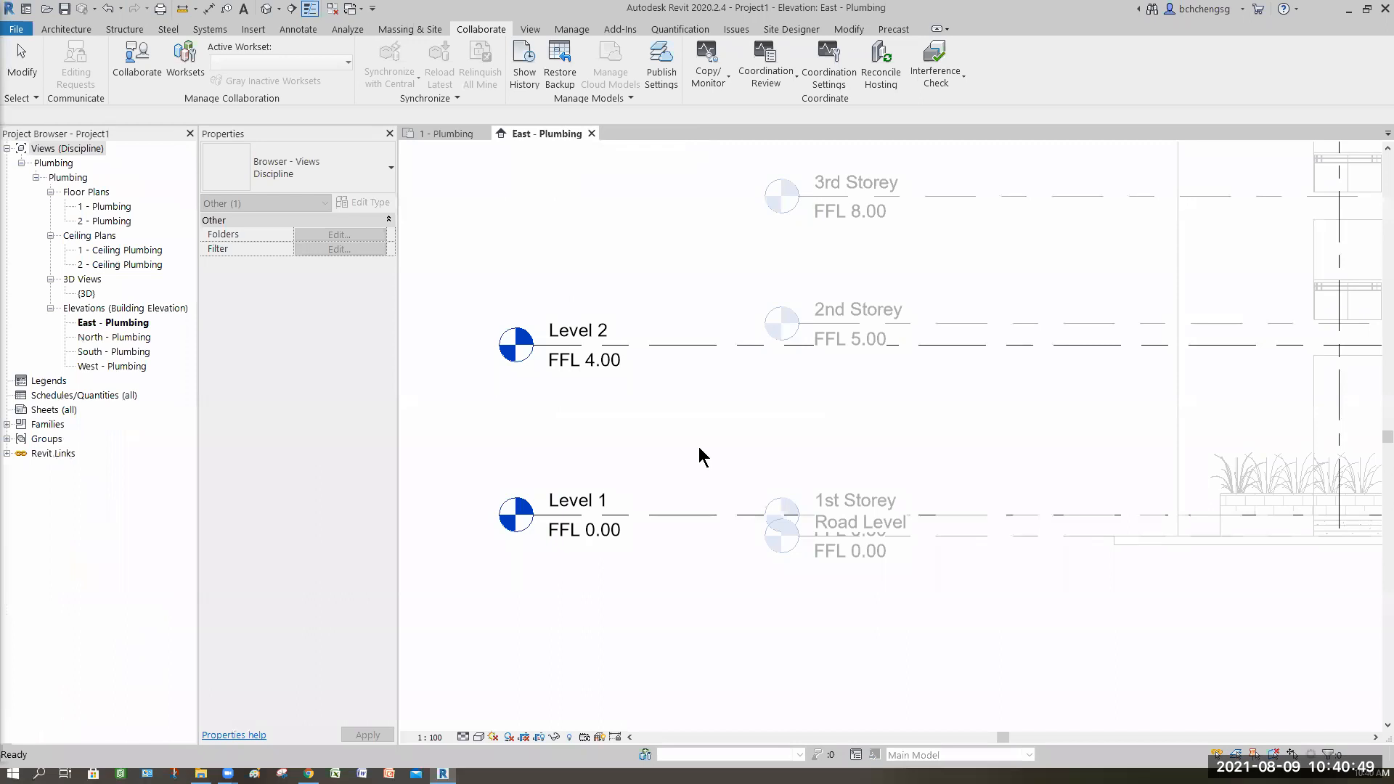
Step: Start saving a library copy of a loaded family, choosing M_Level Head - Circle as the family to save
{"action": "left_click", "coordinate": [7, 424]}
{"action": "left_click", "coordinate": [22, 249]}
{"action": "left_click_drag", "start_coordinate": [198, 407], "coordinate": [217, 407]}
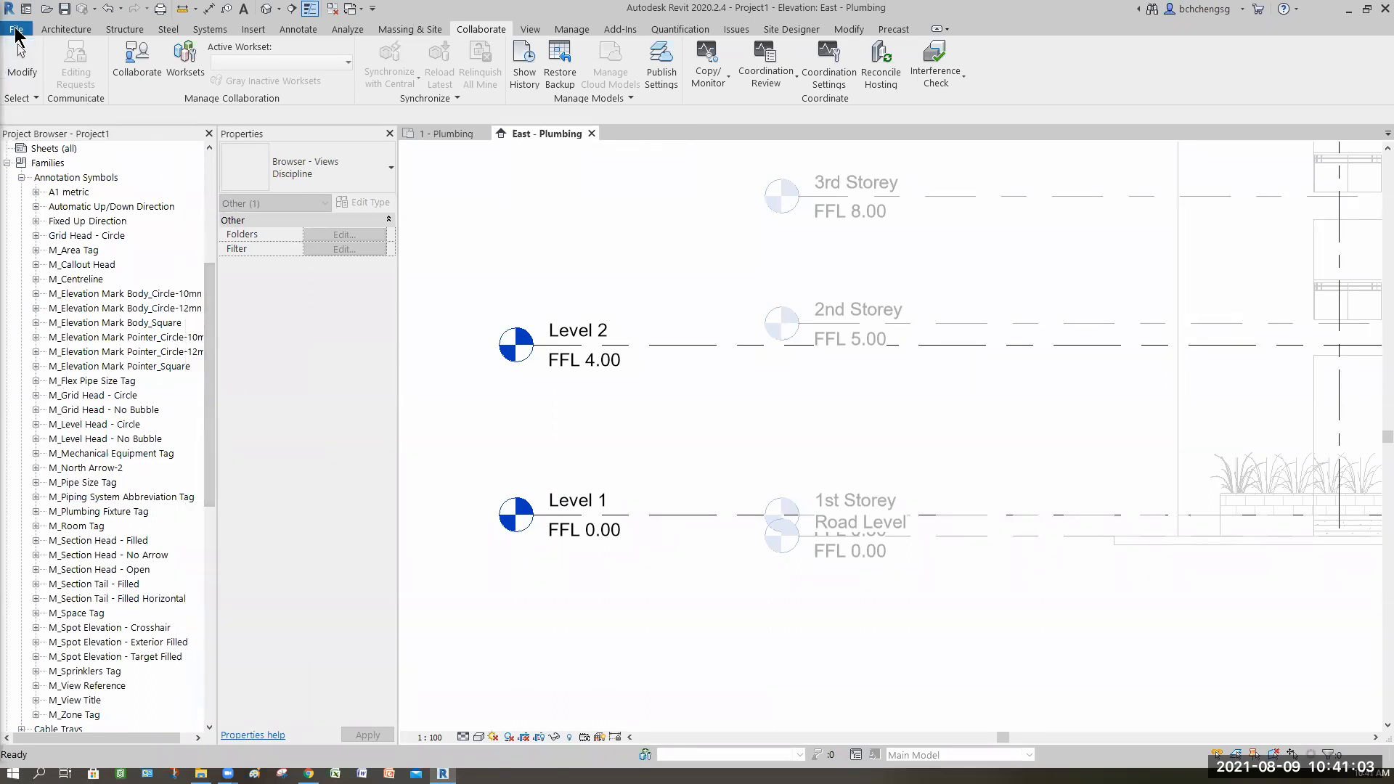
{"action": "left_click", "coordinate": [15, 30]}
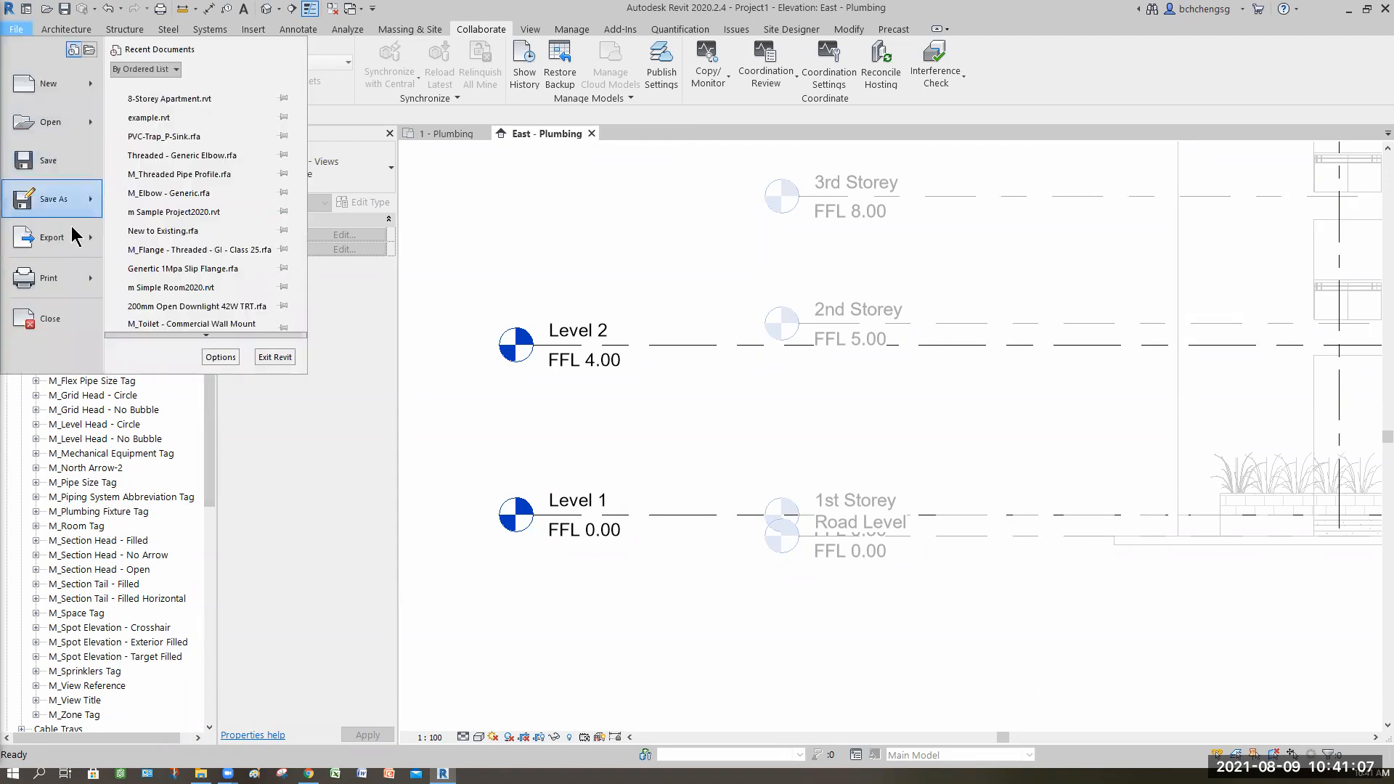
{"action": "mouse_move", "coordinate": [74, 229]}
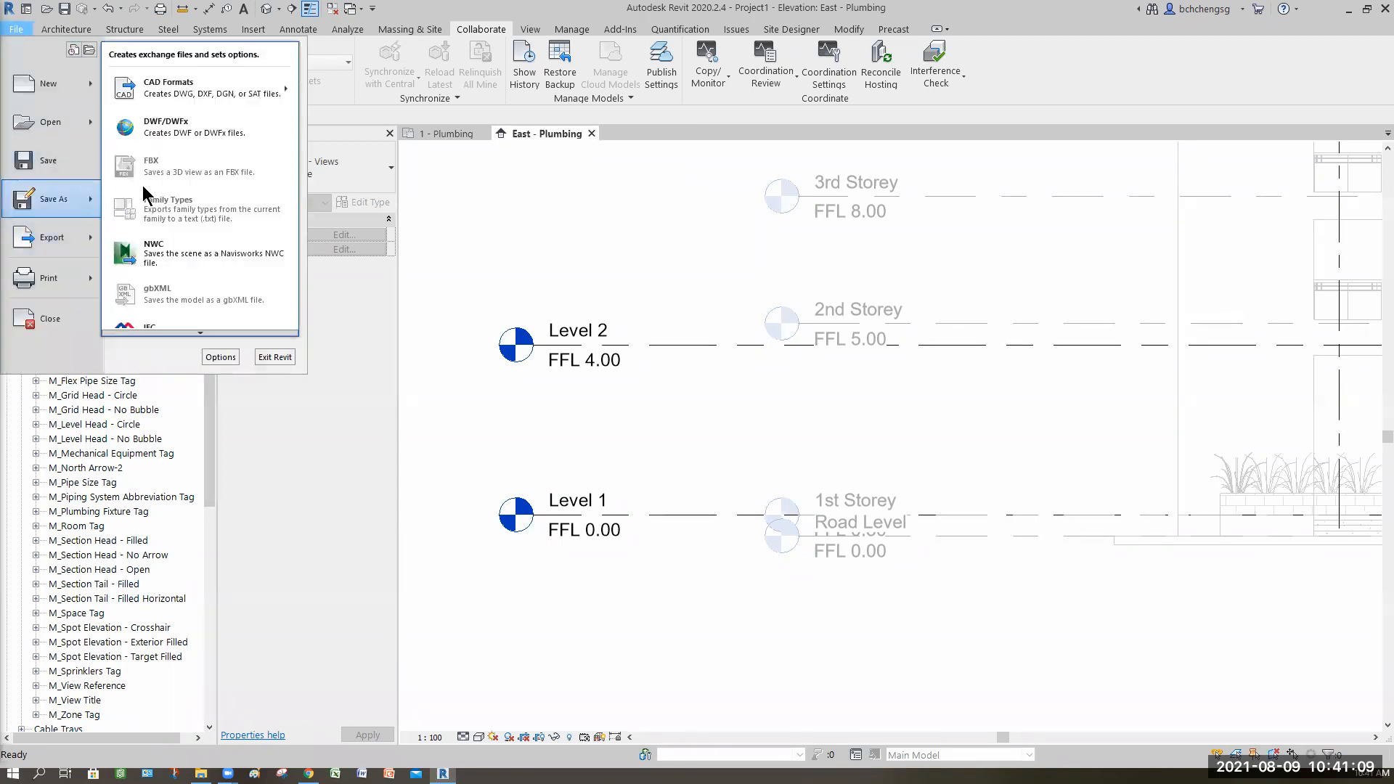
{"action": "mouse_move", "coordinate": [87, 199]}
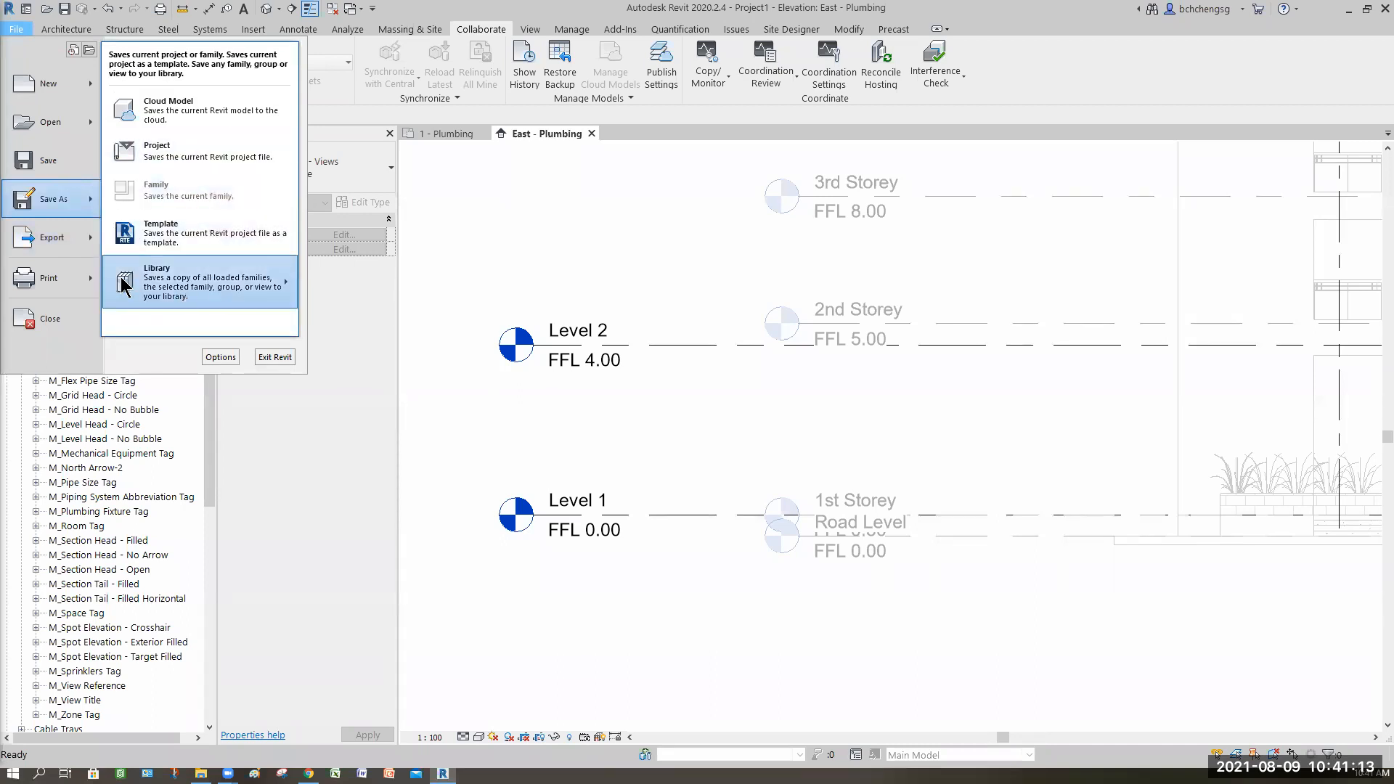
{"action": "mouse_move", "coordinate": [214, 294]}
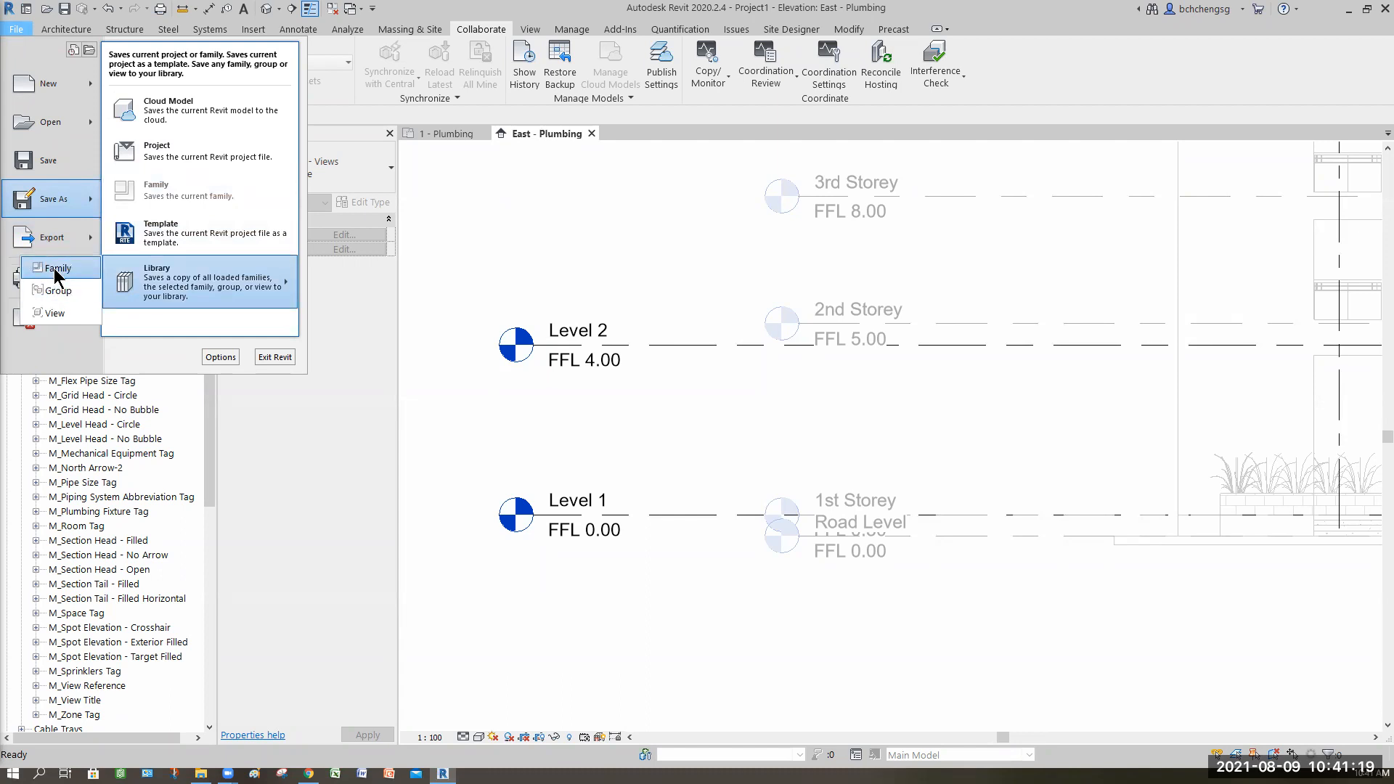
{"action": "left_click", "coordinate": [633, 530]}
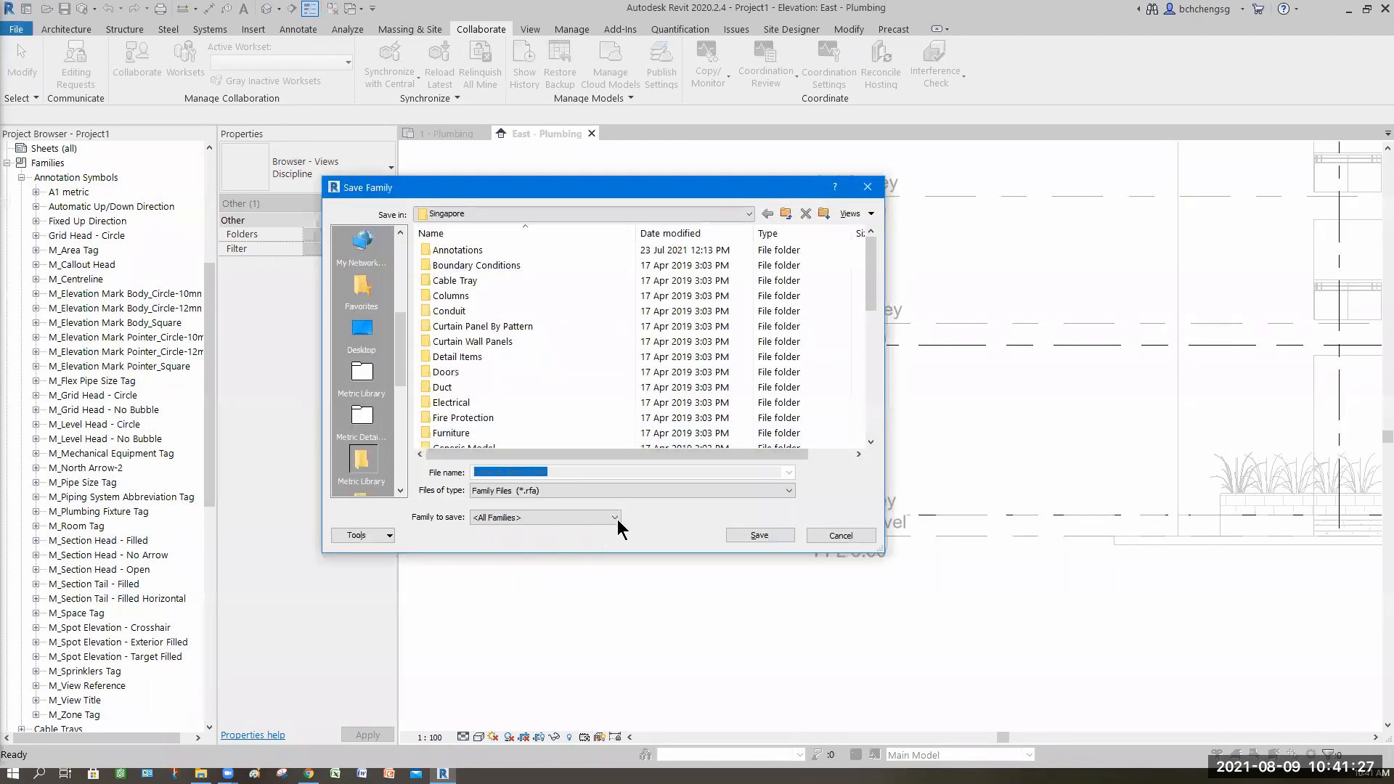
{"action": "left_click", "coordinate": [614, 517]}
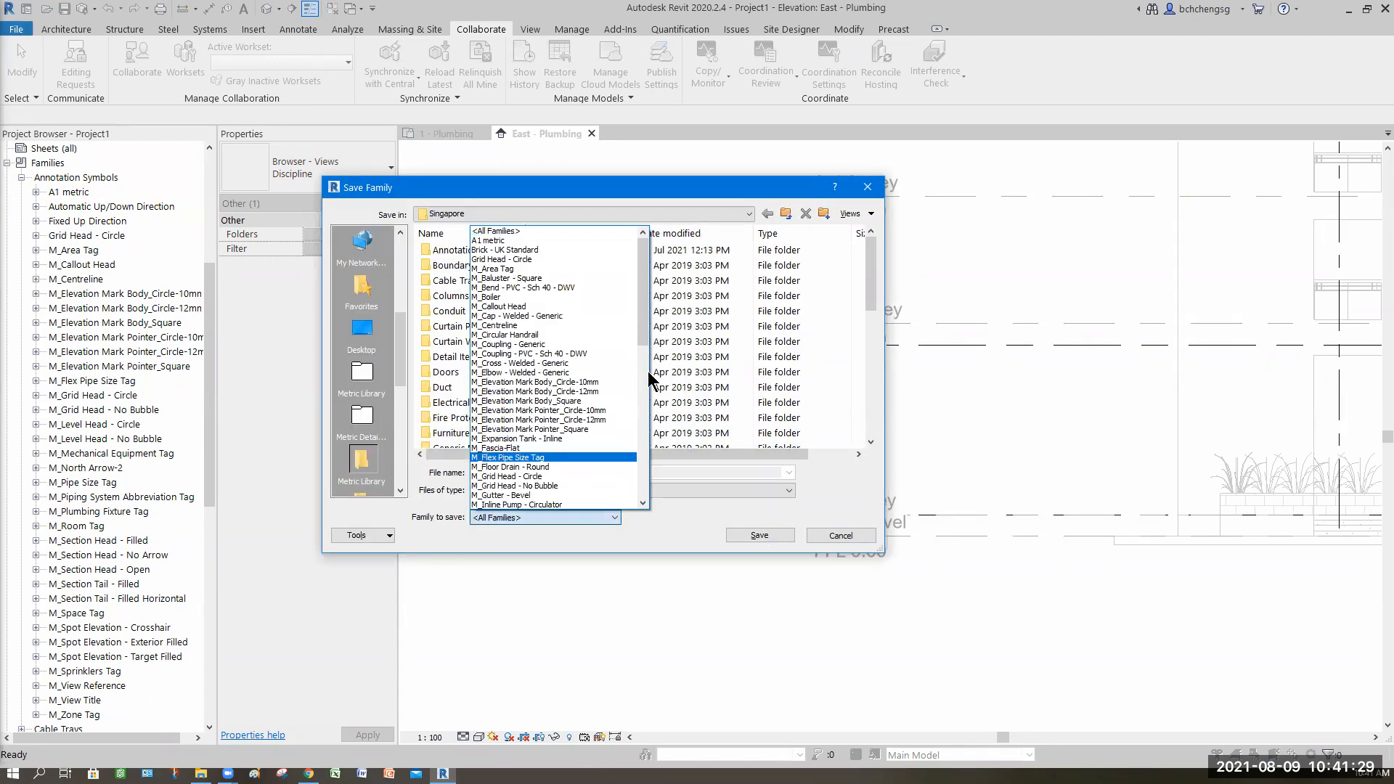
{"action": "scroll", "coordinate": [649, 399], "scroll_direction": "down", "scroll_amount": 8}
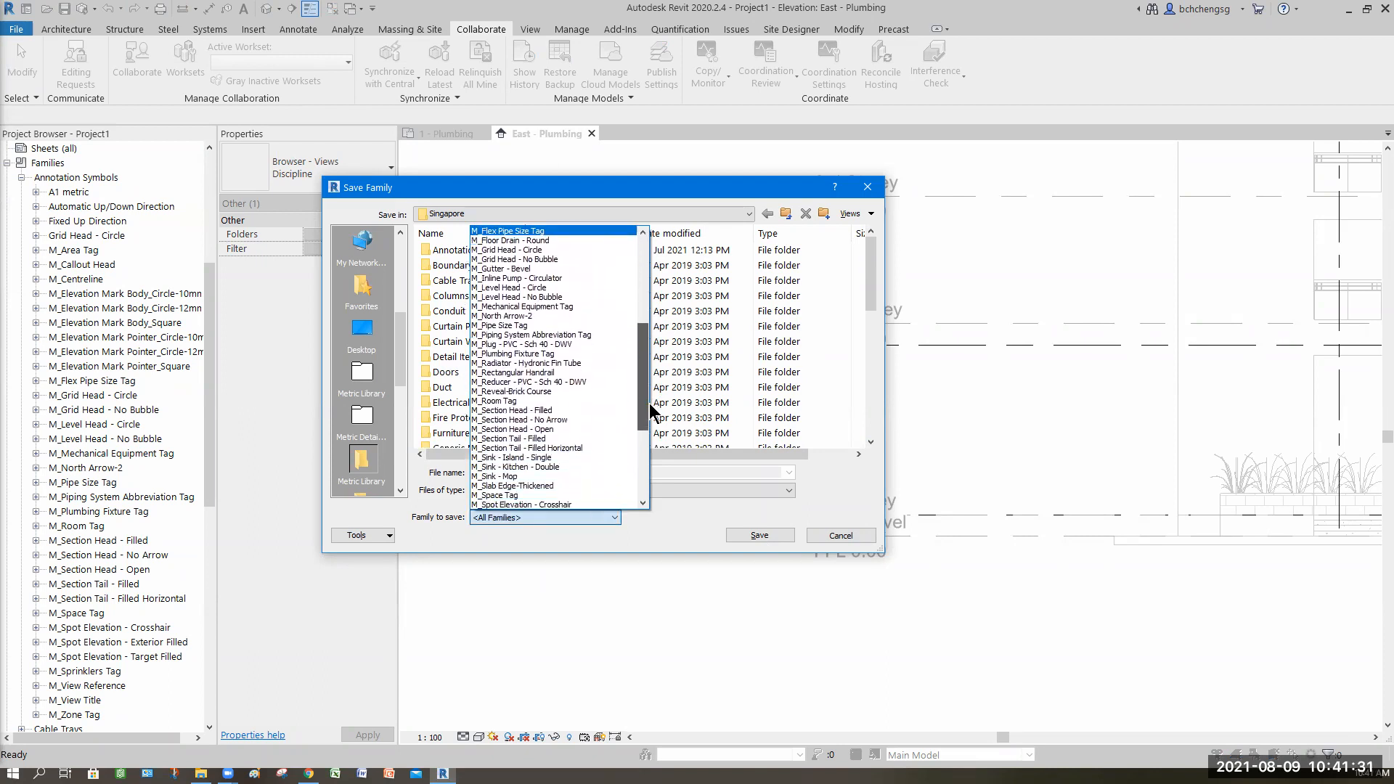
{"action": "scroll", "coordinate": [650, 414], "scroll_direction": "down", "scroll_amount": 2}
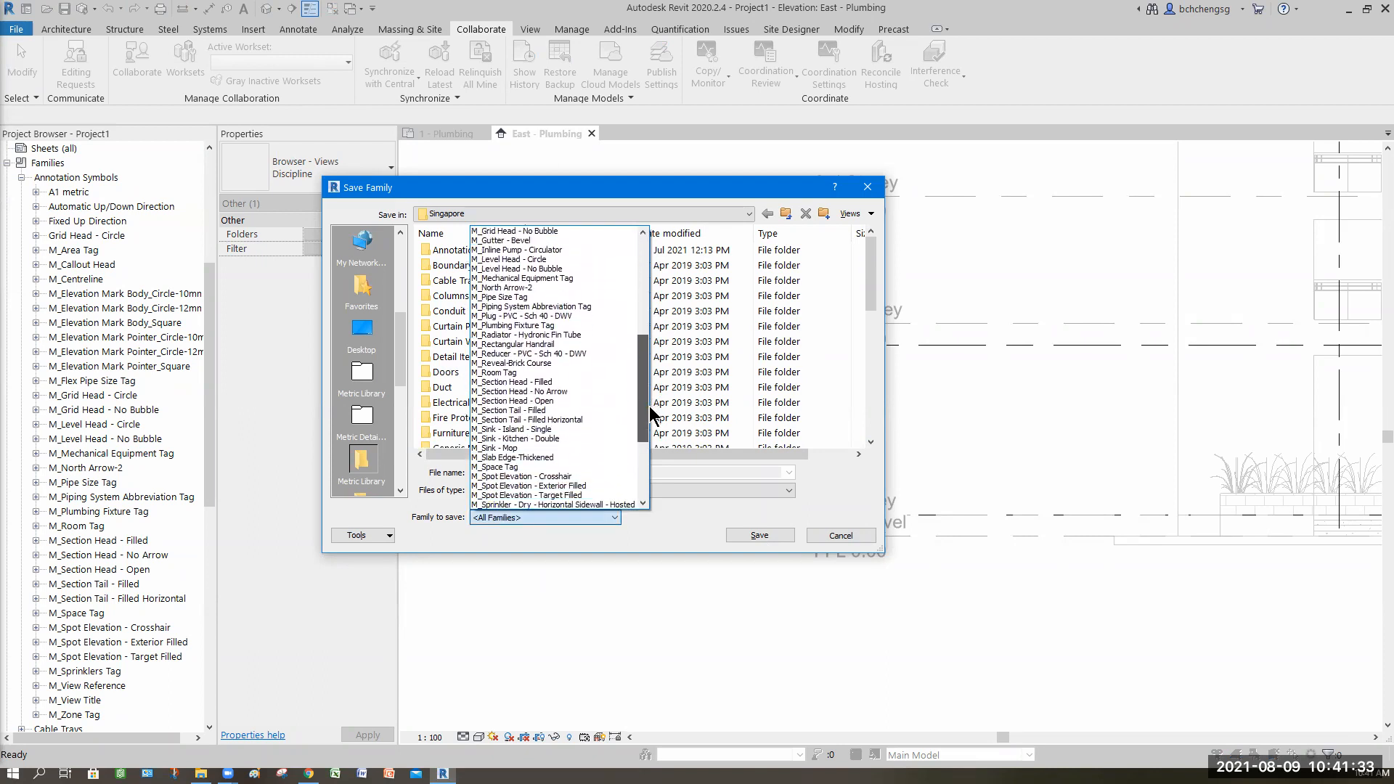
{"action": "scroll", "coordinate": [534, 297], "scroll_direction": "up", "scroll_amount": 1}
{"action": "scroll", "coordinate": [529, 286], "scroll_direction": "up", "scroll_amount": 2}
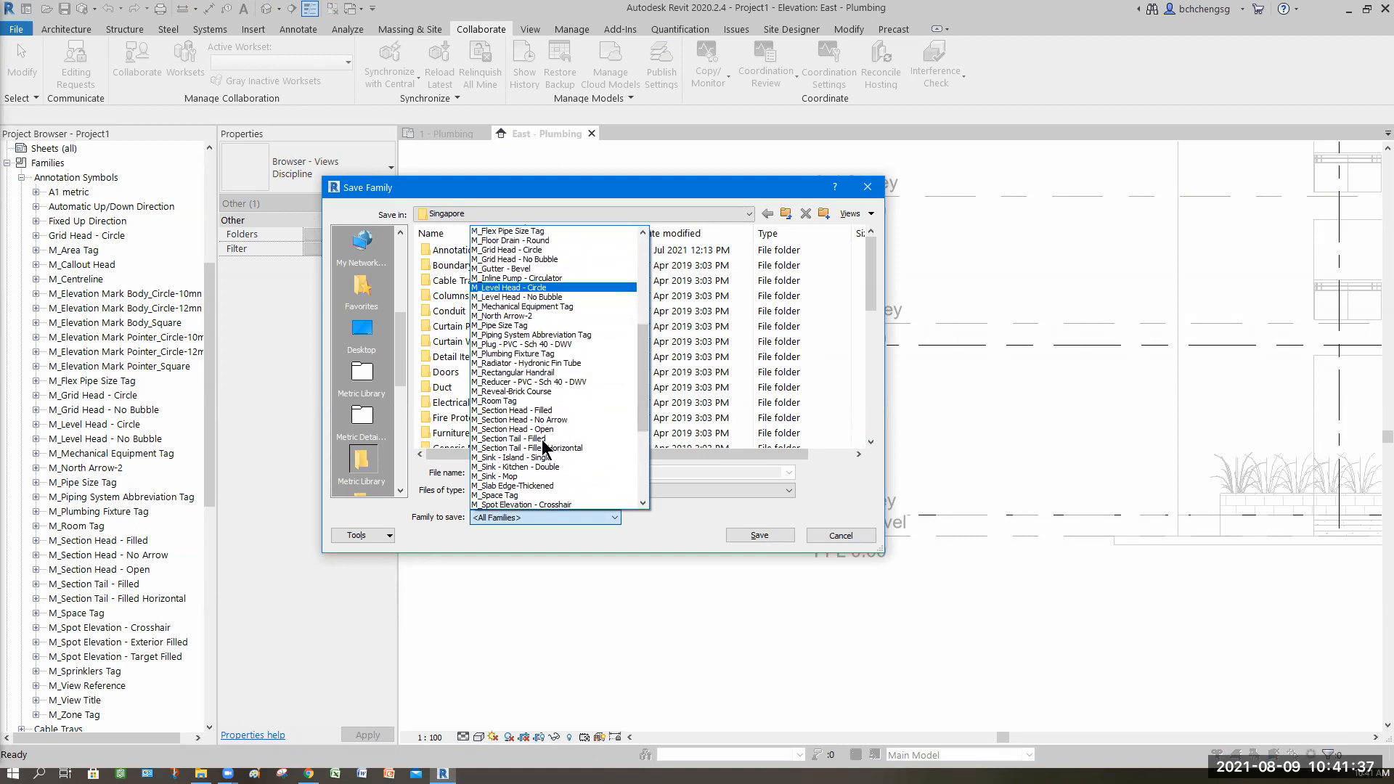
{"action": "left_click", "coordinate": [536, 532]}
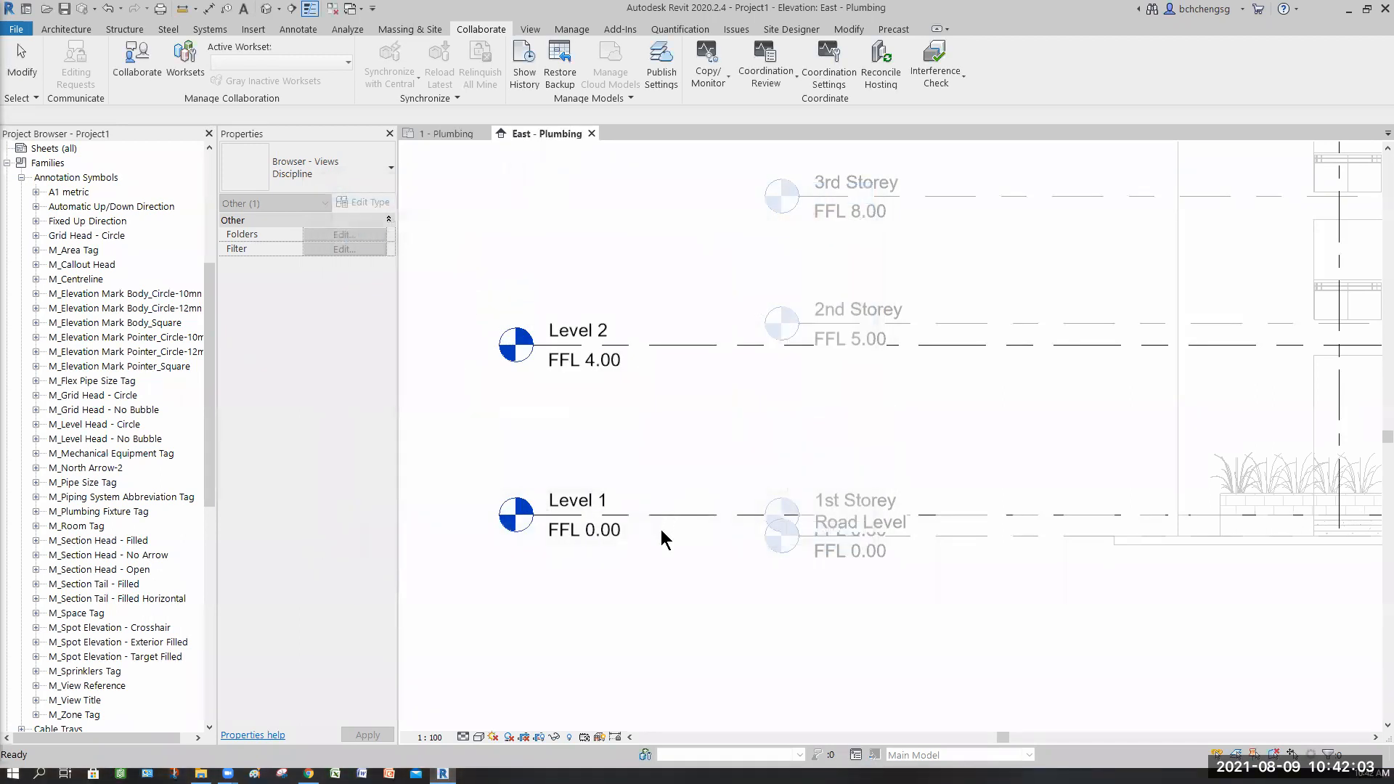
Step: Relocate the project vertically by 101000 mm relative to the shared coordinates
{"action": "left_click", "coordinate": [21, 178]}
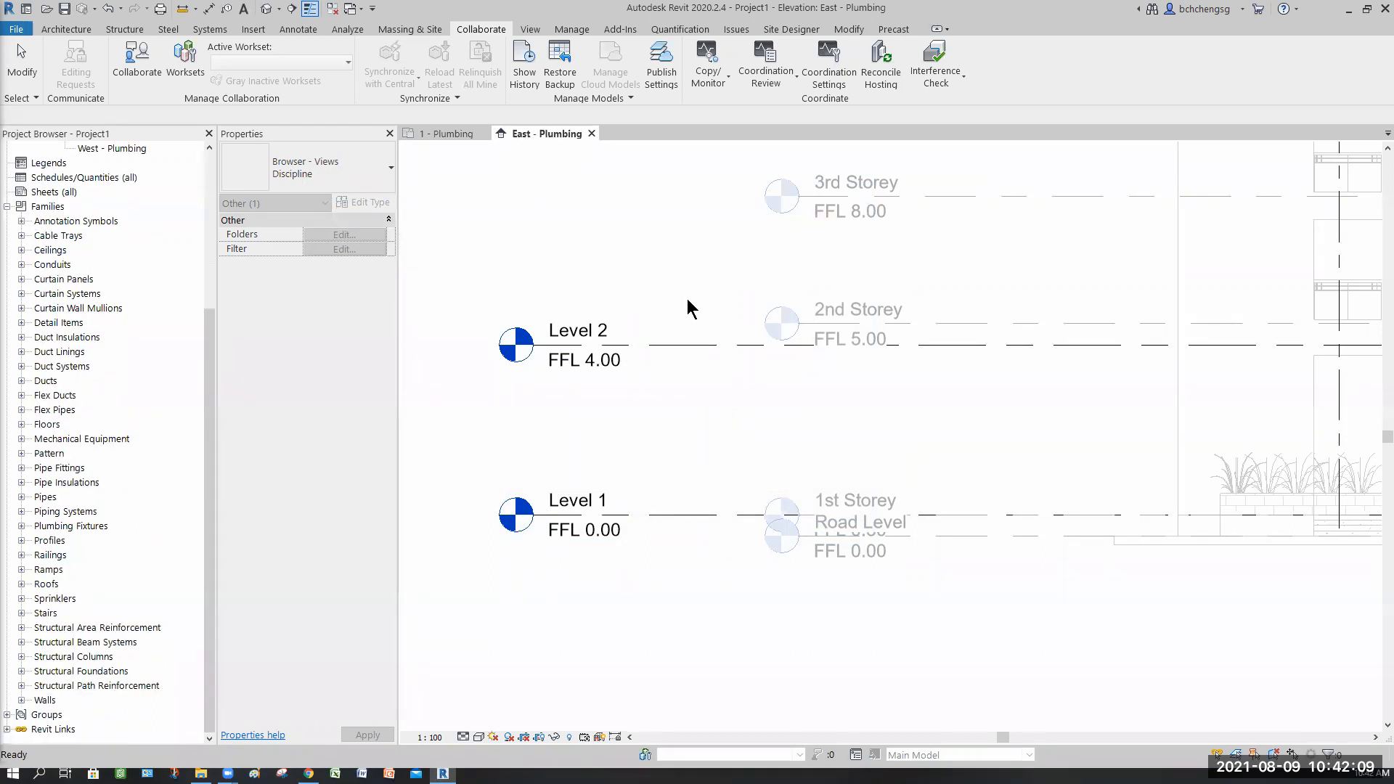
{"action": "left_click", "coordinate": [708, 279]}
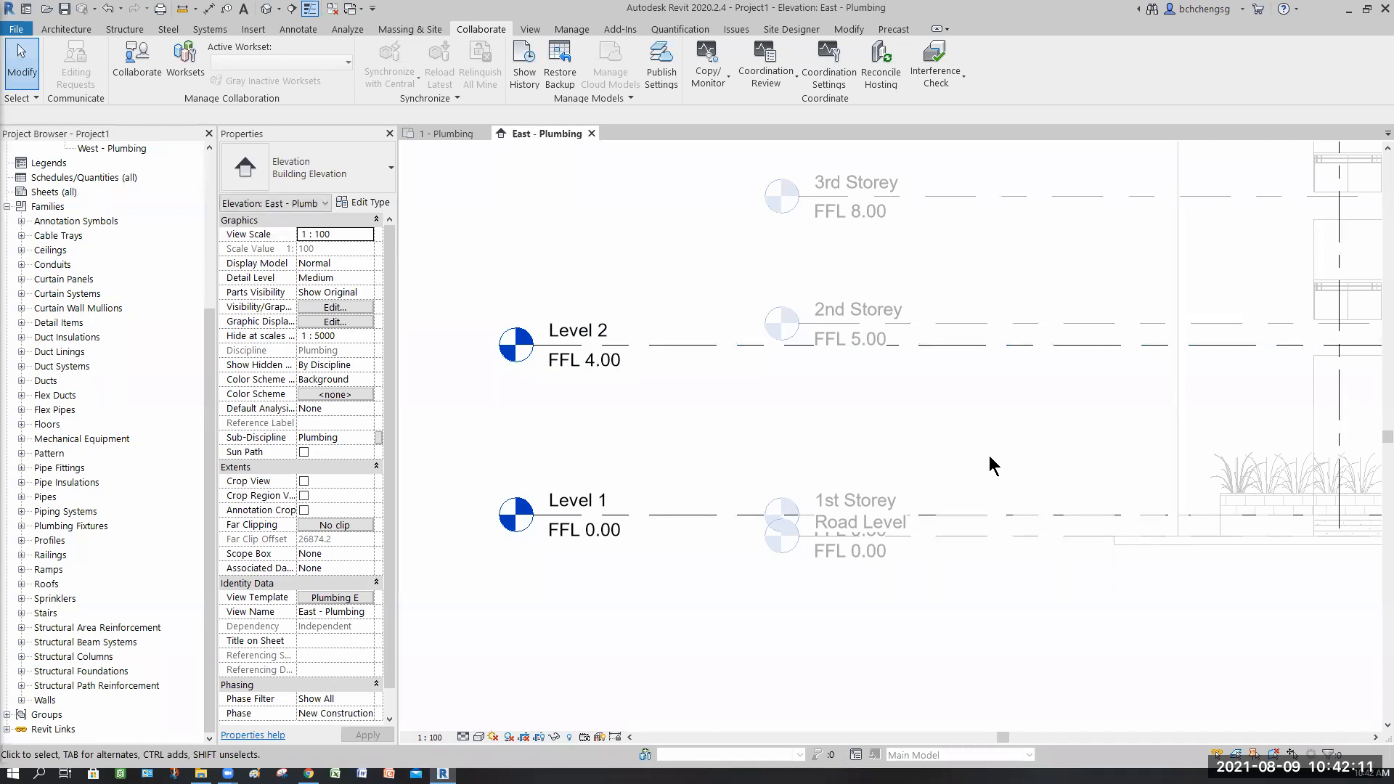
{"action": "scroll", "coordinate": [857, 463], "scroll_direction": "down", "scroll_amount": 3}
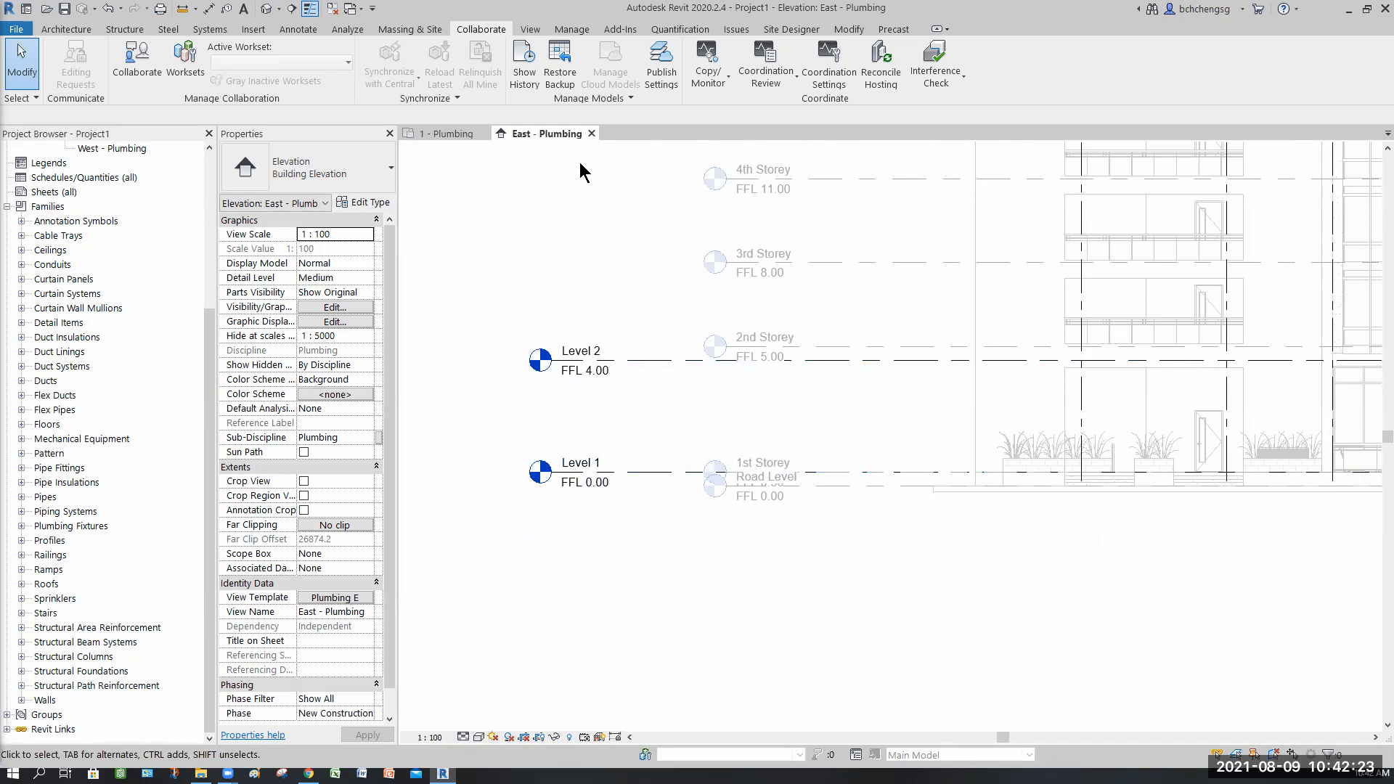
{"action": "left_click", "coordinate": [567, 30]}
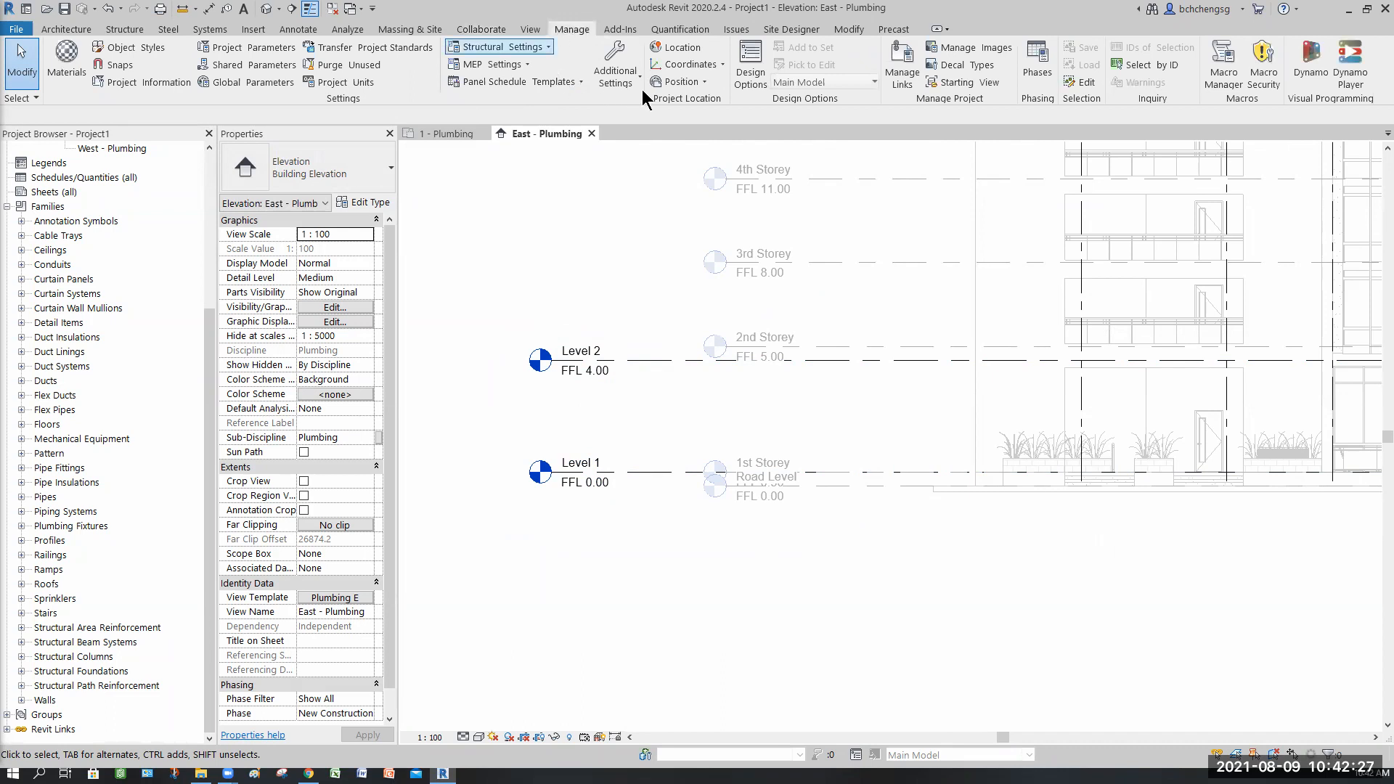
{"action": "left_click", "coordinate": [720, 65]}
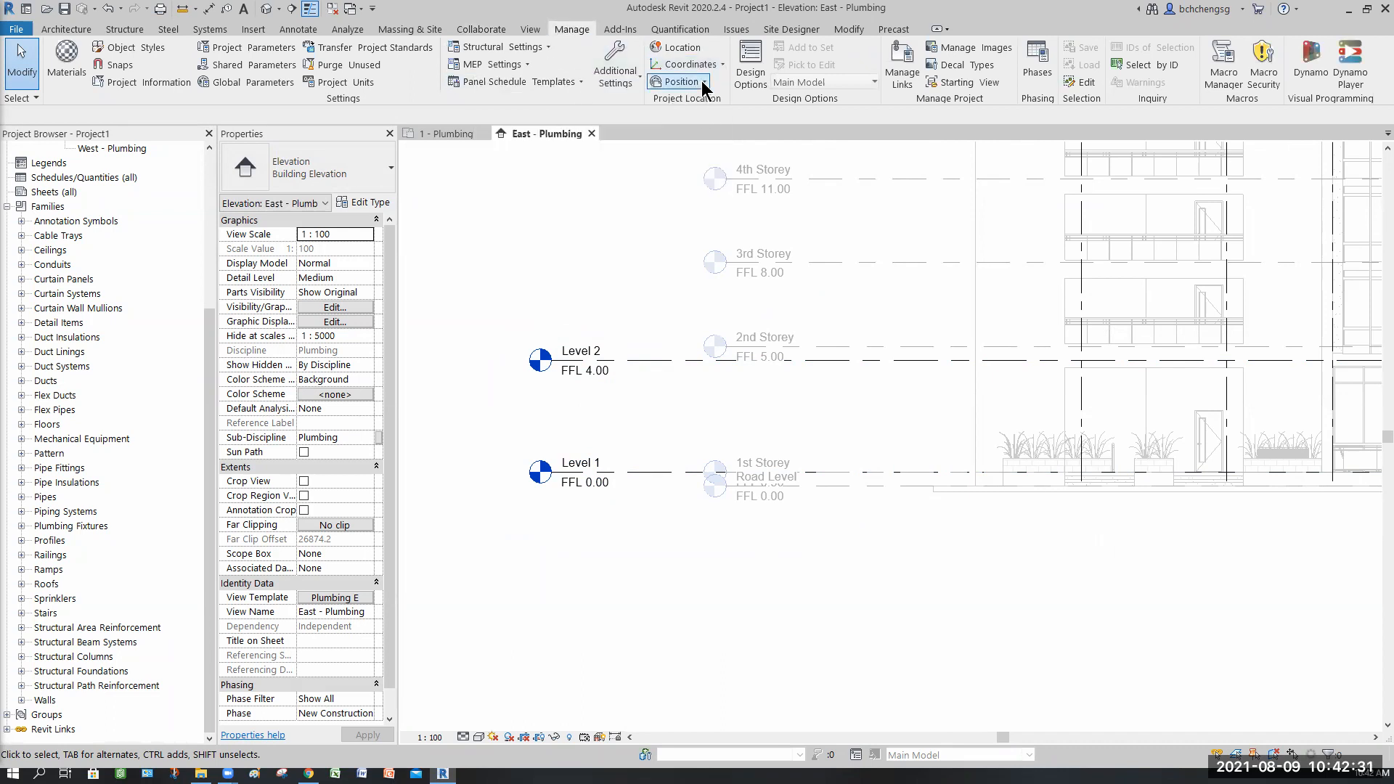
{"action": "left_click", "coordinate": [704, 82]}
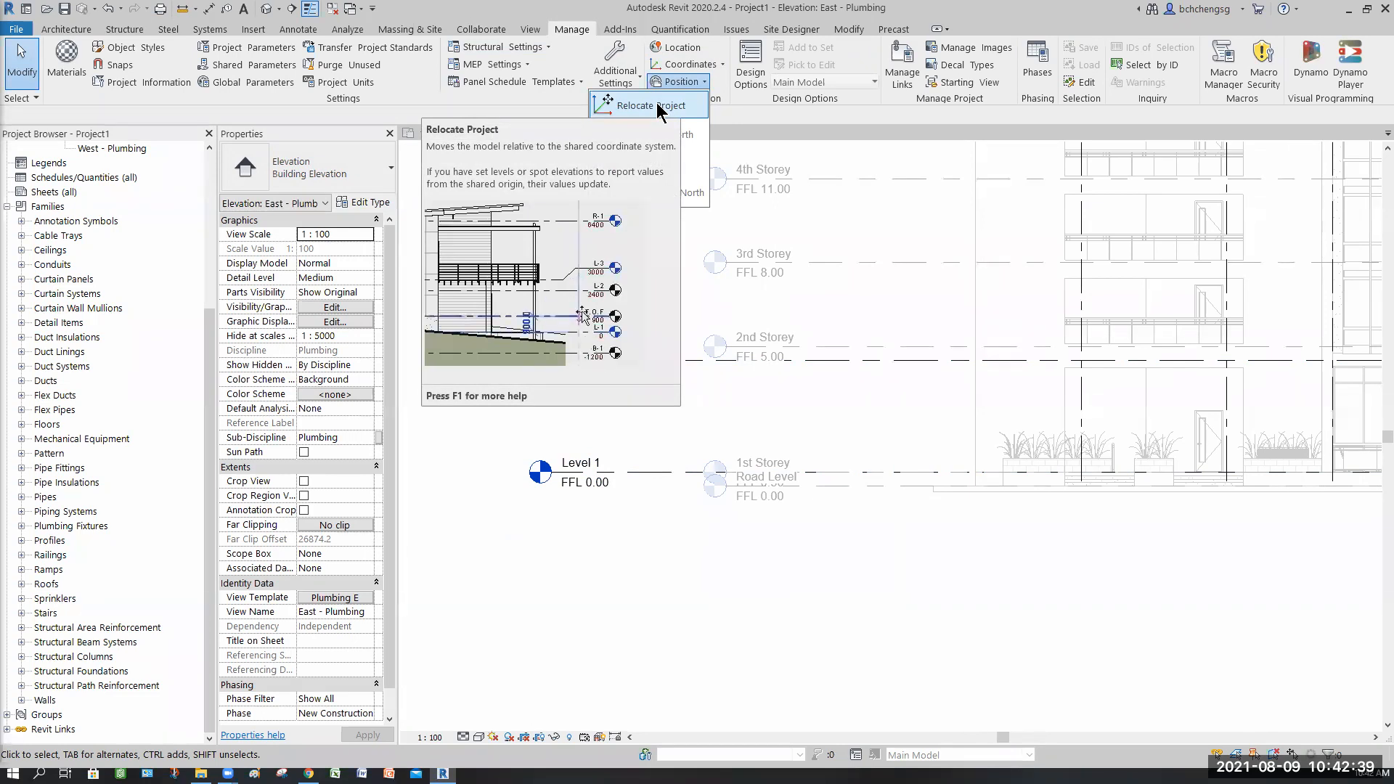
{"action": "key", "text": "Escape"}
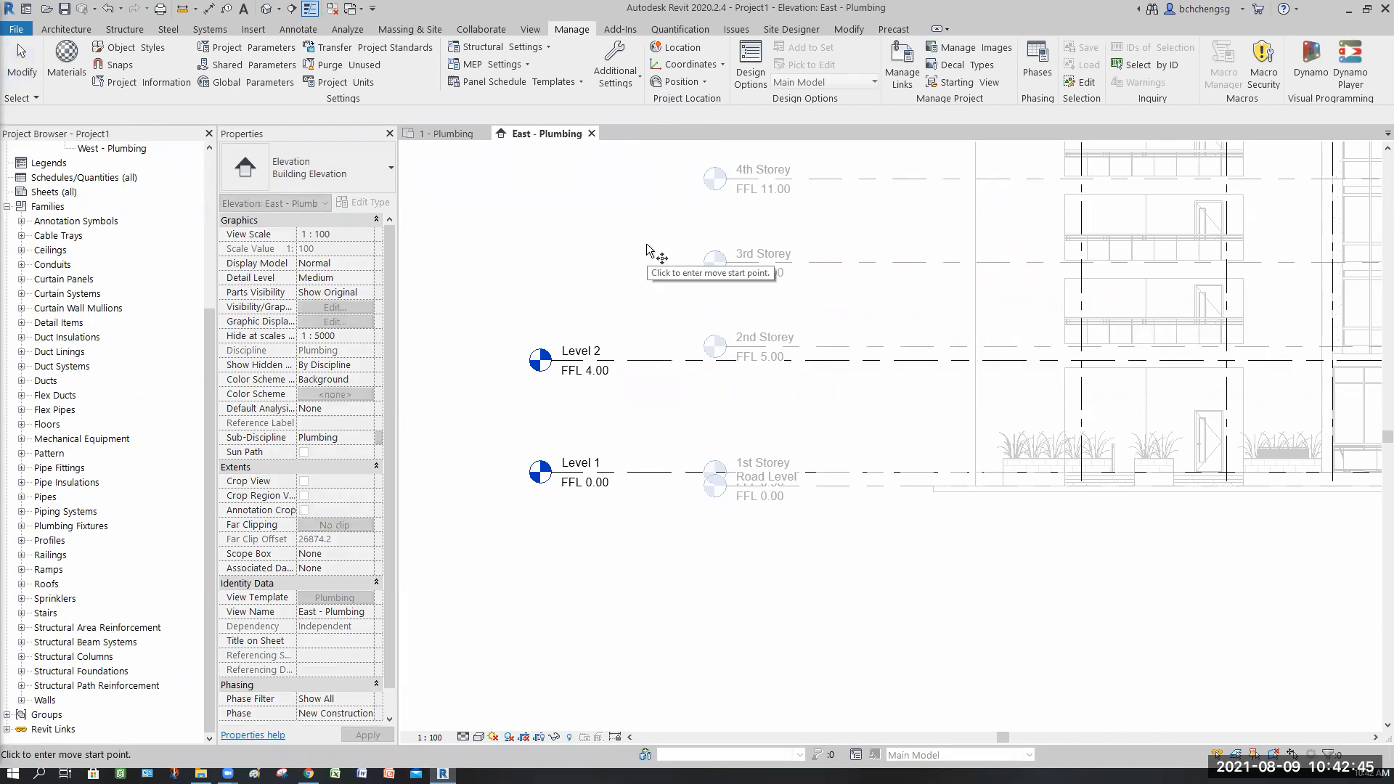
{"action": "left_click", "coordinate": [656, 579]}
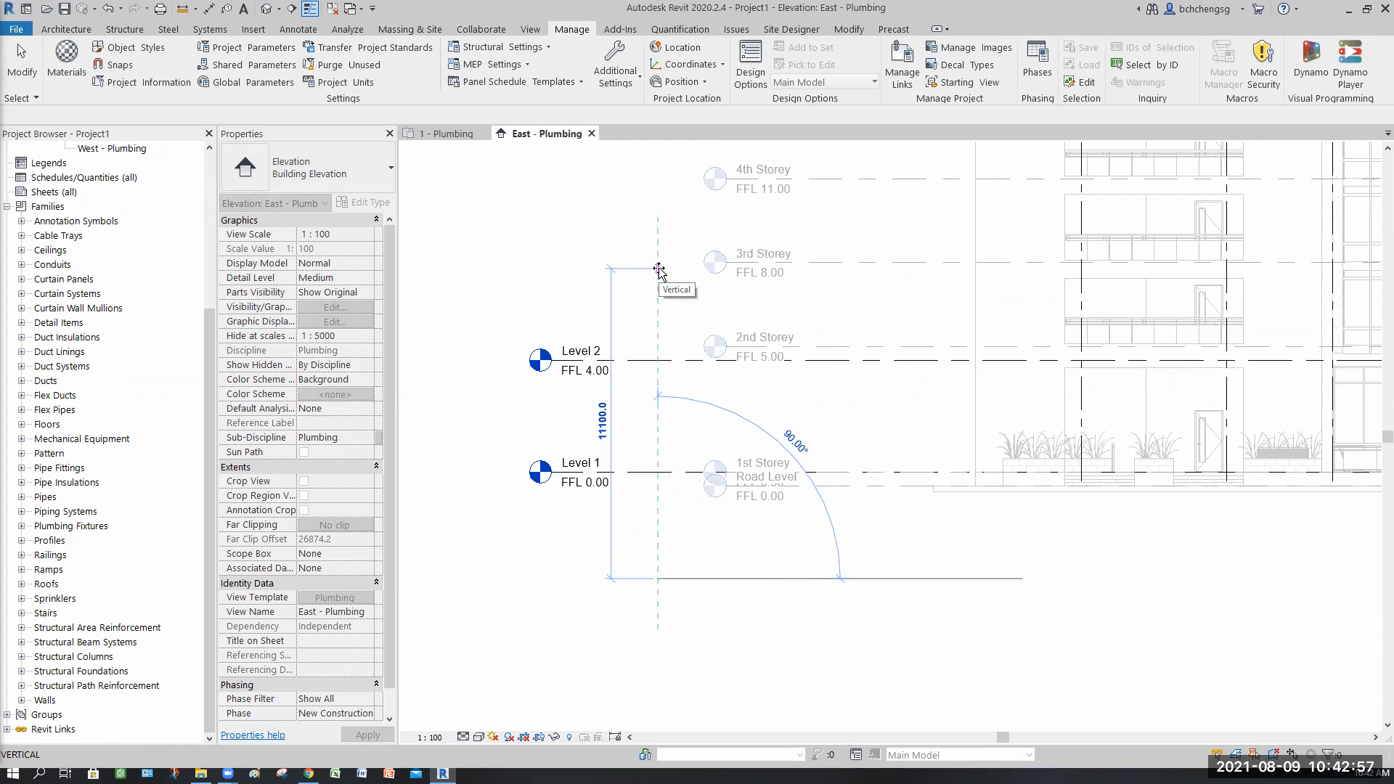
{"action": "type", "text": "101000"}
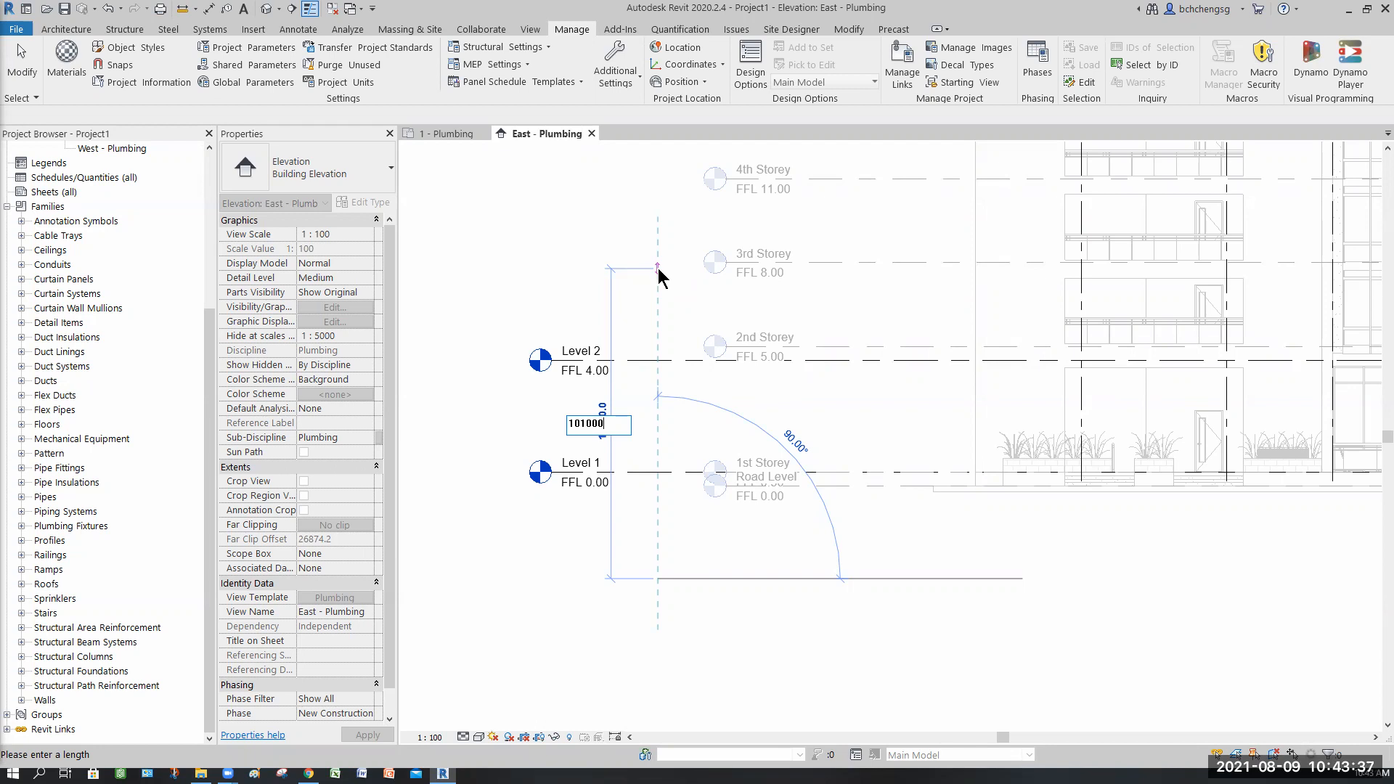
{"action": "key", "text": "Return"}
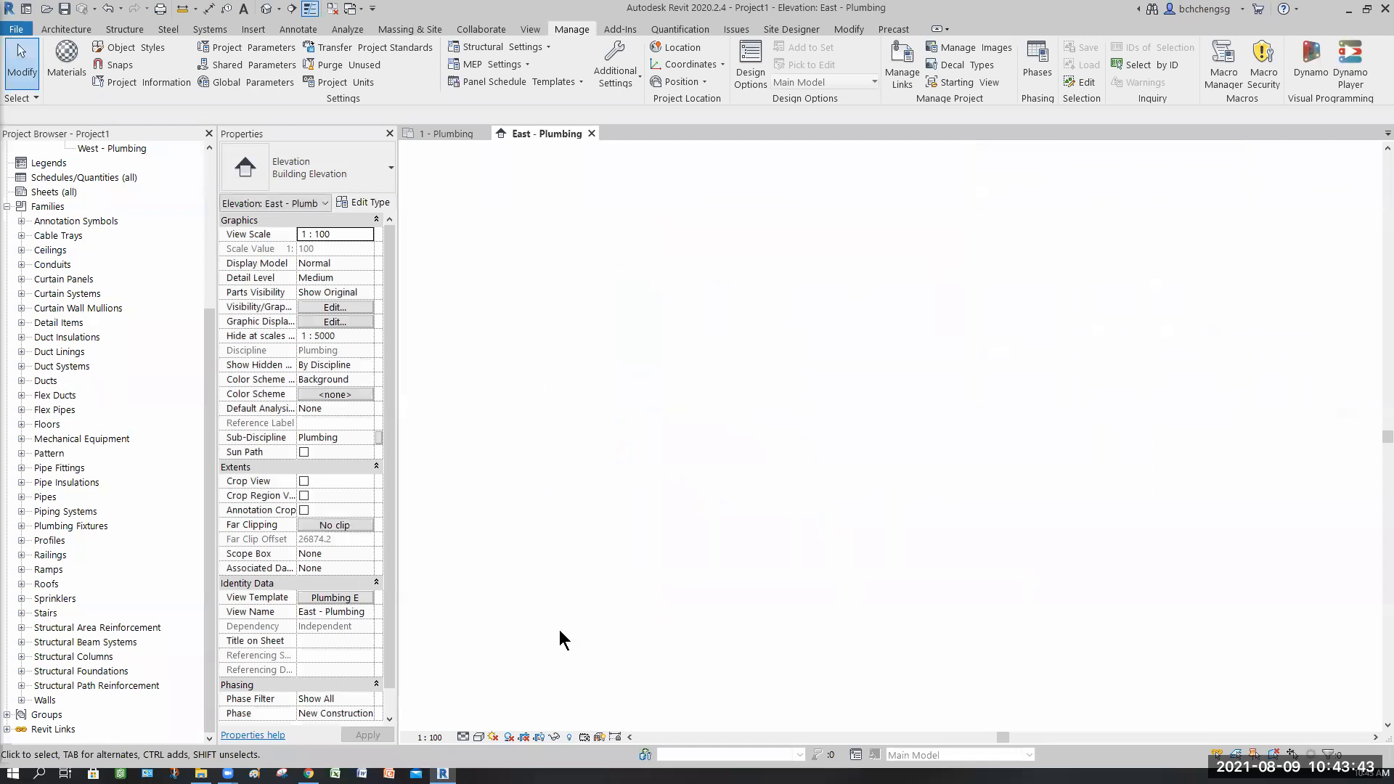
{"action": "scroll", "coordinate": [565, 630], "scroll_direction": "up", "scroll_amount": 3}
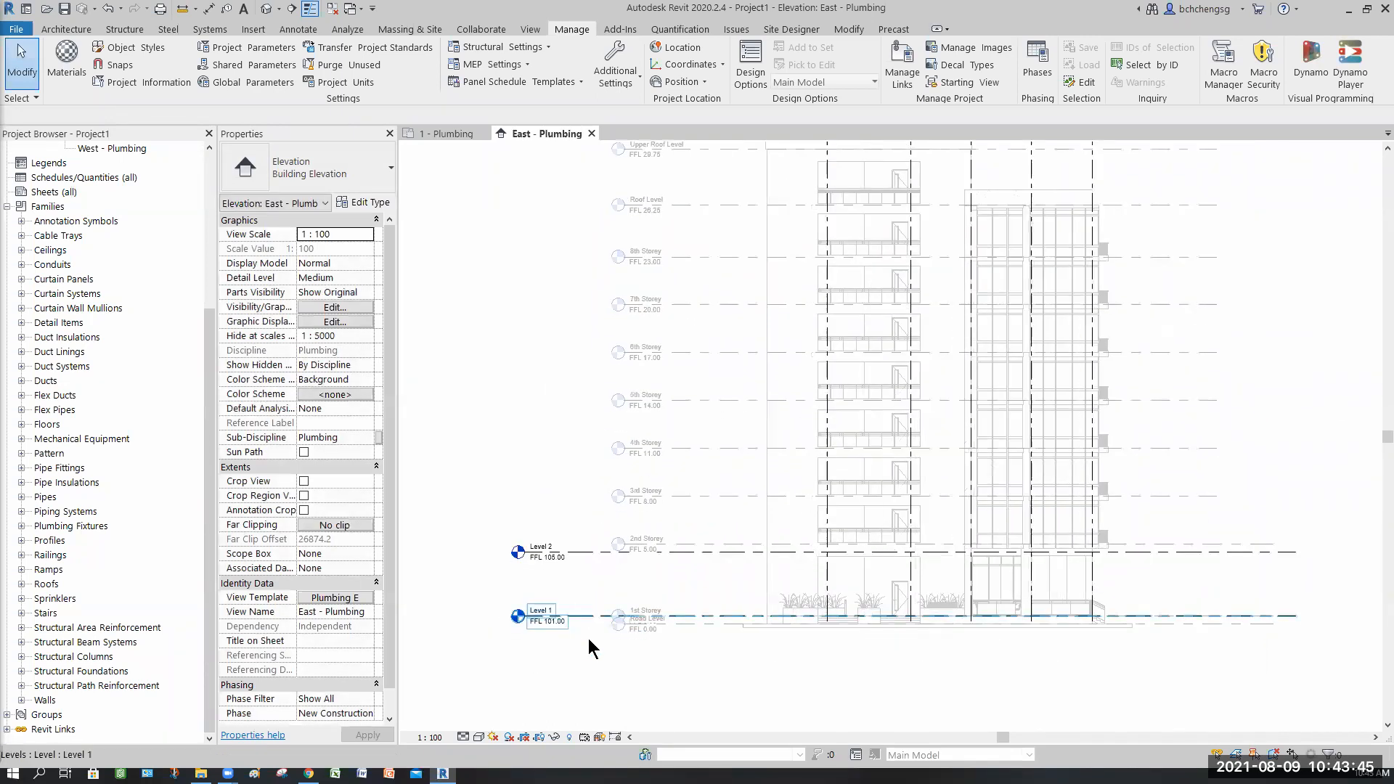
{"action": "scroll", "coordinate": [617, 657], "scroll_direction": "up", "scroll_amount": 3}
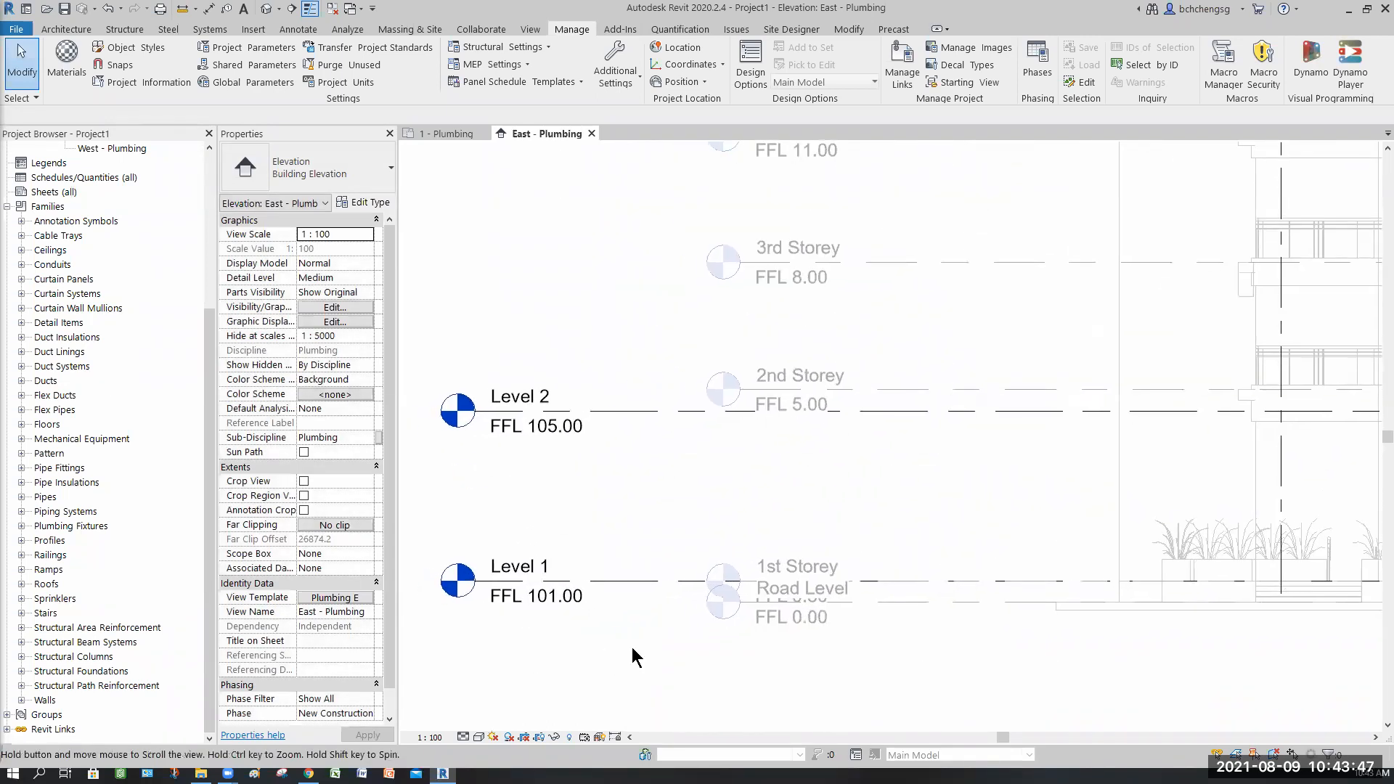